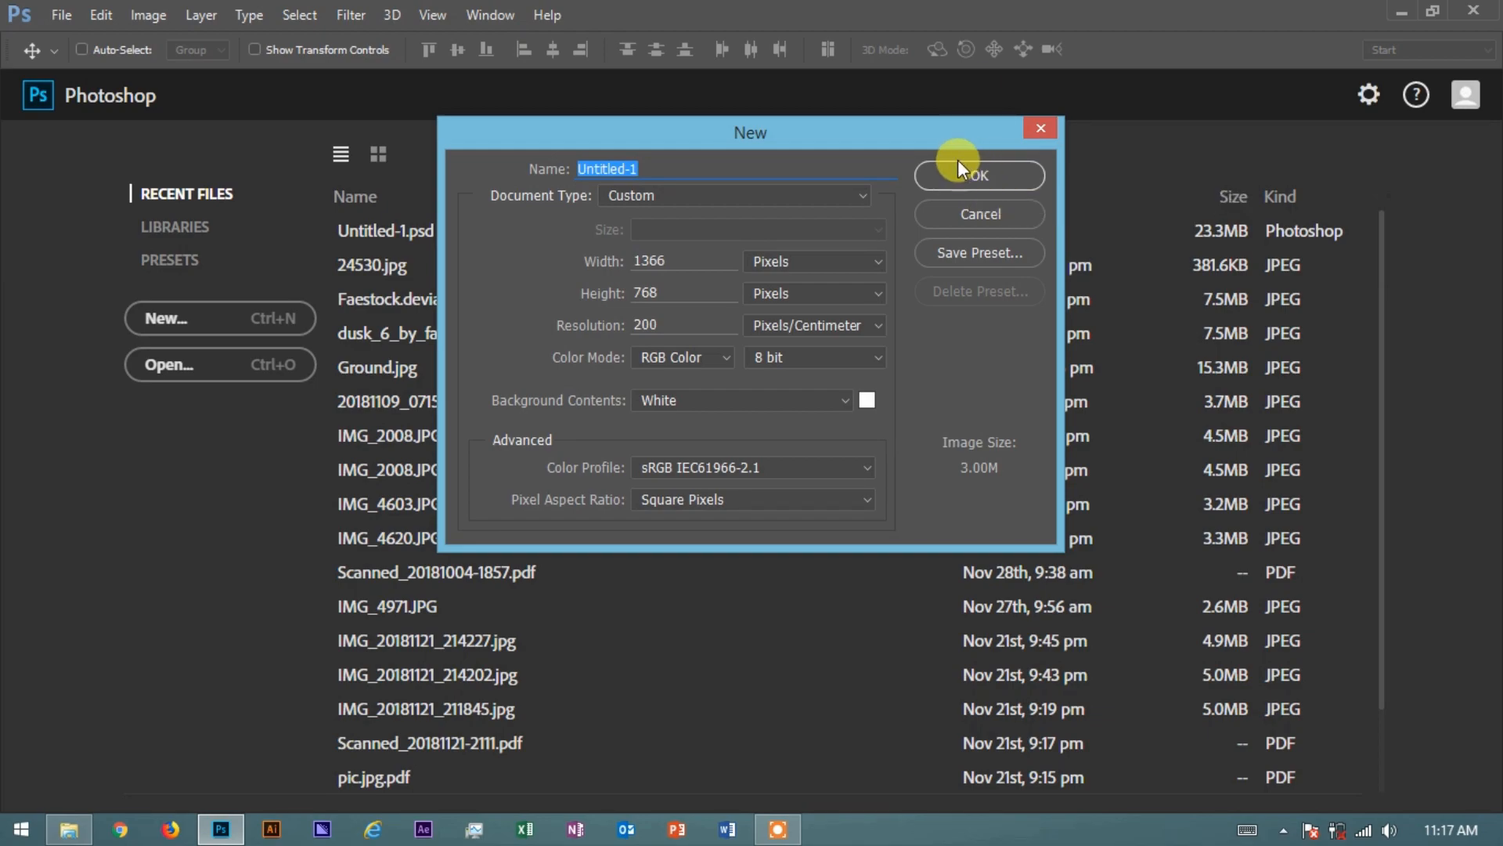
- Create a new 1366 x 768 pixel RGB document at 200 pixels/centimeter with a white background
click(968, 180)
click(662, 263)
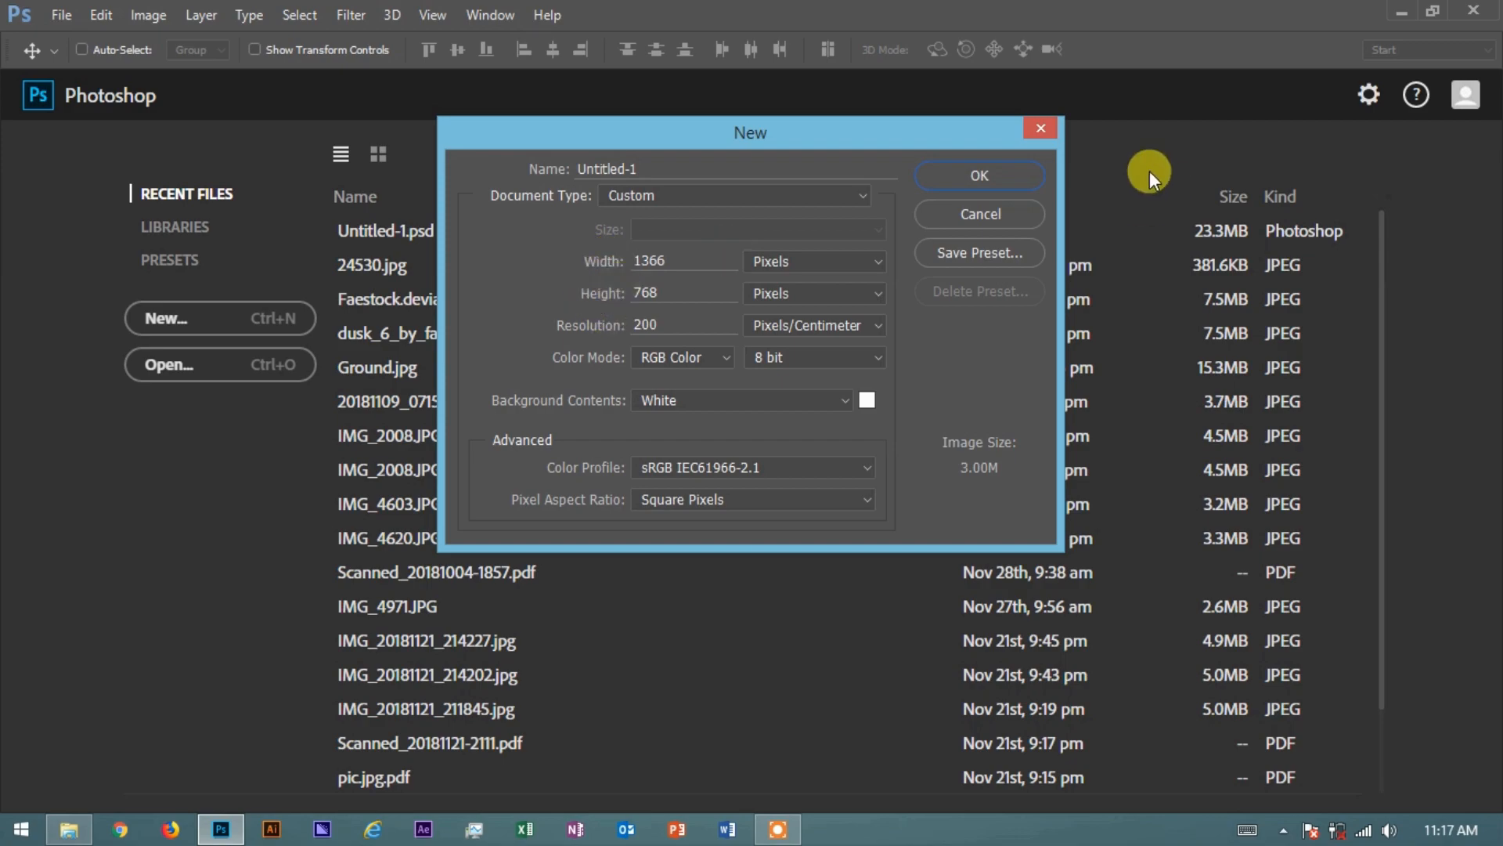
click(969, 180)
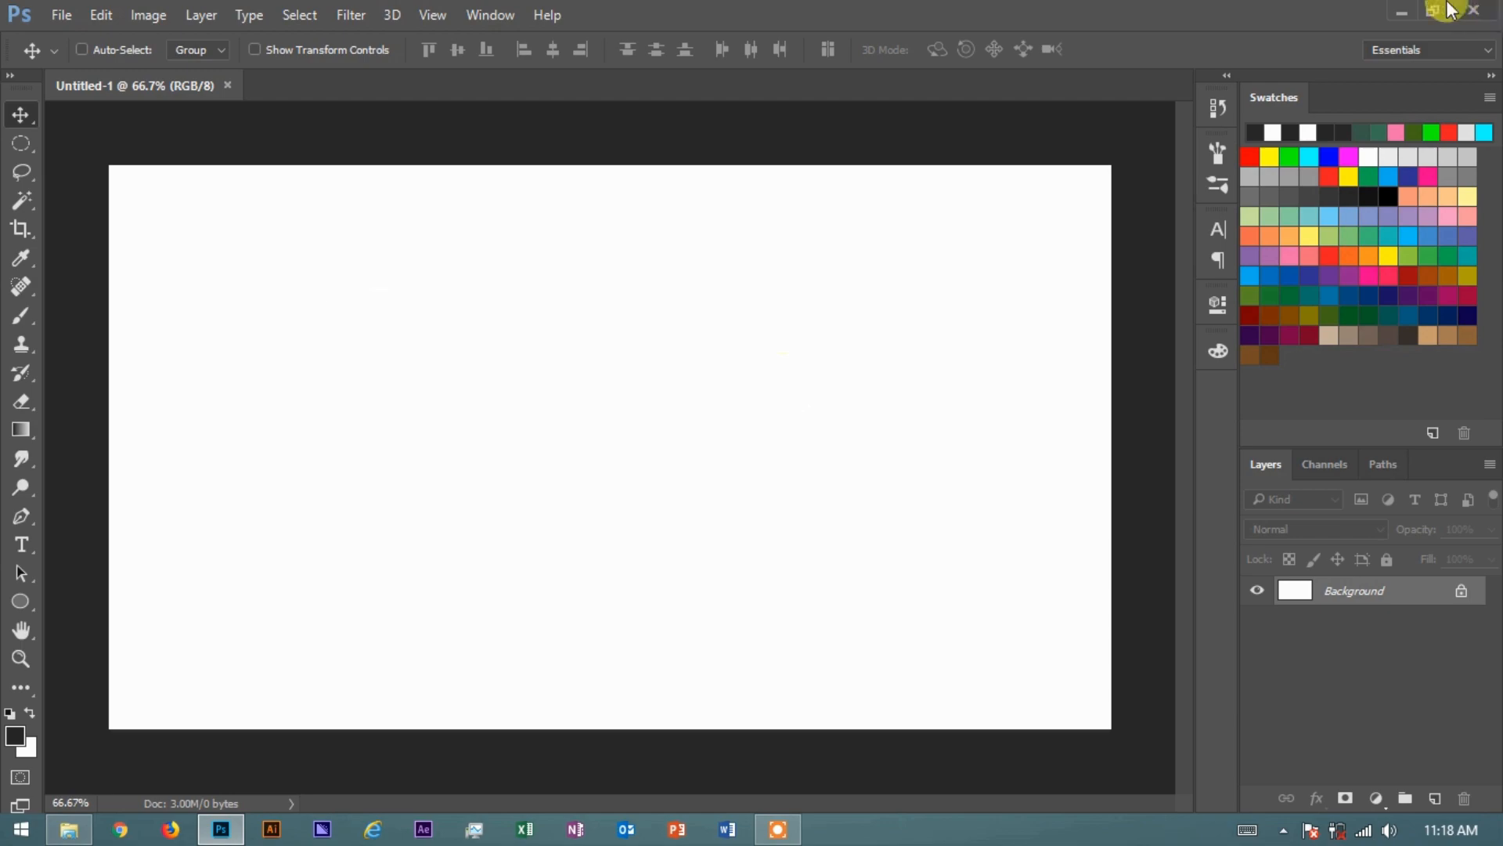
- Place the Athabasca glacier photo from the image folder into the document and stretch it to cover the whole canvas
click(1403, 11)
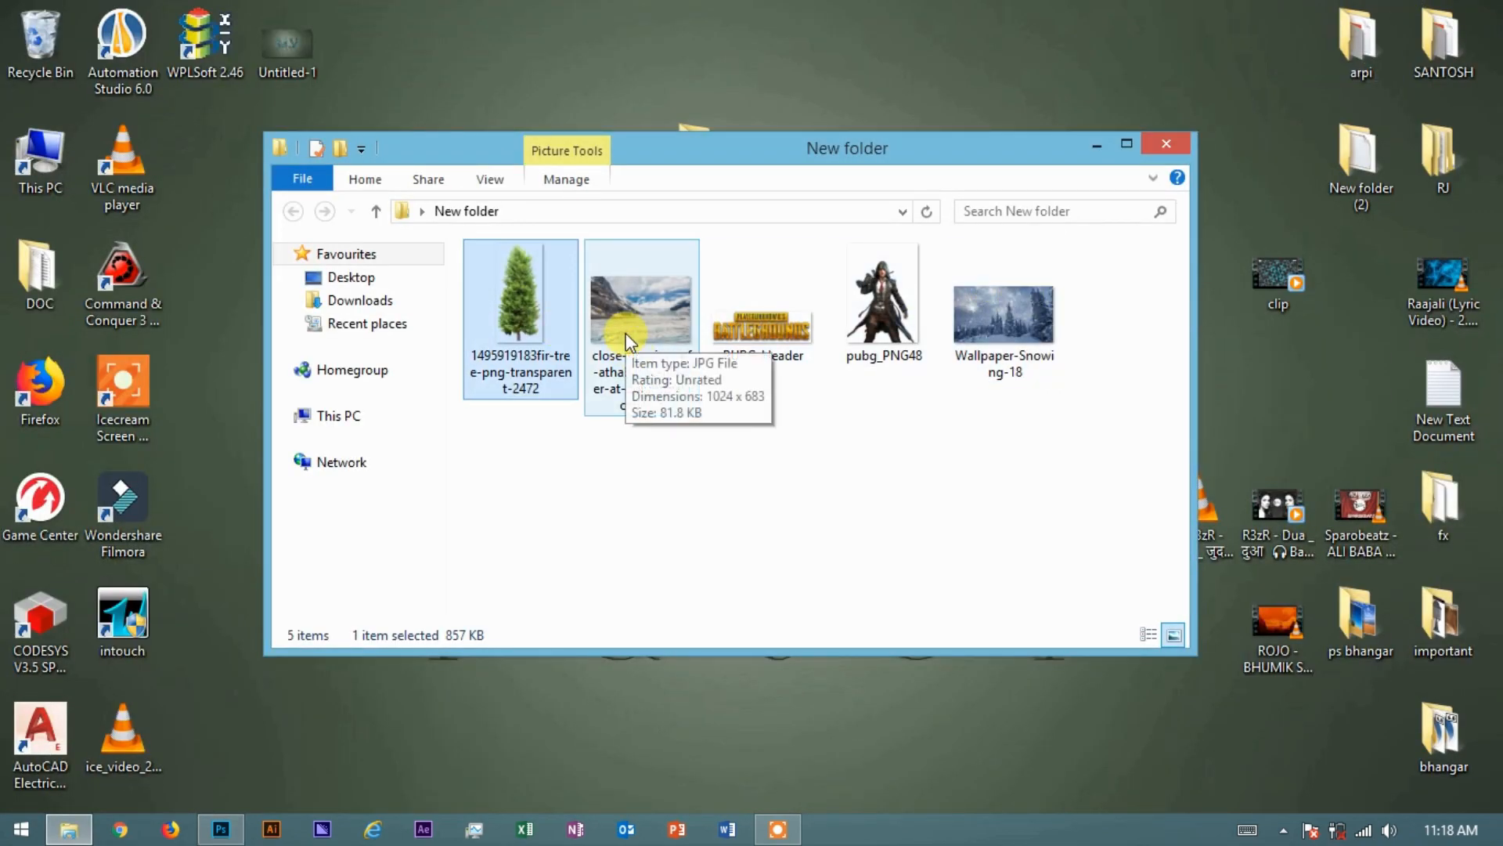
drag(642, 350, 532, 448)
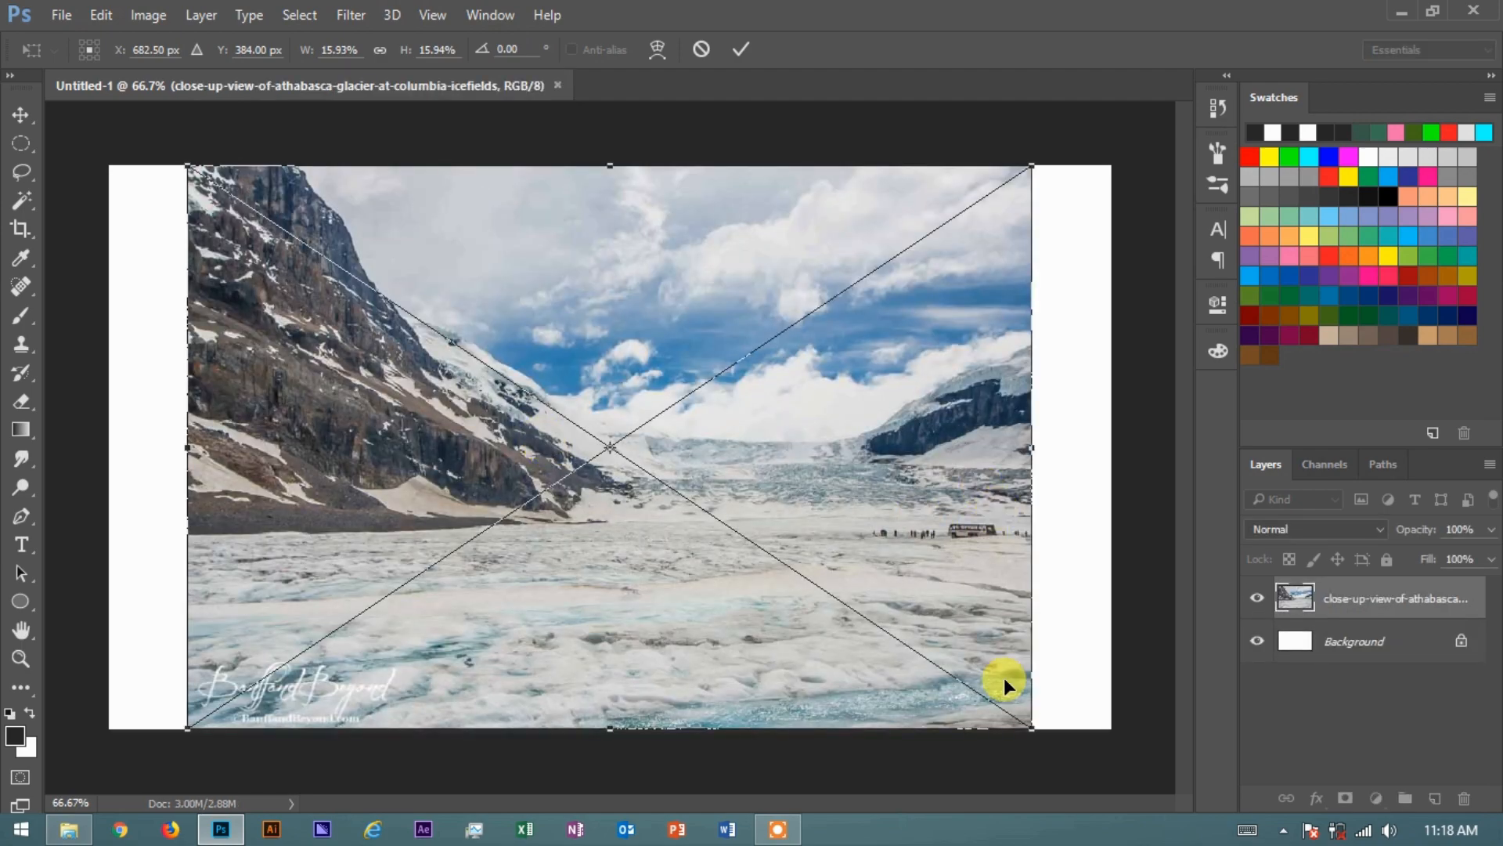
drag(1031, 728, 1118, 742)
drag(185, 437, 81, 424)
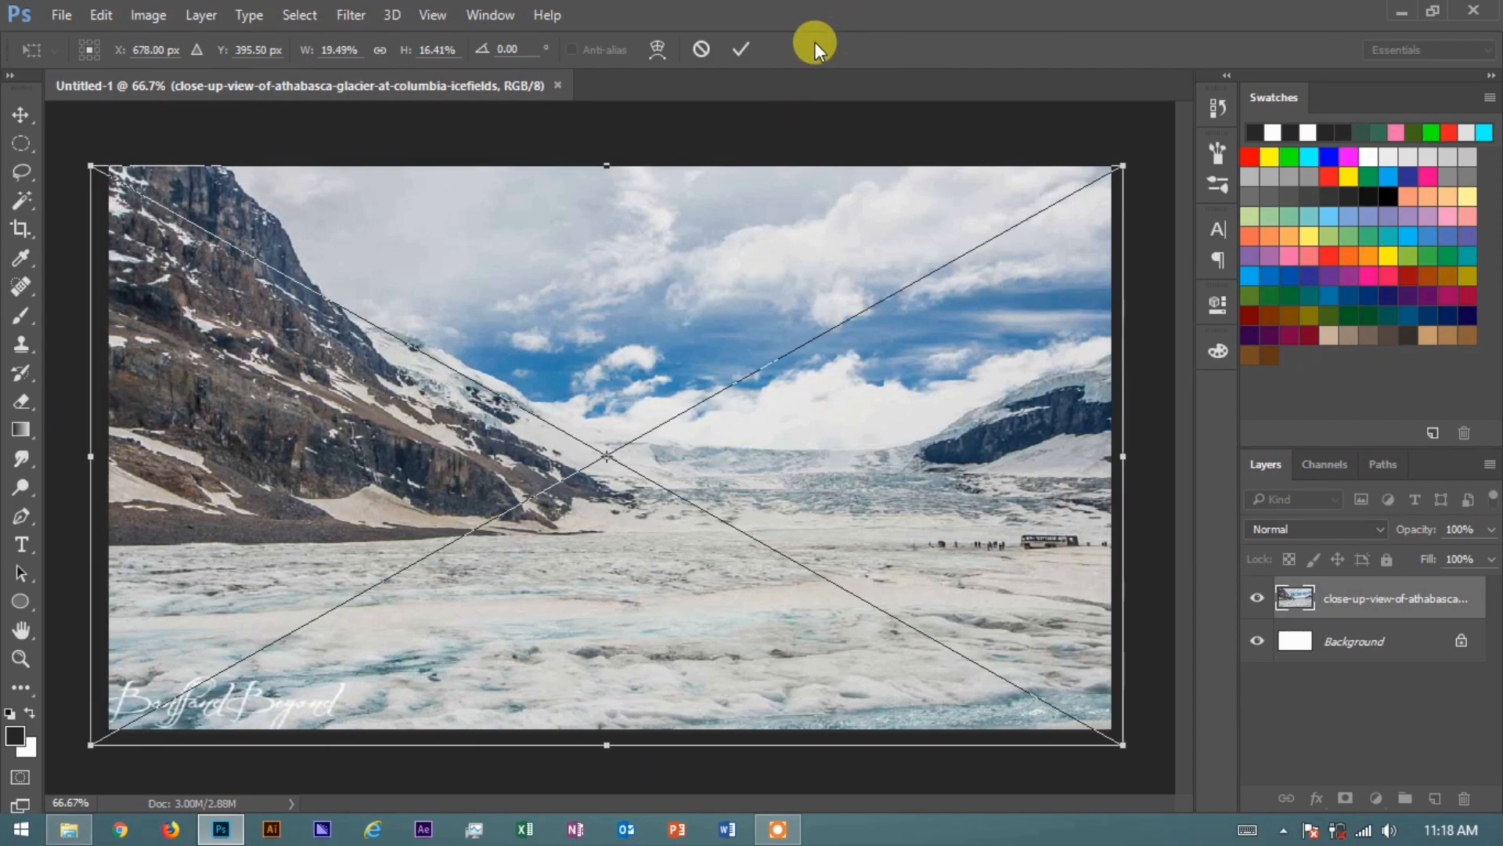
click(741, 48)
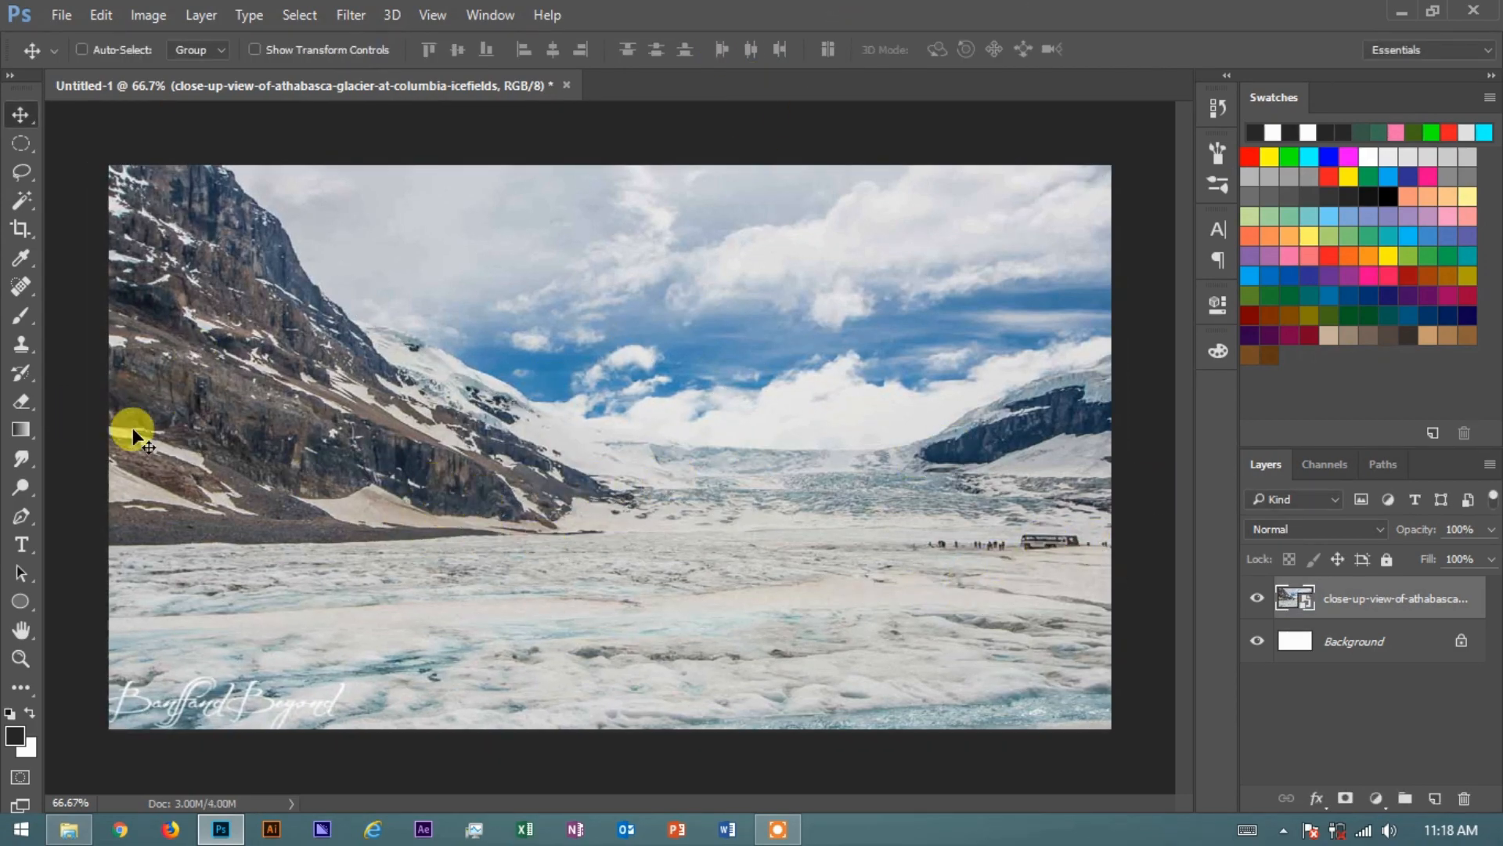
- Rasterize the glacier layer and add a layer mask to it
right_click(1340, 609)
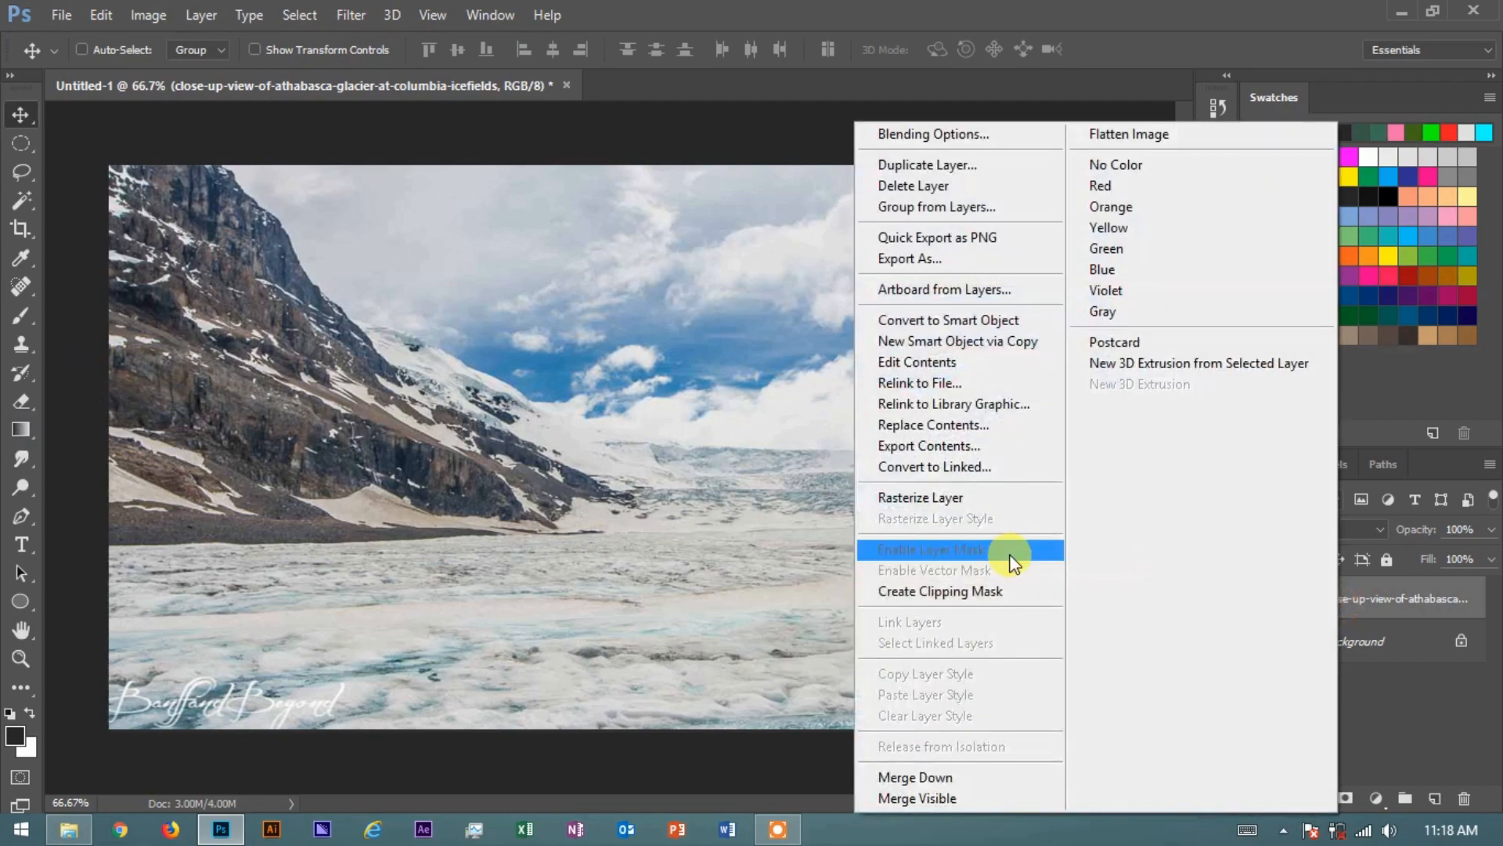
click(949, 505)
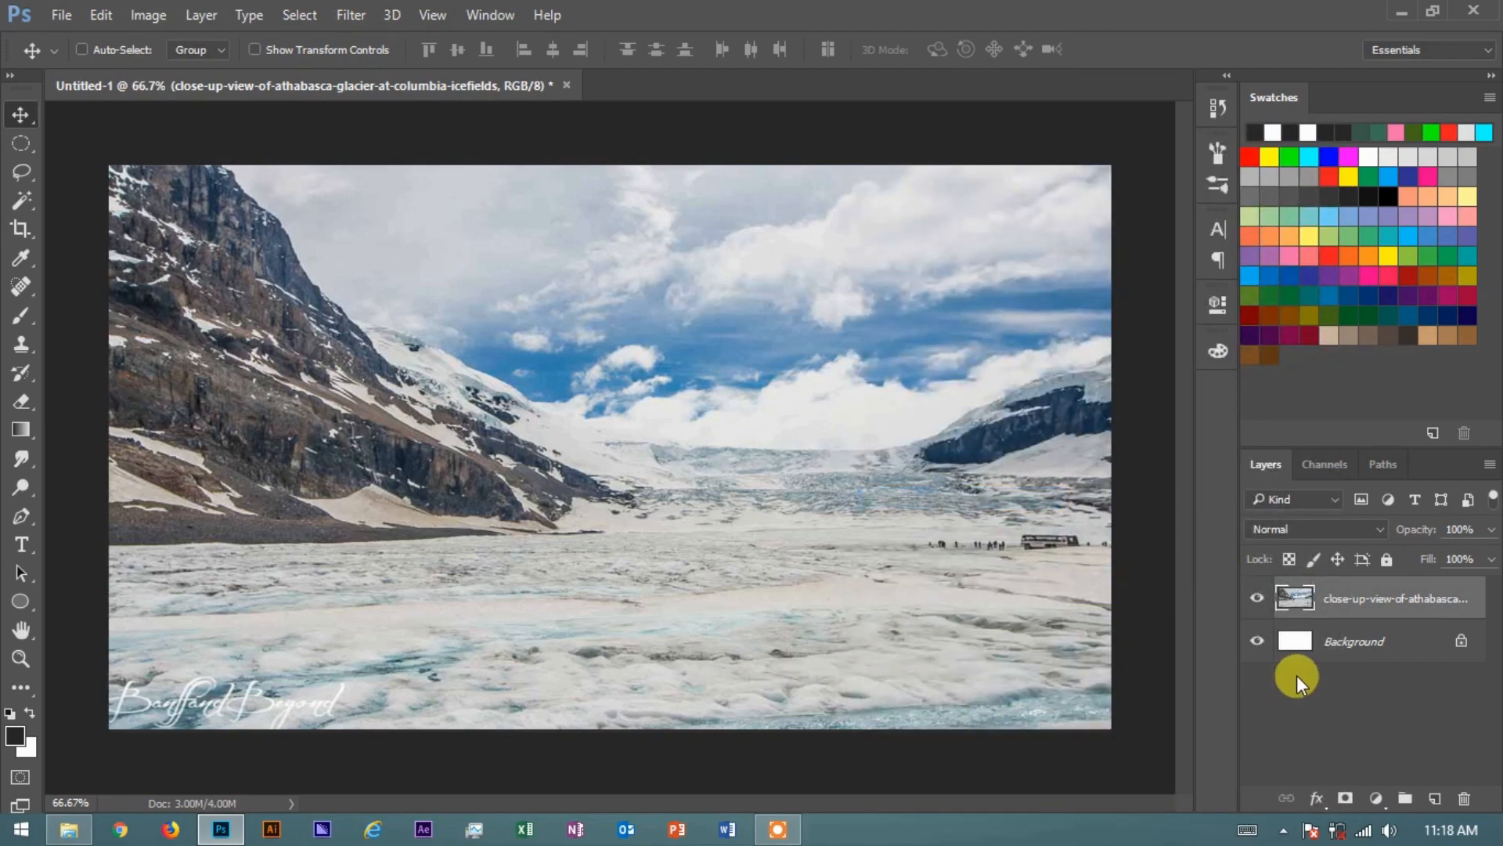
click(1347, 799)
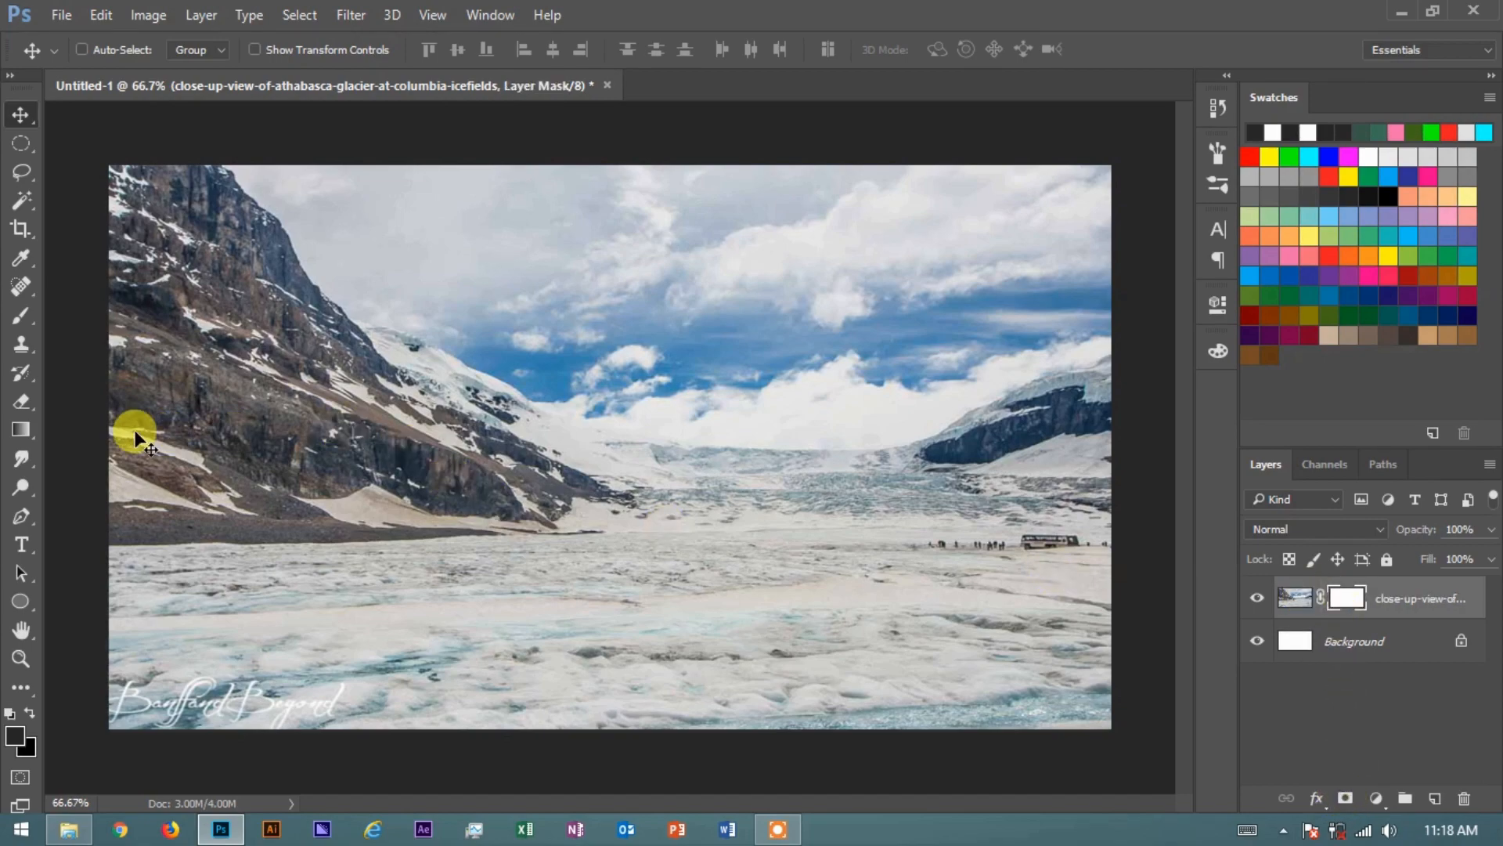
- Fade out the sky and upper mountains with repeated linear foreground-to-transparent gradients on the glacier layer's mask
click(22, 429)
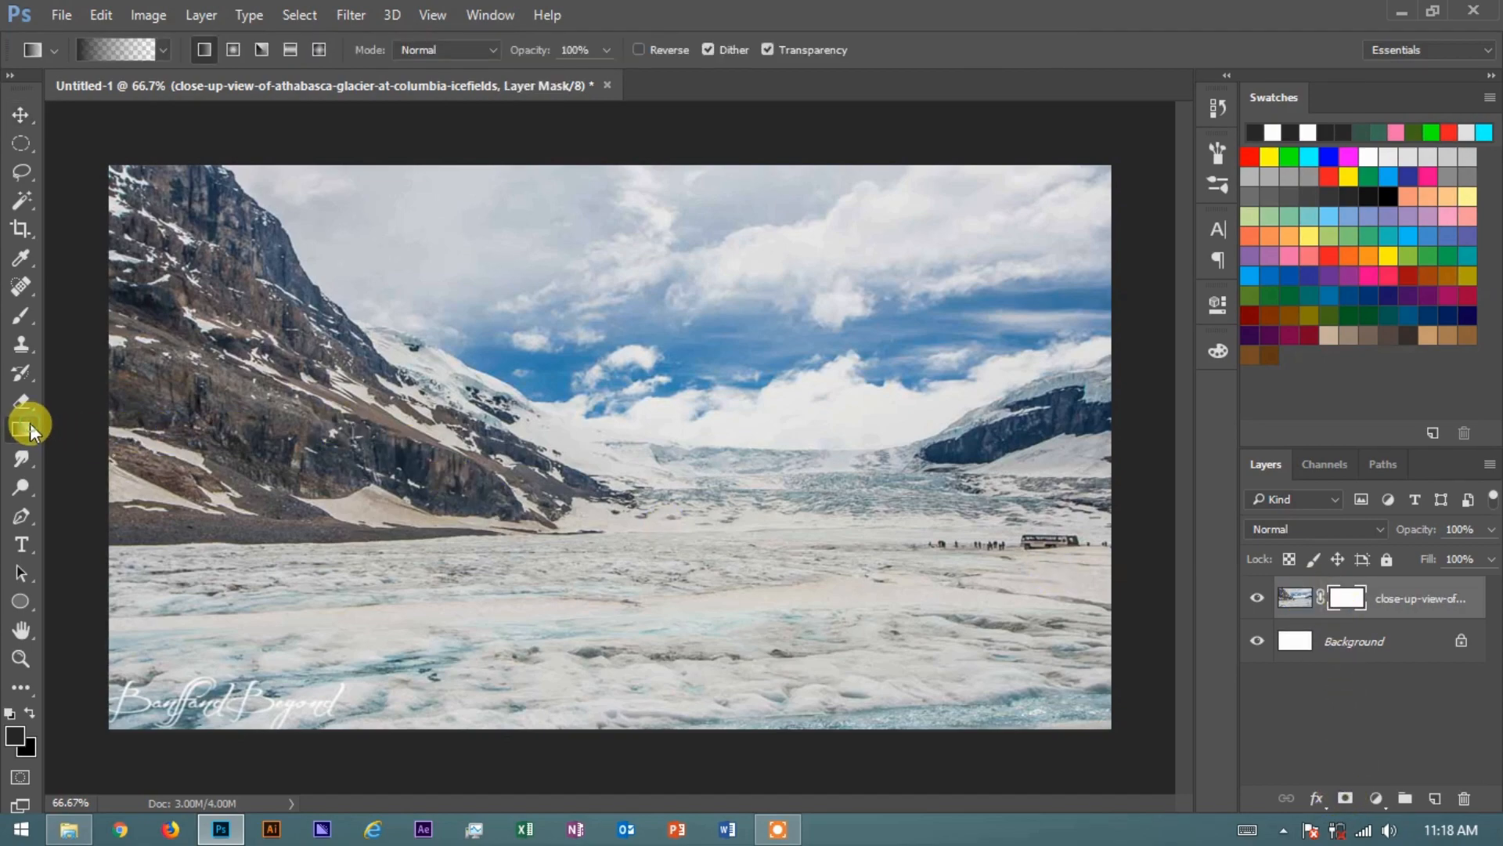
mouse_move(619, 153)
alt+mouse_down()
mouse_move(617, 302)
mouse_move(607, 155)
mouse_move(597, 260)
alt+mouse_up()
alt+click(601, 140)
drag(595, 217, 601, 323)
drag(612, 235, 606, 352)
drag(597, 301, 593, 368)
drag(594, 346, 598, 374)
drag(611, 338, 638, 372)
alt+click(969, 435)
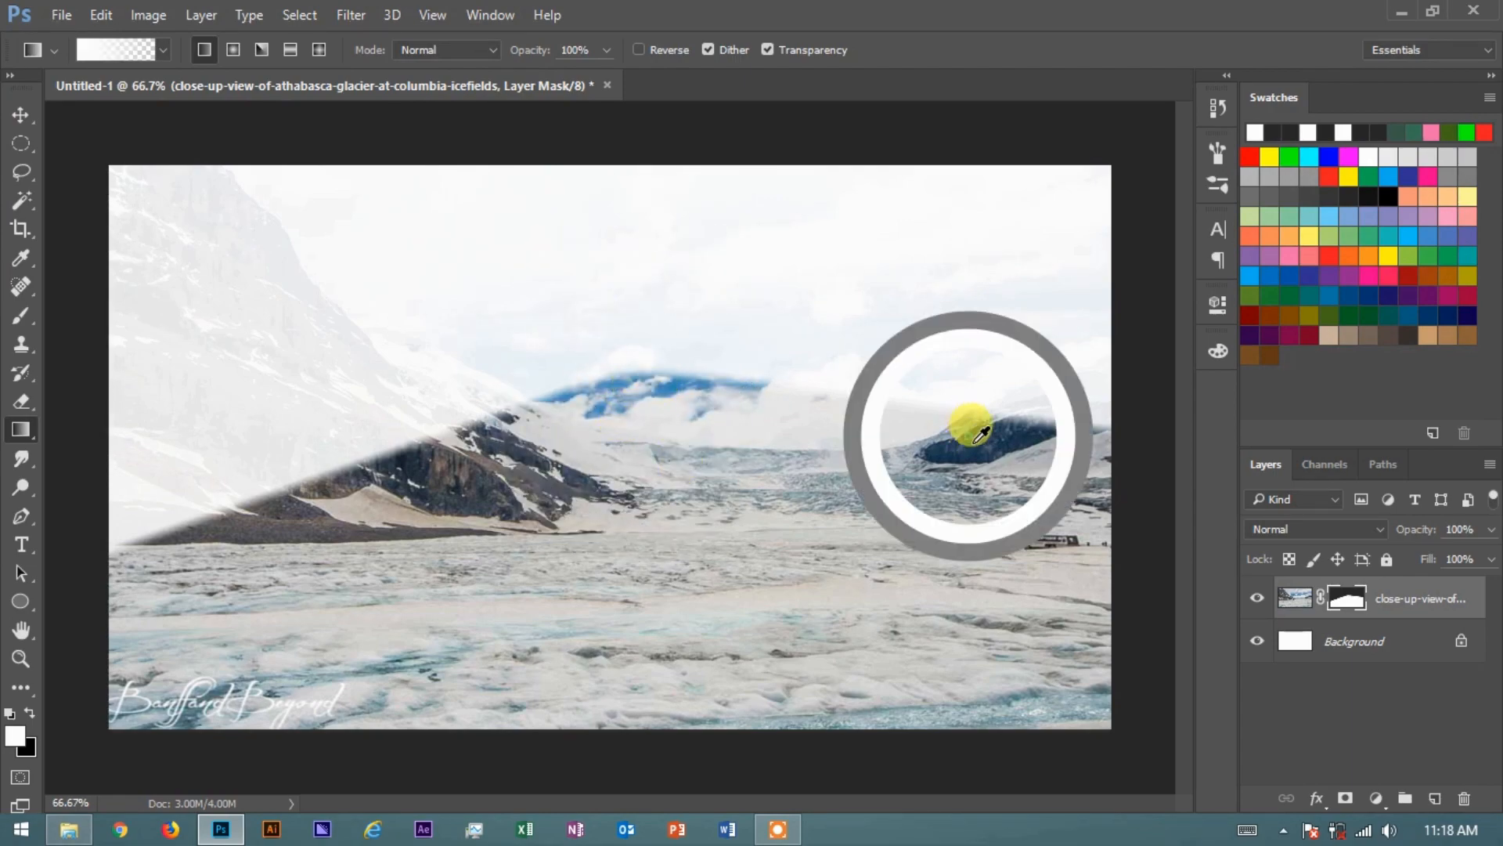
- Extend the mask fade from the remaining blue sky down over the mountains to the horizon using dark-to-transparent gradients
click(1329, 132)
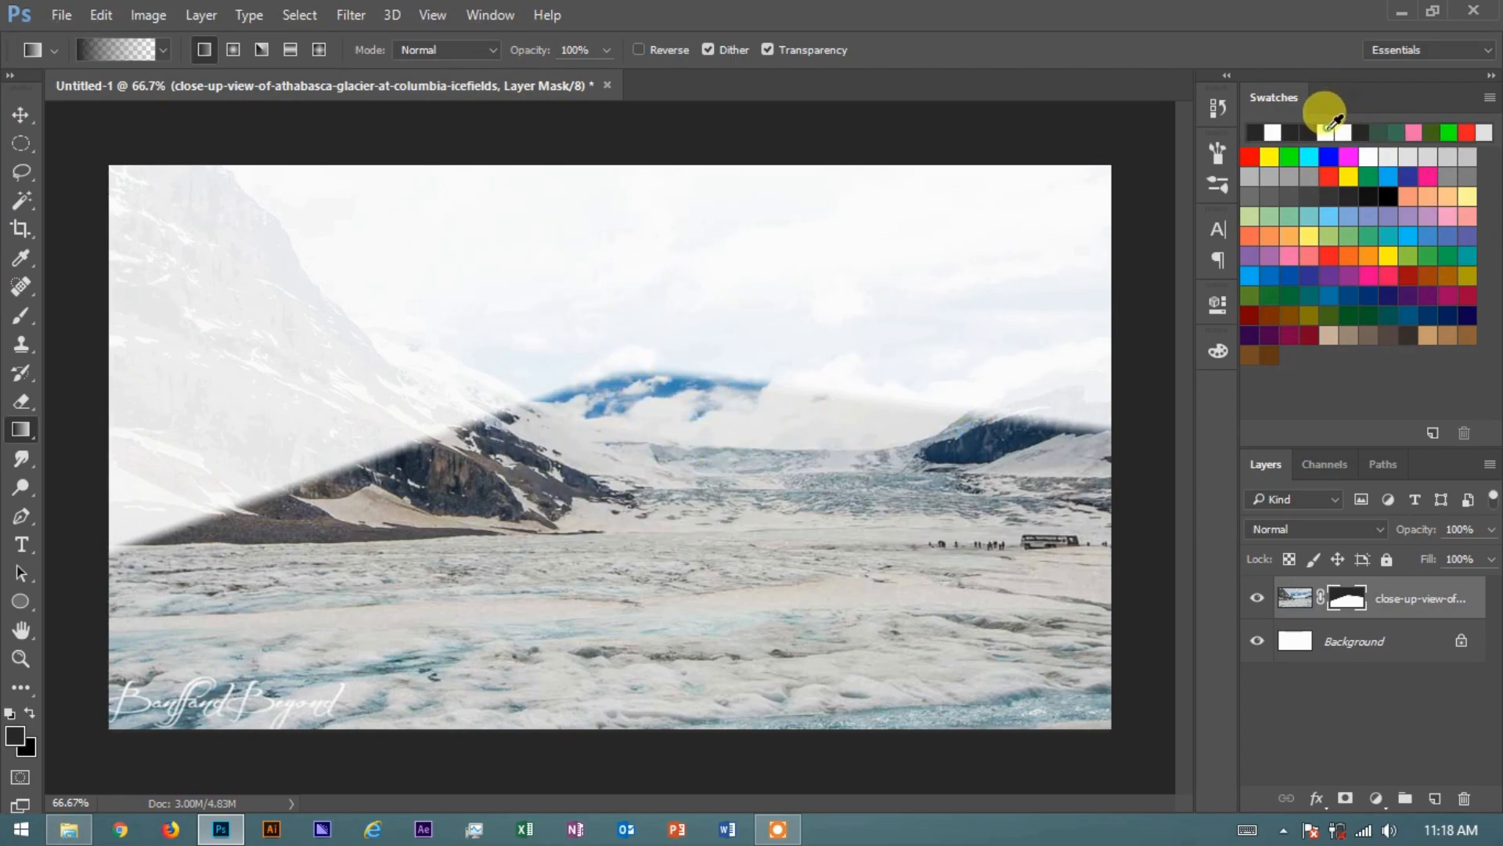
drag(655, 483, 643, 470)
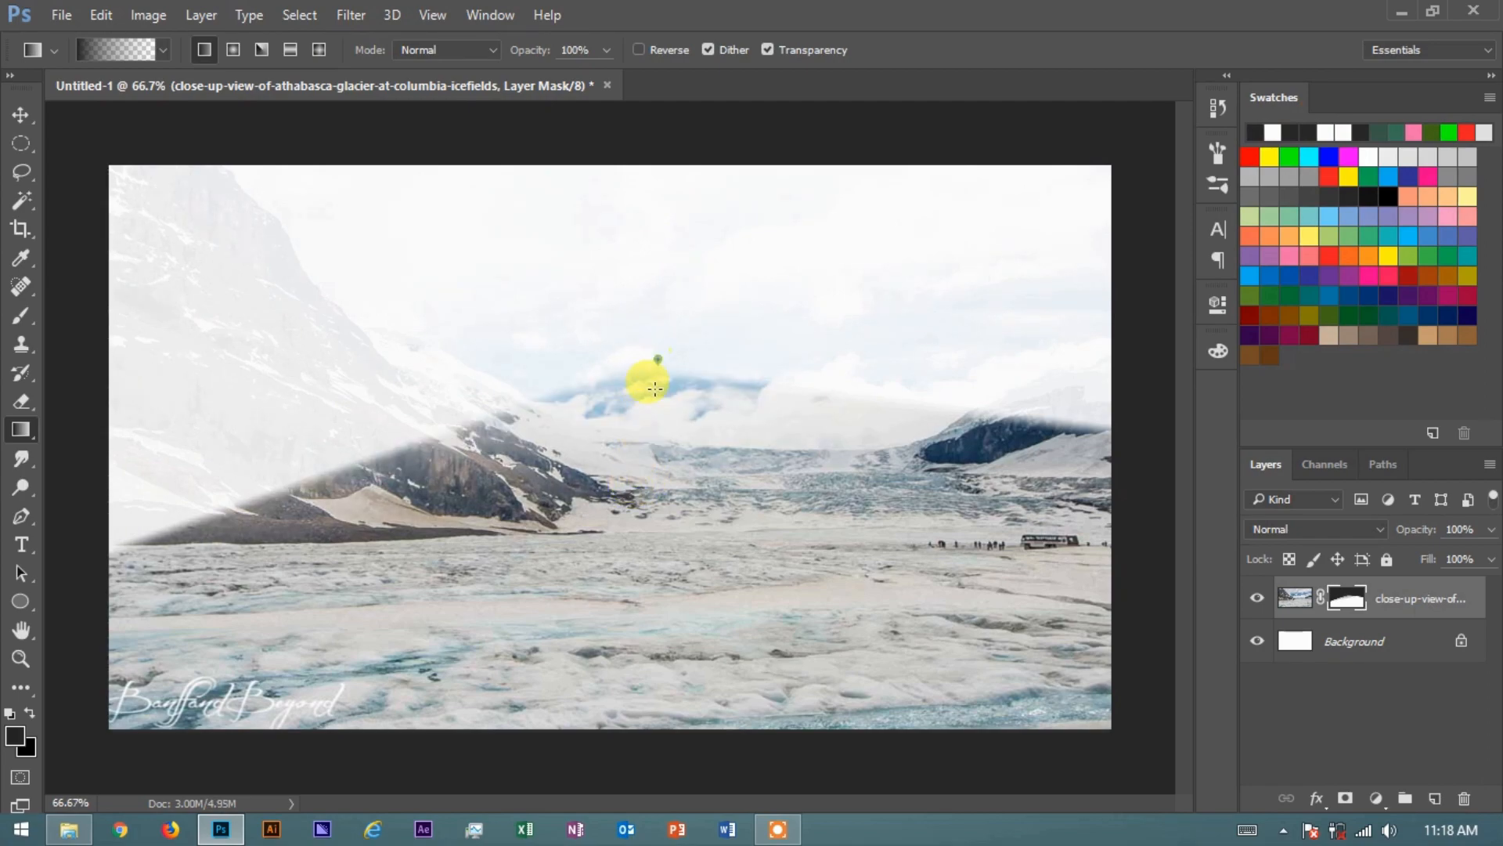
drag(656, 353, 647, 492)
drag(635, 409, 615, 523)
drag(617, 467, 605, 511)
drag(593, 457, 597, 563)
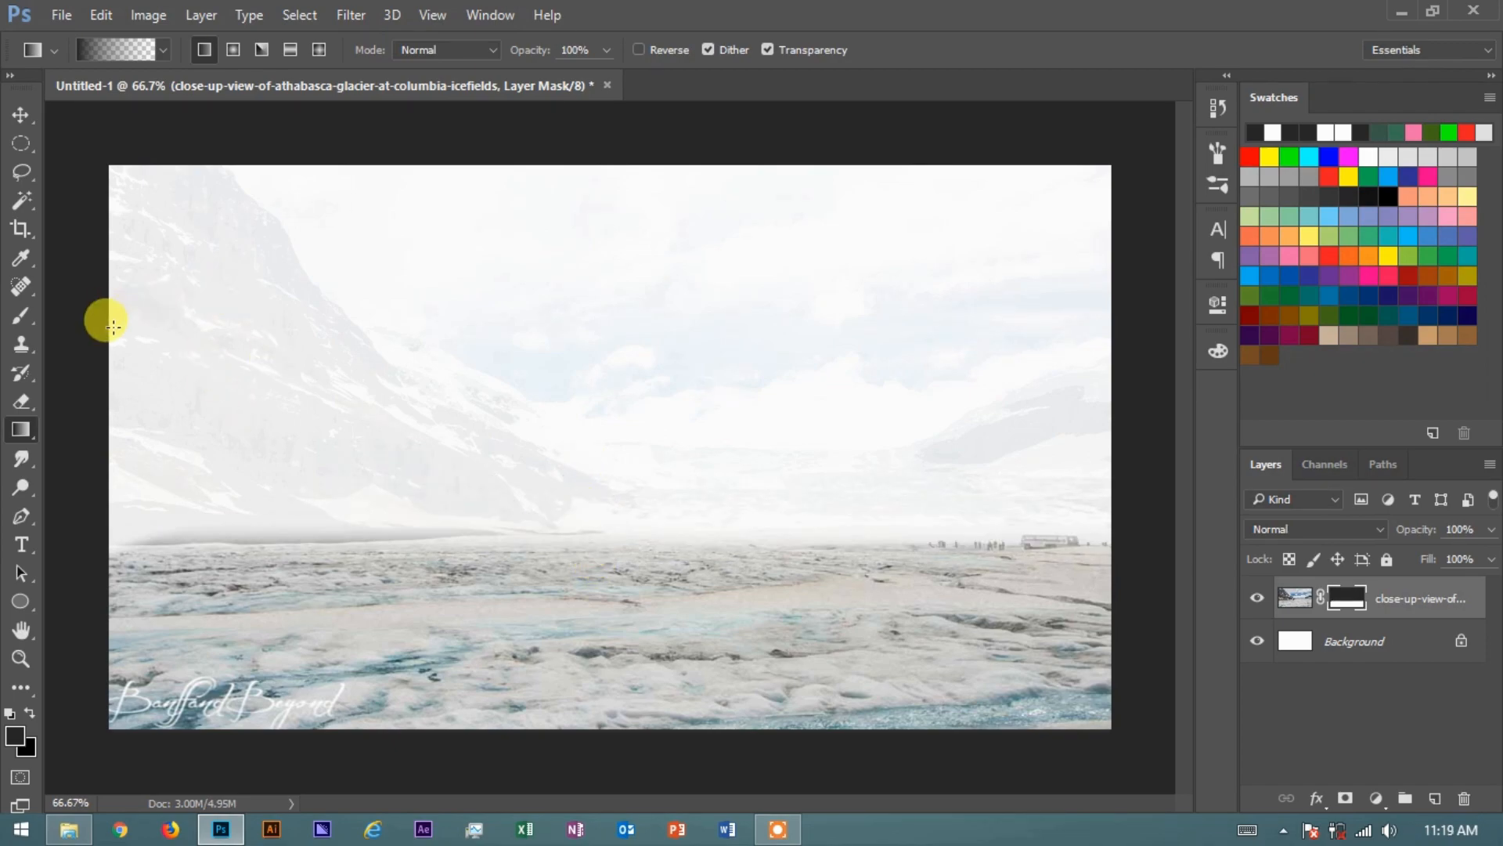
- Erase the remaining traces of mountains and sky on the mask above the ice, lowering the Eraser opacity to 76%
click(21, 400)
mouse_move(261, 174)
mouse_down()
mouse_move(118, 167)
mouse_move(184, 280)
mouse_move(353, 359)
mouse_move(201, 386)
mouse_move(1025, 417)
mouse_move(829, 292)
mouse_move(1046, 473)
mouse_move(1054, 463)
mouse_move(933, 467)
mouse_move(1003, 500)
mouse_up()
drag(378, 49, 349, 78)
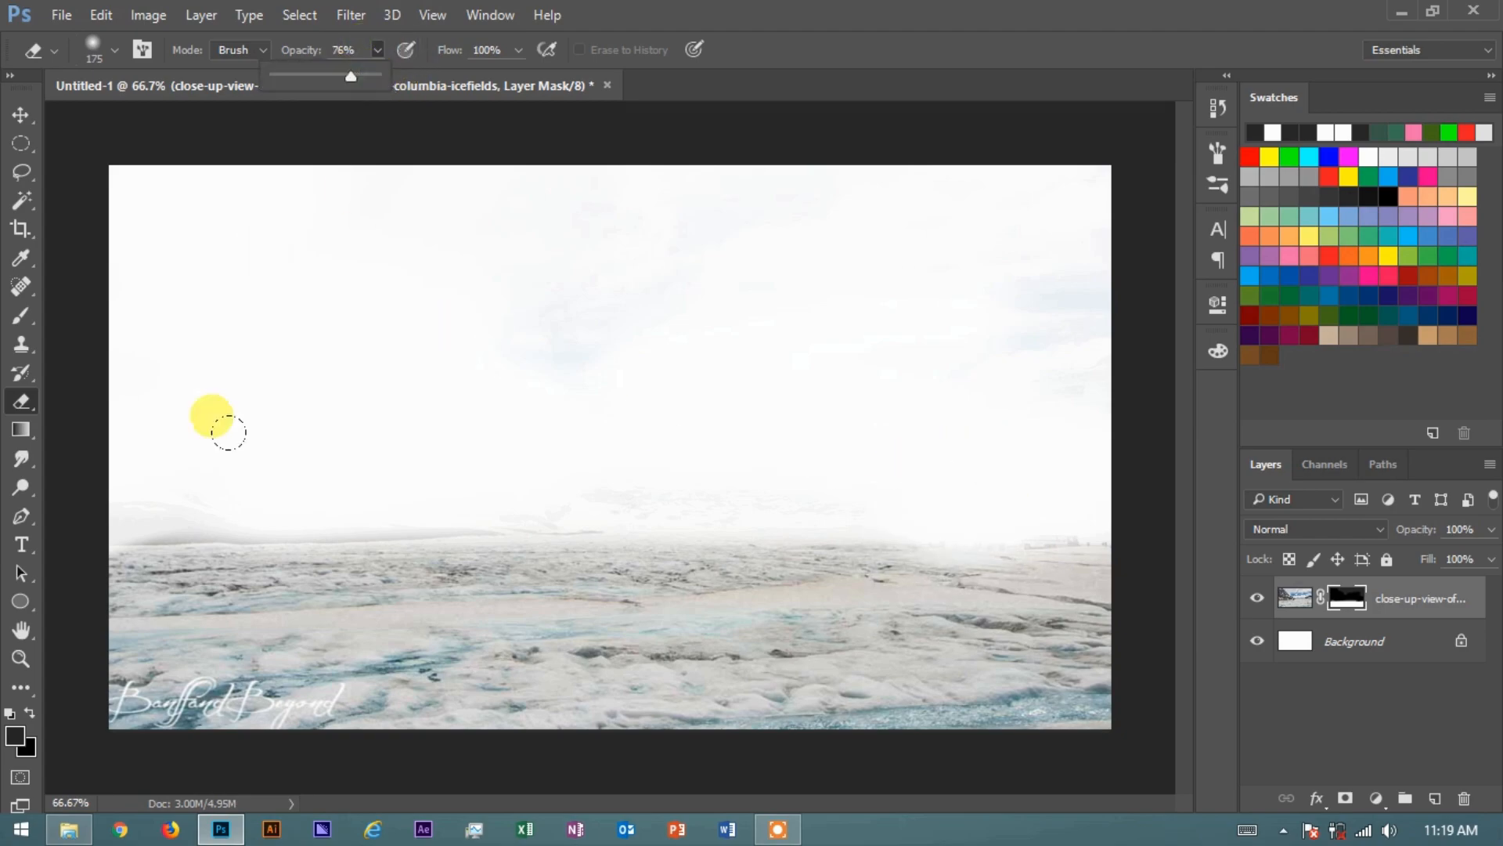
mouse_move(87, 466)
mouse_down()
mouse_move(1017, 450)
mouse_move(1067, 450)
mouse_up()
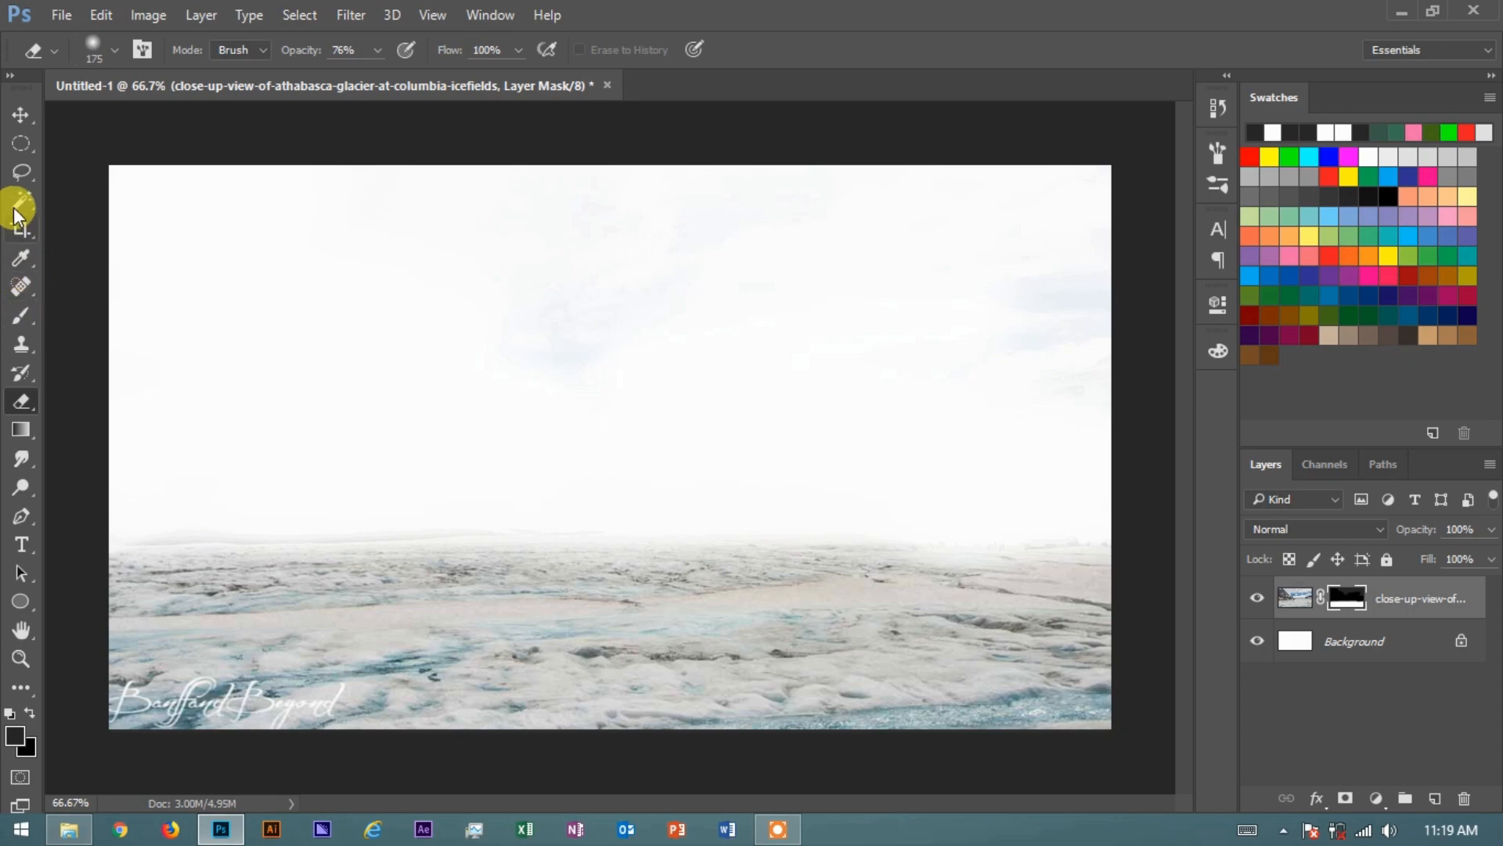
- Lasso the white watermark in the photo's lower-left corner and try to fill the selection on the layer mask
click(21, 173)
mouse_move(285, 738)
mouse_down()
mouse_move(211, 742)
mouse_move(148, 670)
mouse_move(372, 714)
mouse_move(192, 760)
mouse_move(250, 701)
mouse_up()
right_click(252, 696)
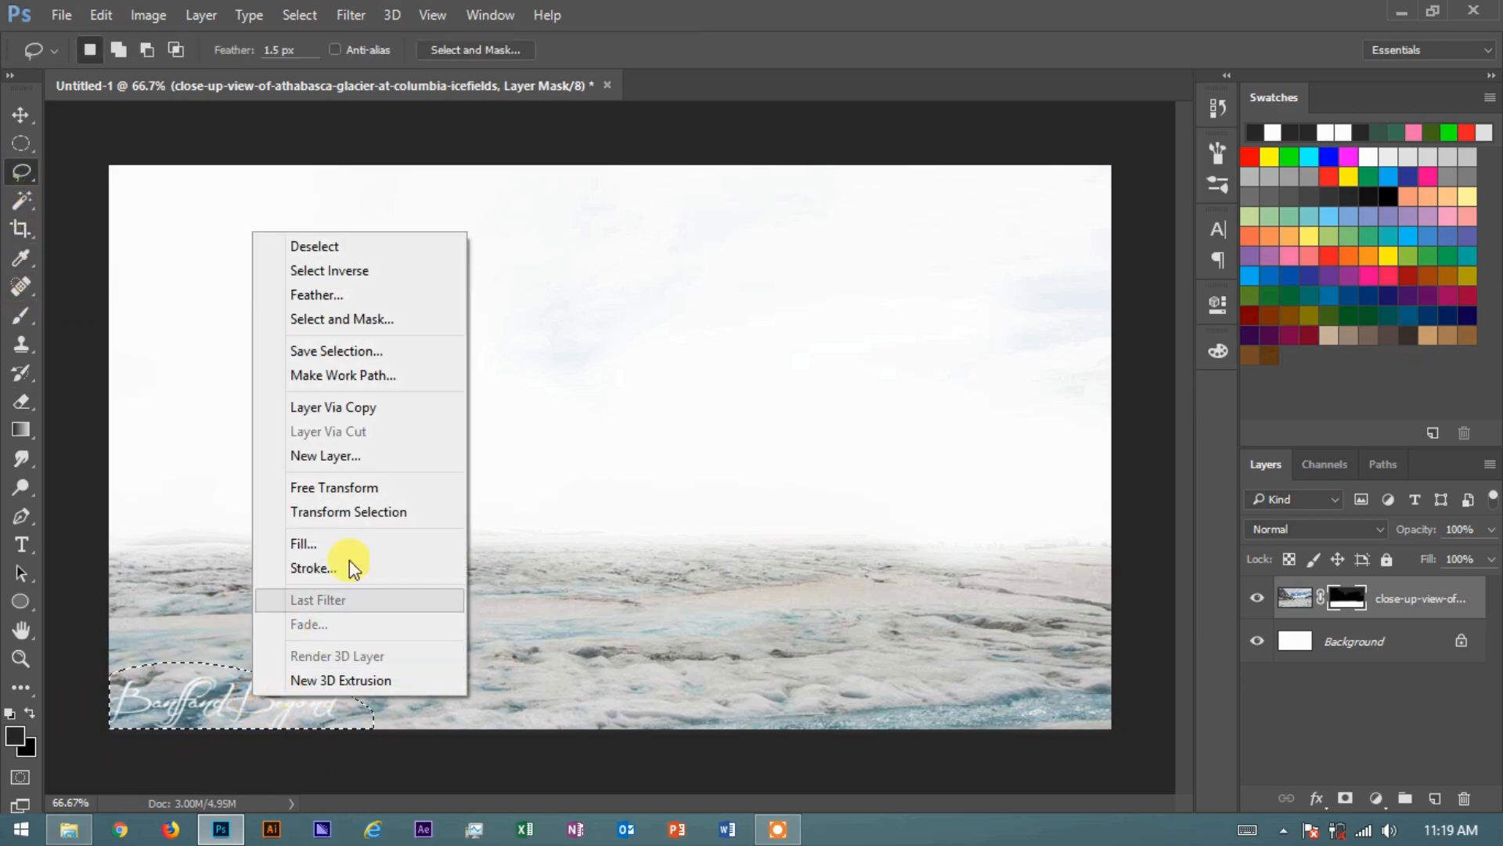
click(321, 544)
click(885, 223)
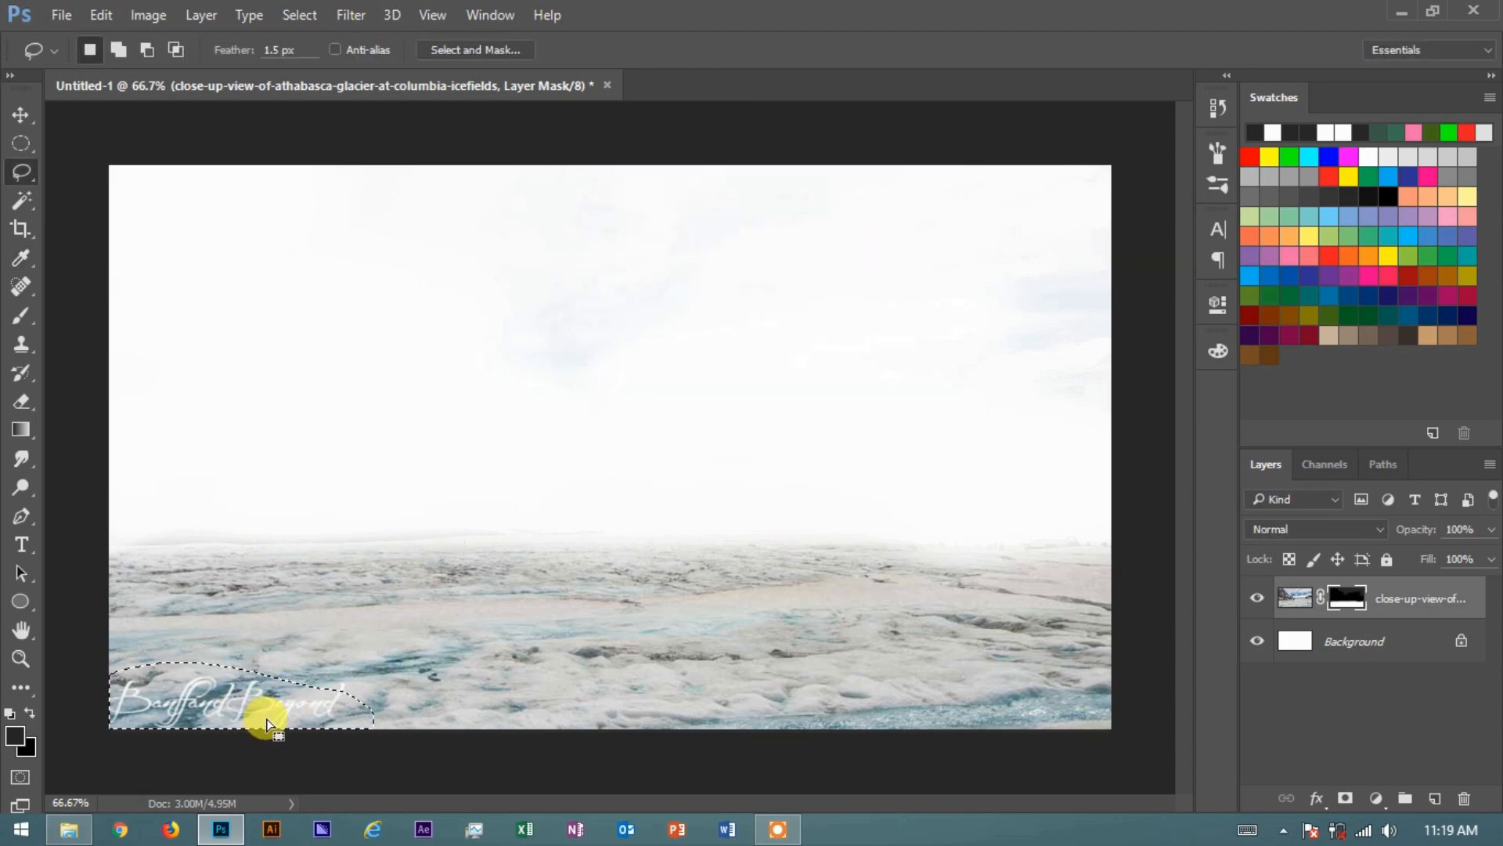
- Remove the watermark from the layer's image with a Content-Aware fill at 100% opacity, and deselect the area
click(1295, 598)
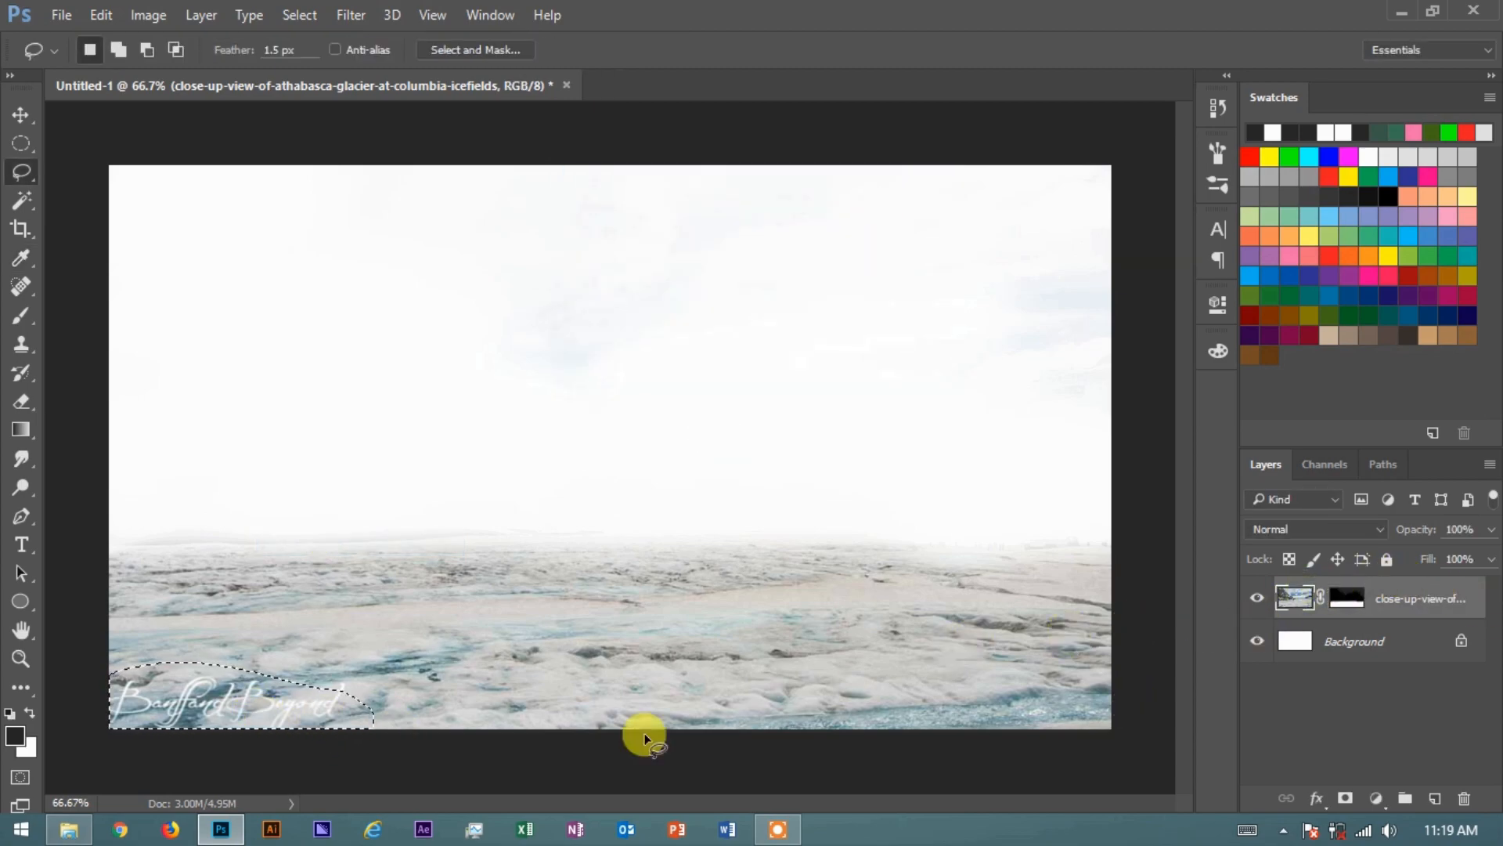
right_click(298, 702)
click(366, 539)
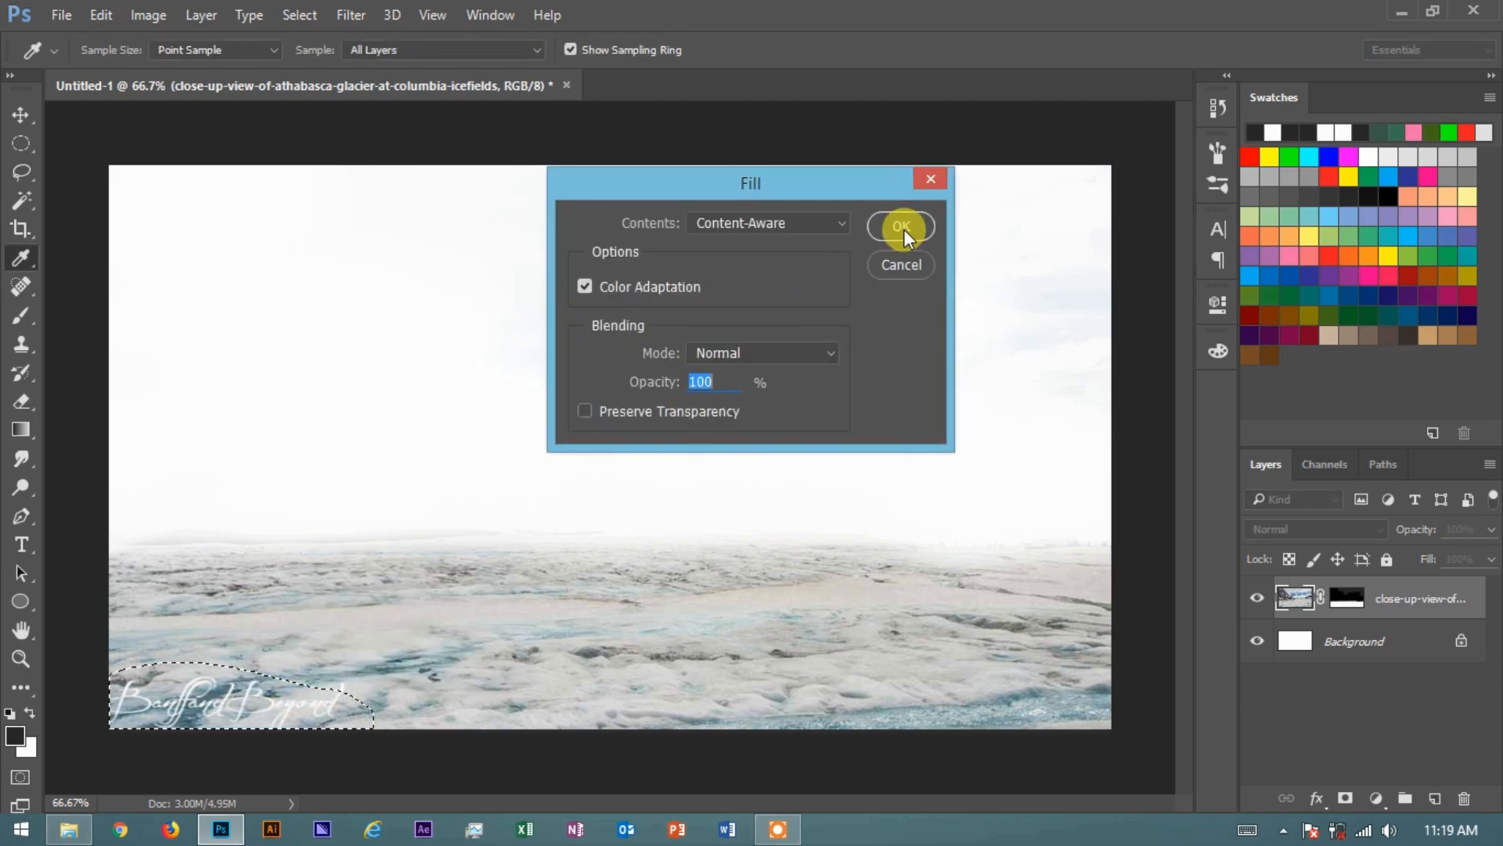
click(902, 227)
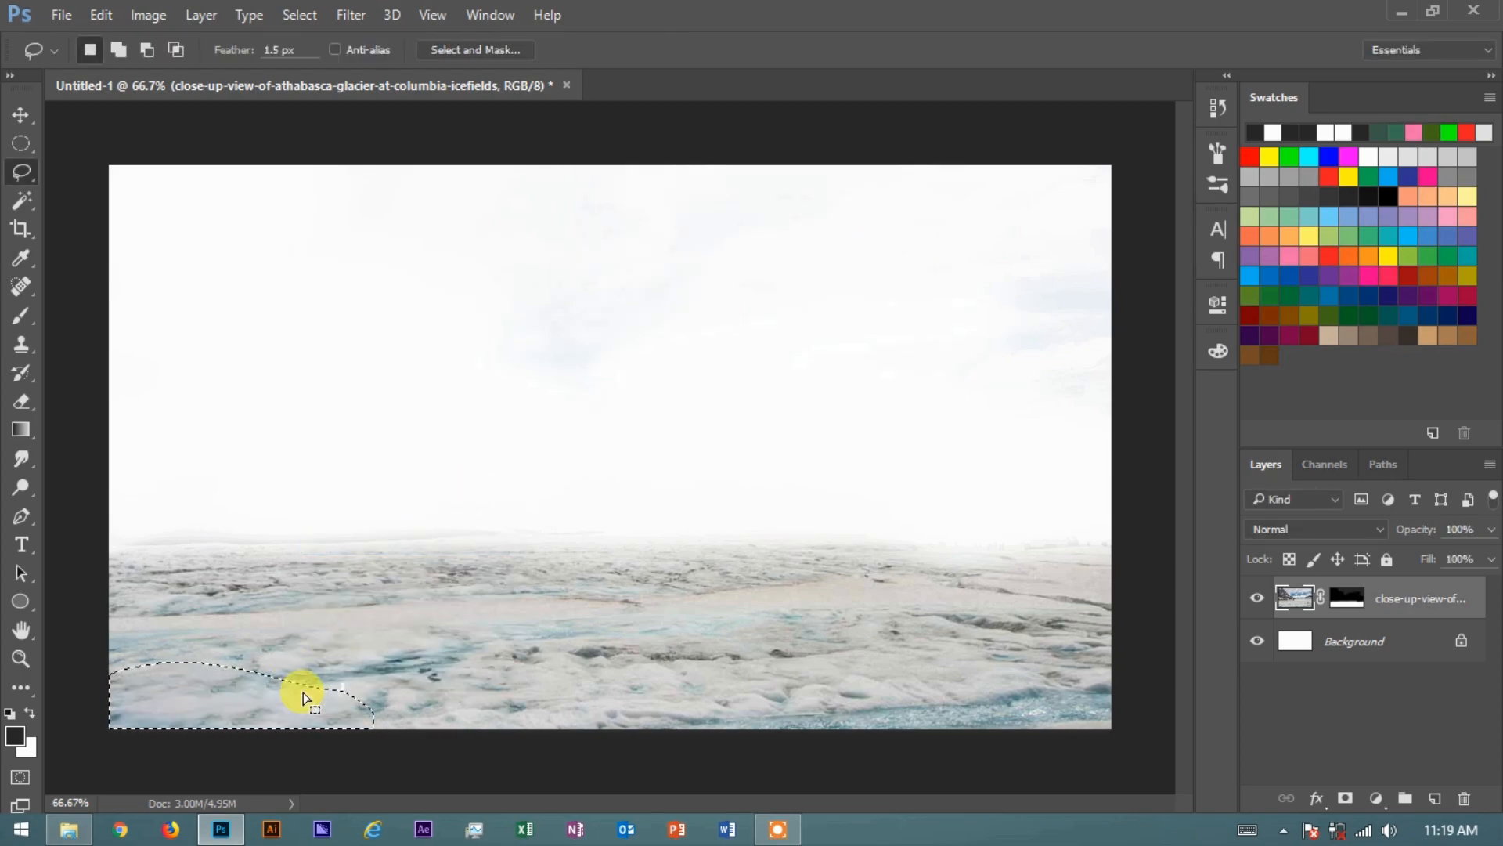
key(ctrl+d)
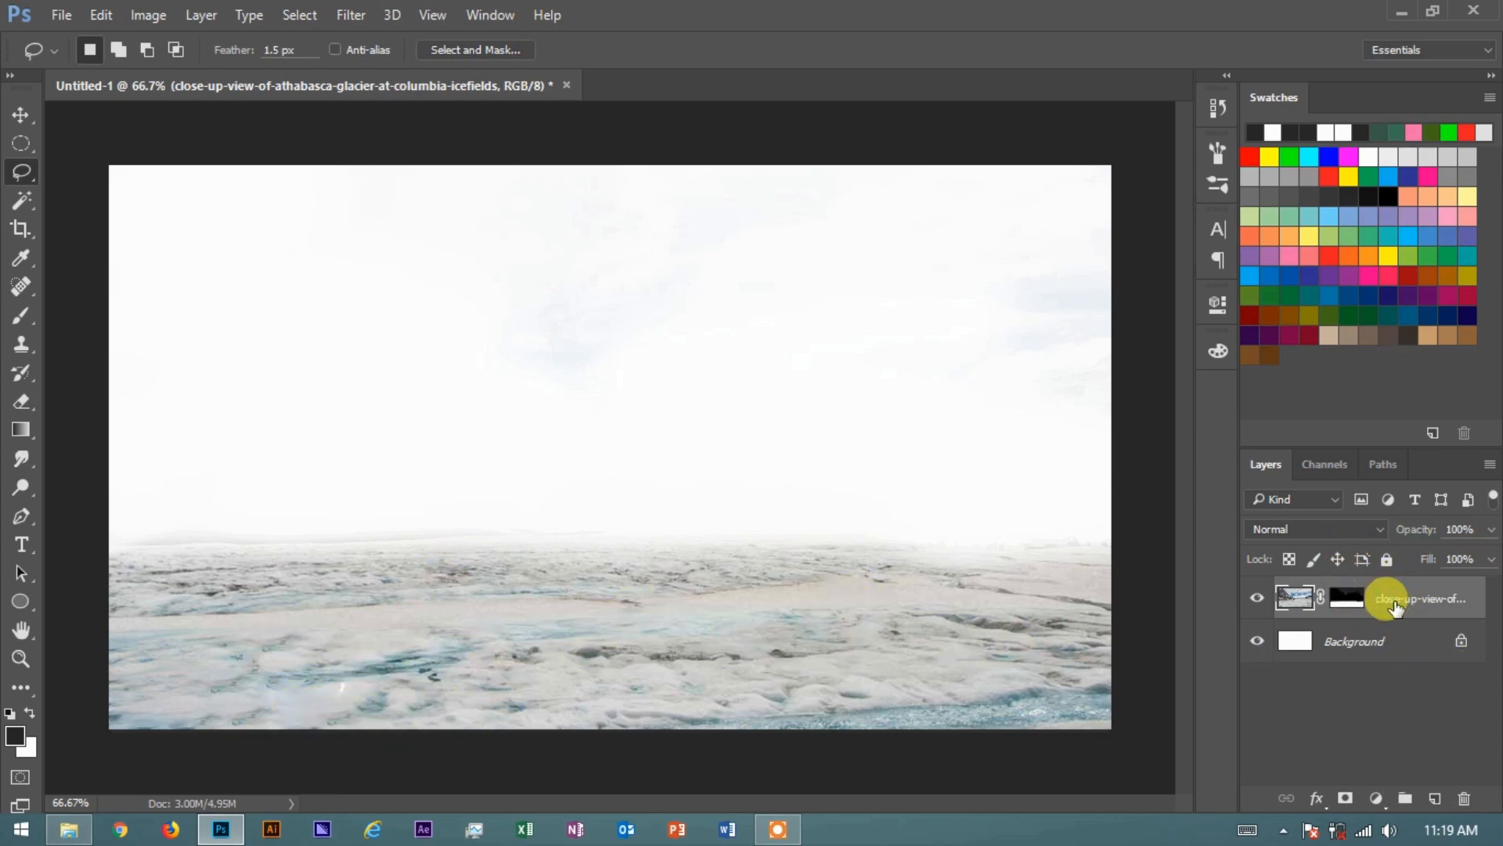
- Duplicate the glacier layer, then squash the lower copy vertically and position it to extend the ice up to a higher, flatter horizon
key(ctrl+j)
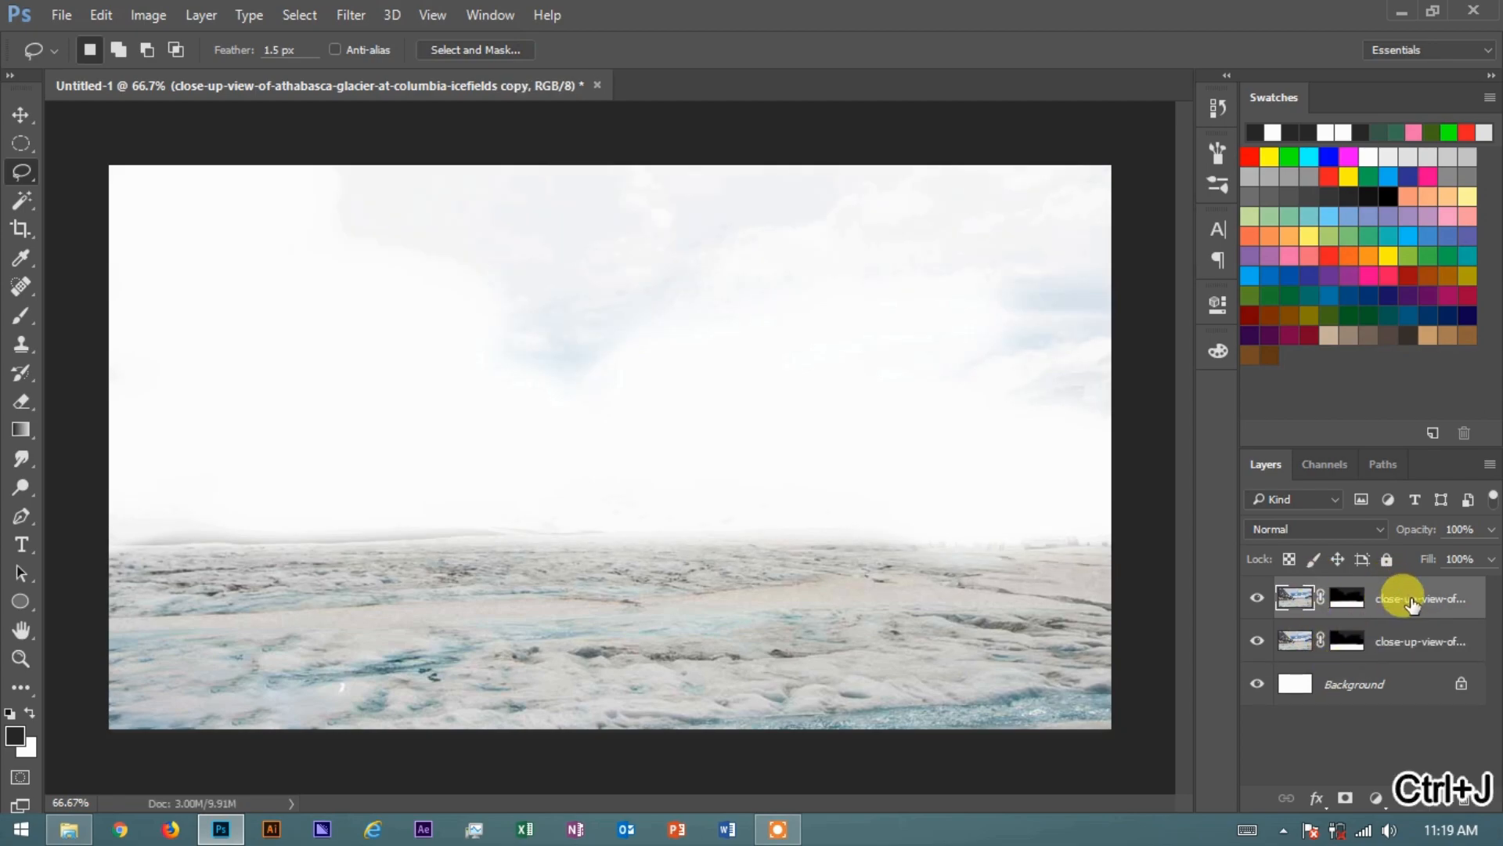
drag(1411, 603, 1406, 654)
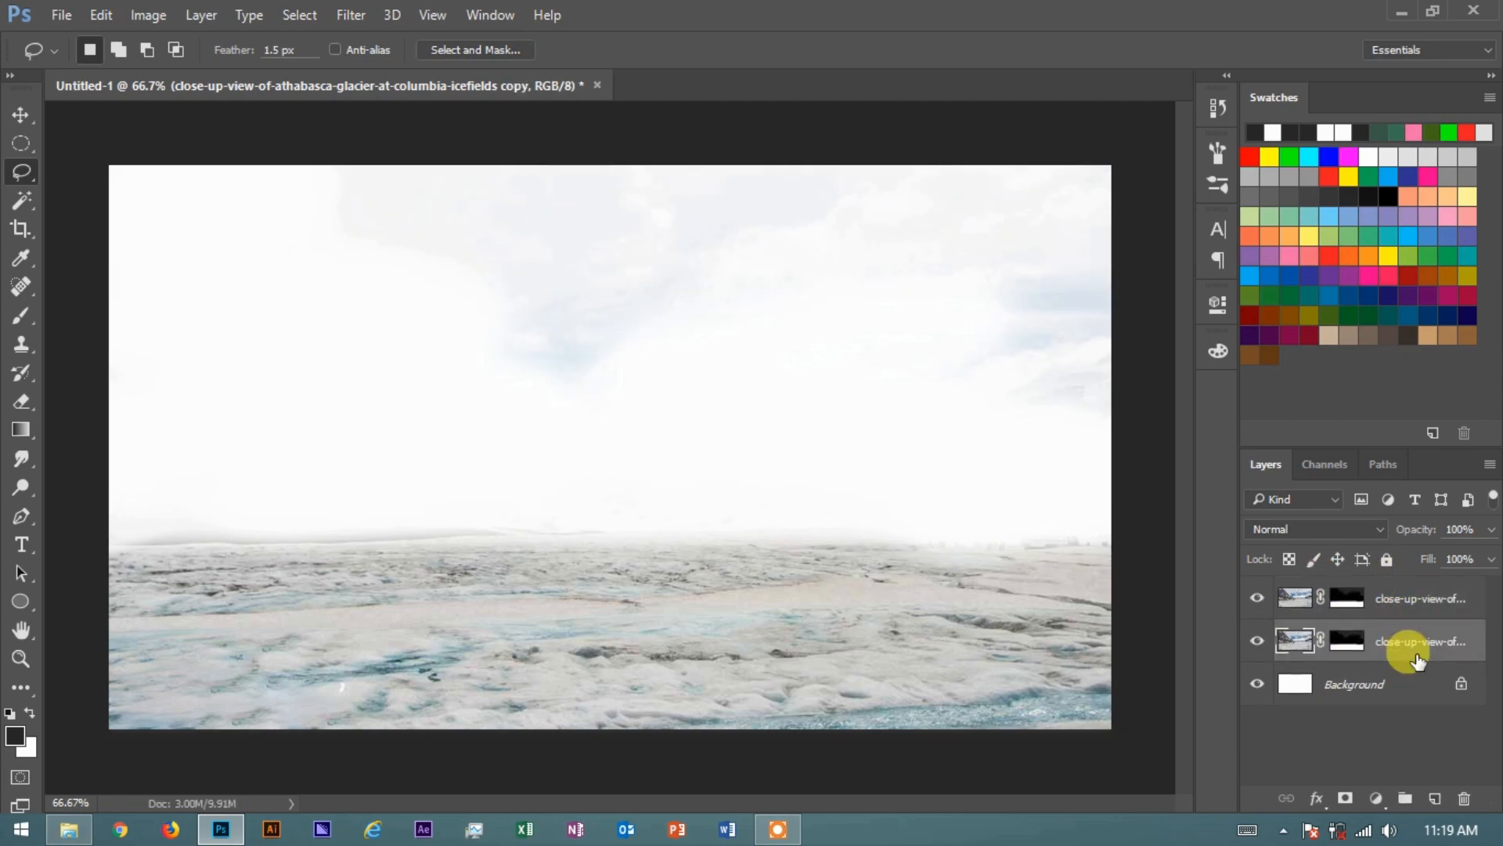
key(ctrl+t)
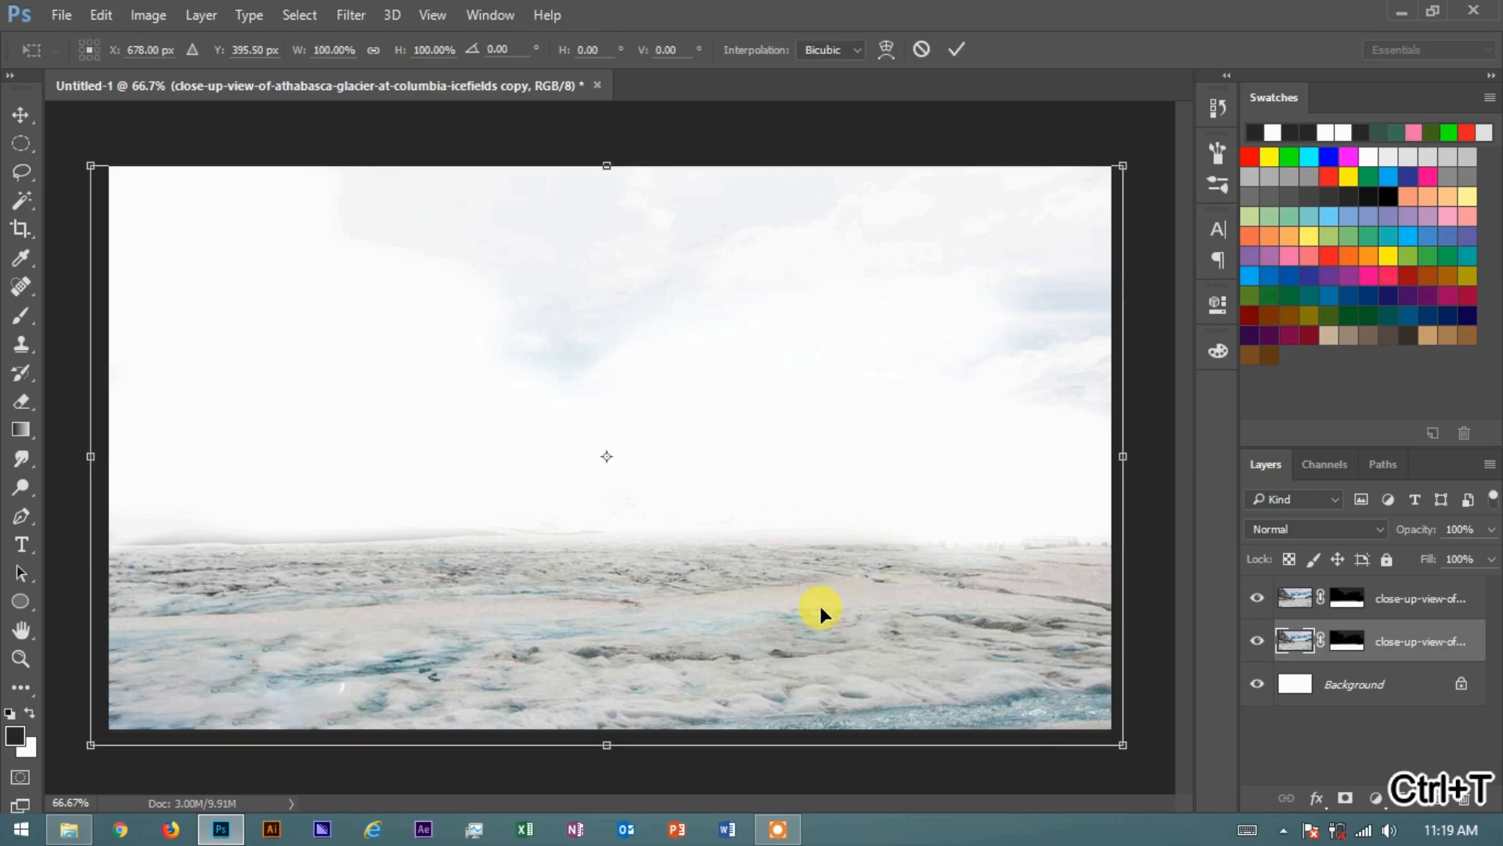
drag(607, 738, 638, 356)
drag(672, 308, 685, 510)
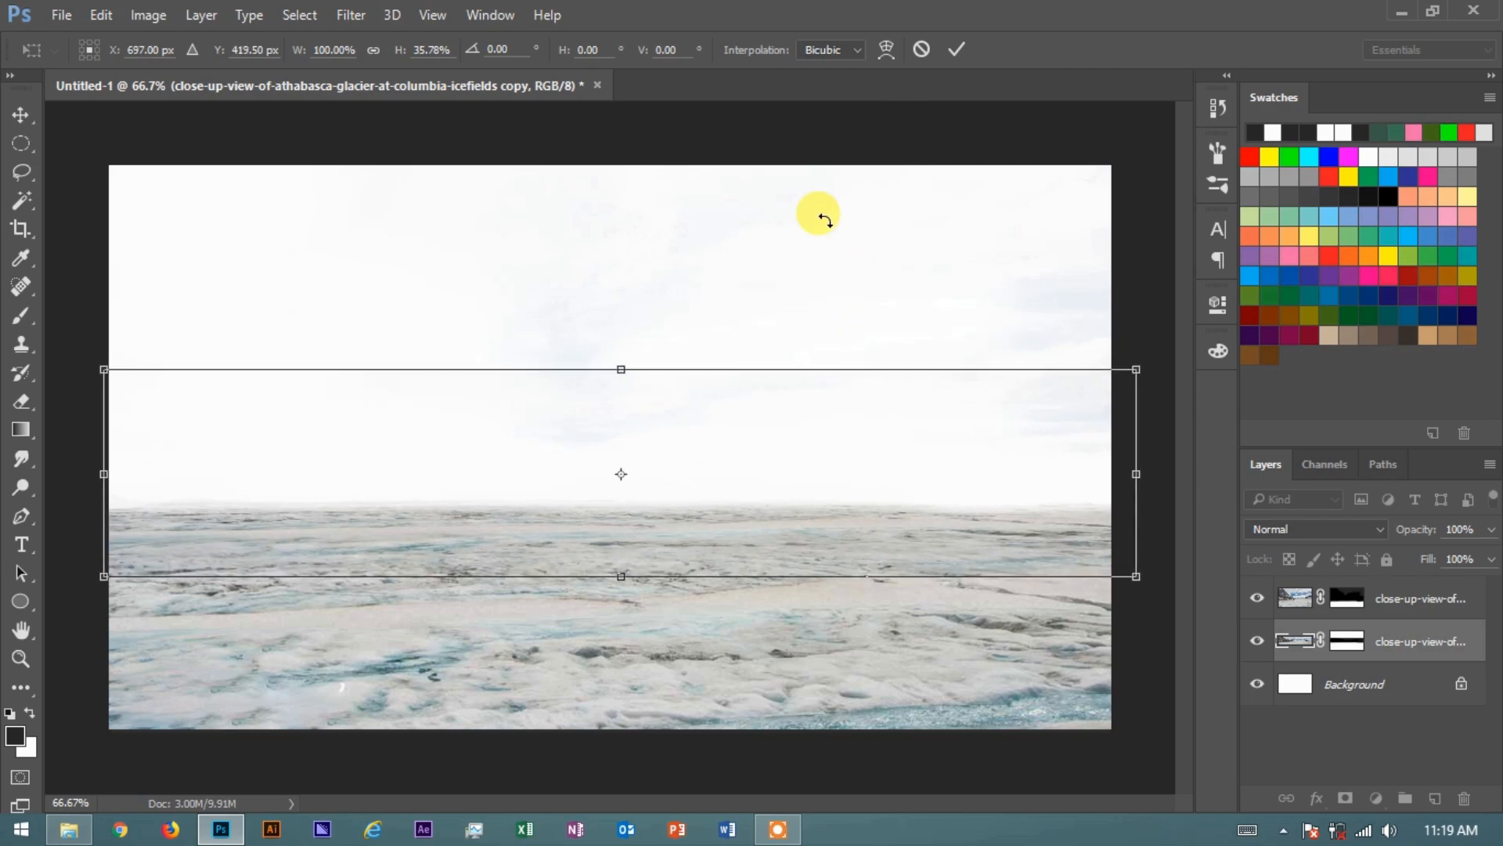
drag(624, 368, 623, 400)
click(958, 50)
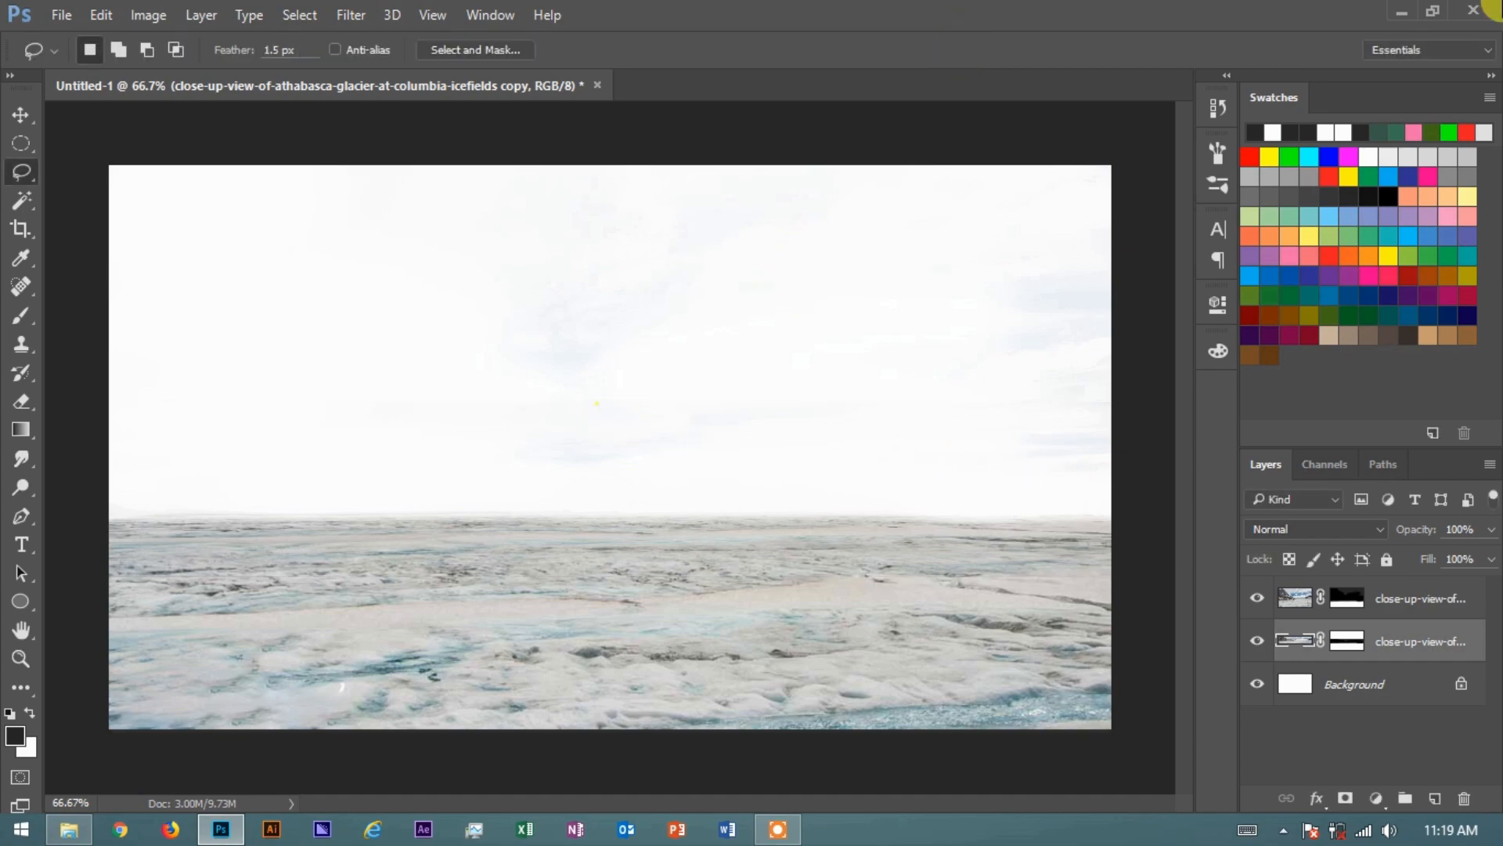
- Switch to the image folder and preview the Wallpaper-Snowing-18 picture as a reference
click(1399, 10)
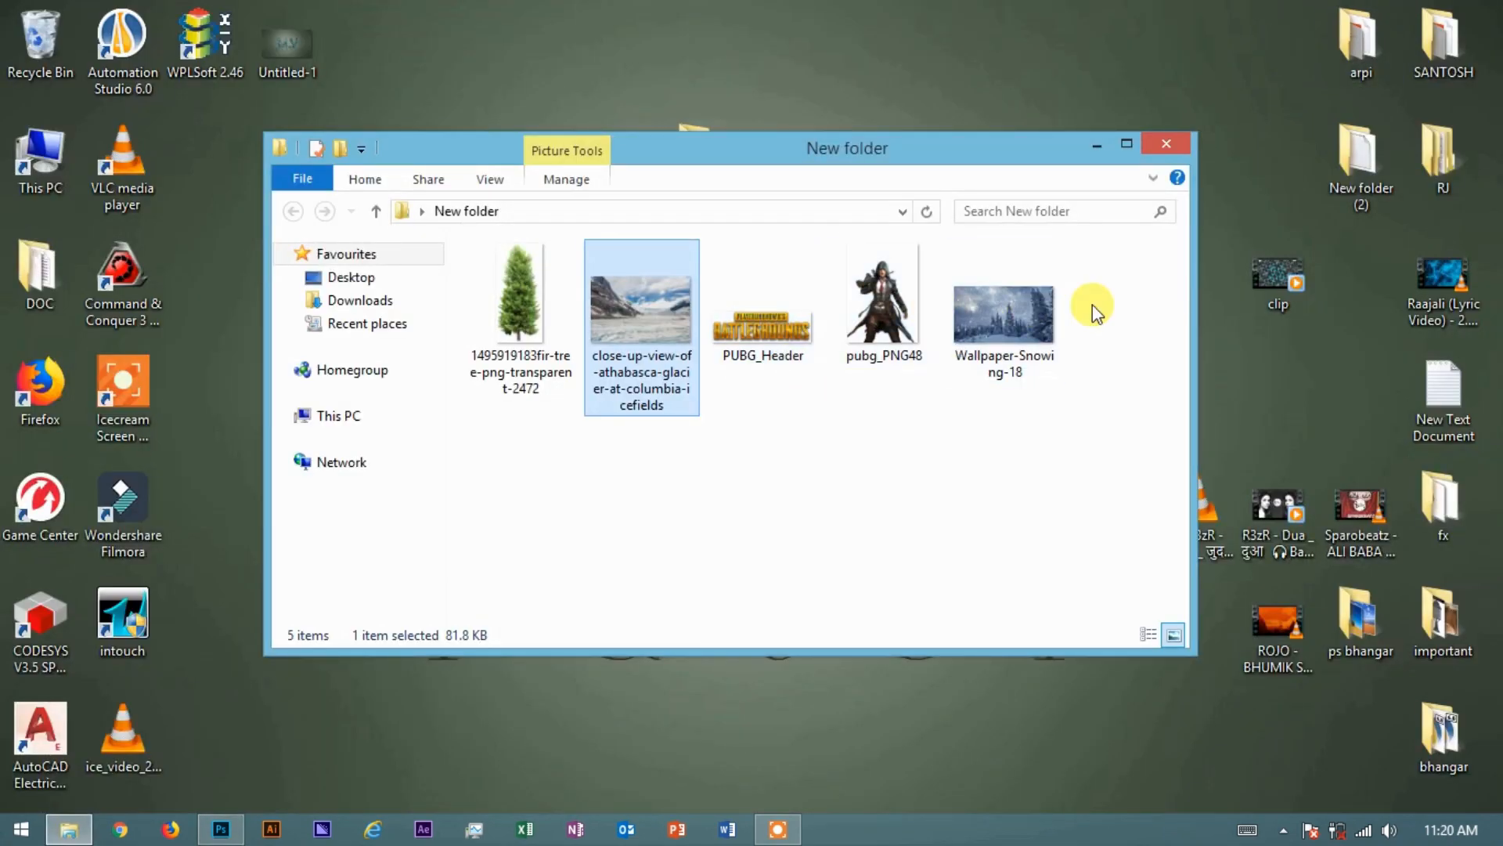
double_click(1013, 302)
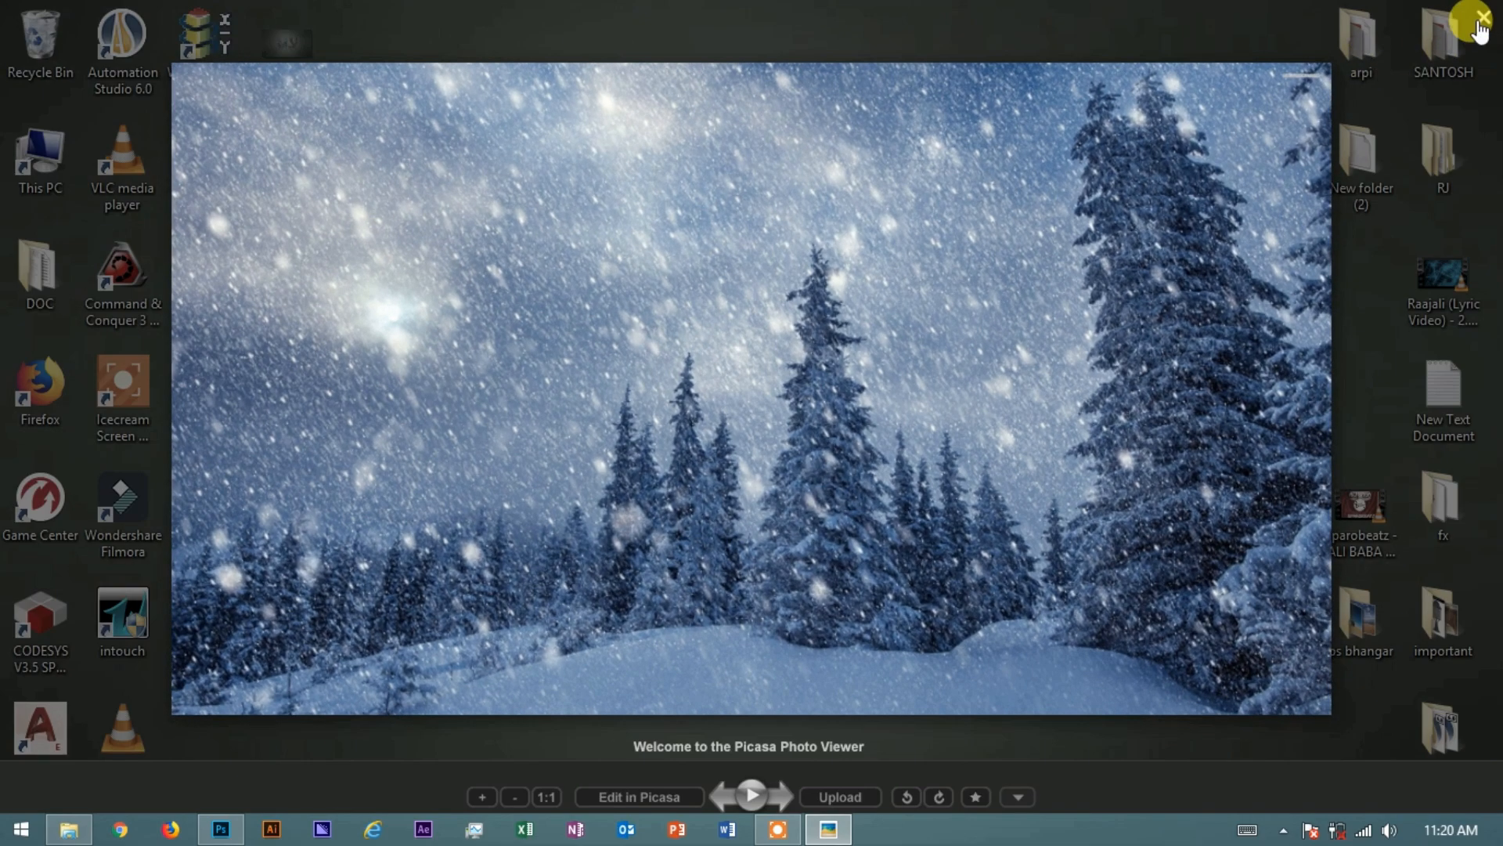
click(1482, 17)
- Place the transparent fir tree image with its trunk base on the horizon in the canvas's left half, and rasterize its layer
drag(519, 306, 383, 473)
drag(559, 445, 375, 251)
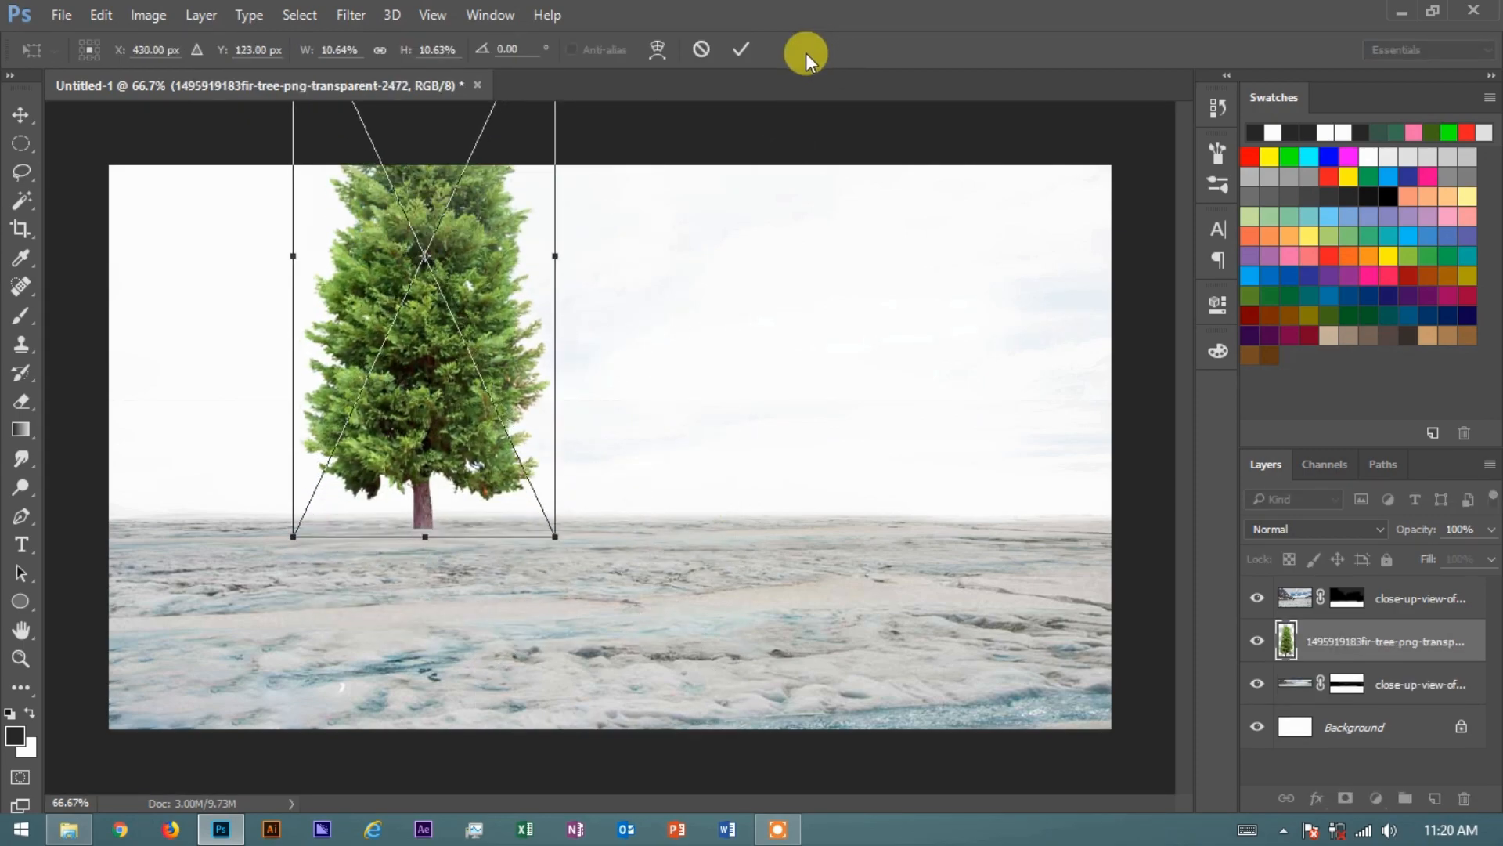
click(740, 50)
right_click(1355, 651)
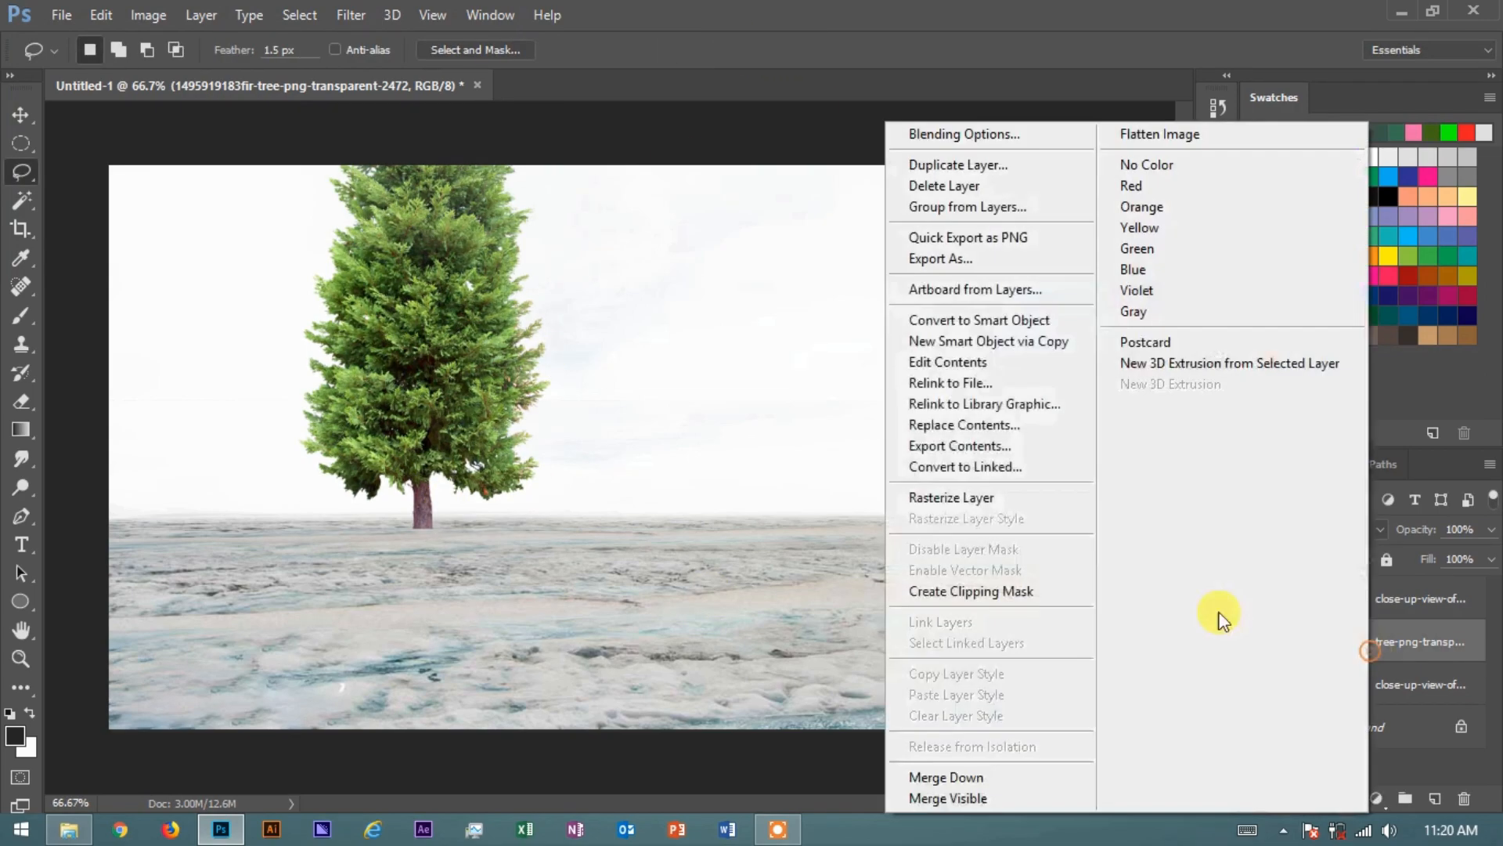
click(978, 498)
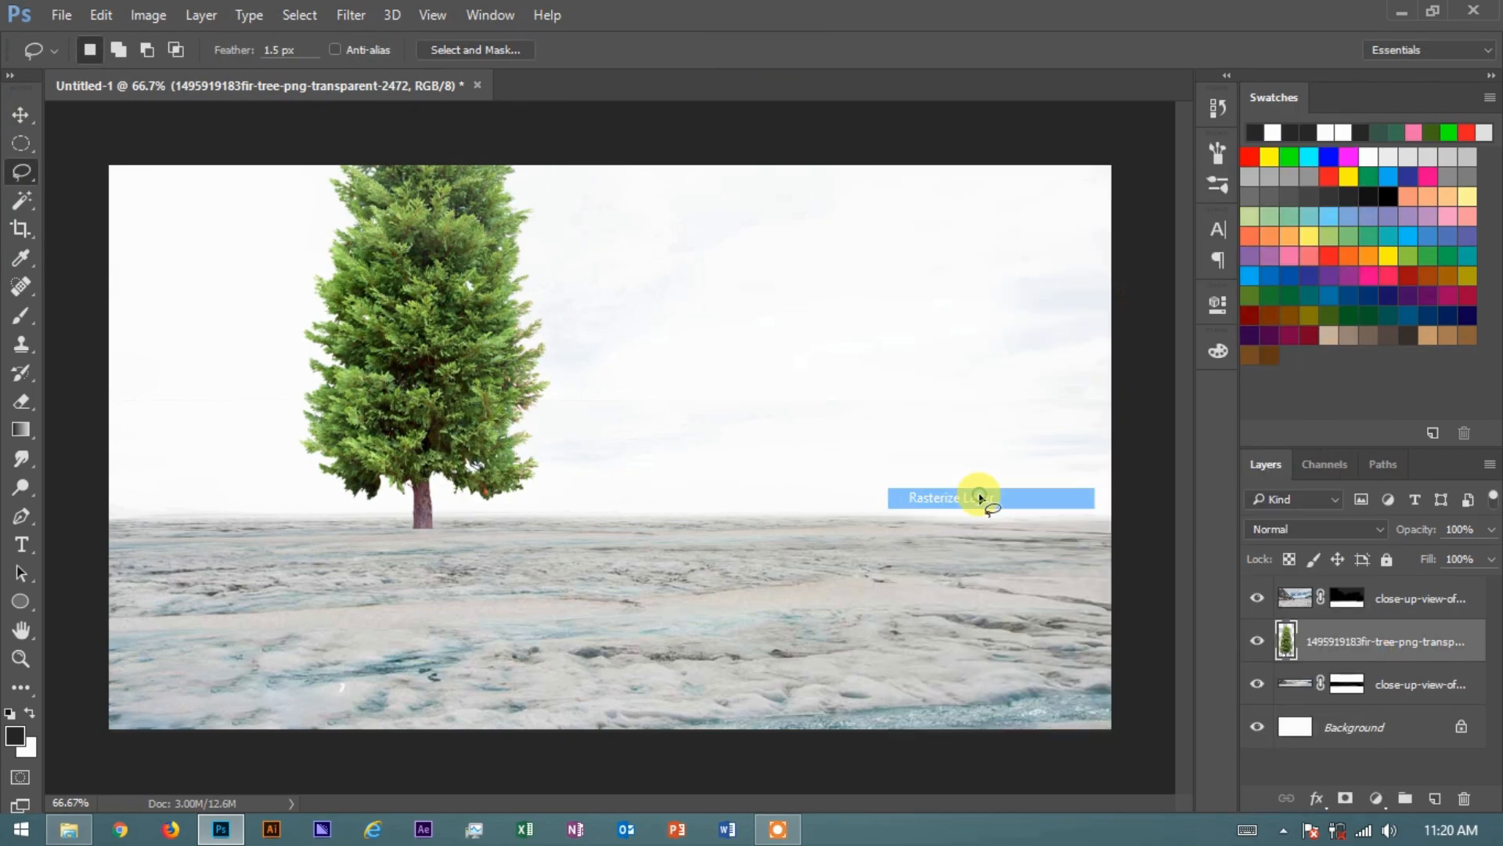
- Move the fir tree slightly right along the horizon and make it narrower with Free Transform
click(21, 114)
drag(375, 311, 430, 312)
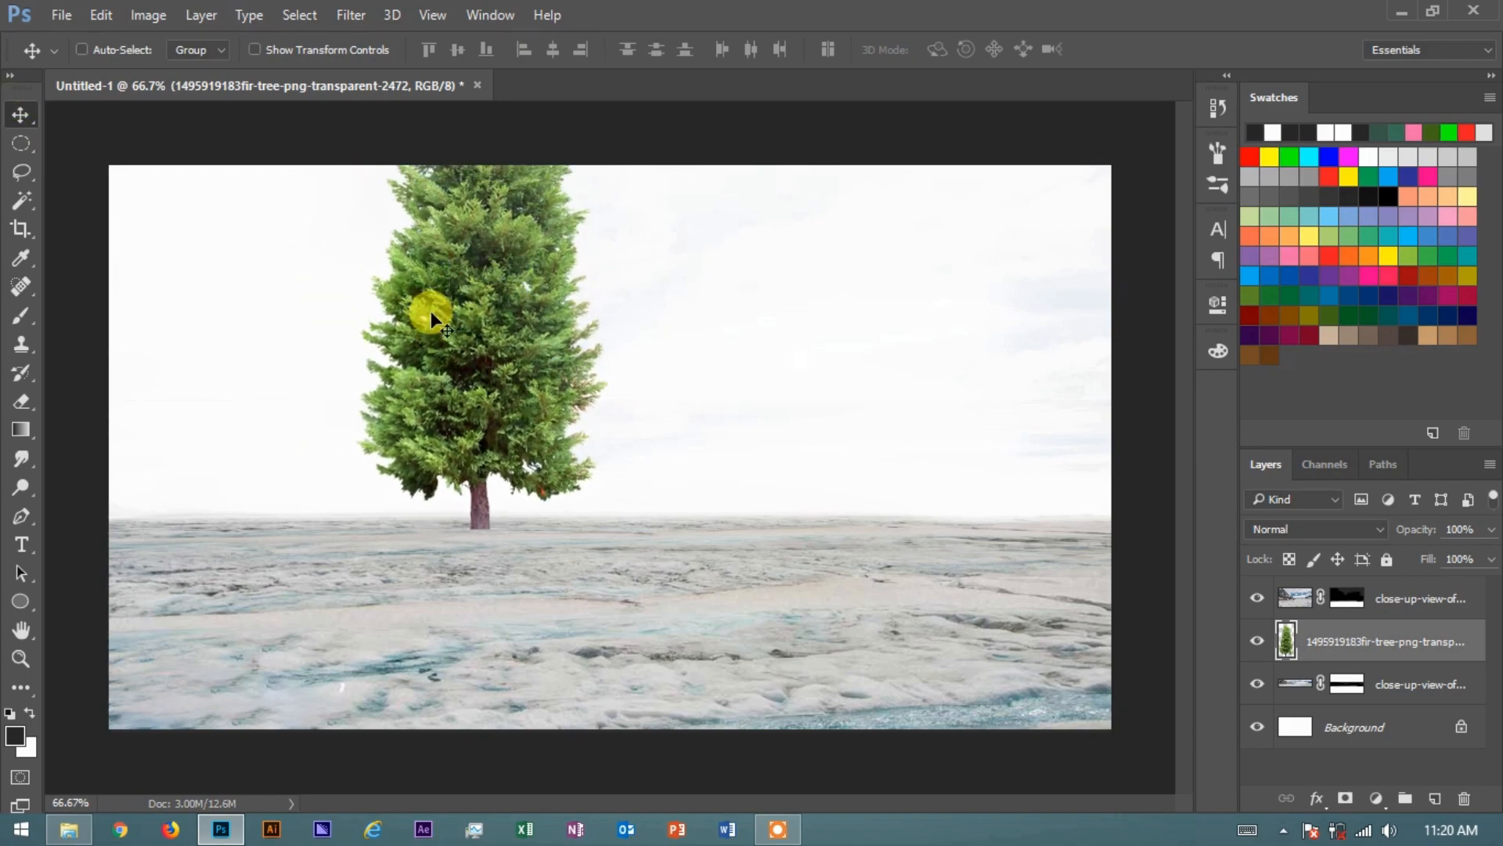
key(ctrl+t)
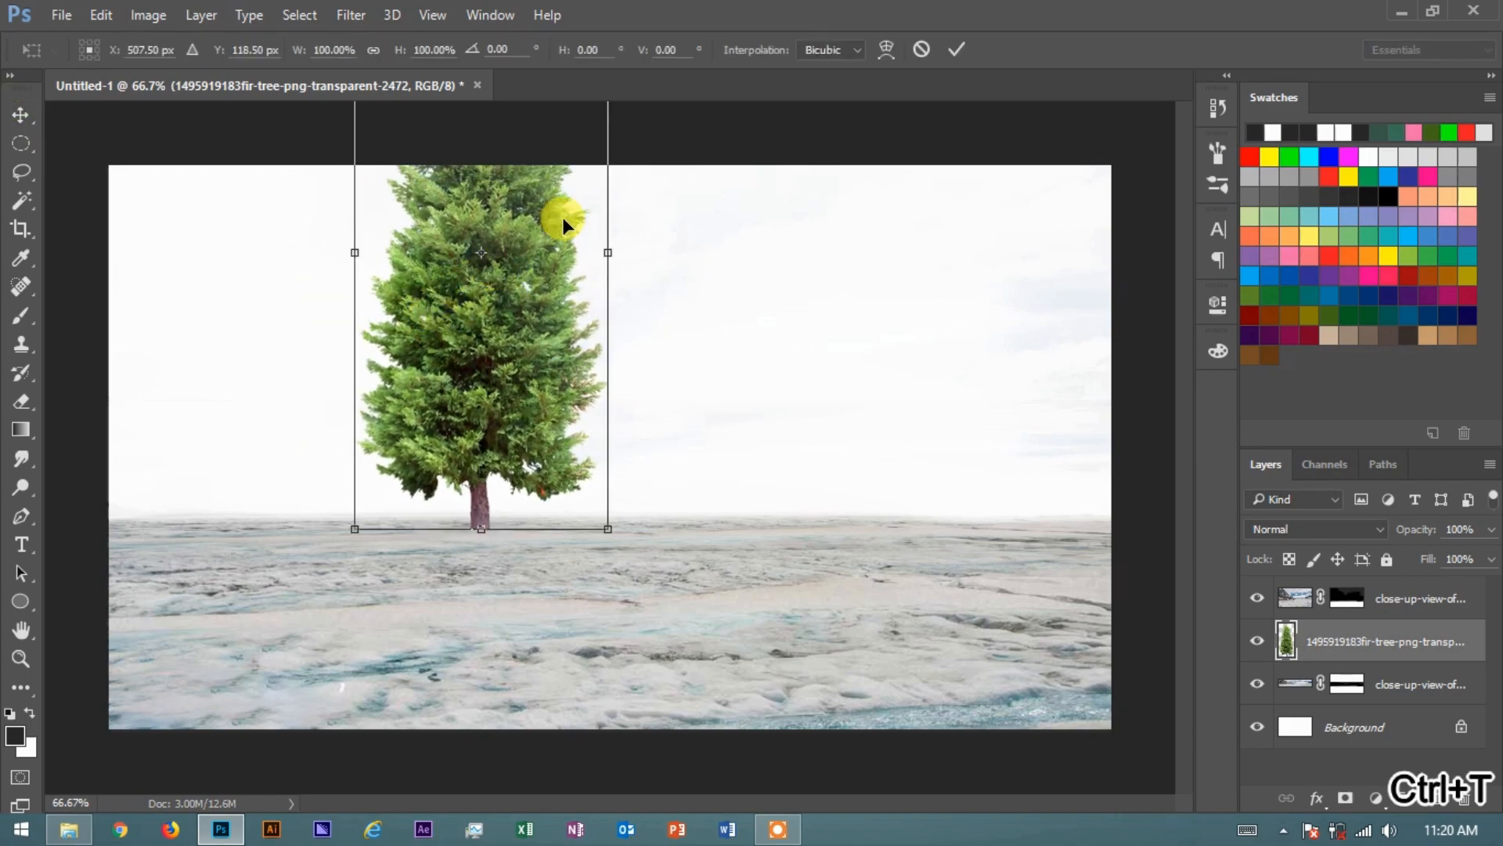
key(ctrl+minus)
key(ctrl+minus)
drag(607, 205, 581, 255)
click(950, 50)
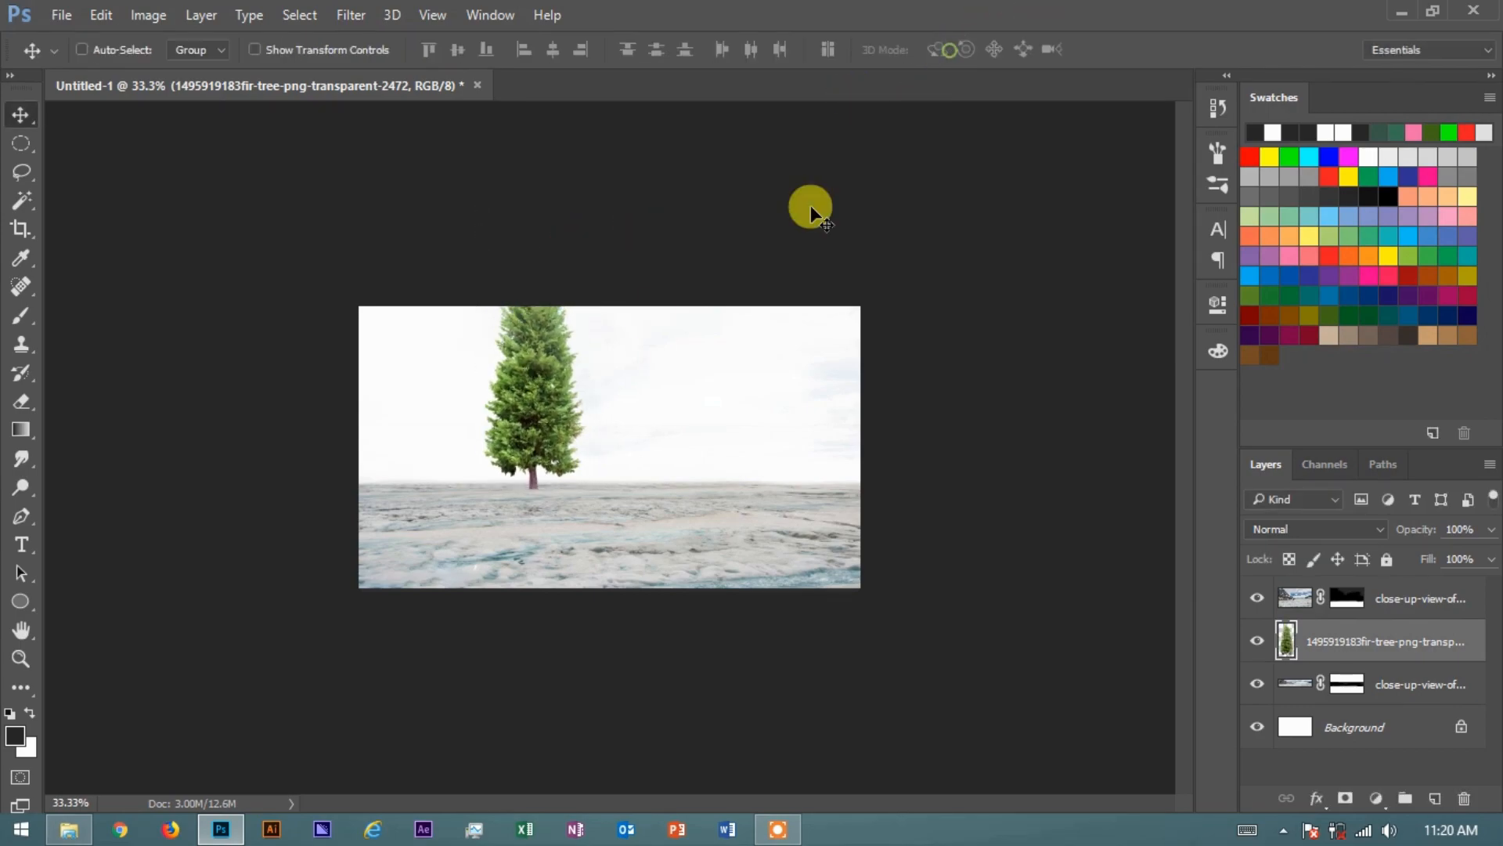
- Duplicate the fir tree, place the copy to its left and slightly lower, and stack both tree layers above the glacier layers
key(ctrl+j)
drag(564, 392, 506, 396)
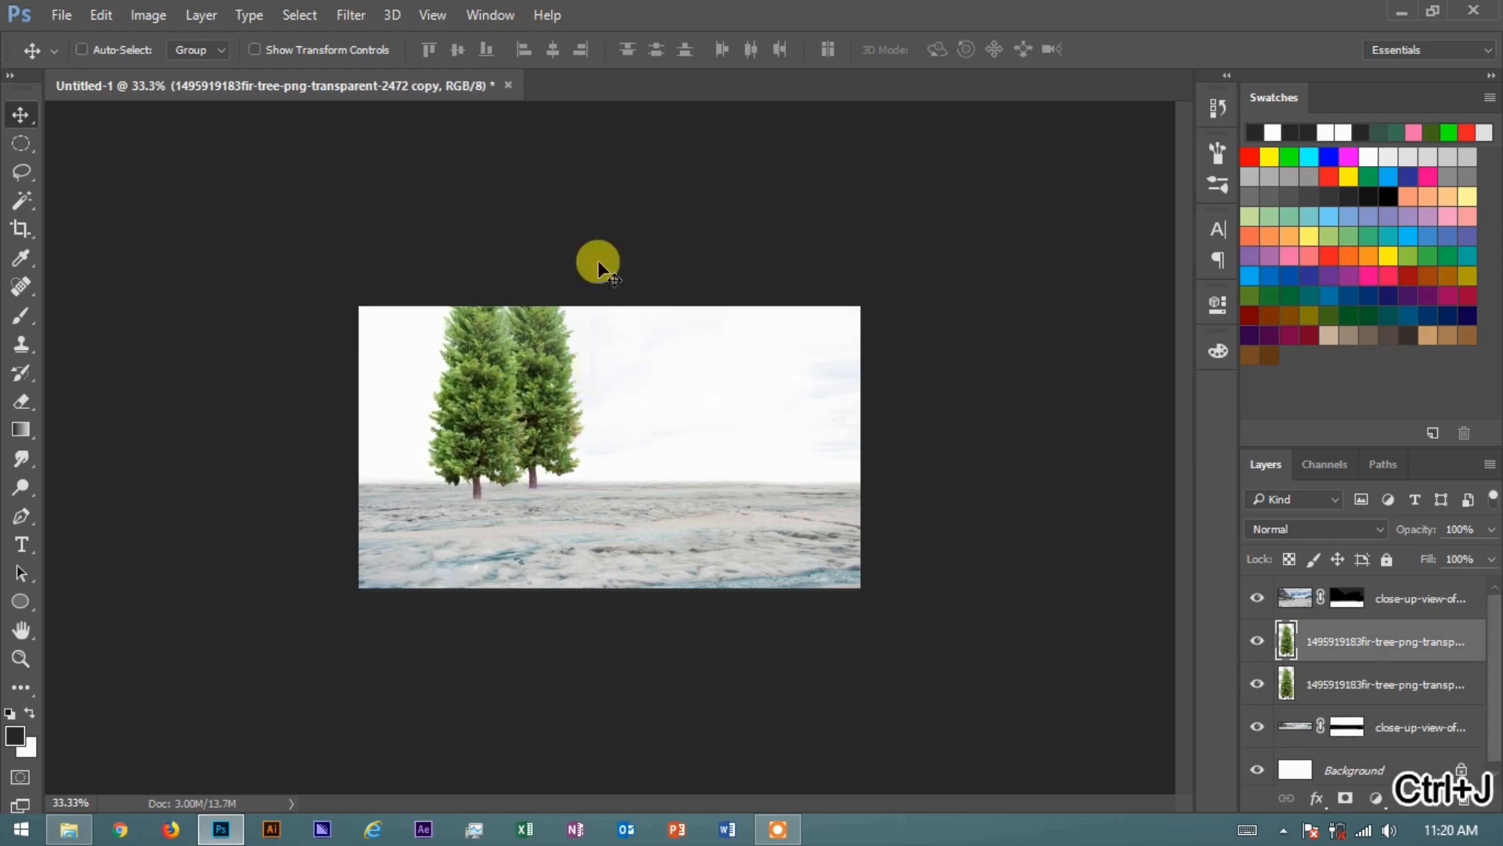
click(1367, 671)
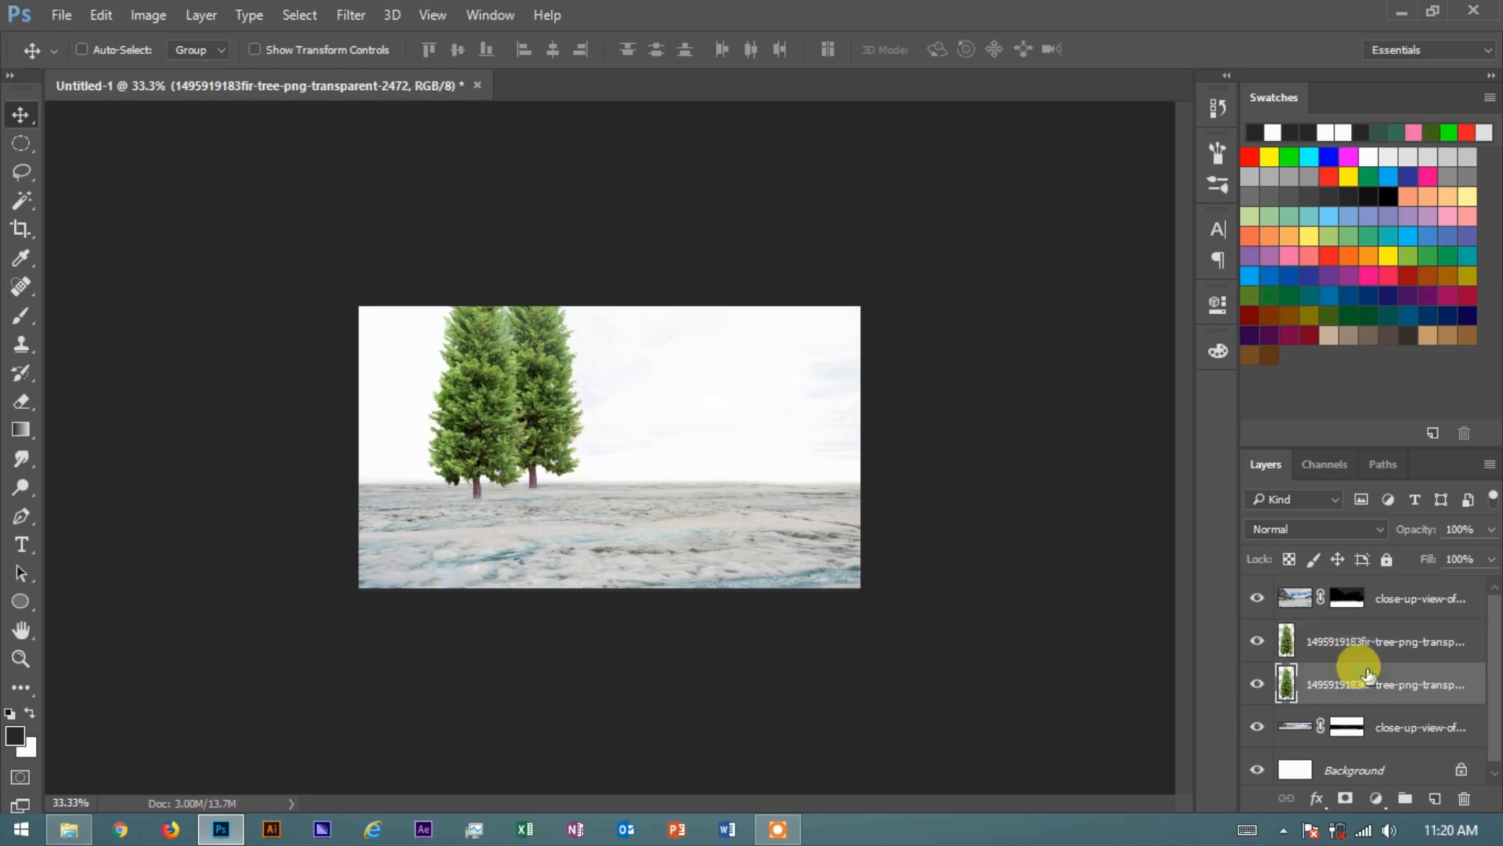
drag(1370, 658, 1355, 573)
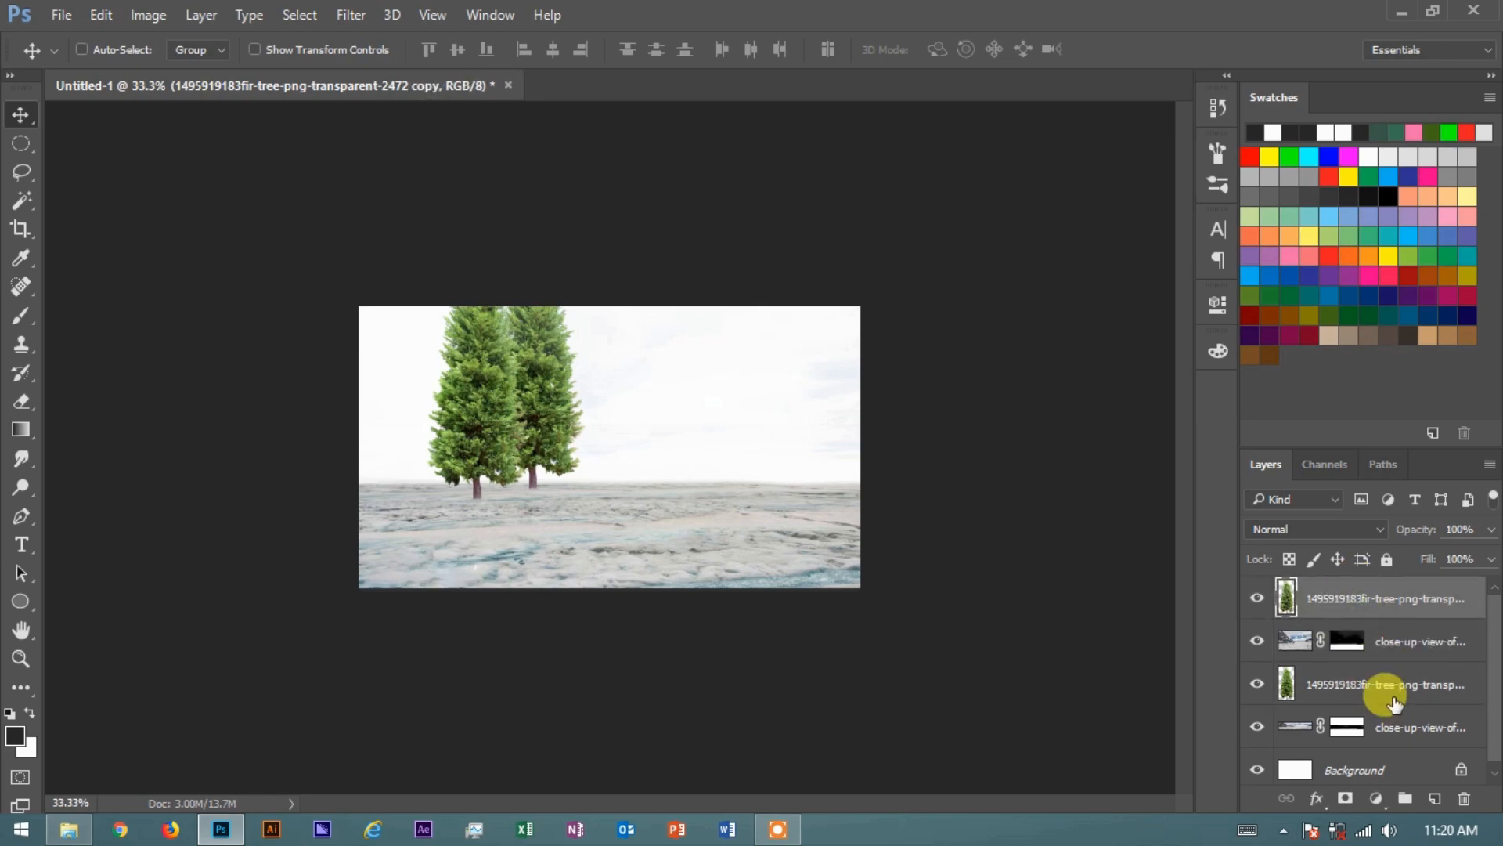
drag(1383, 687, 1359, 610)
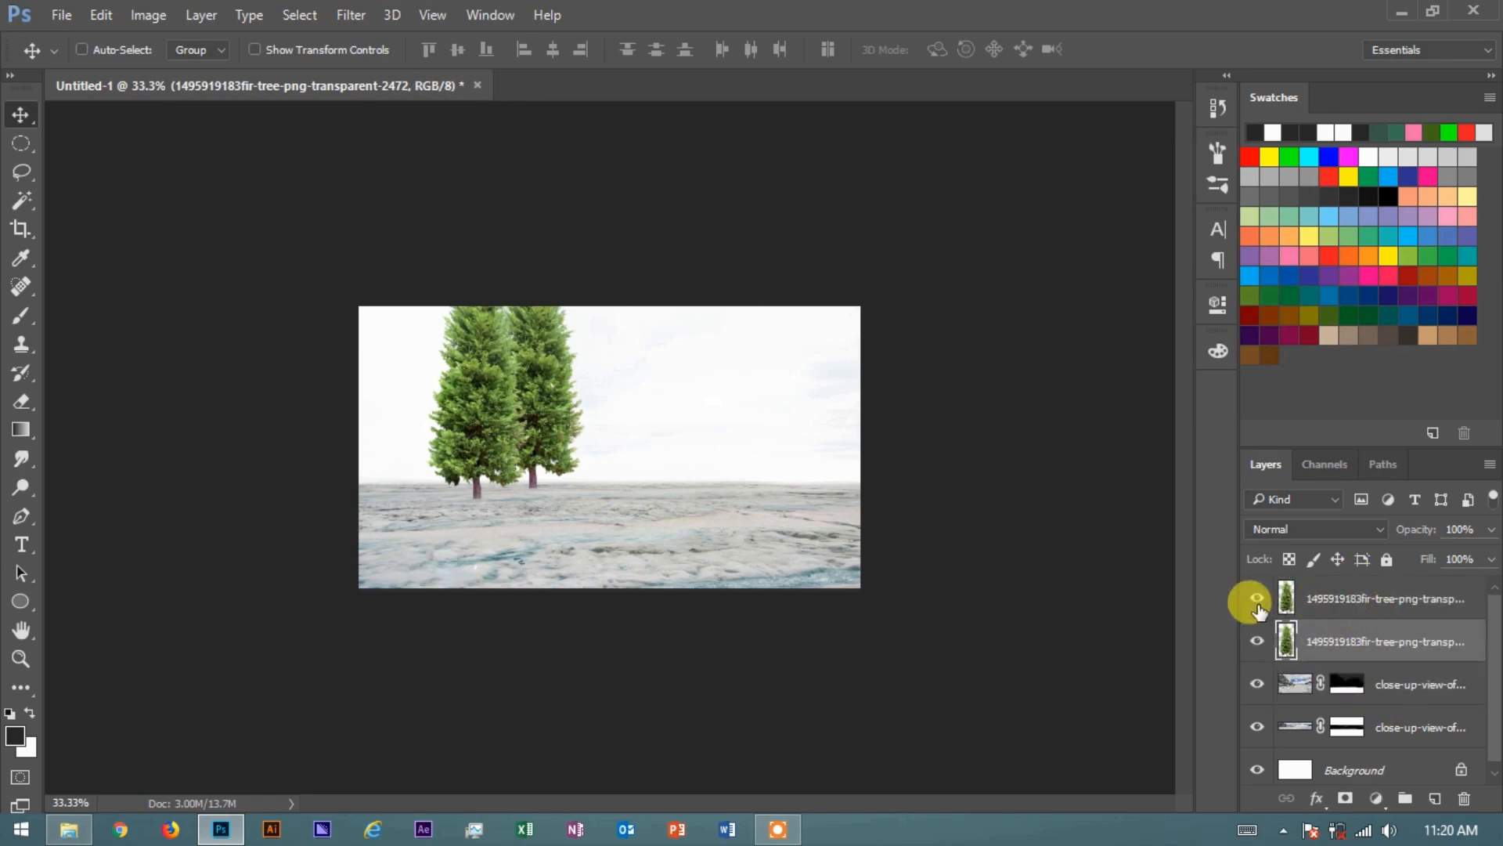
click(1256, 641)
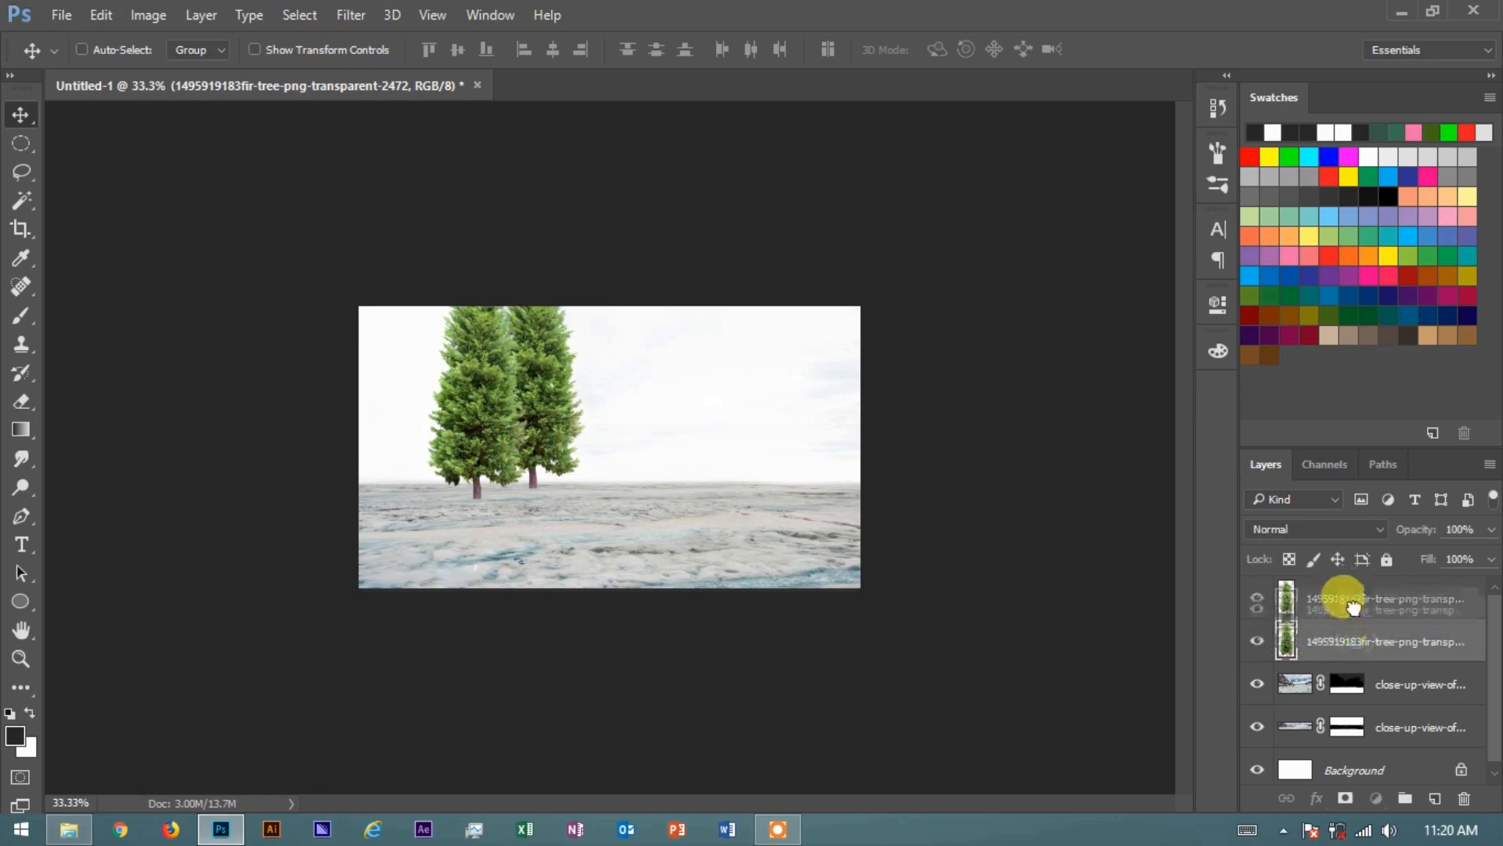
- Move the front fir tree slightly down and enlarge it to about 106% with Free Transform
click(1323, 599)
mouse_move(449, 446)
mouse_down()
mouse_move(438, 459)
mouse_move(452, 459)
mouse_up()
key(ctrl+t)
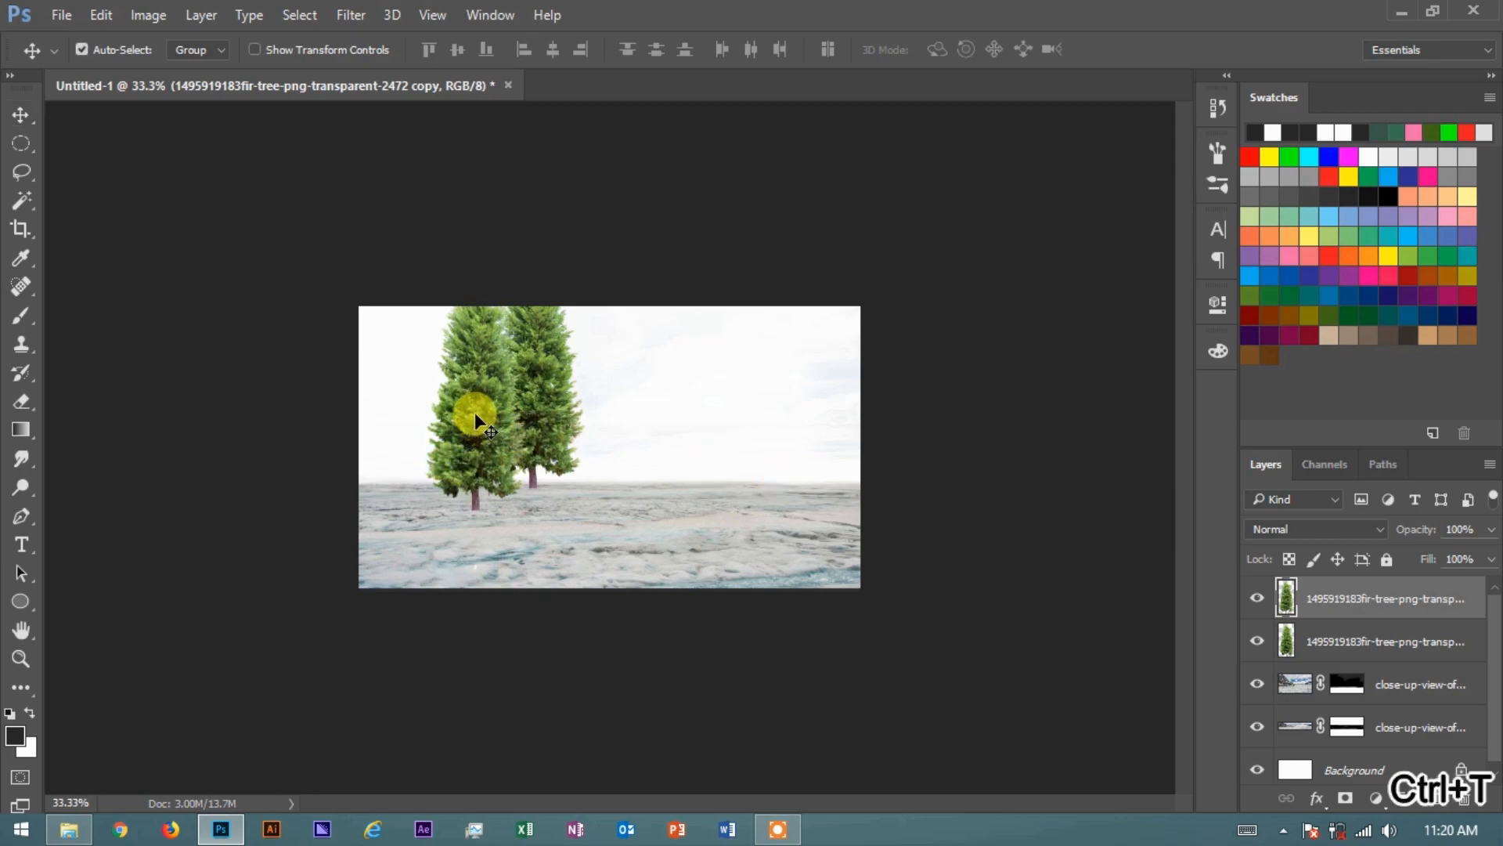
drag(513, 255, 520, 241)
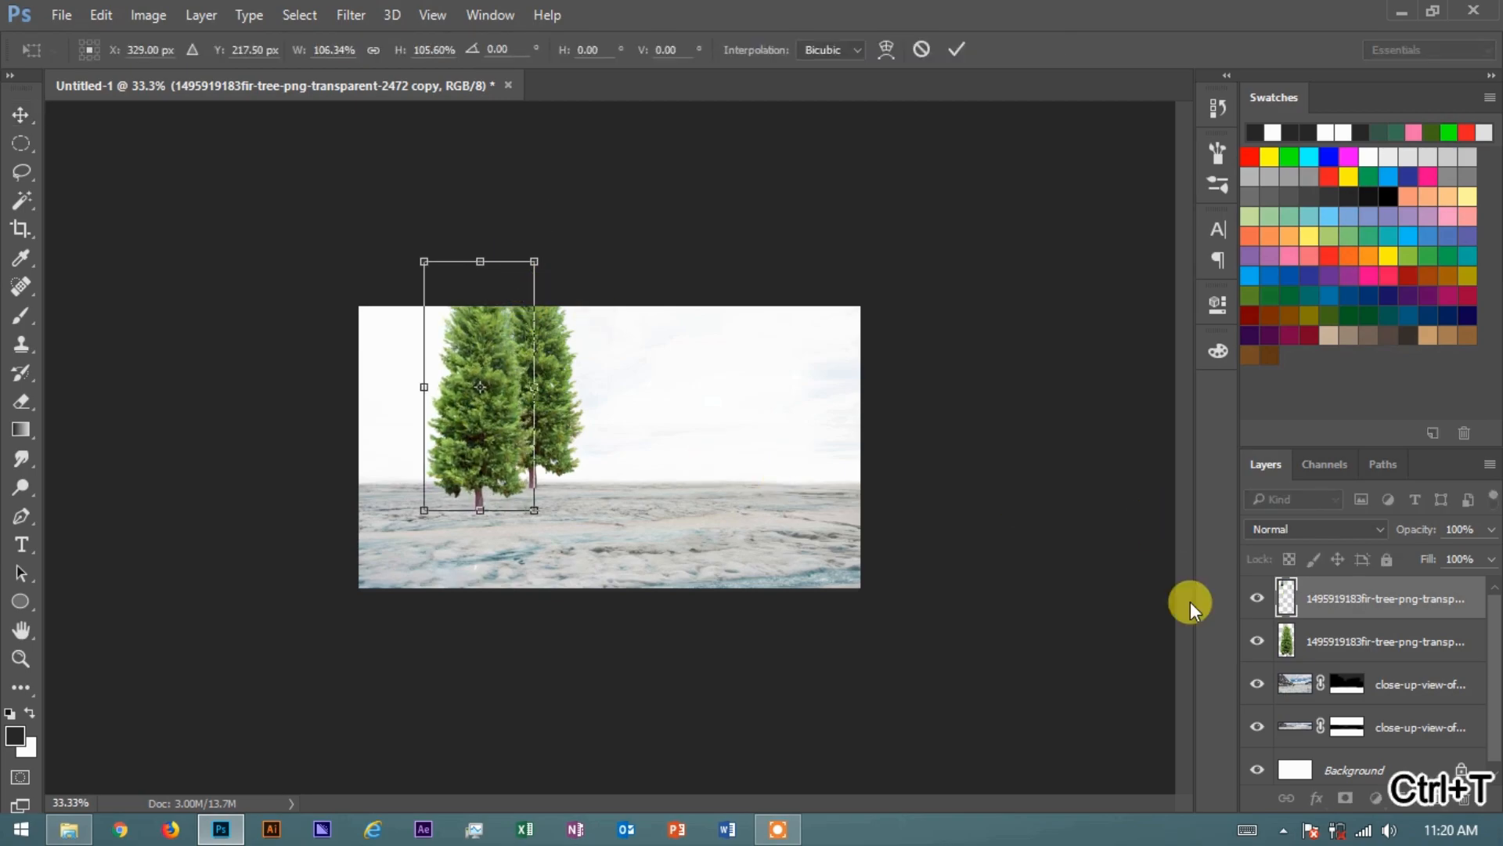
key(Return)
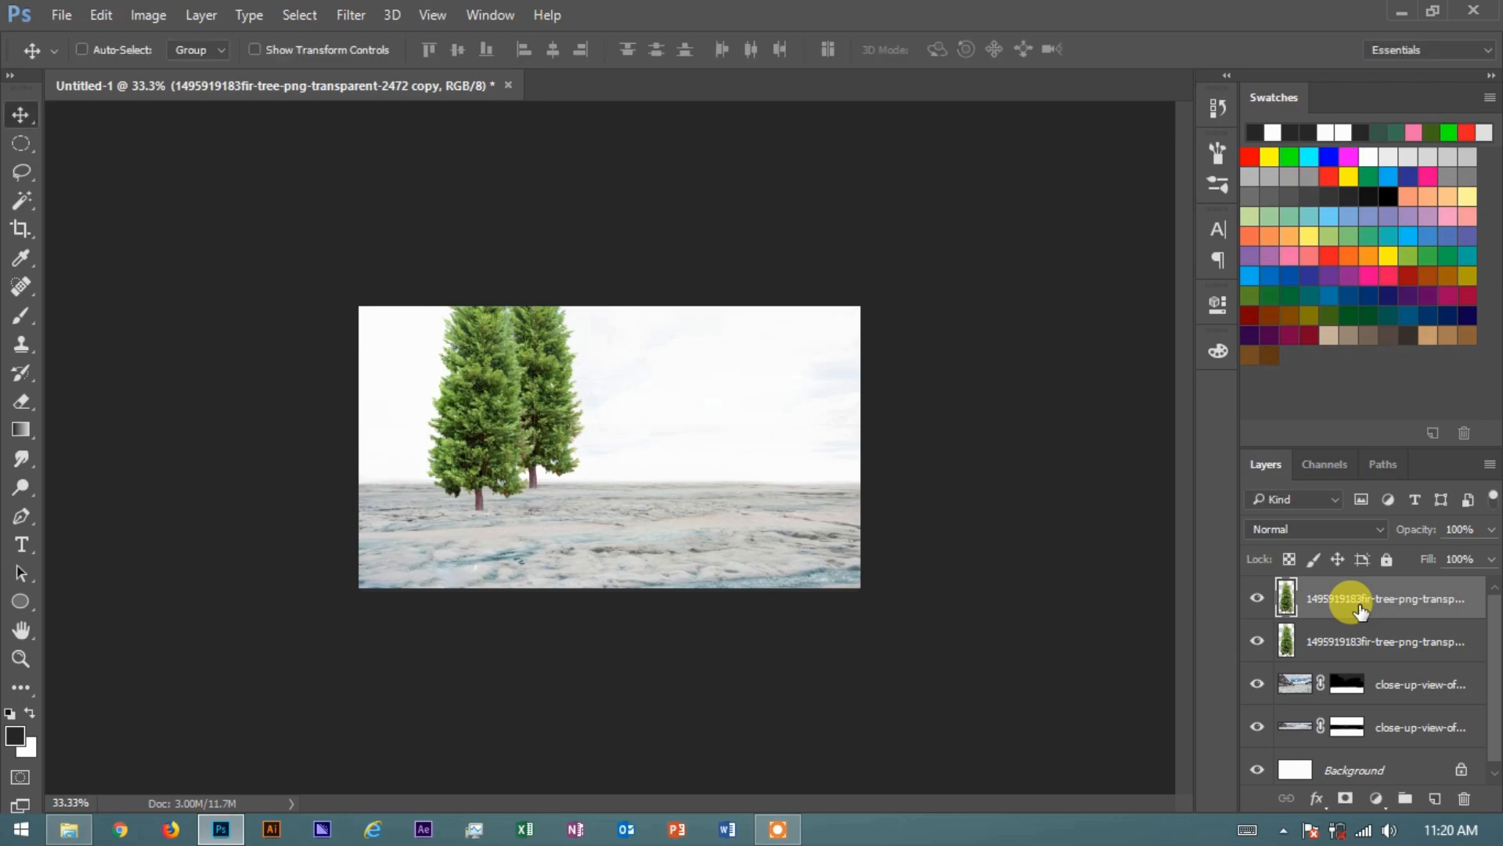
- Duplicate the front fir tree, stretch the copy to about 107% width and 115% height, and place it at the canvas's left edge
key(ctrl+j)
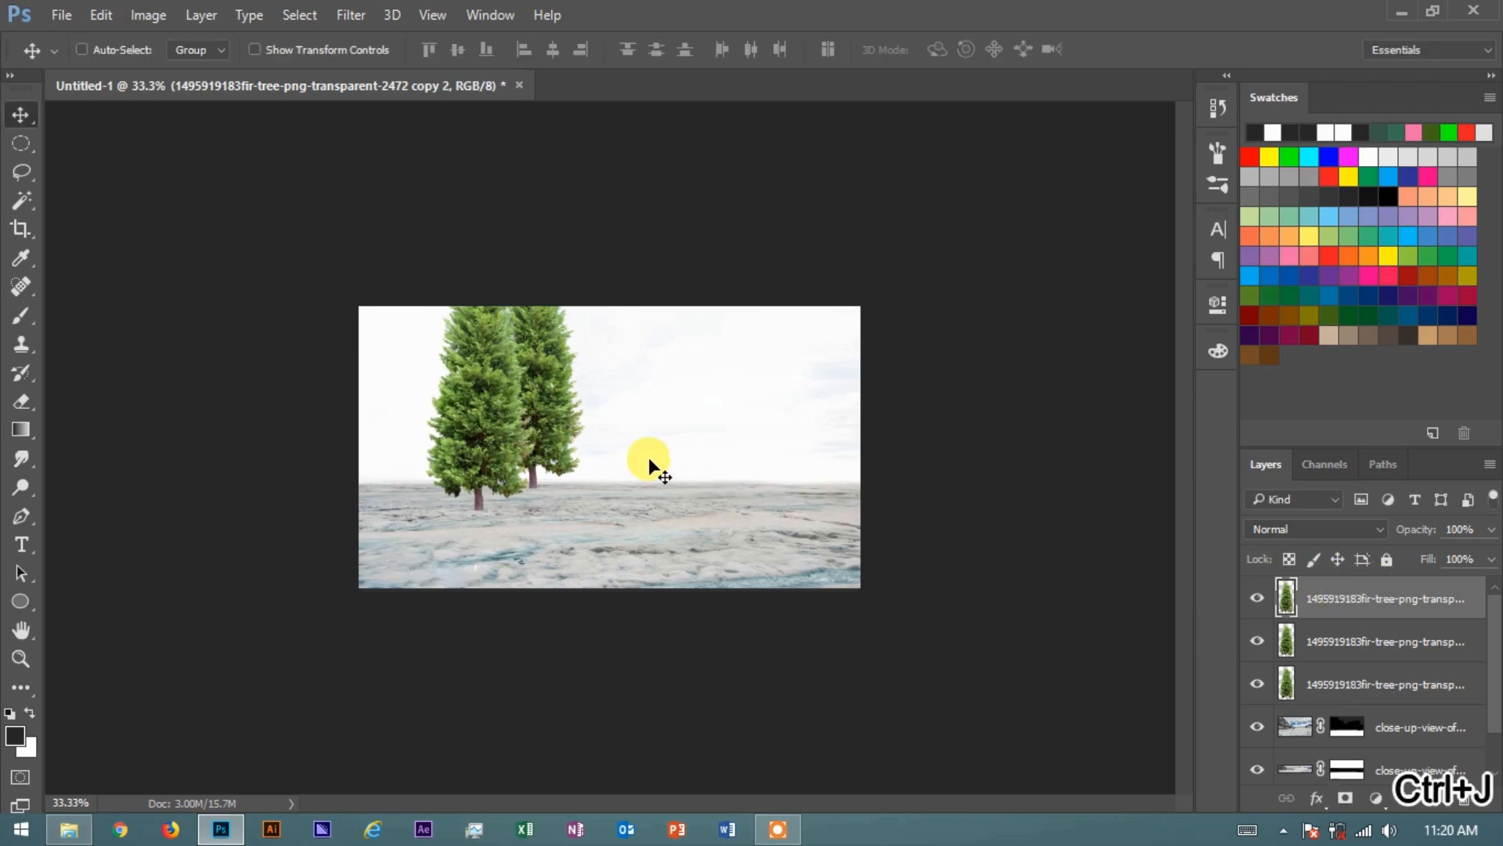
drag(467, 431, 391, 433)
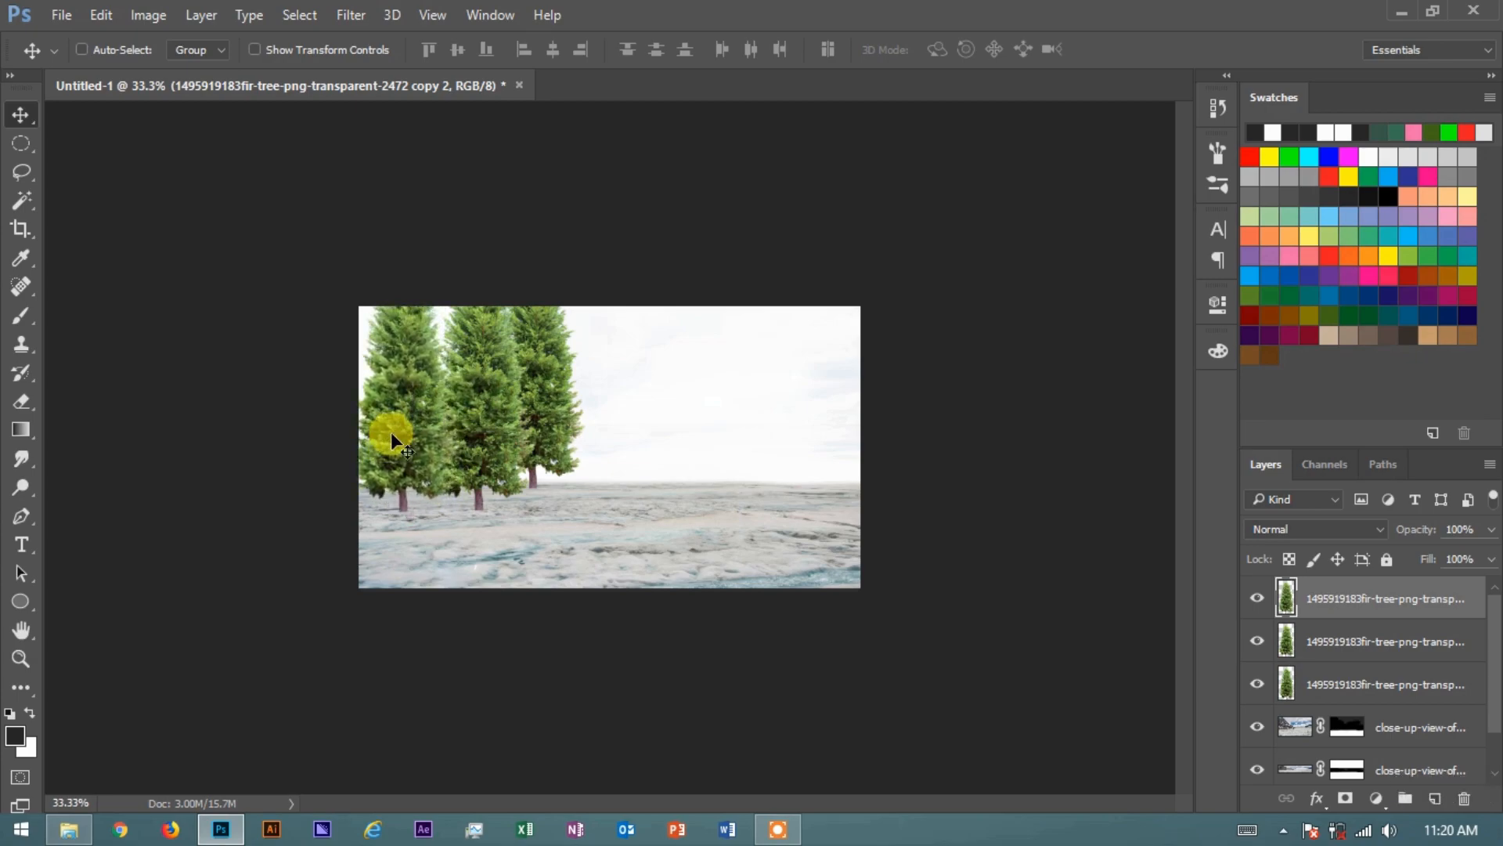
key(ctrl+t)
drag(459, 262, 461, 227)
drag(464, 224, 467, 225)
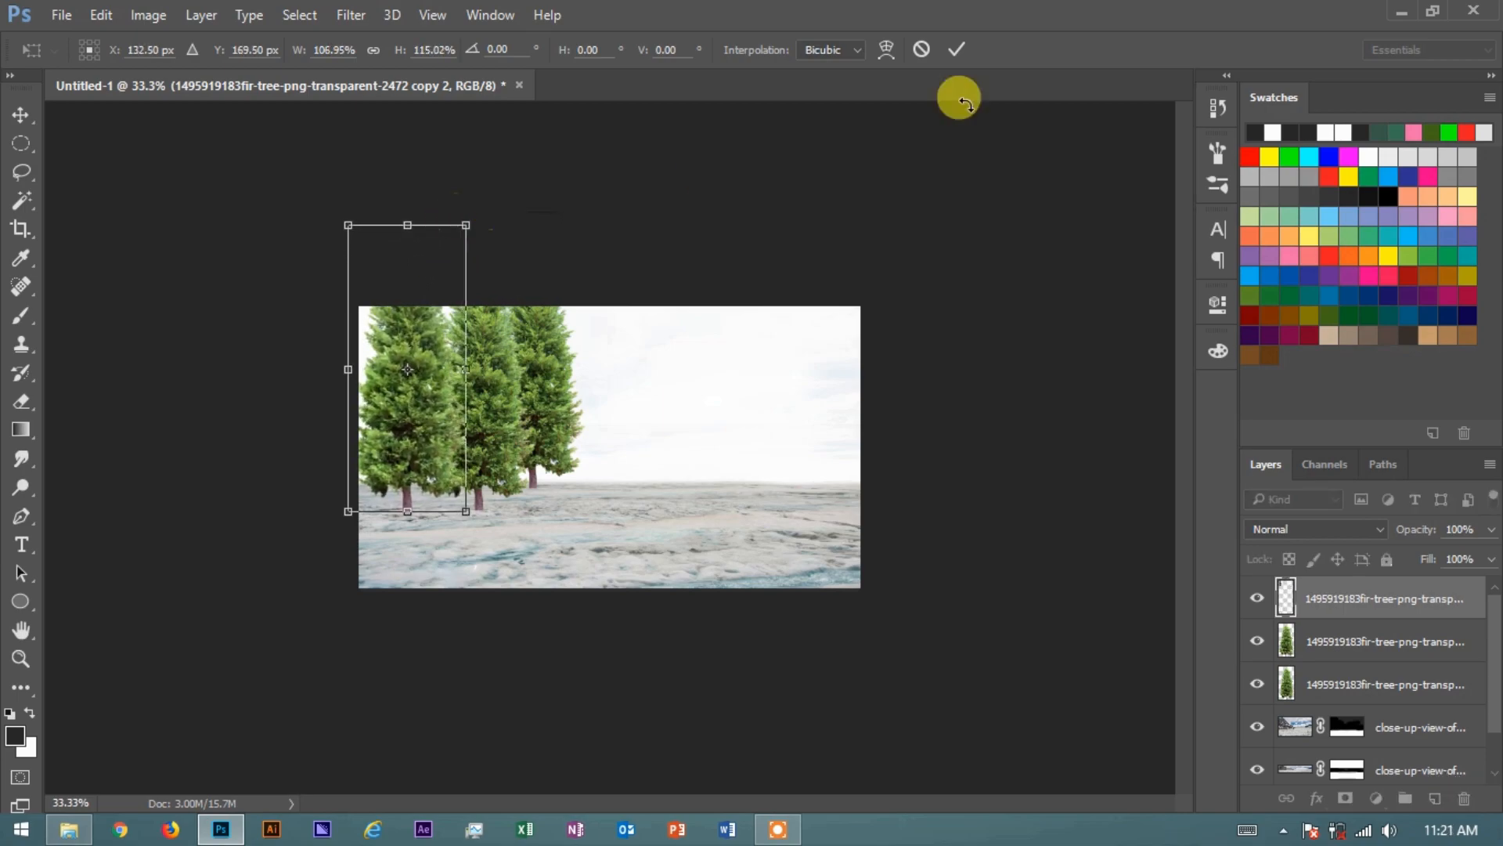
drag(425, 427, 398, 414)
click(954, 52)
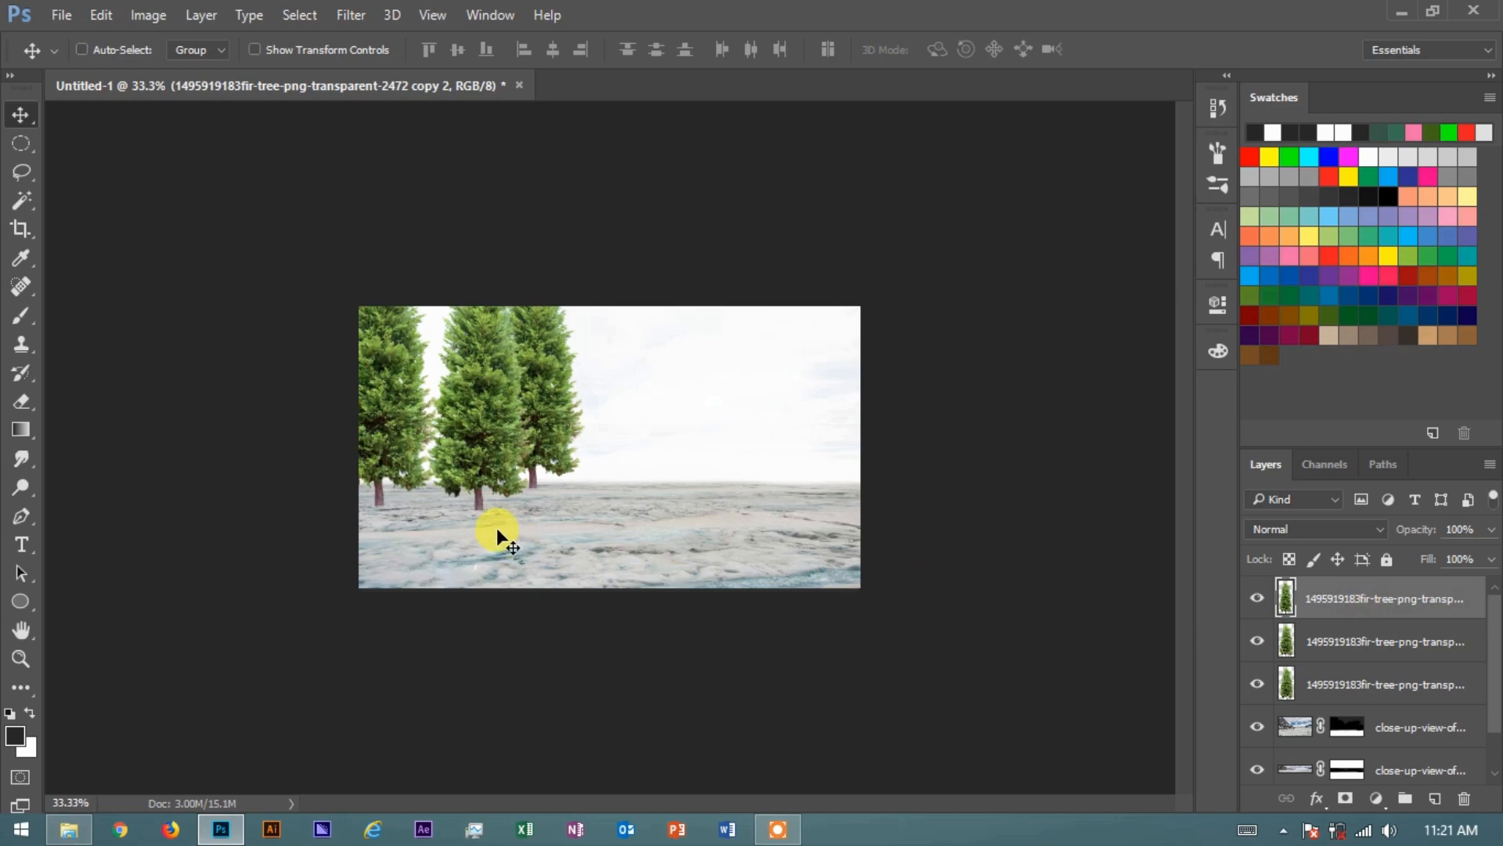
- Duplicate the left-edge fir tree, move the copy along the horizon into the canvas's right half, and shrink it slightly
key(ctrl+j)
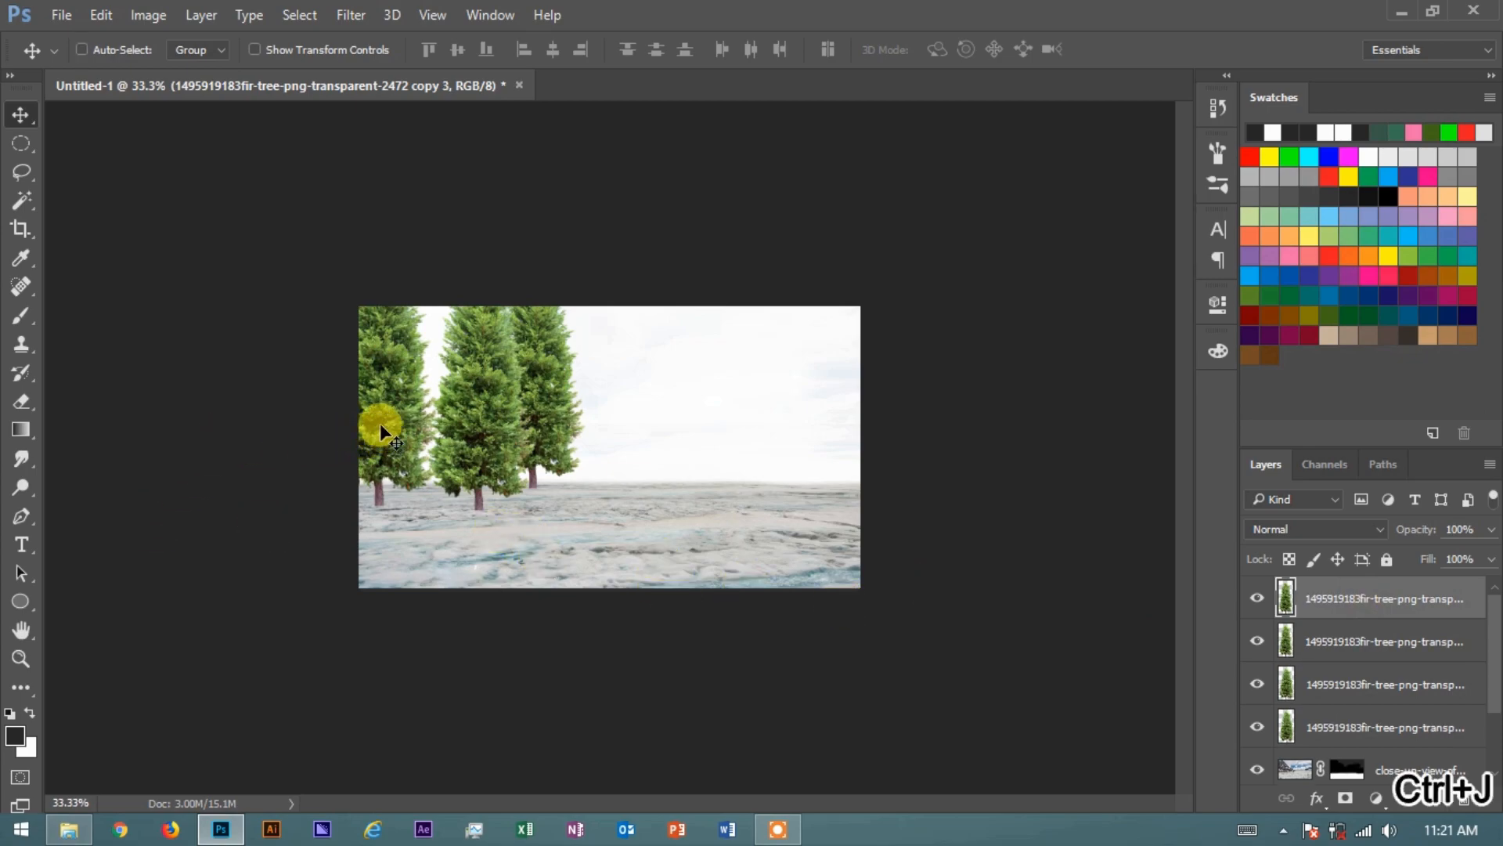
drag(393, 417, 751, 408)
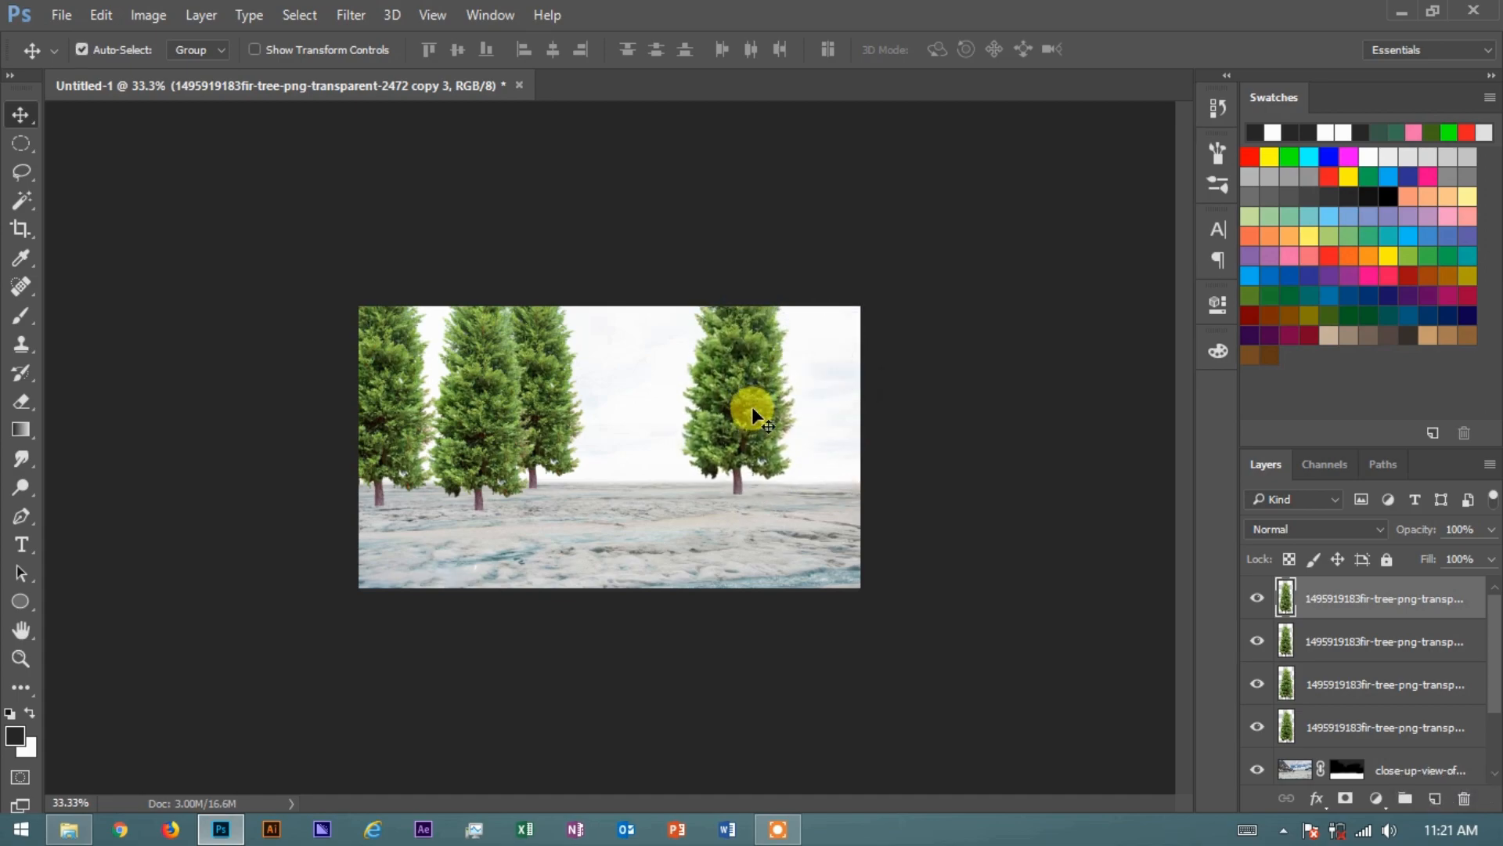
key(ctrl+t)
drag(780, 202, 766, 235)
click(957, 48)
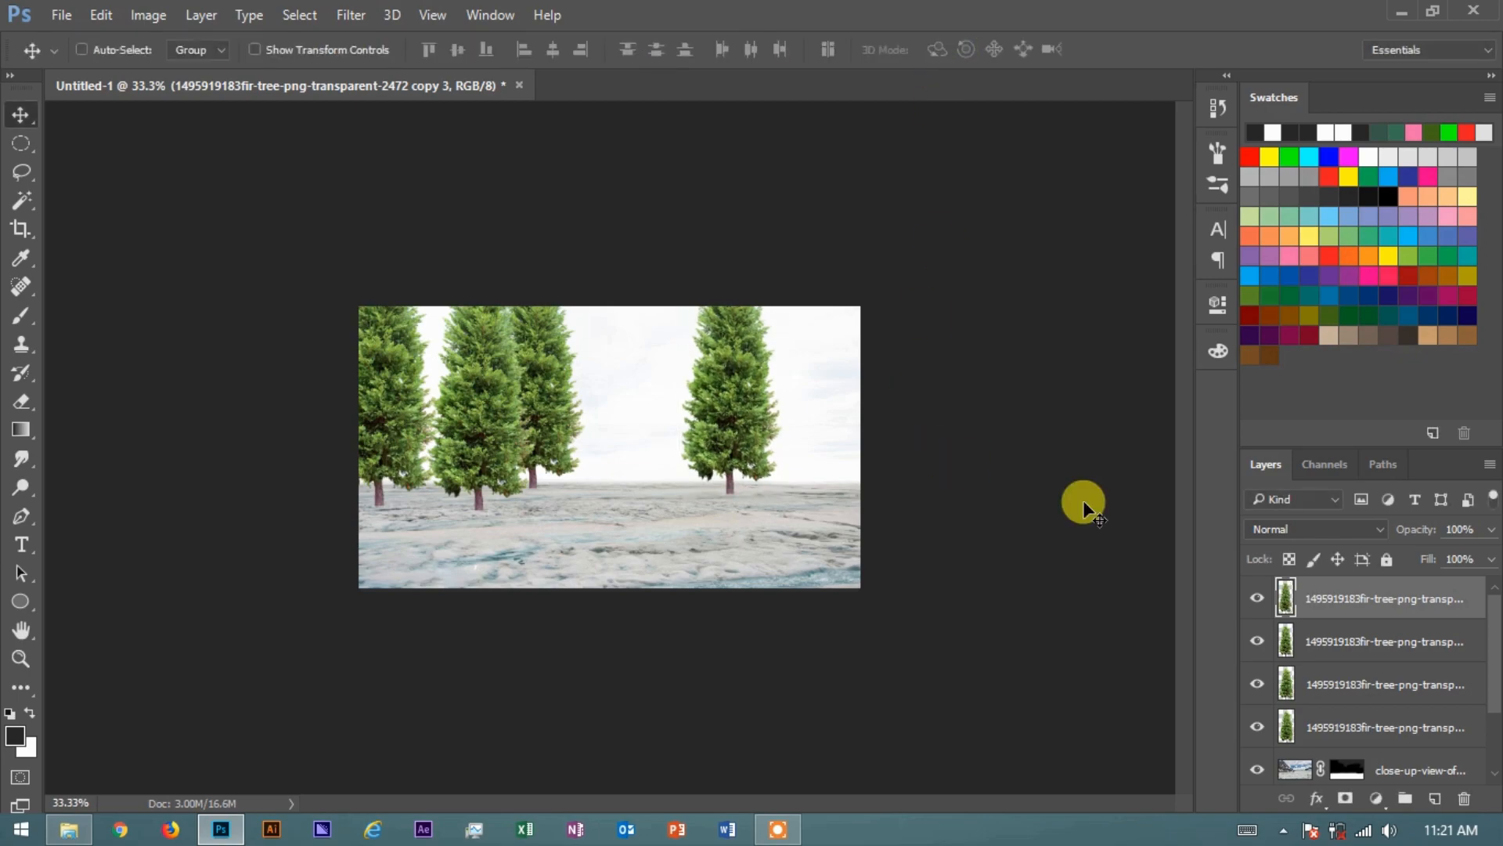
- Duplicate the right-hand fir tree twice, placing one copy lower in front and the other behind it at the canvas's right edge
key(ctrl+j)
drag(728, 446, 792, 439)
key(ctrl+j)
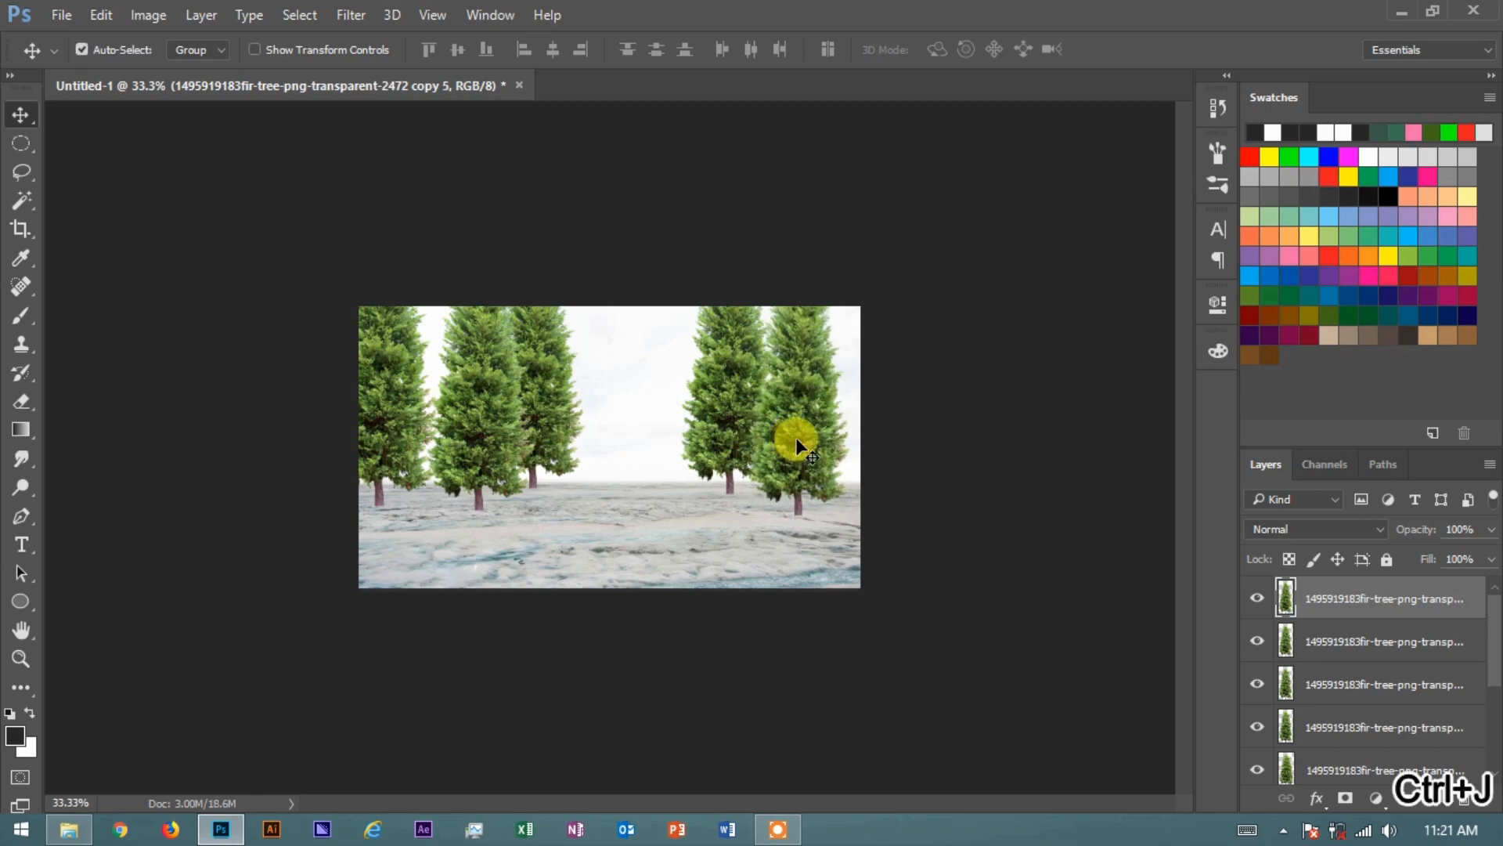
drag(1381, 593, 1285, 641)
mouse_move(806, 446)
mouse_down()
mouse_move(849, 415)
mouse_move(857, 430)
mouse_move(789, 471)
mouse_up()
- Select all six fir tree layers and merge them into one layer
click(1387, 599)
ctrl+click(1403, 642)
ctrl+click(1413, 687)
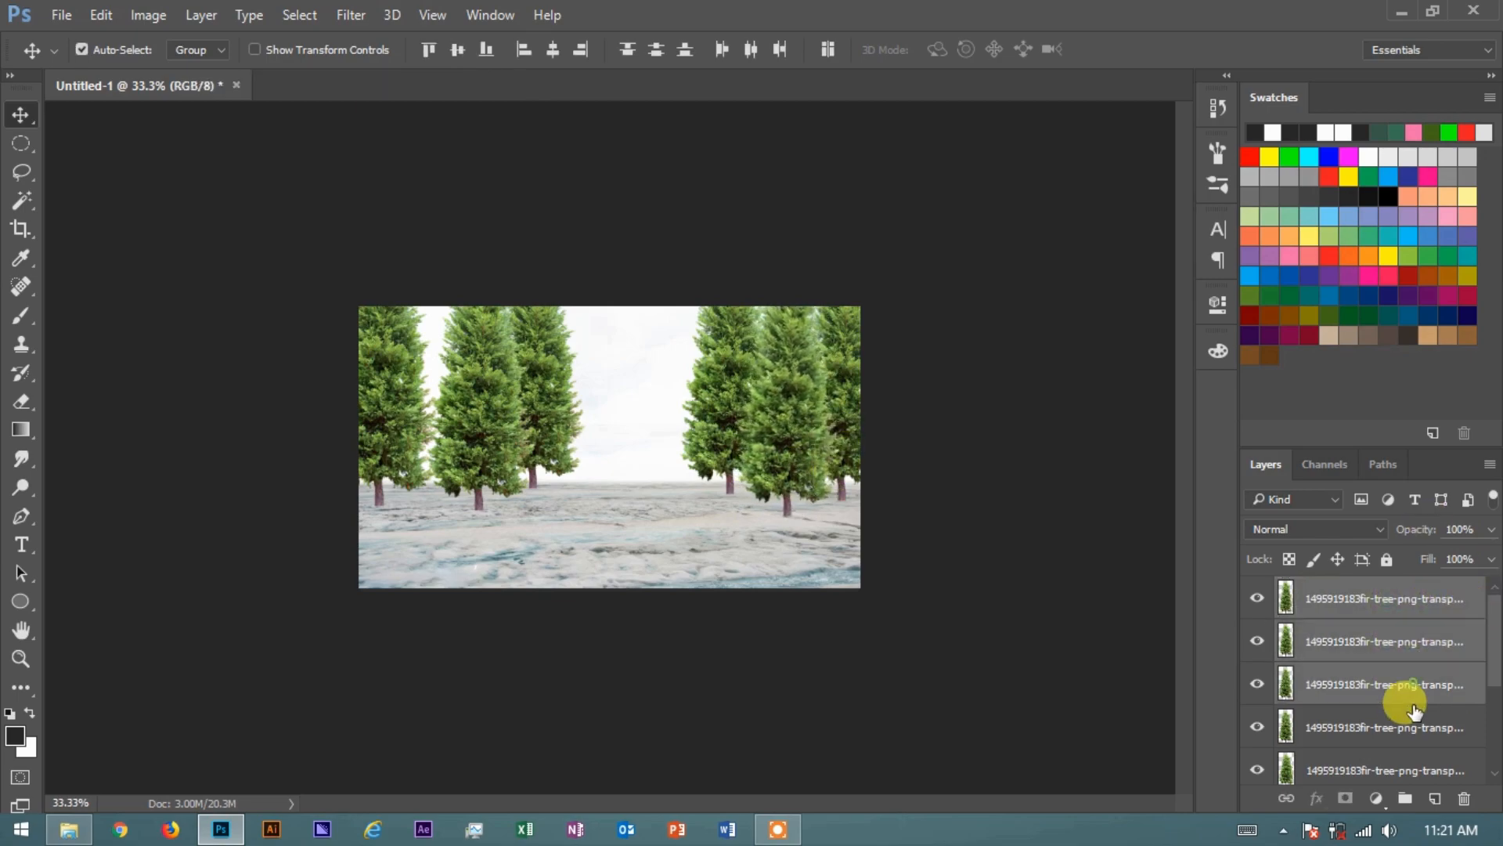
scroll(1407, 728, down, 1)
ctrl+click(1407, 732)
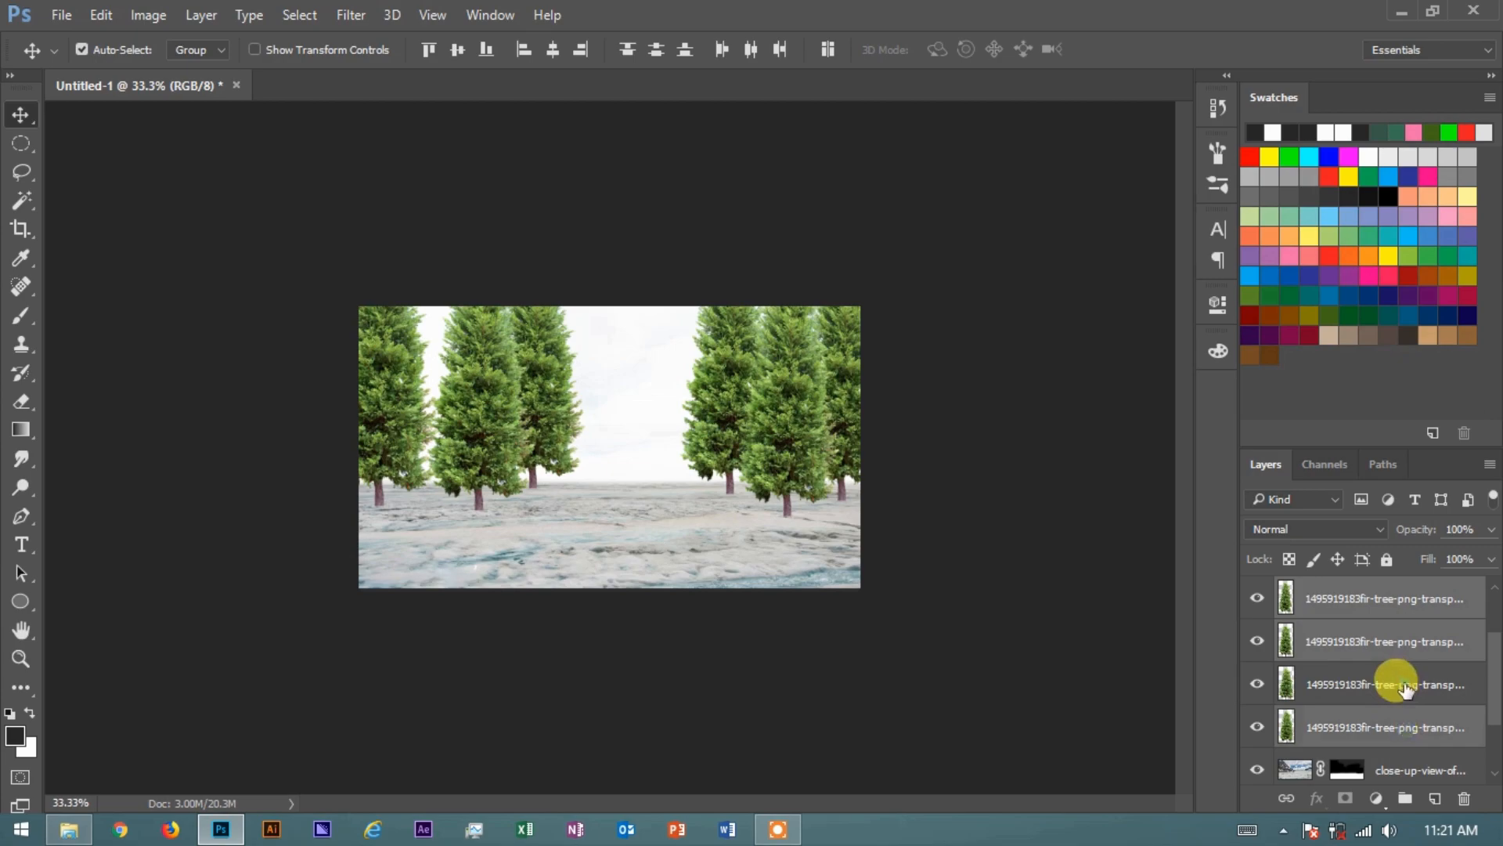
ctrl+click(1396, 682)
right_click(1348, 685)
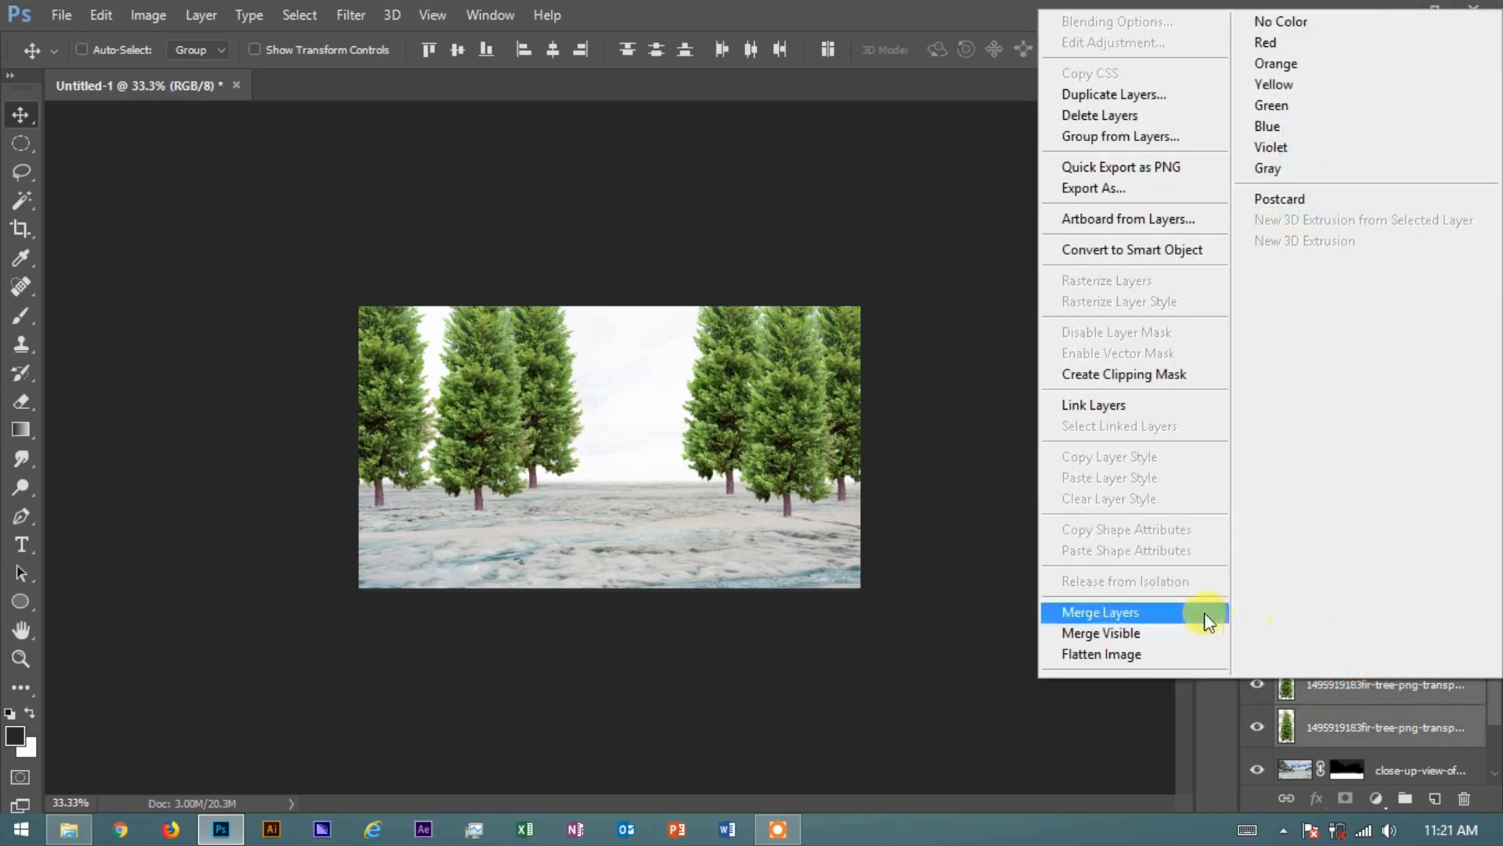
click(1164, 618)
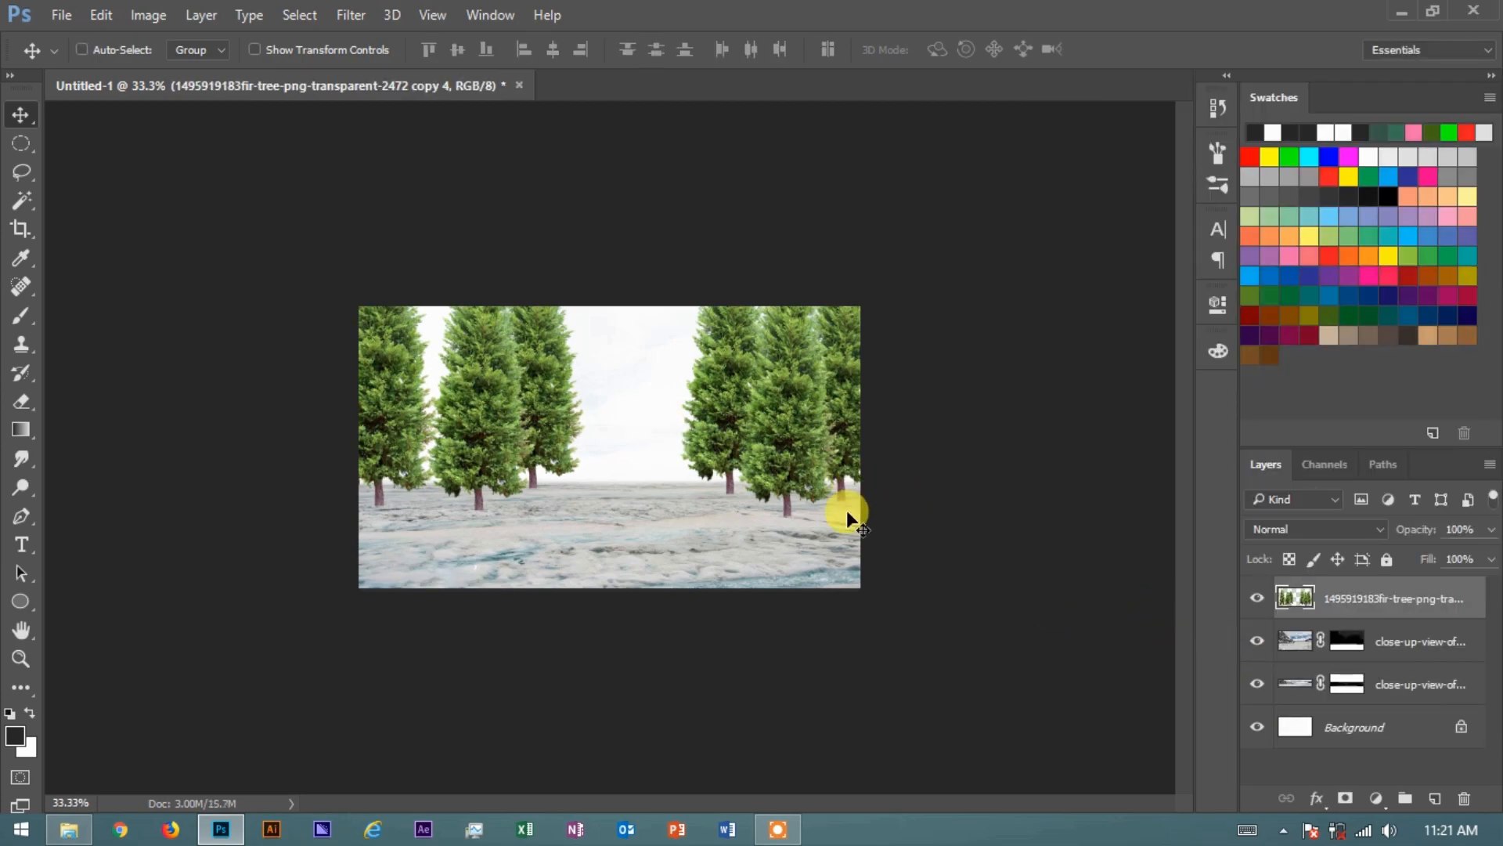
- Softly erase the trunk bases of the fir trees with a size 60 Eraser at 76% opacity to blend them into the ice
key(ctrl+plus)
key(ctrl+plus)
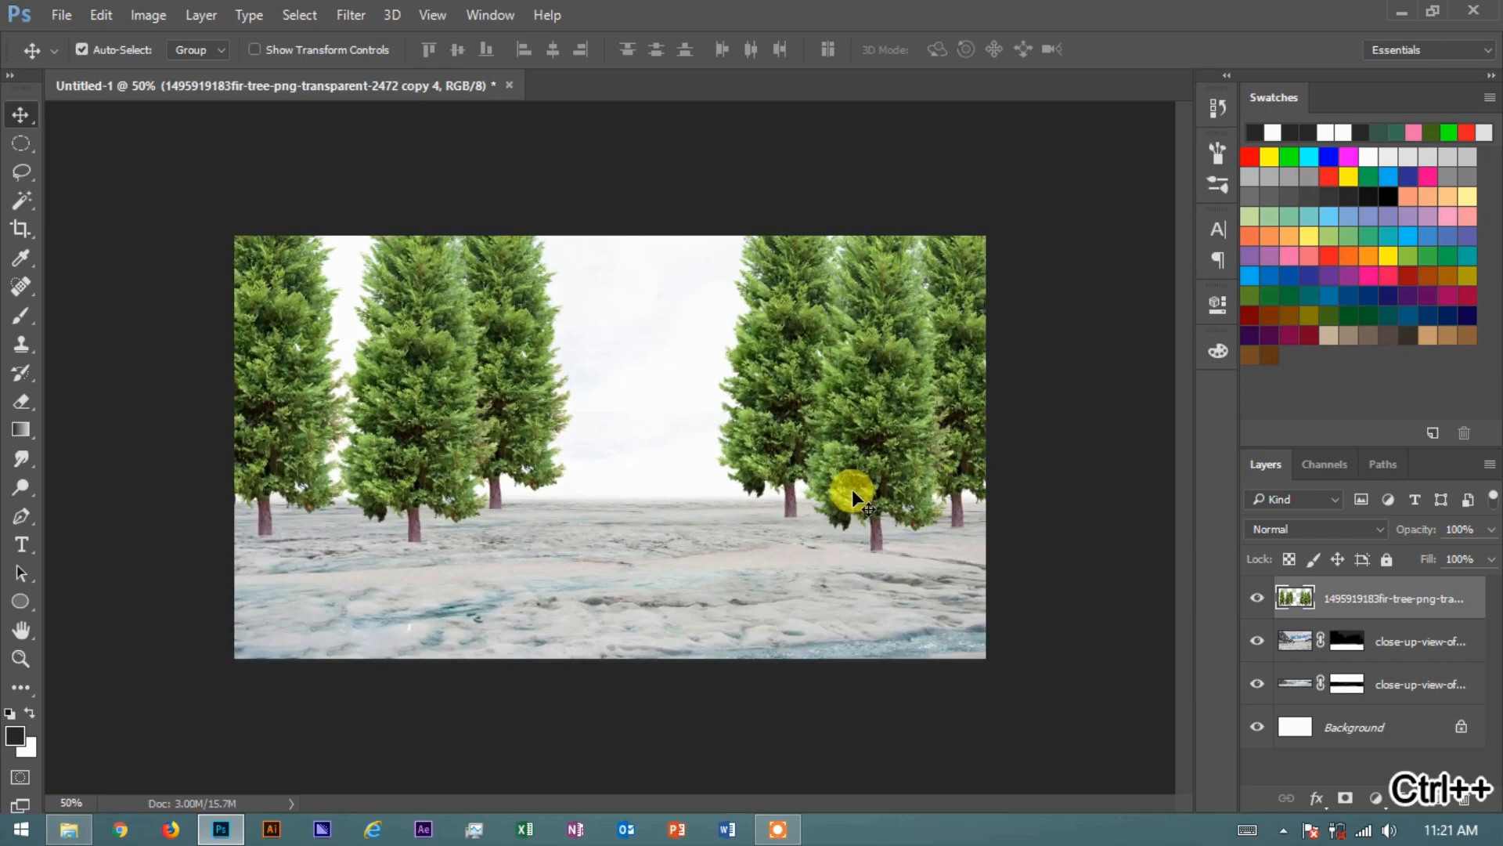
key(ctrl+minus)
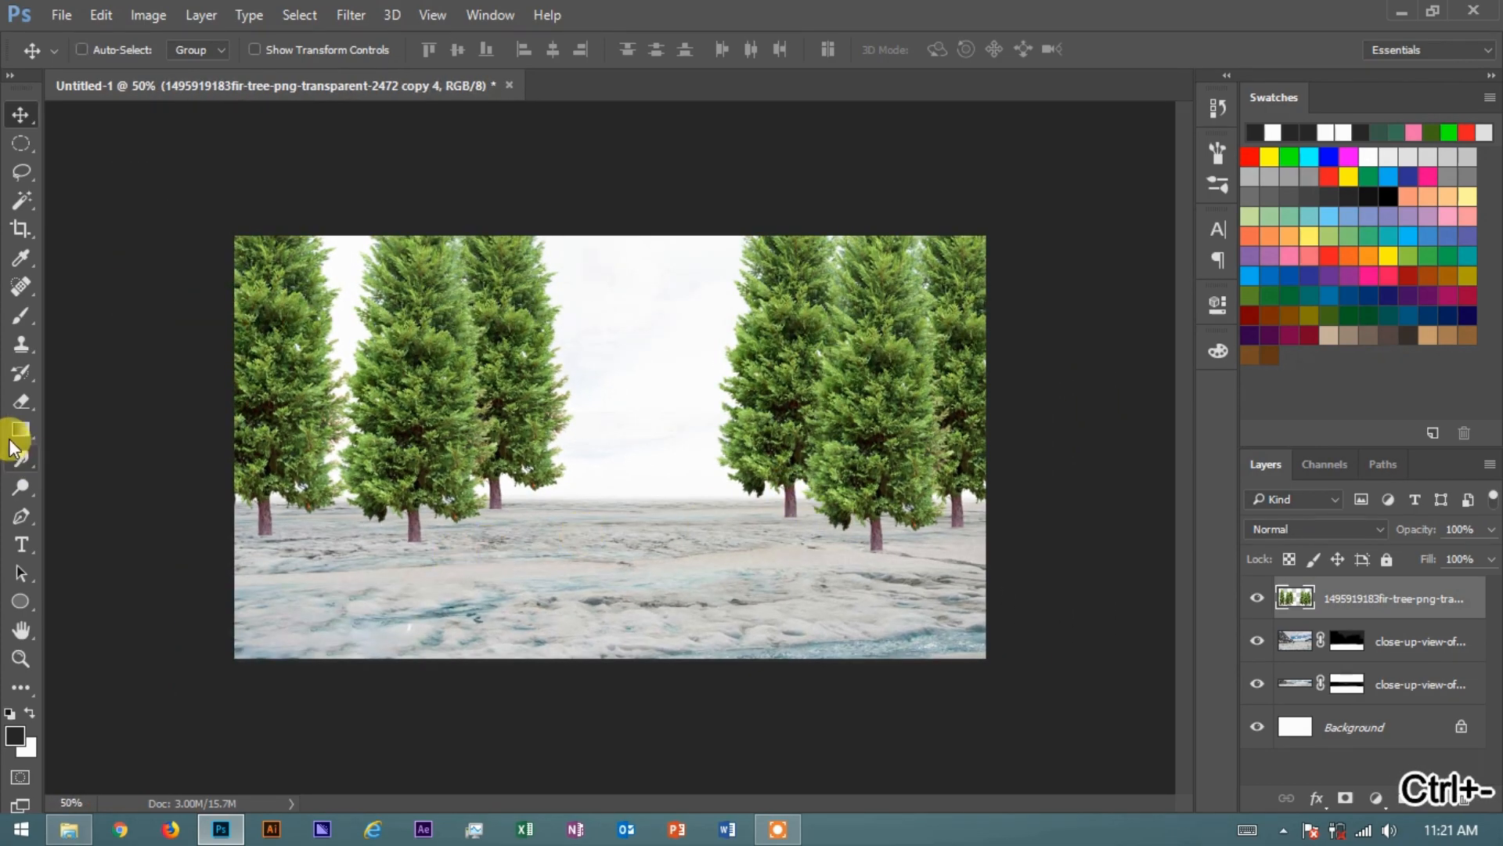
click(21, 400)
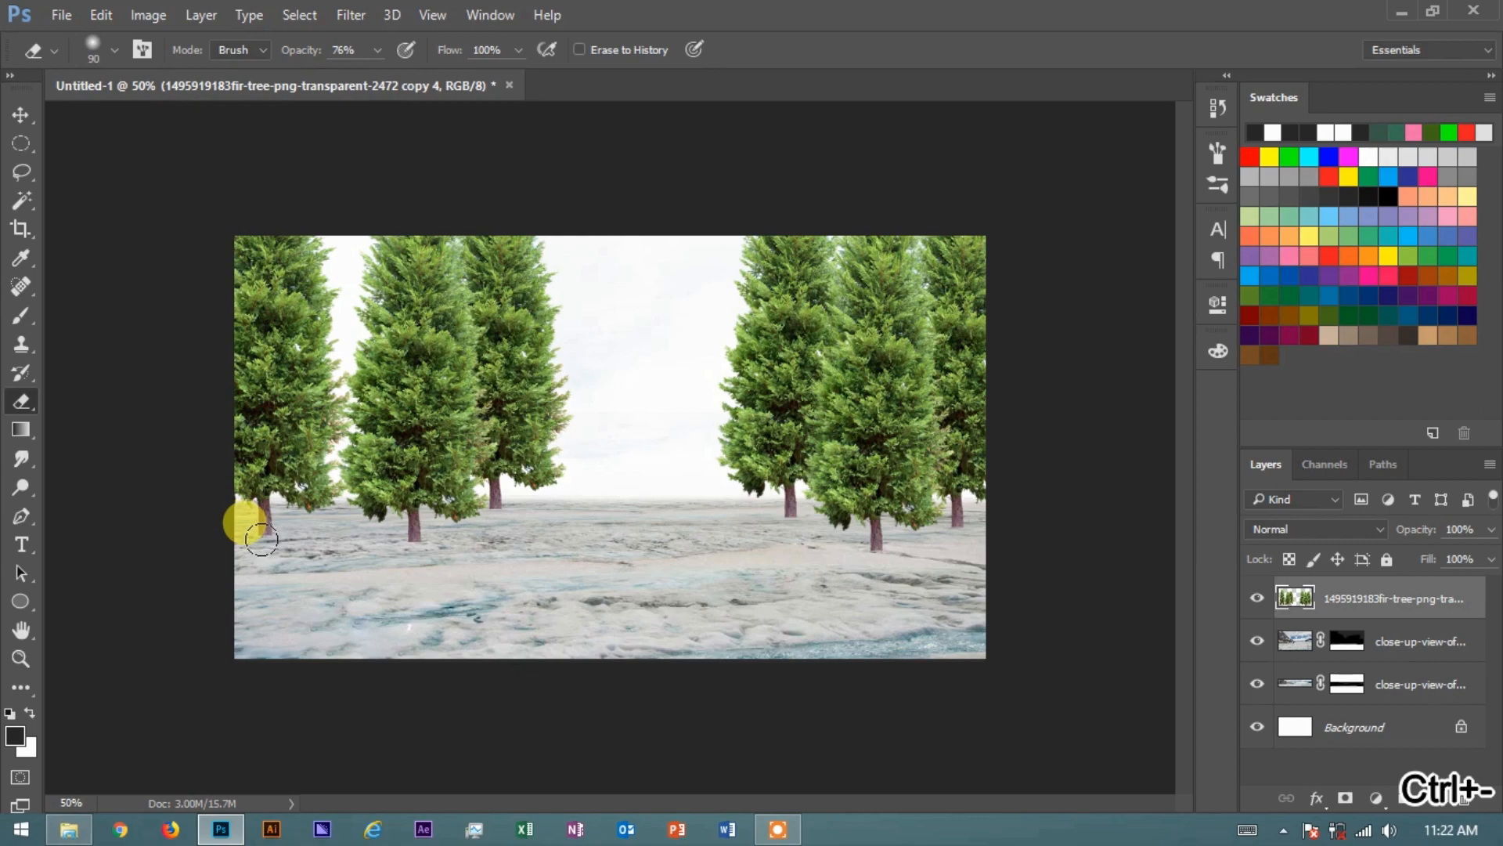
key(bracketleft)
mouse_move(262, 546)
mouse_down()
mouse_move(405, 555)
mouse_move(491, 540)
mouse_move(503, 513)
mouse_move(861, 561)
mouse_move(796, 520)
mouse_move(771, 526)
mouse_move(887, 565)
mouse_move(858, 562)
mouse_move(936, 559)
mouse_move(869, 558)
mouse_move(962, 545)
mouse_up()
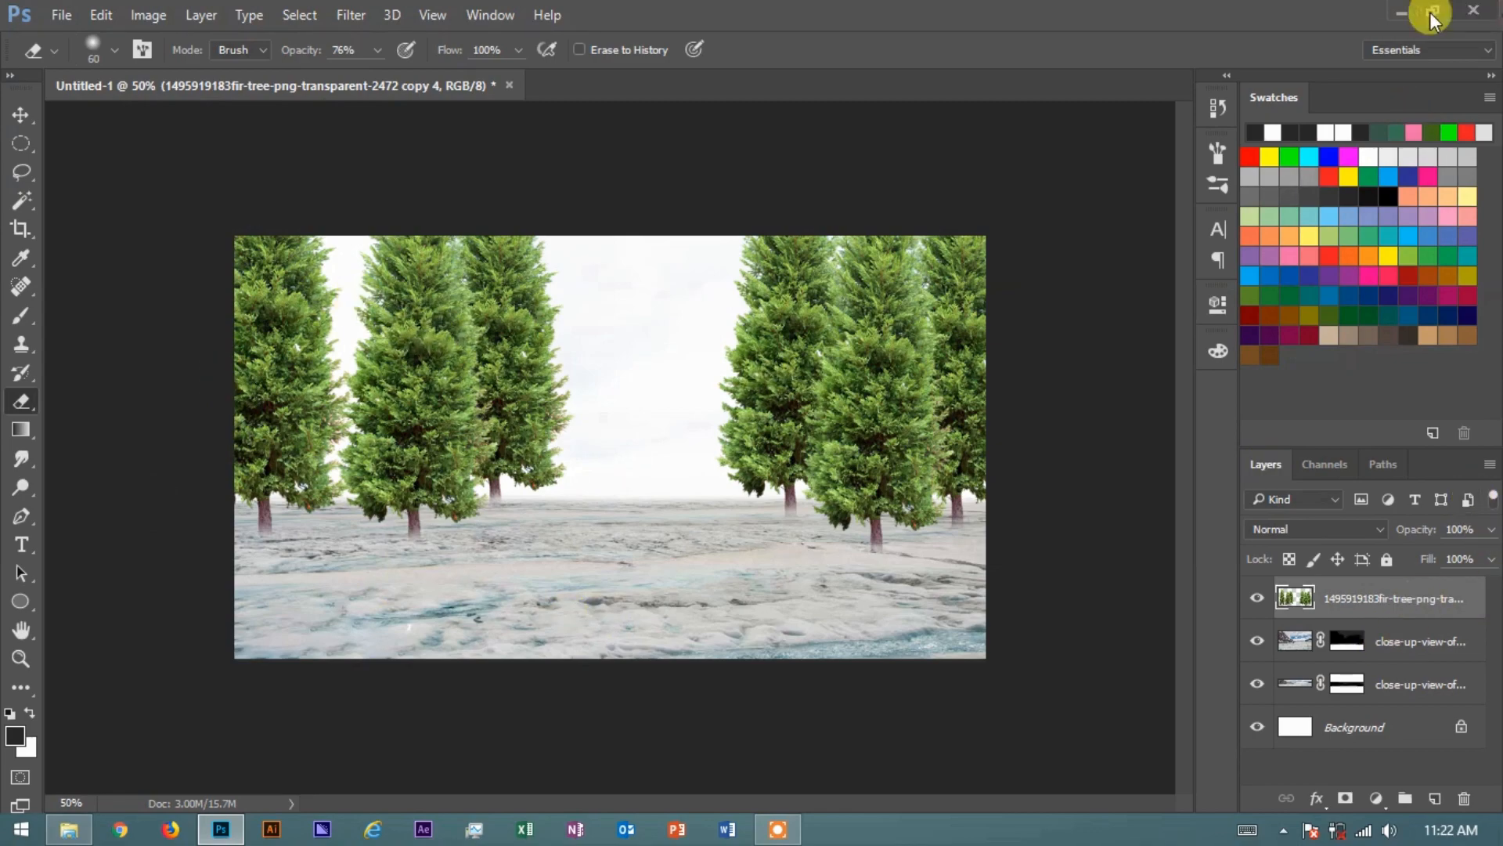
- Place the Wallpaper-Snowing-18 picture over the full canvas and move its layer directly above the Background
click(1398, 13)
drag(988, 338, 548, 480)
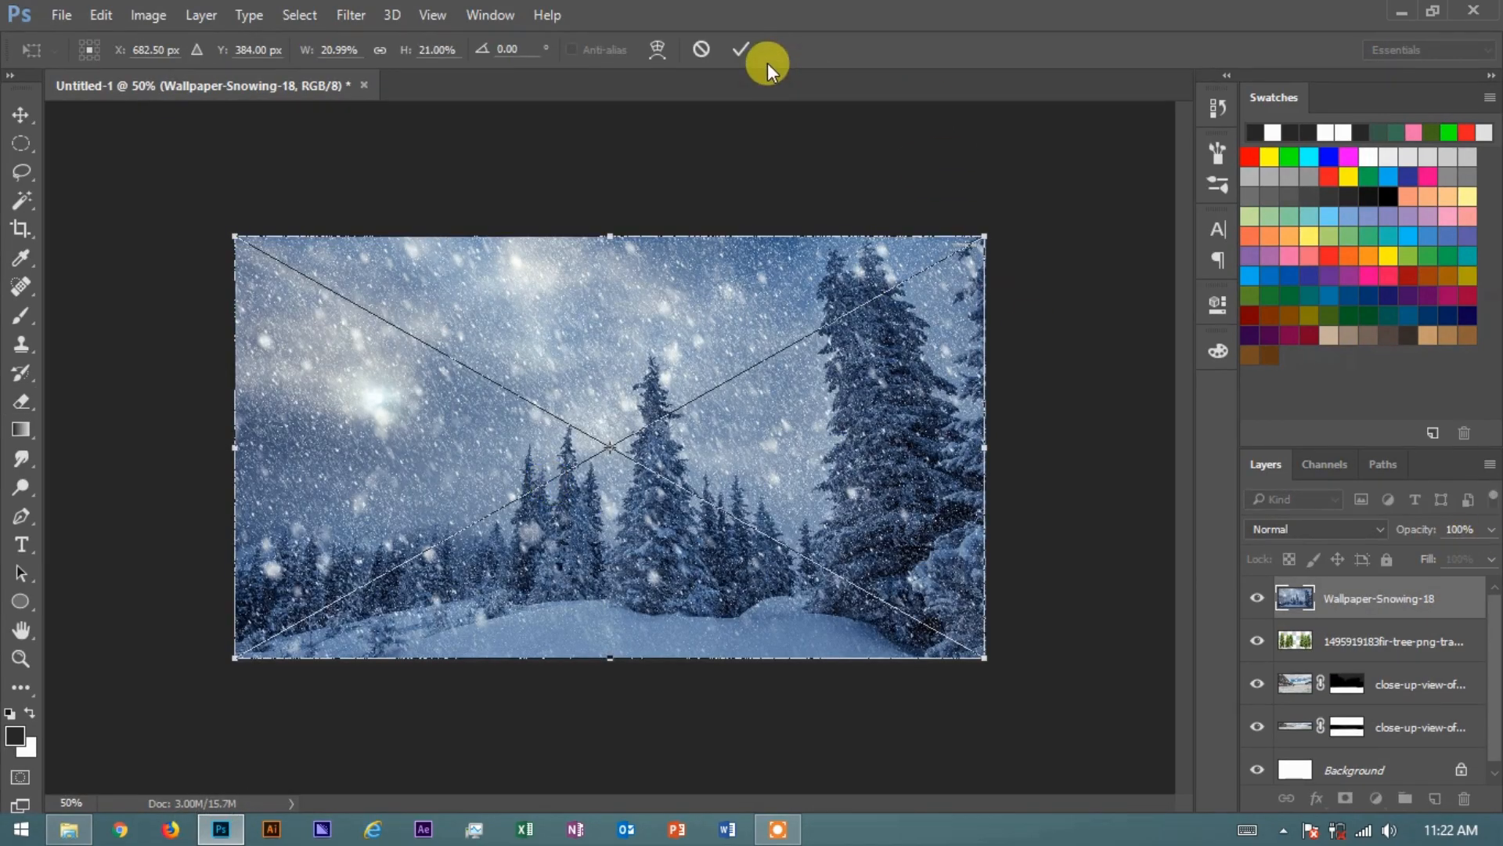
click(745, 49)
drag(1344, 601, 1363, 726)
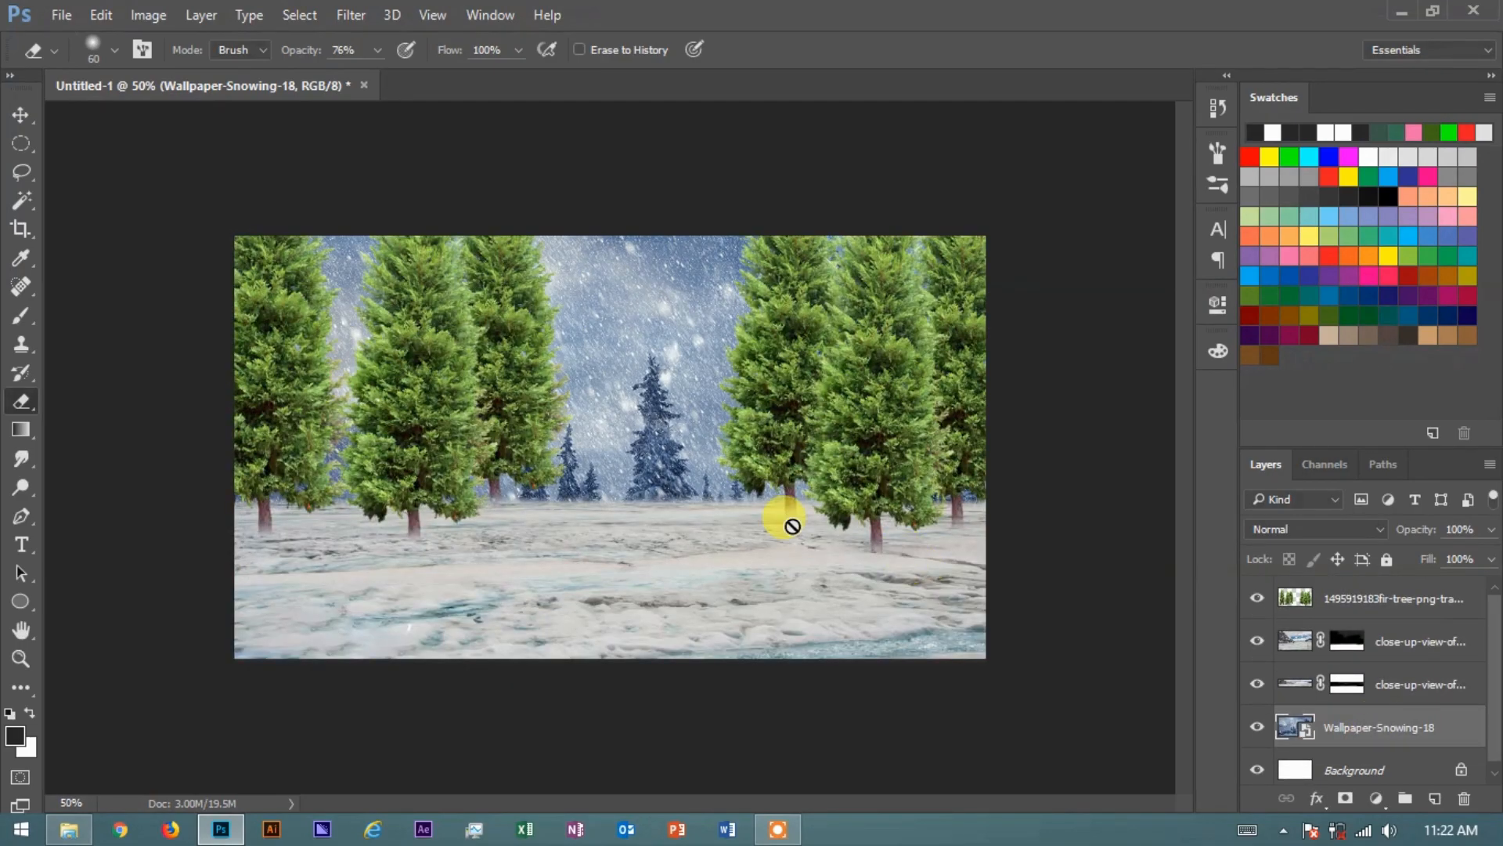
- Rasterize the Wallpaper-Snowing-18 layer and move it up and slightly right so its snowy firs rise behind the horizon
click(612, 394)
click(686, 336)
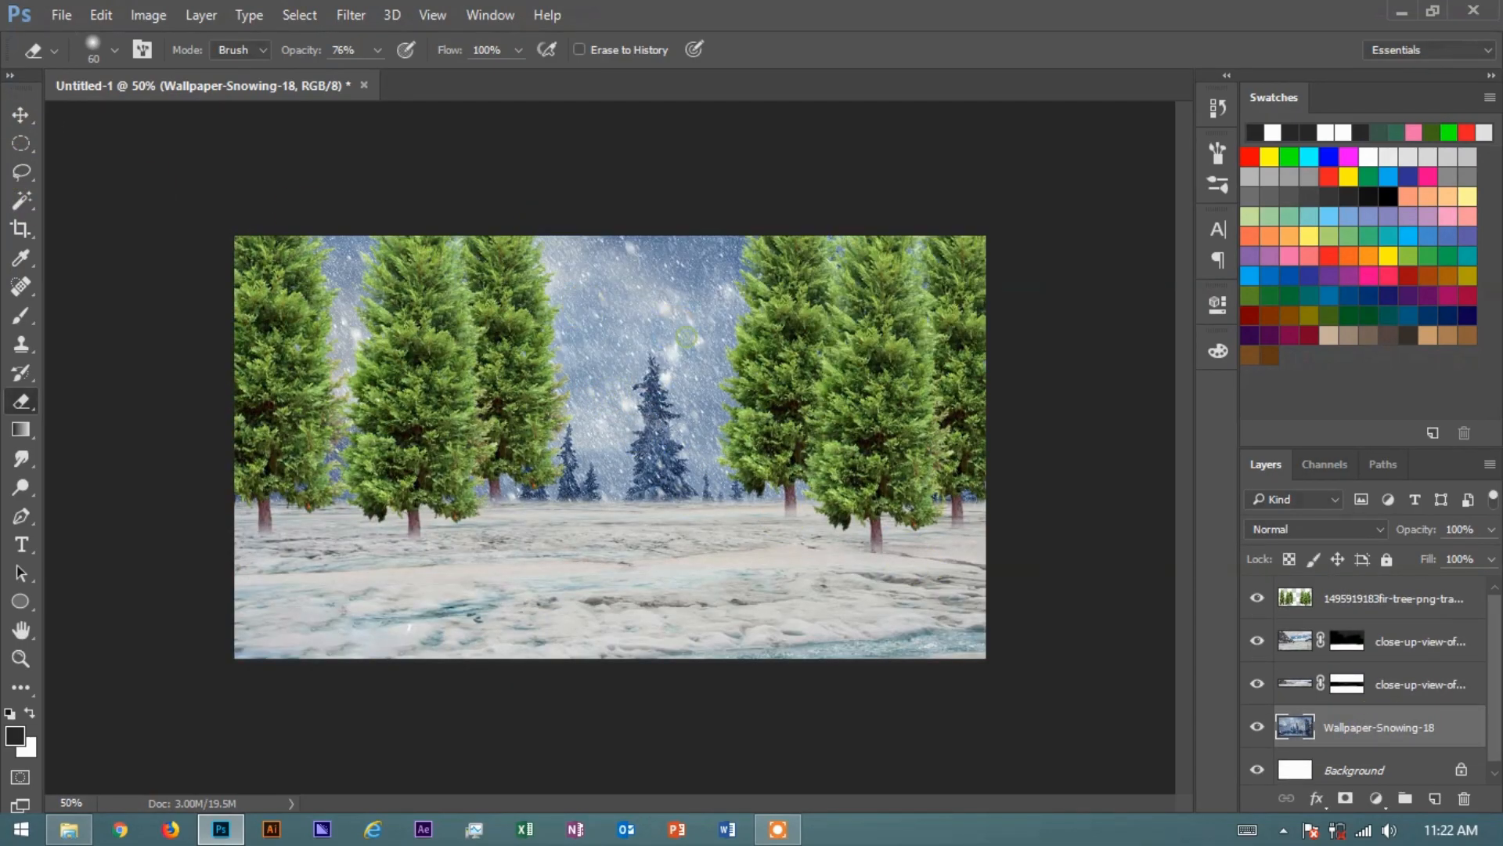
click(25, 112)
mouse_move(665, 341)
mouse_down()
mouse_move(669, 271)
mouse_move(665, 323)
mouse_move(673, 282)
mouse_move(679, 327)
mouse_up()
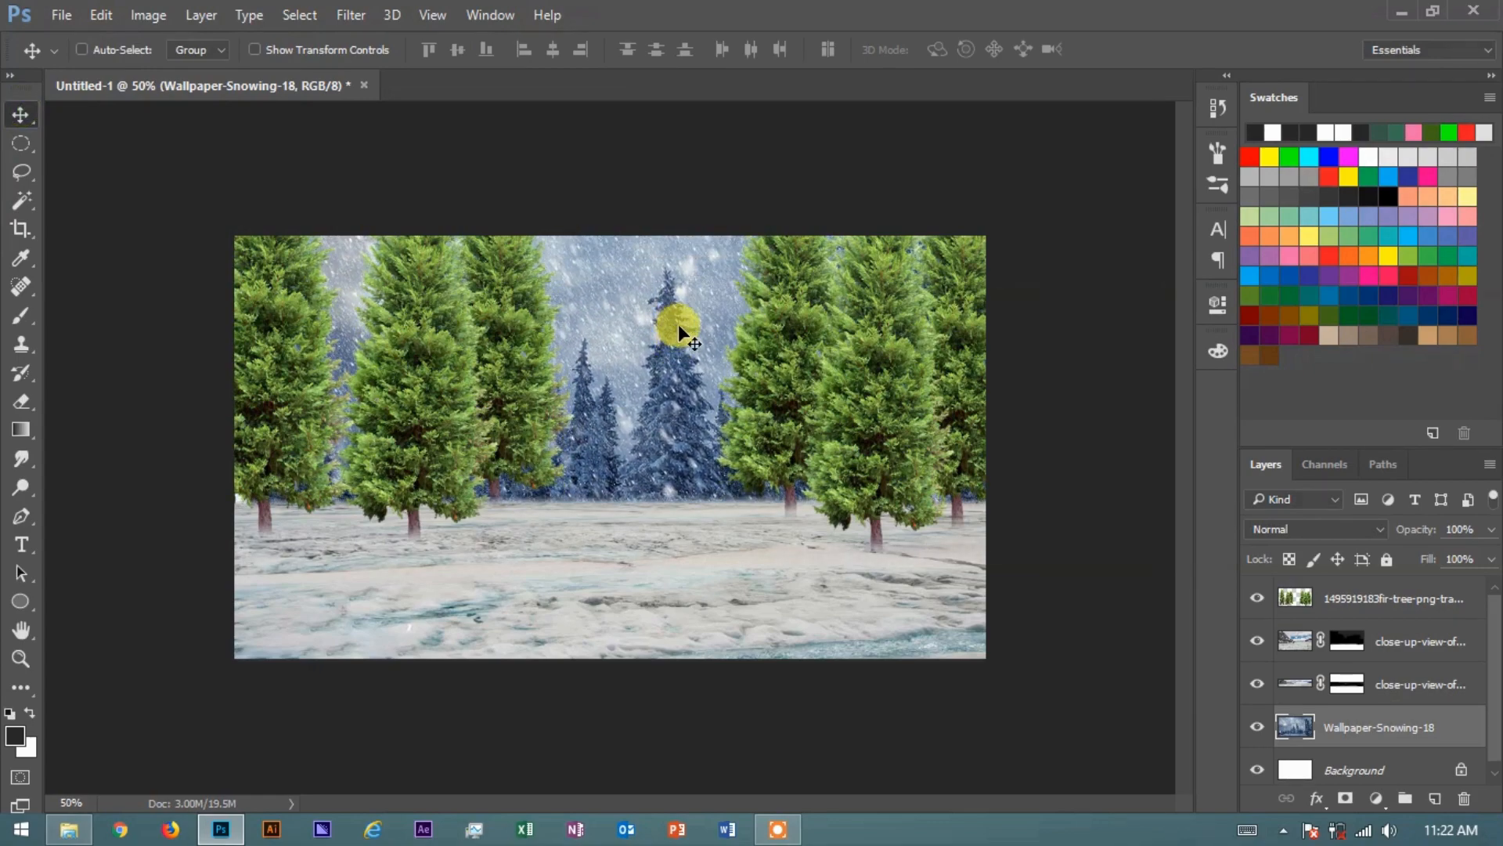
- Rename the merged fir tree layer as trees
click(1399, 618)
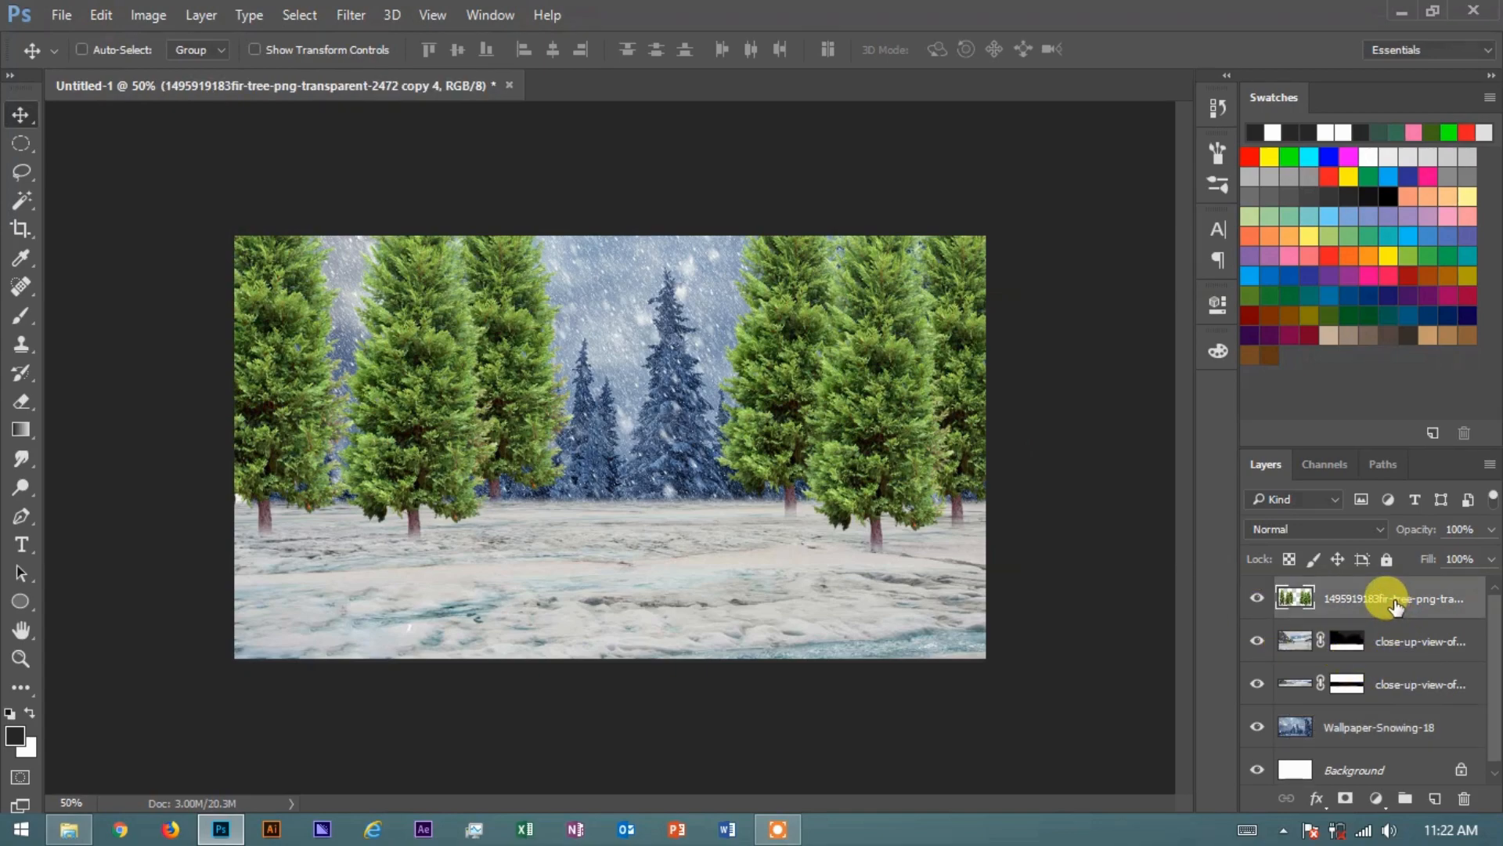
right_click(1396, 603)
click(1402, 605)
double_click(1401, 603)
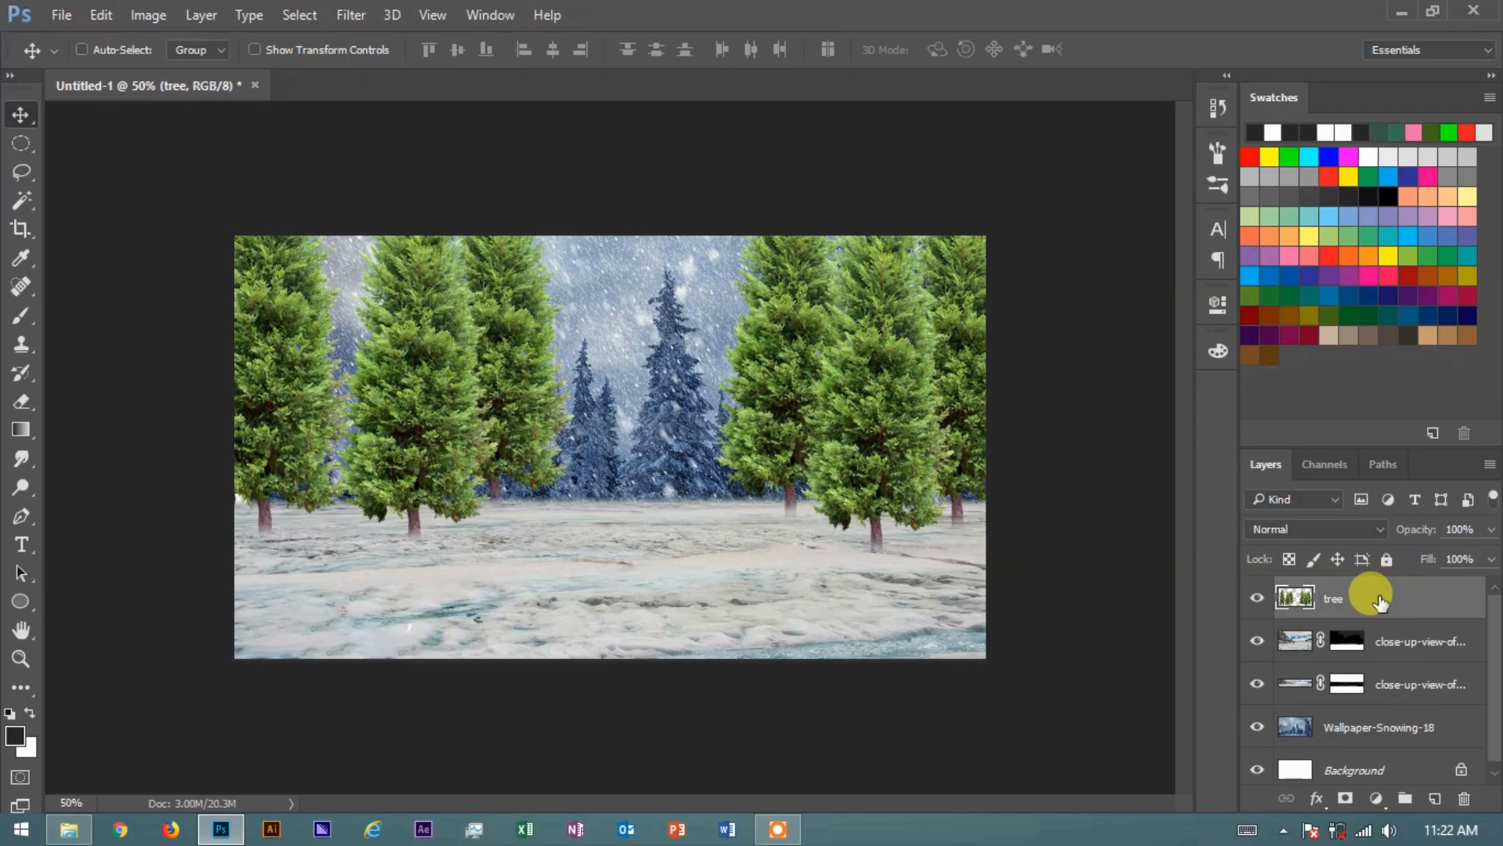
double_click(1343, 601)
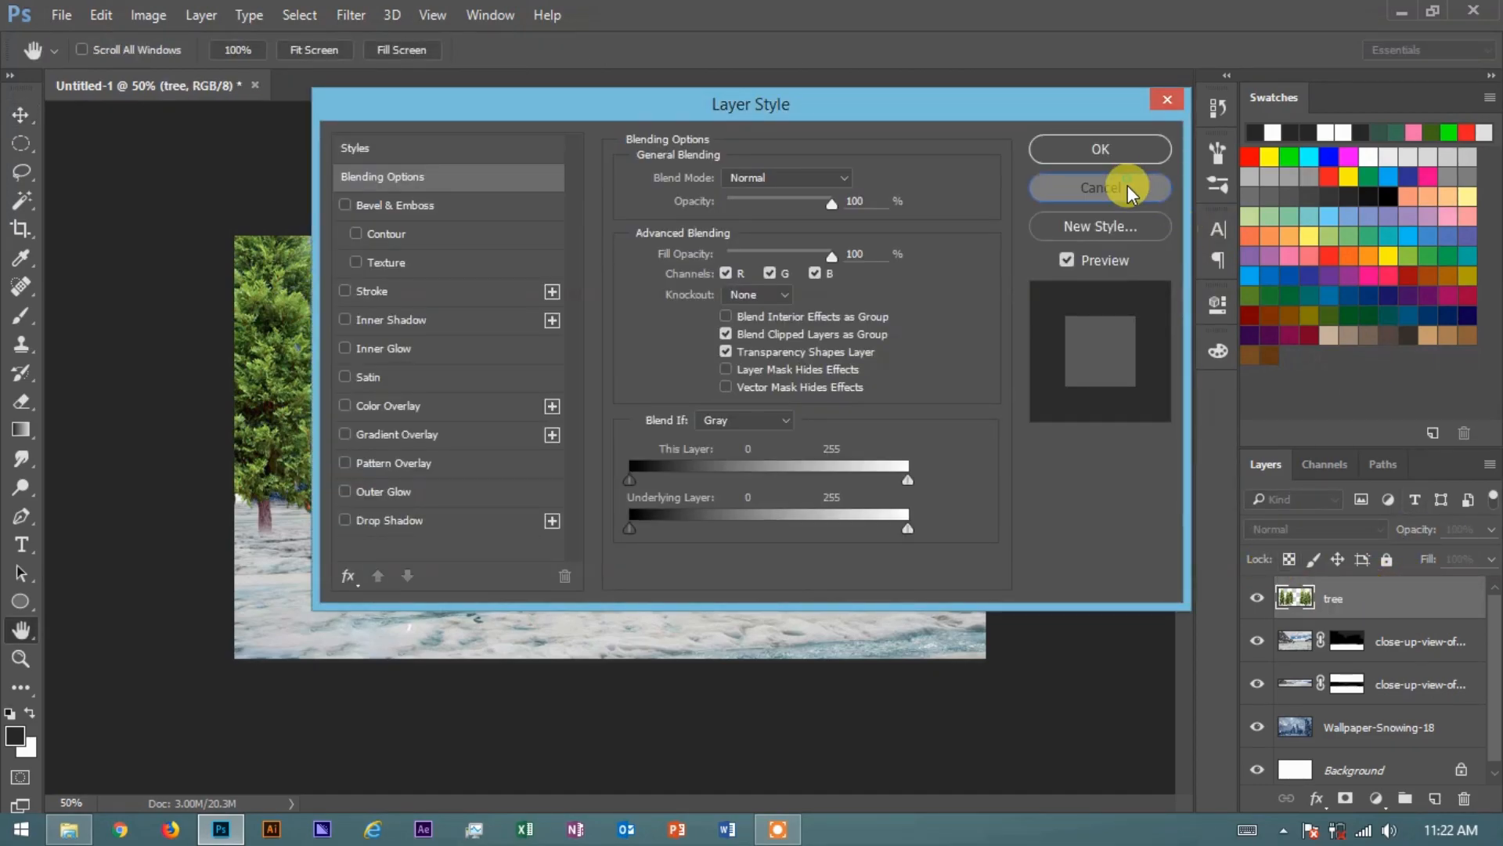
click(1127, 188)
click(1373, 597)
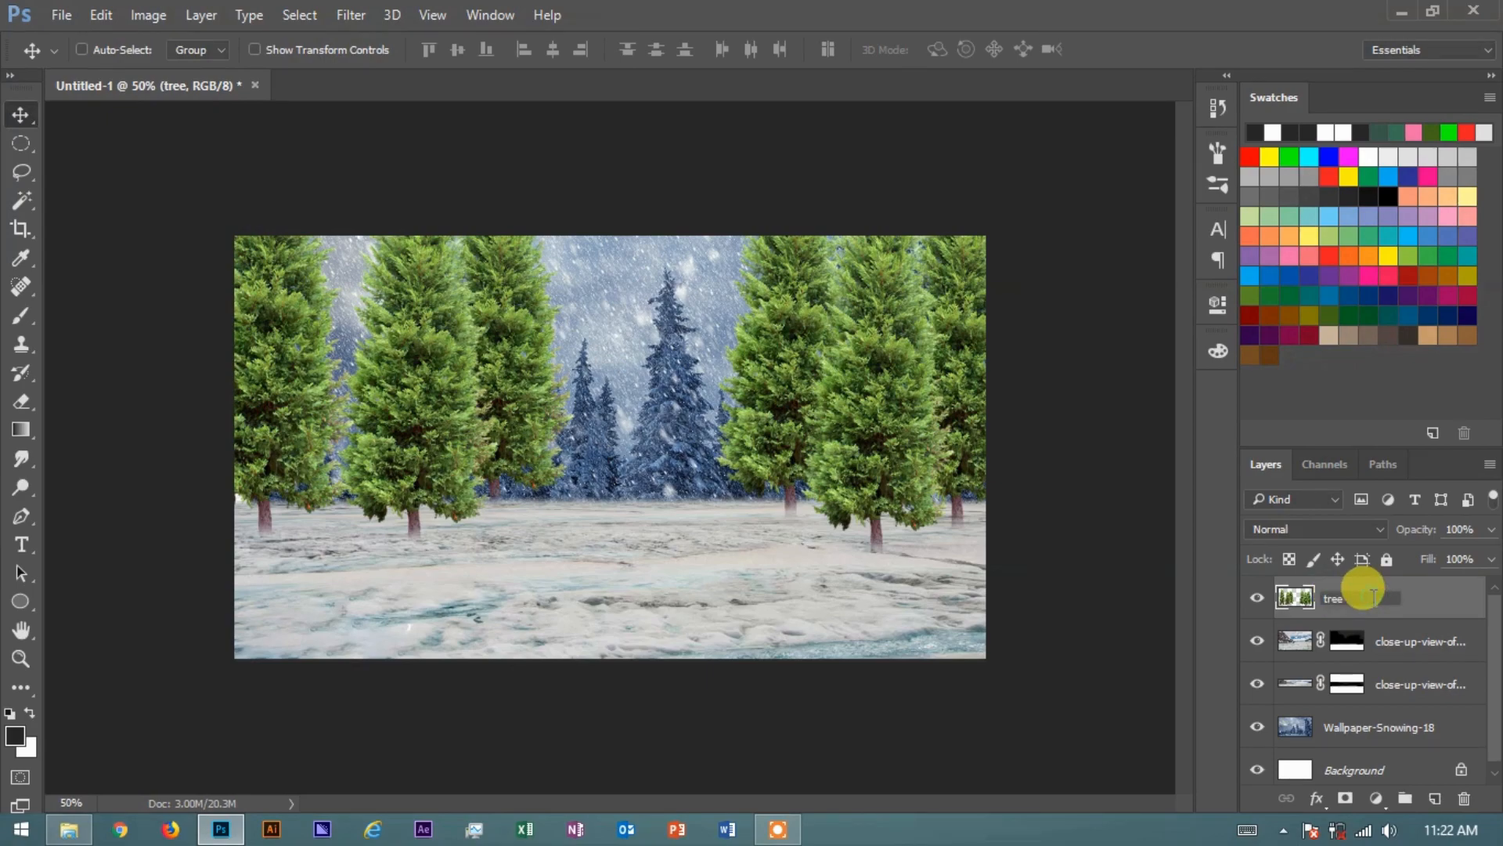
text(s)
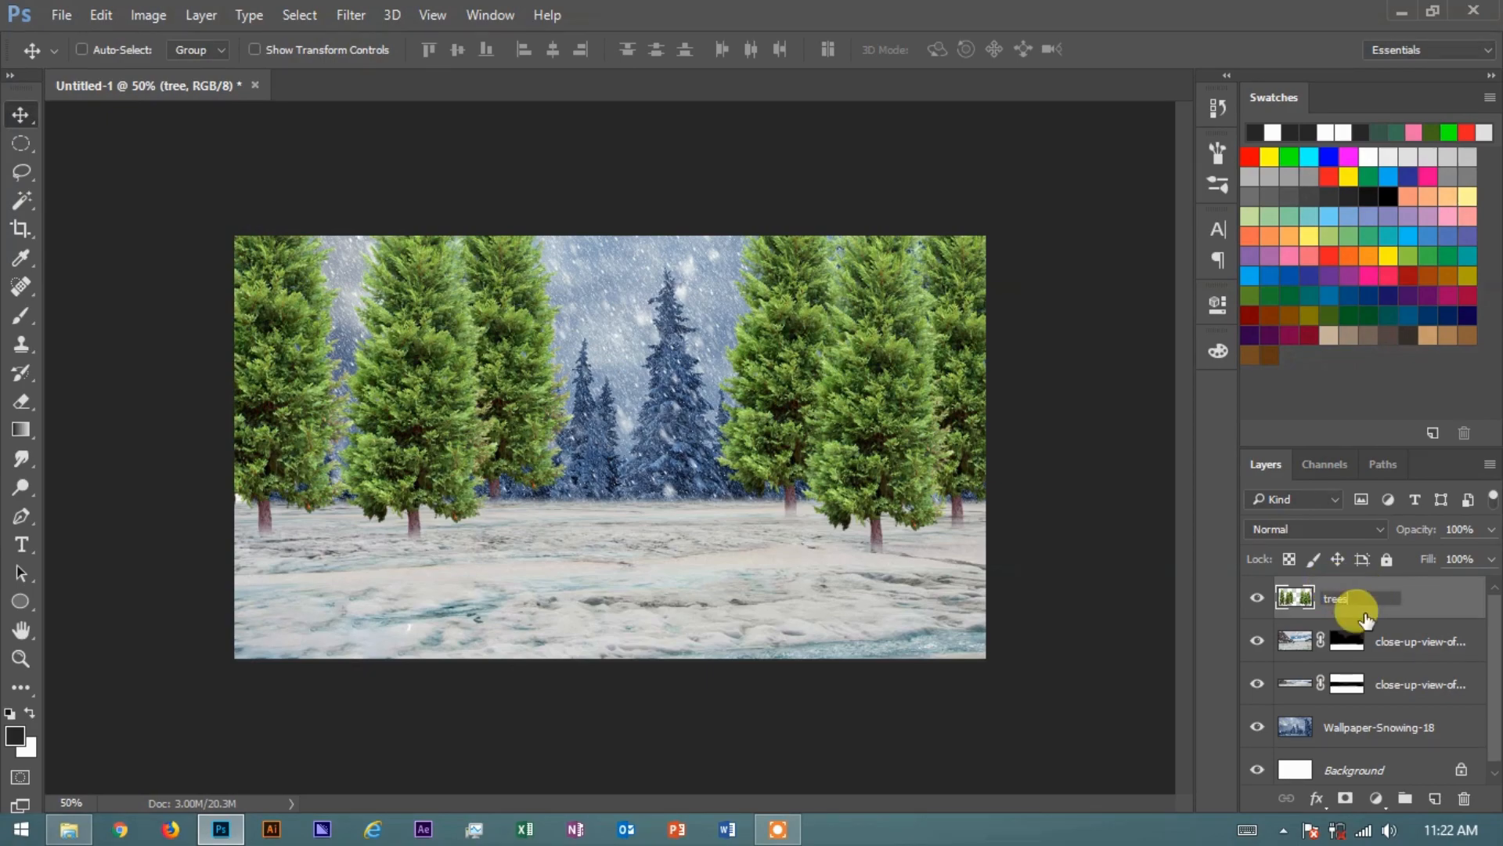
key(Return)
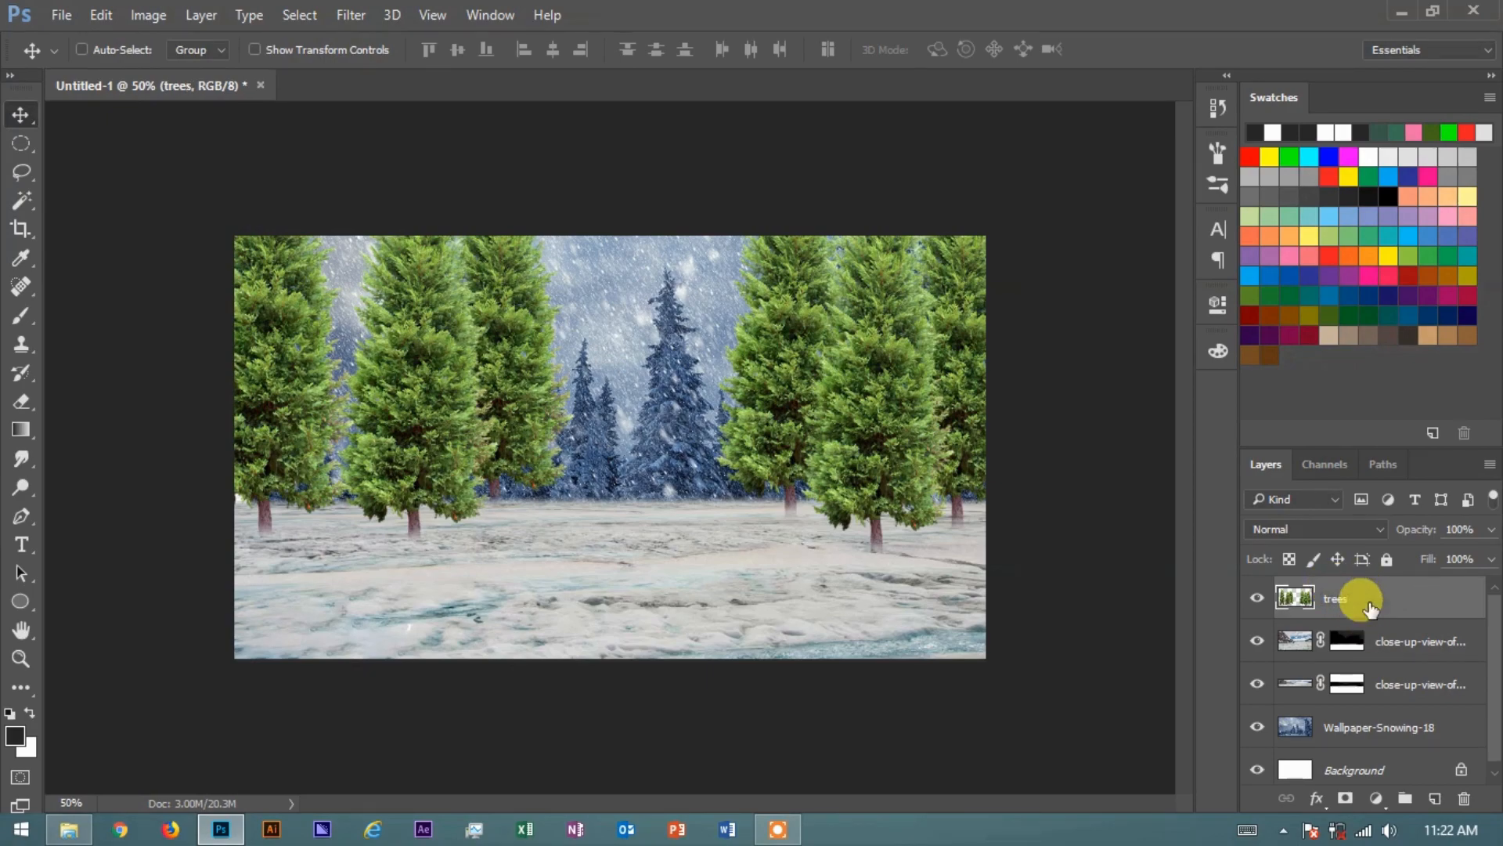
- Merge the two masked glacier layers into one, applying the underlying layer mask, and check the result by toggling its visibility
click(1390, 657)
right_click(1393, 647)
click(1057, 739)
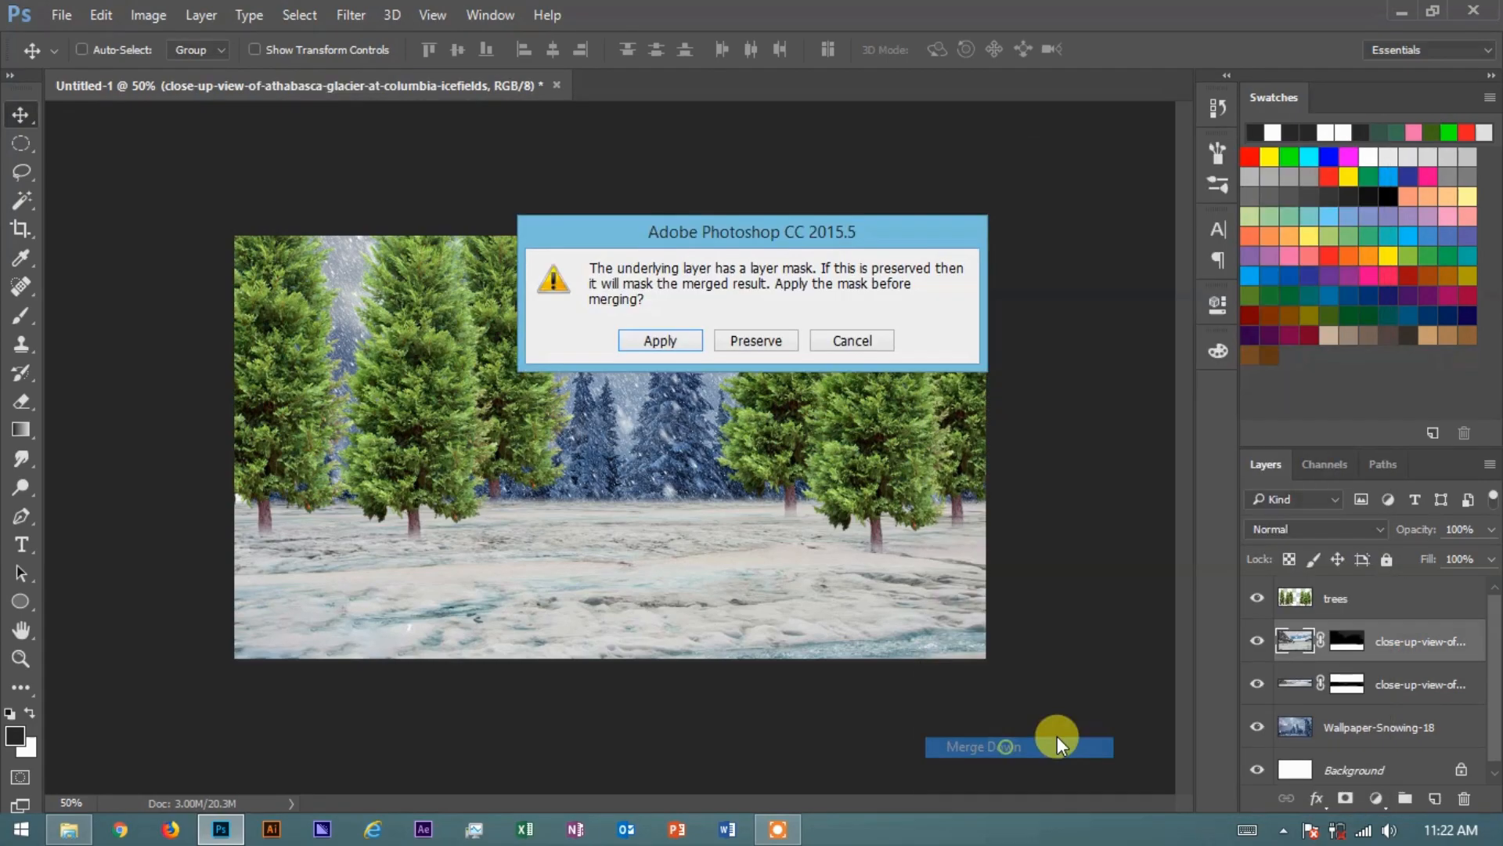
click(662, 340)
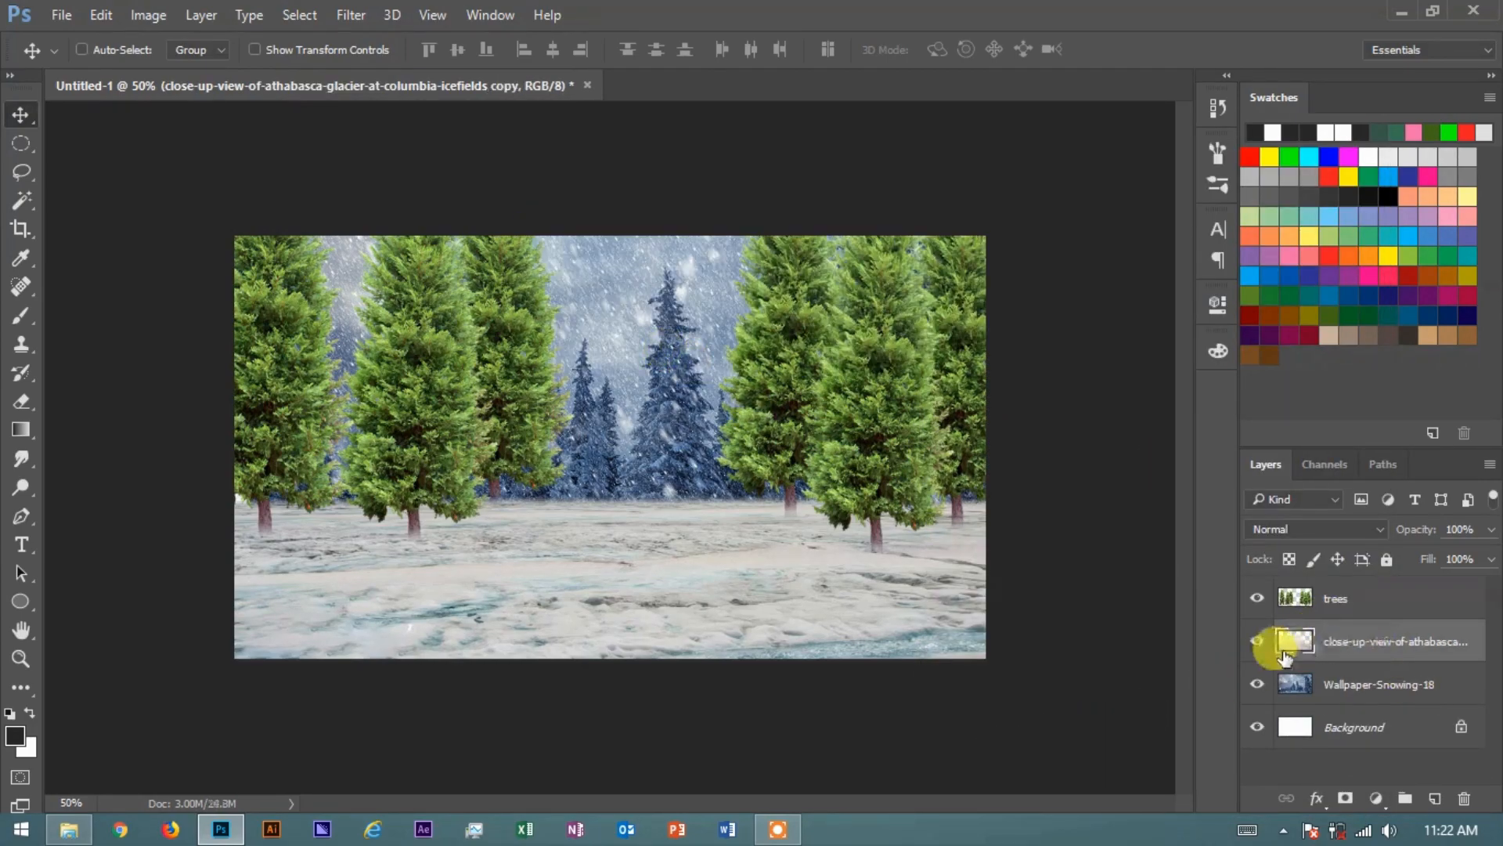
click(1257, 642)
click(1256, 642)
click(1257, 642)
click(1257, 642)
click(1257, 643)
click(1257, 644)
- Add a Vibrance adjustment clipped to the trees layer with vibrance -77 and saturation -56
click(1336, 599)
click(1376, 799)
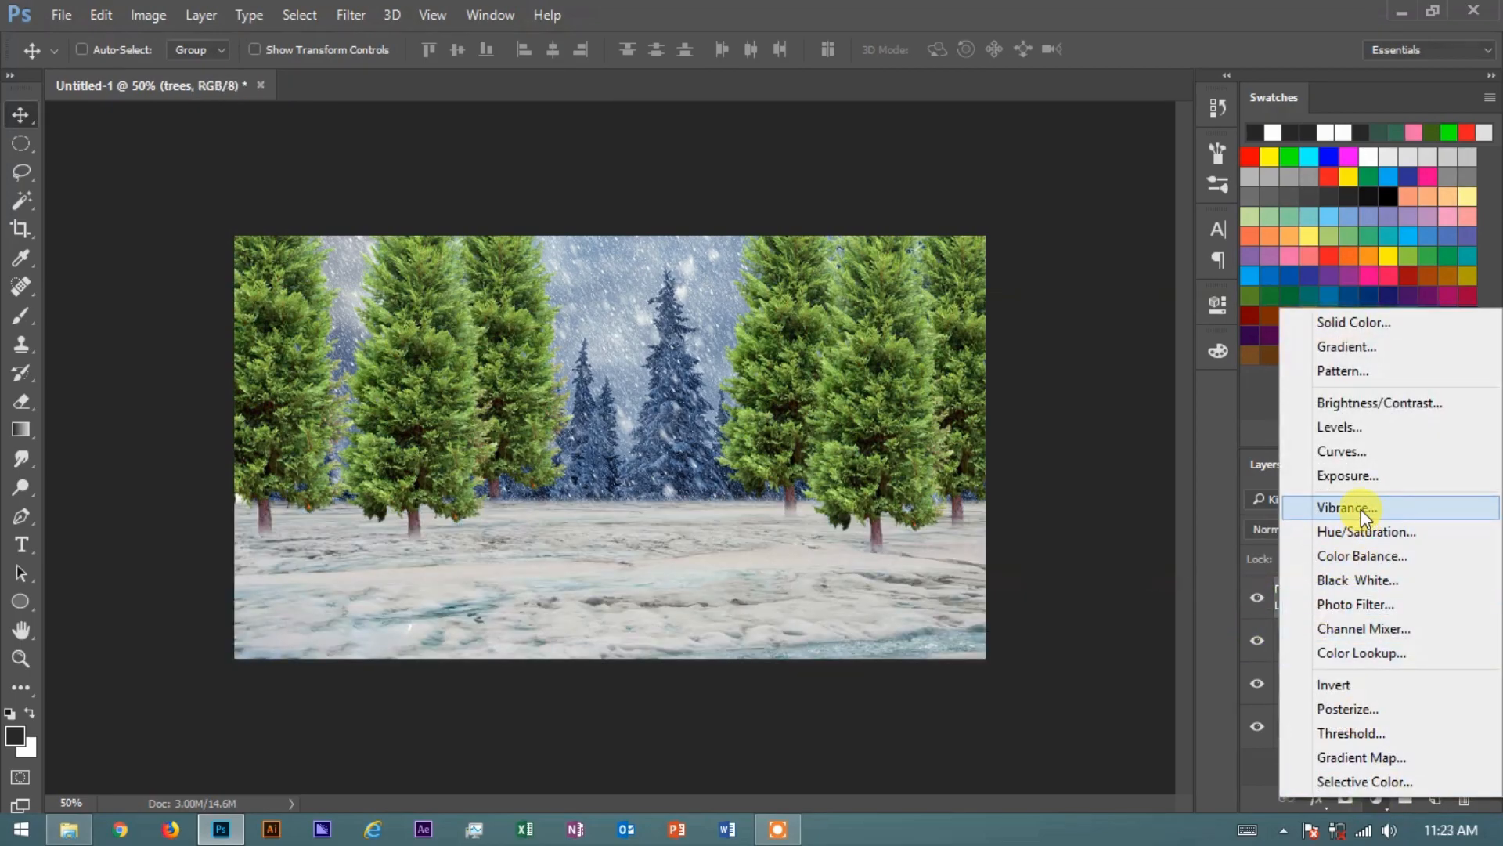
click(1361, 508)
click(1016, 668)
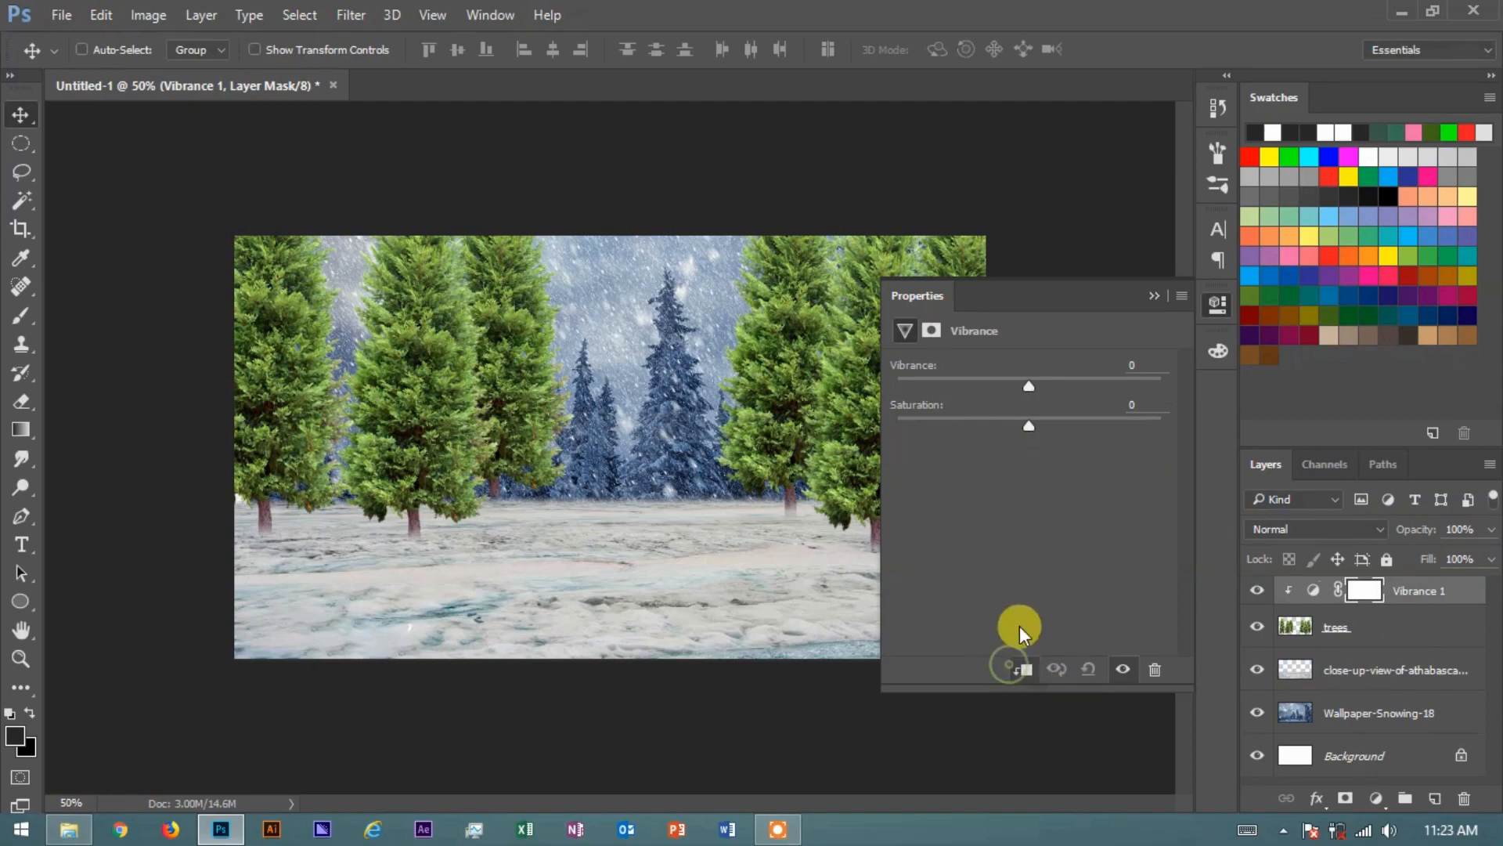
drag(953, 383, 933, 382)
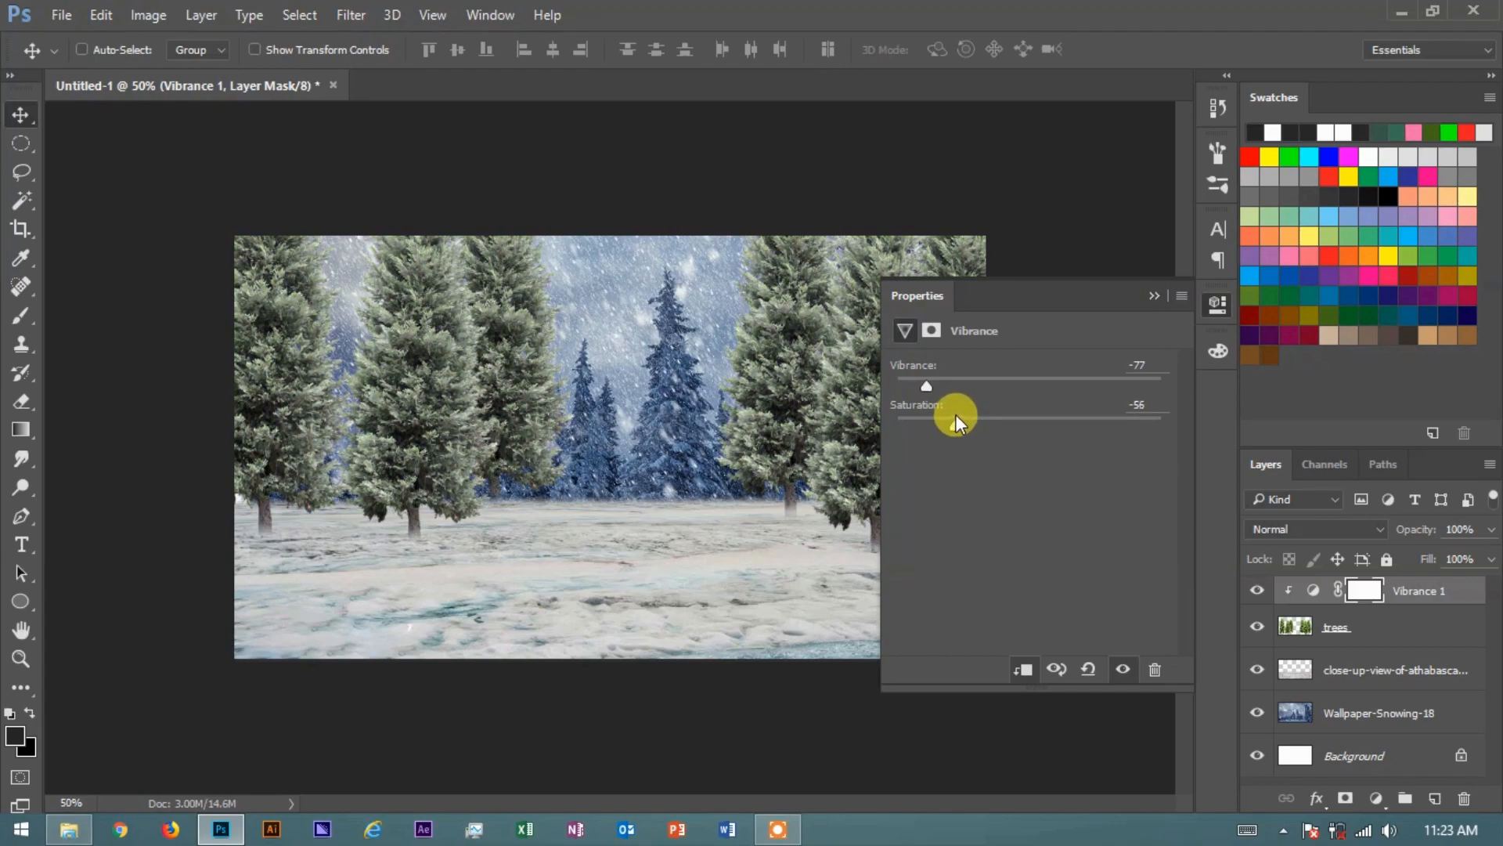
click(1149, 301)
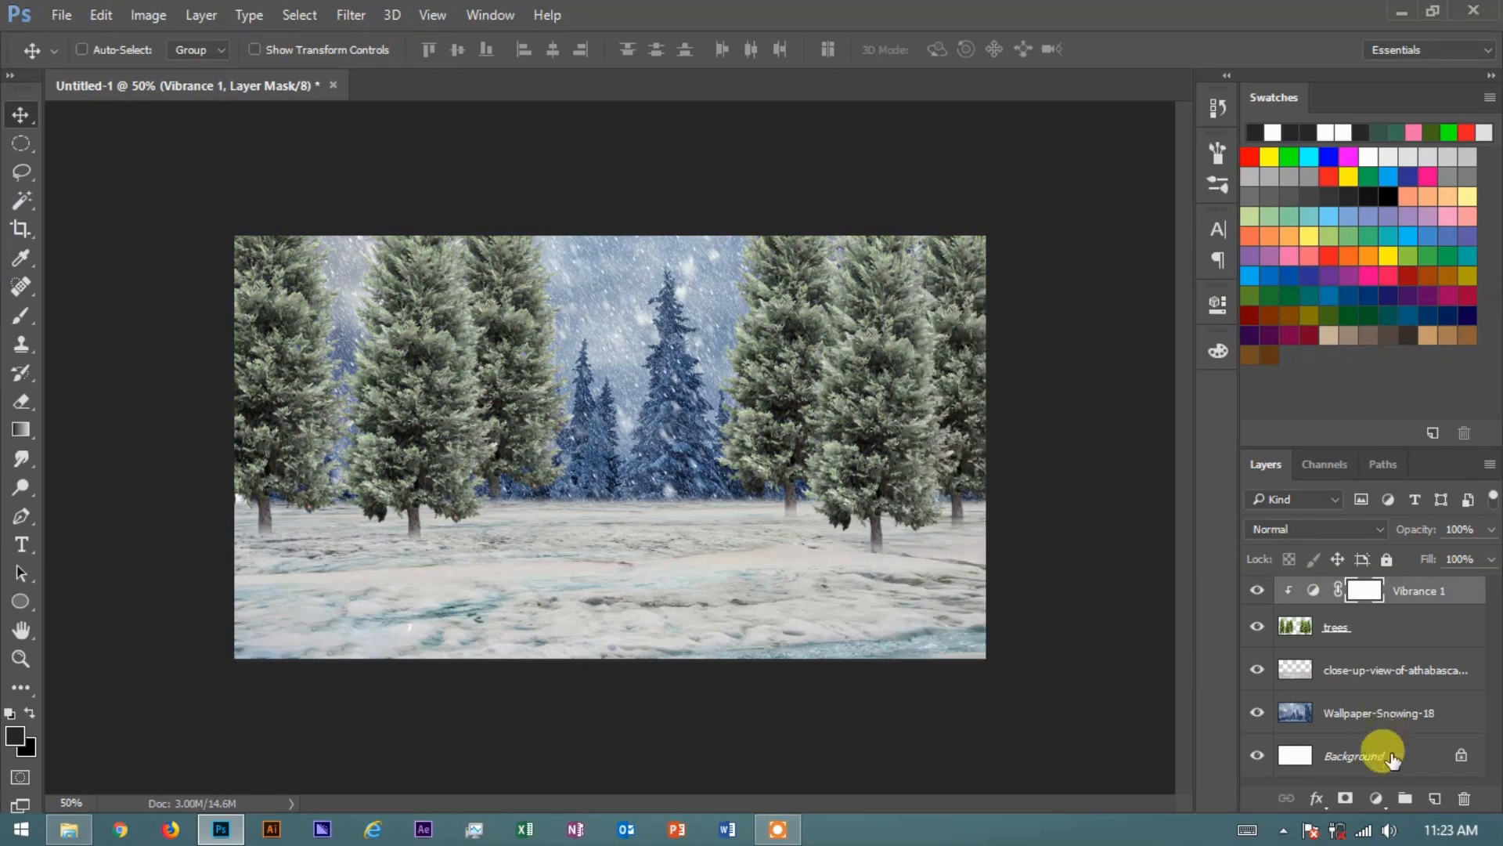
- Add a Black & White adjustment directly above the trees layer, within its clipping group, with Reds set to 152
click(1343, 713)
click(1352, 624)
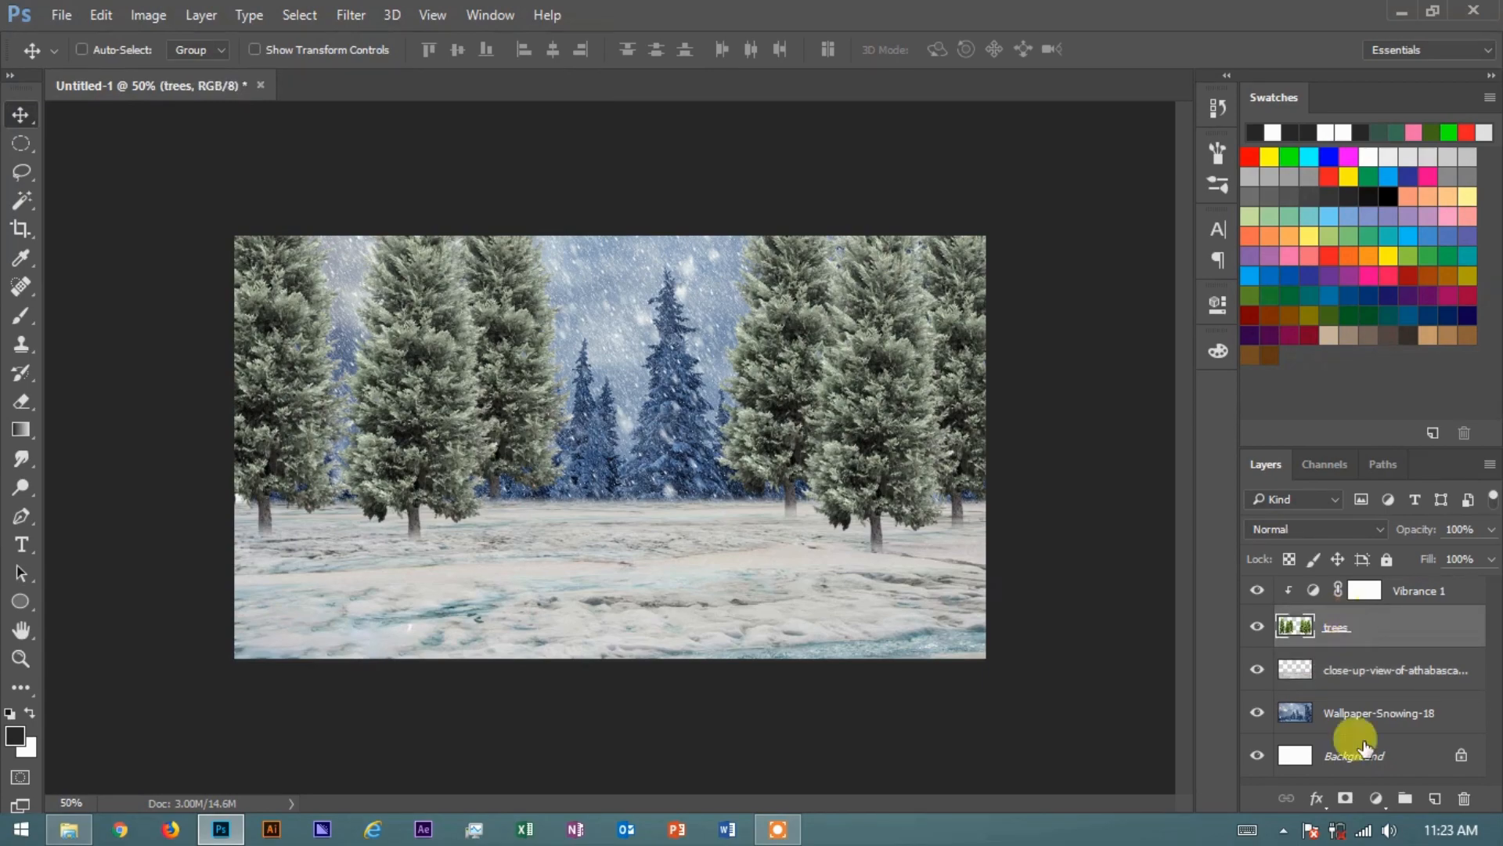
click(1376, 798)
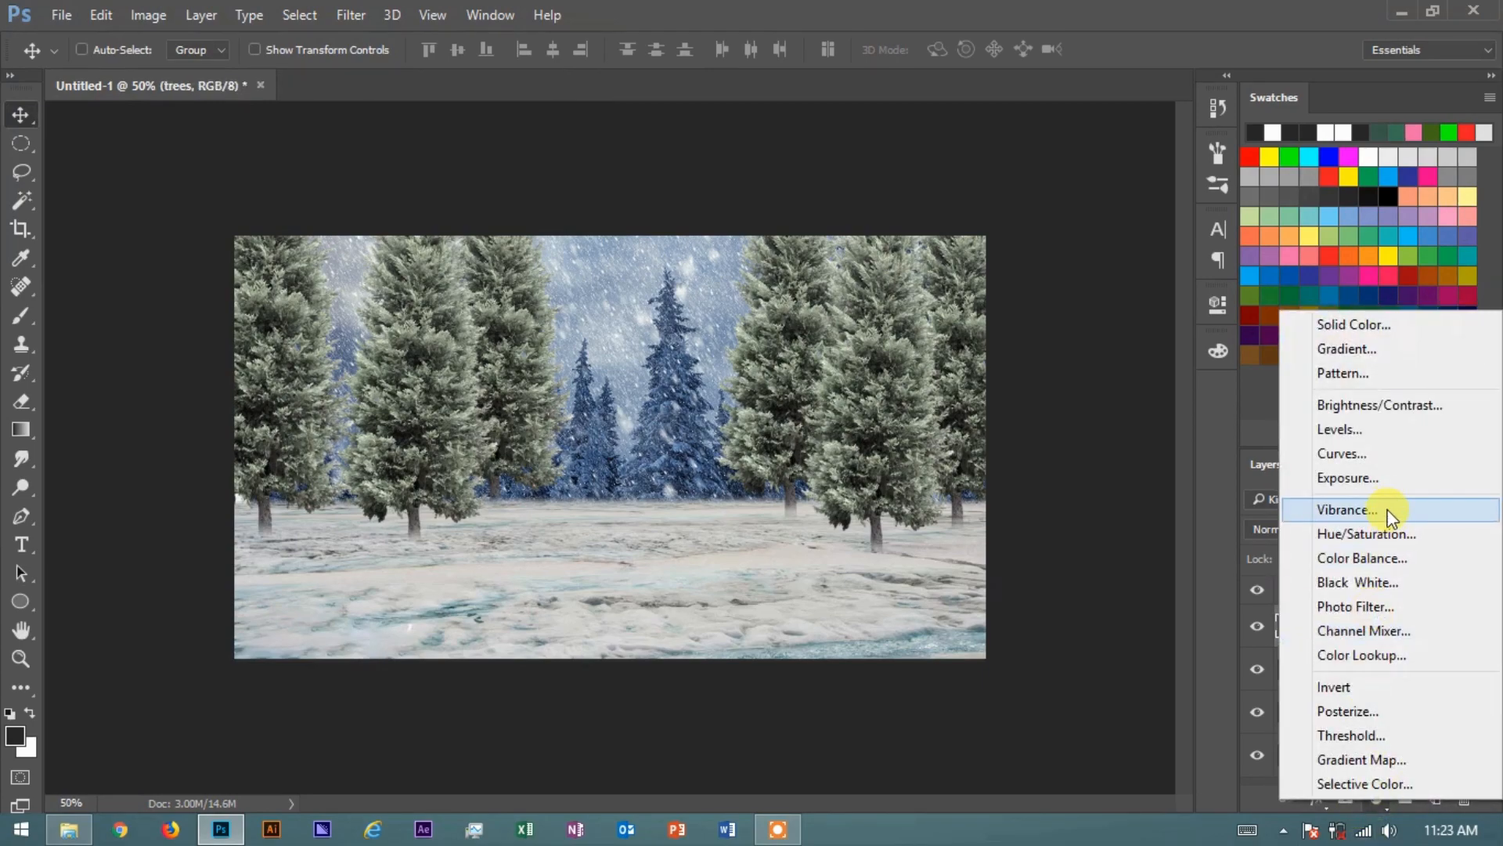
click(1345, 584)
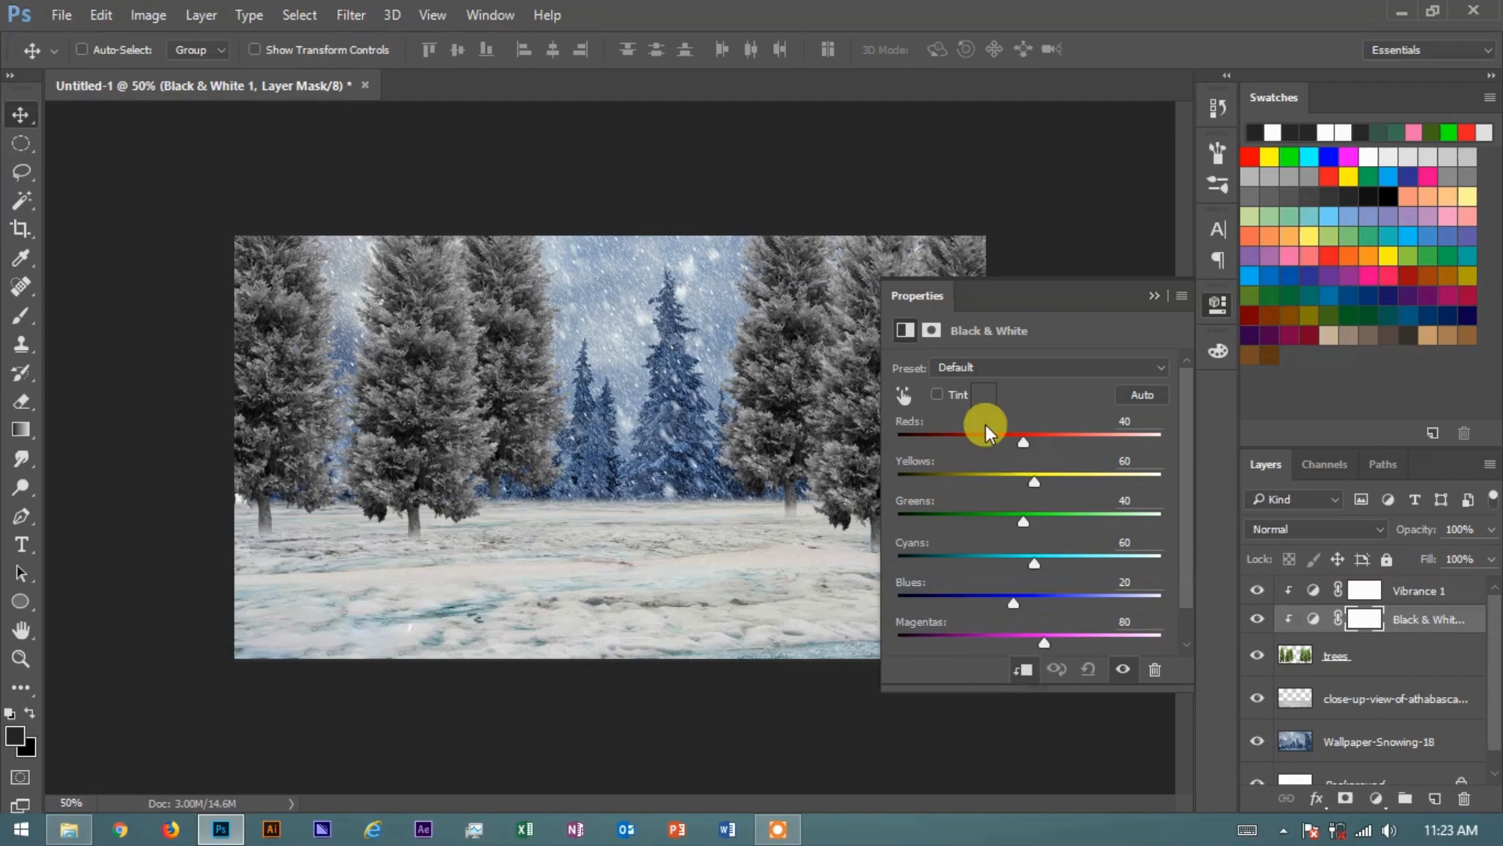
drag(1021, 445, 1079, 439)
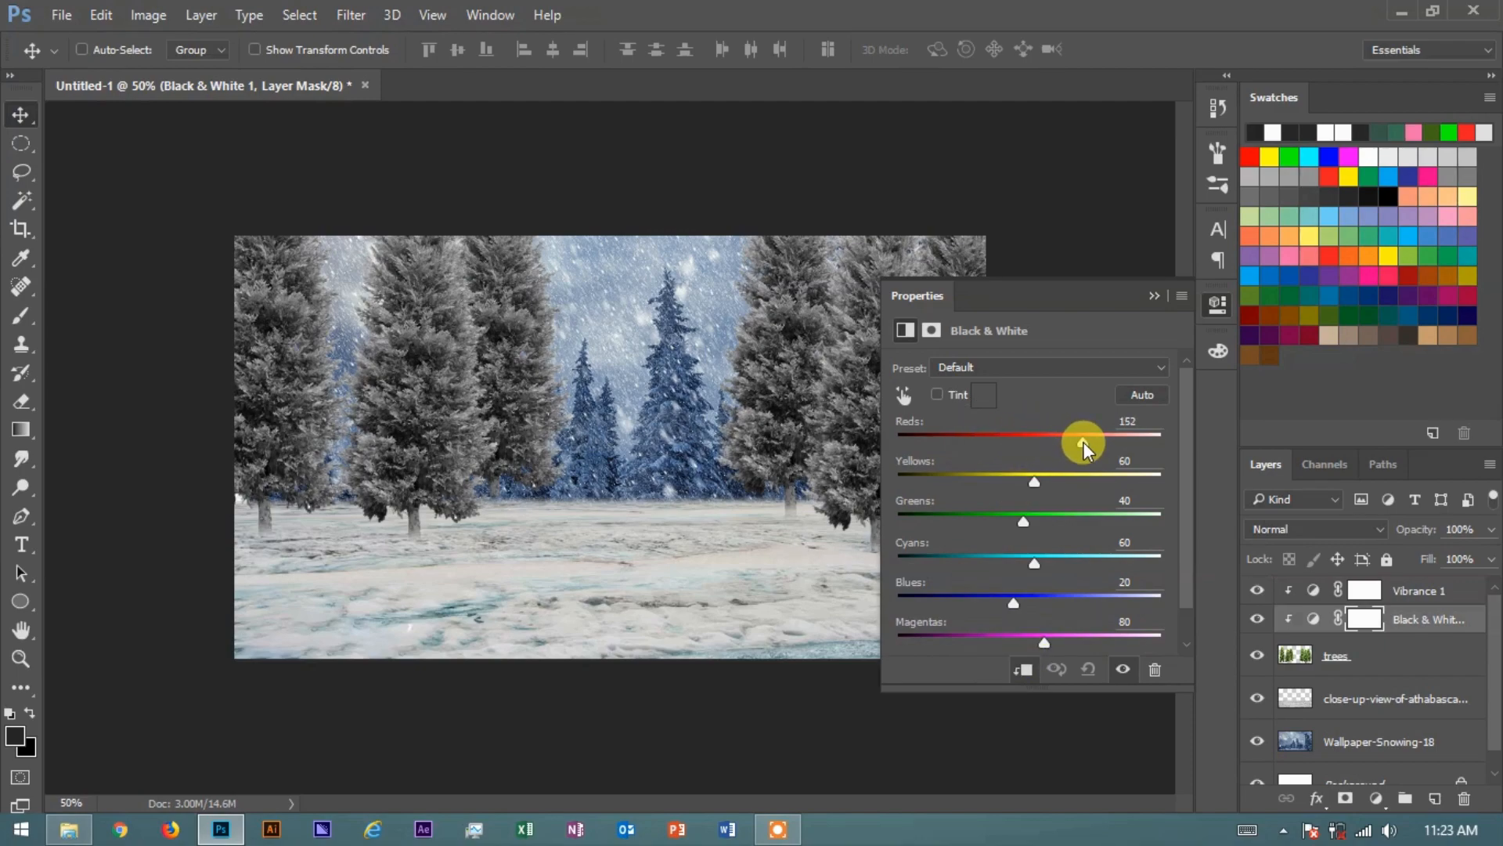
click(1154, 295)
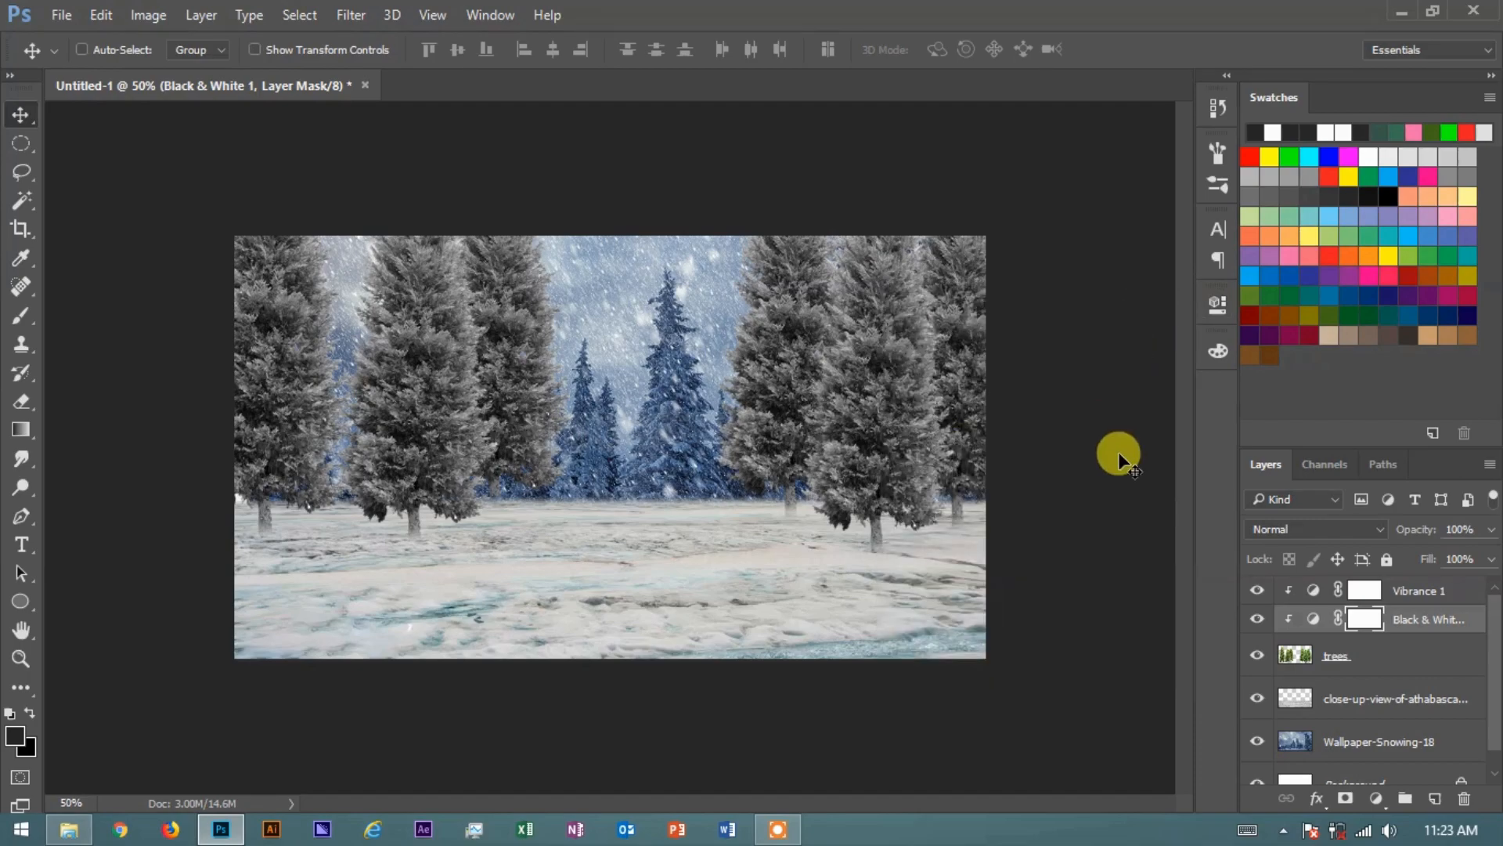
- Merge the Black & White and Vibrance adjustments down into the trees layer
right_click(1443, 604)
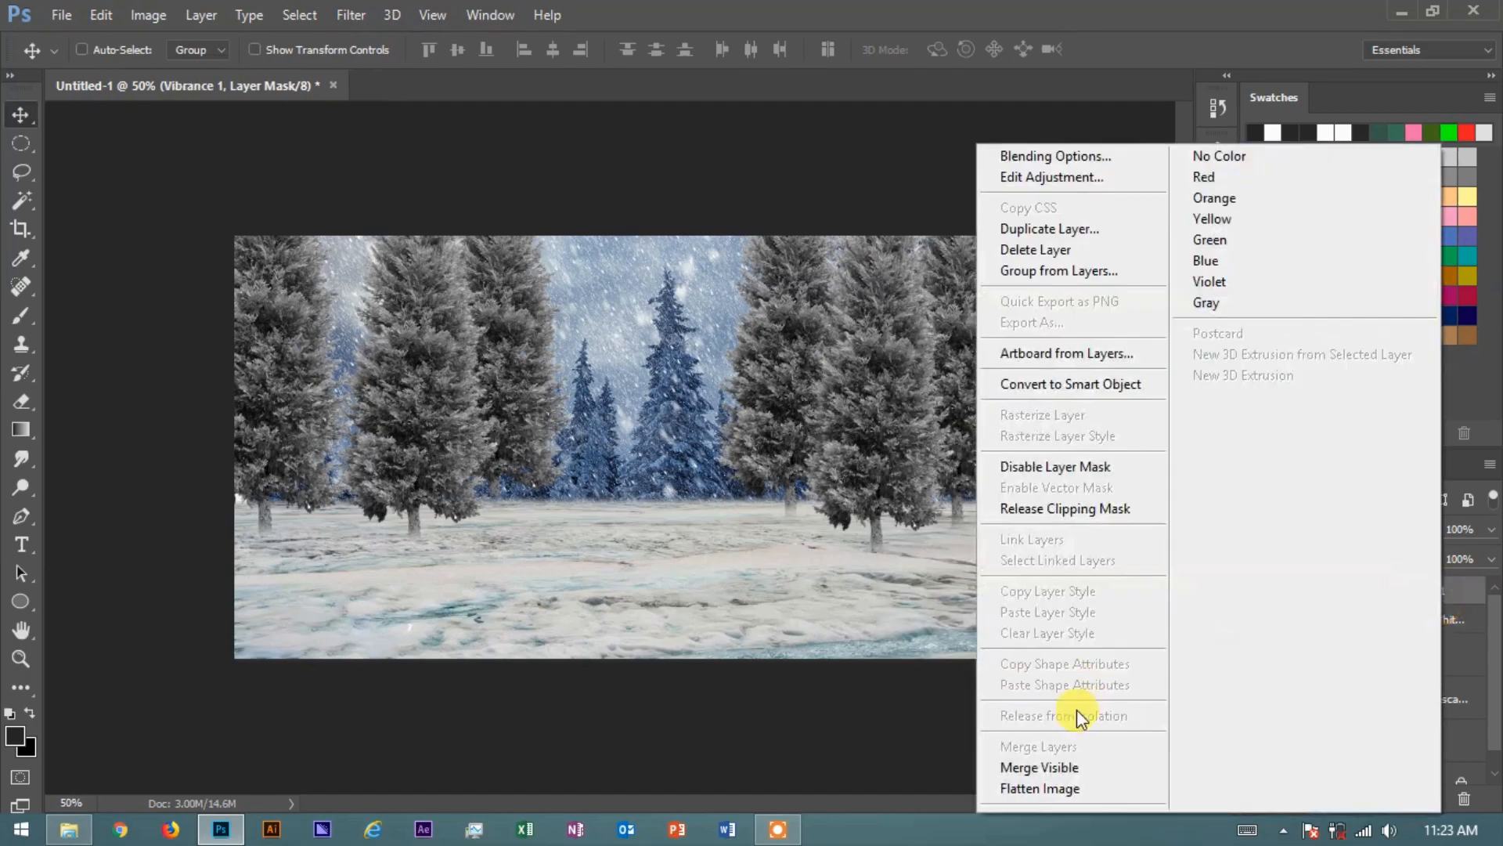
right_click(1452, 591)
click(1489, 626)
right_click(1451, 616)
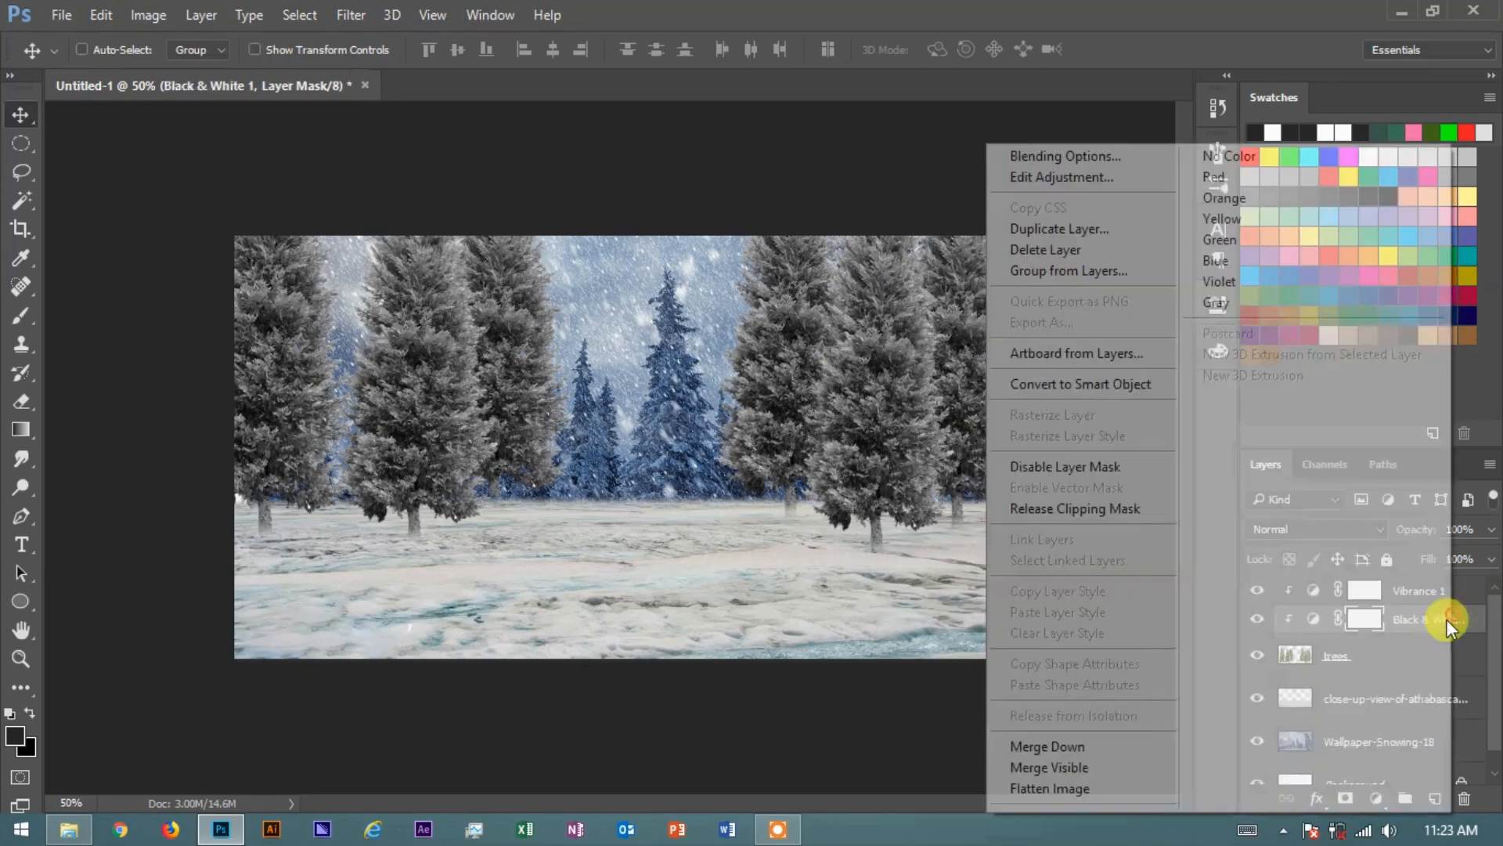
click(1104, 752)
right_click(1437, 590)
click(1106, 742)
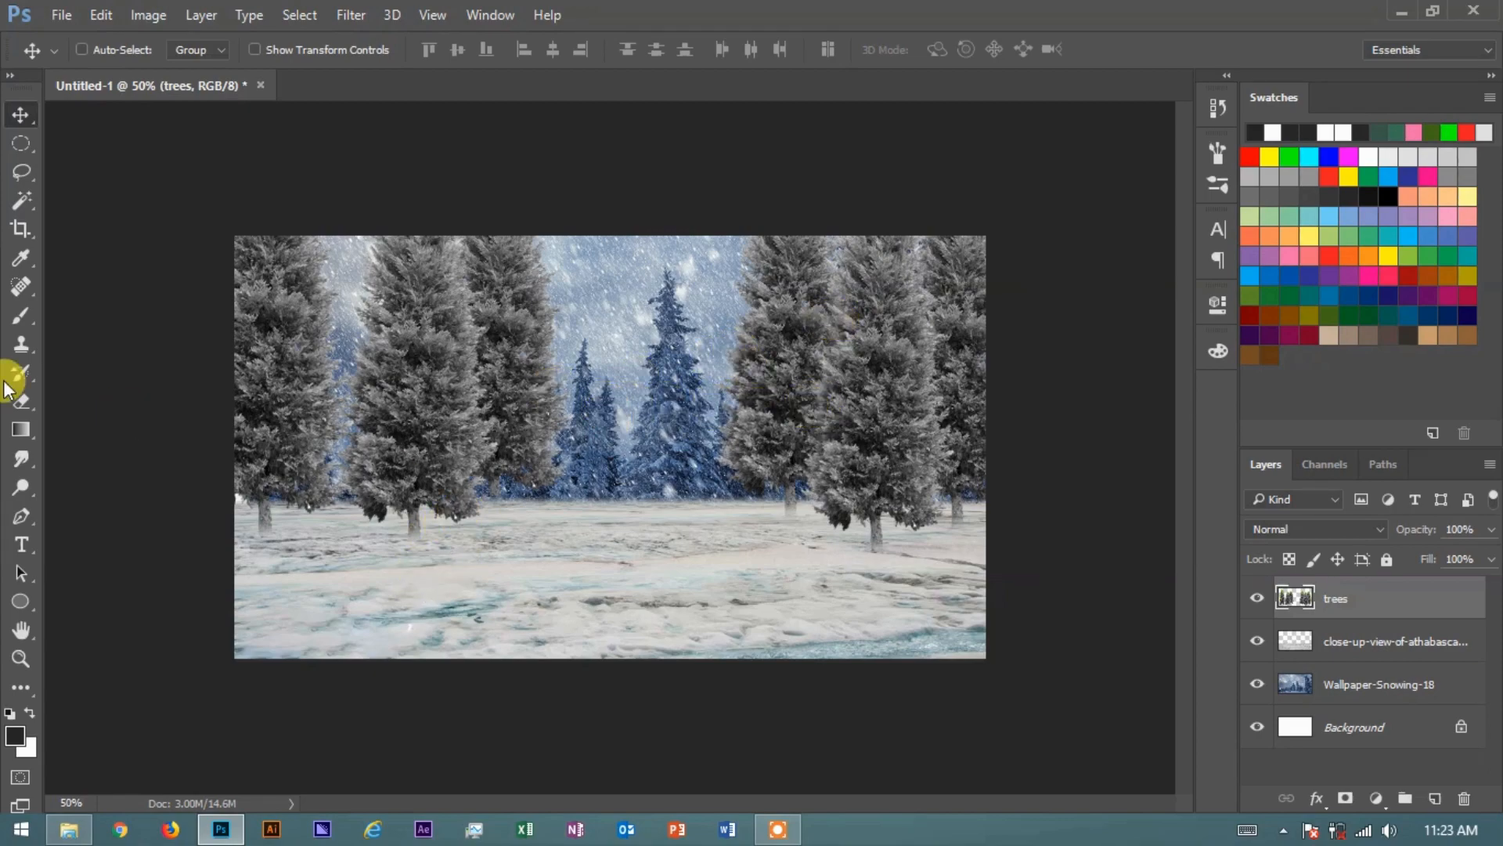
- Paint white mist over the lower branches of the front trees with a size 600 brush at 39% opacity
click(21, 317)
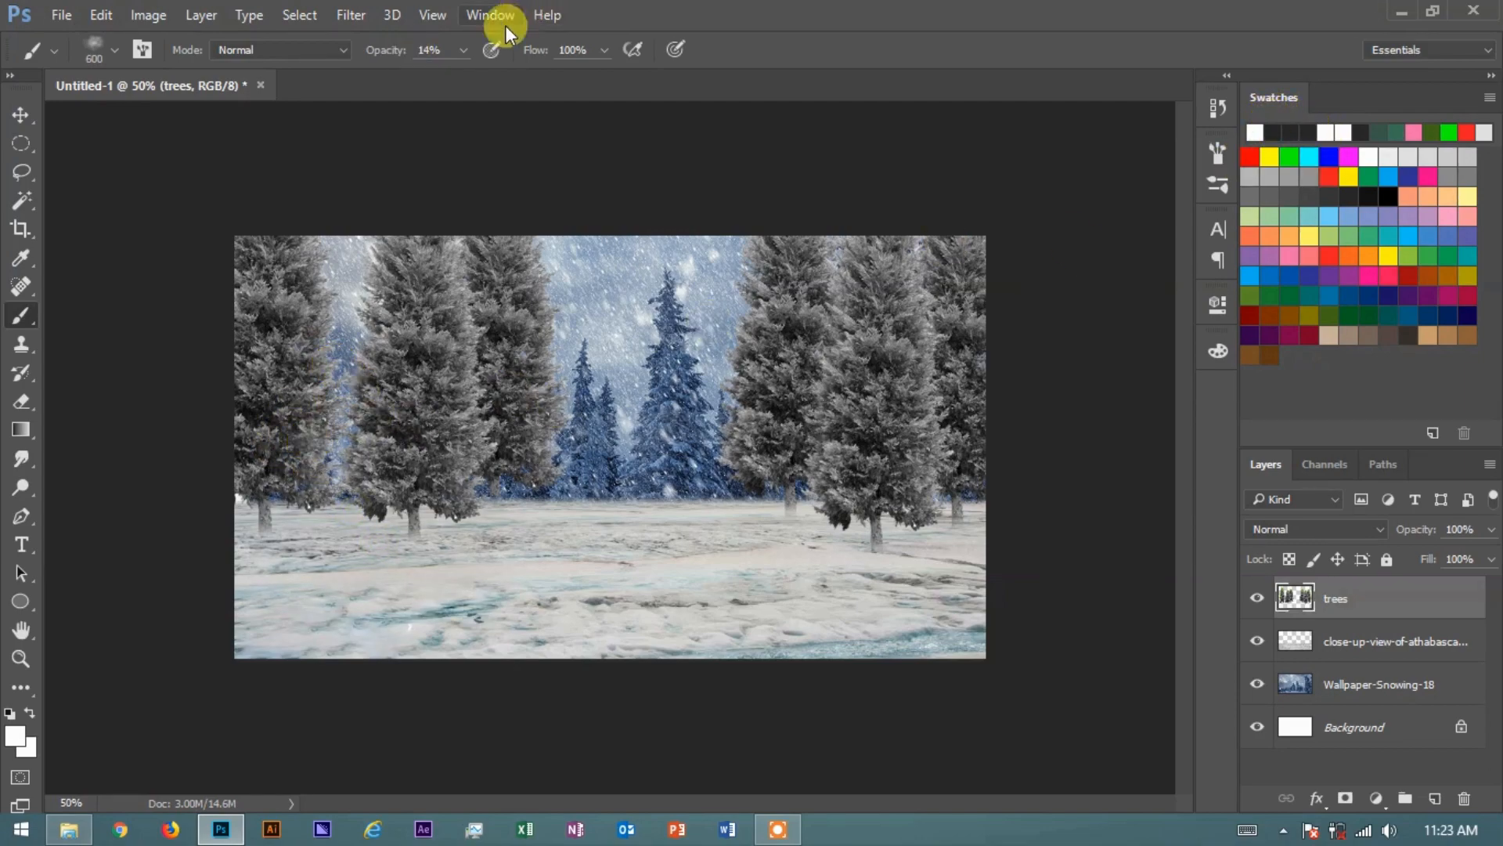
click(287, 493)
click(221, 523)
click(423, 515)
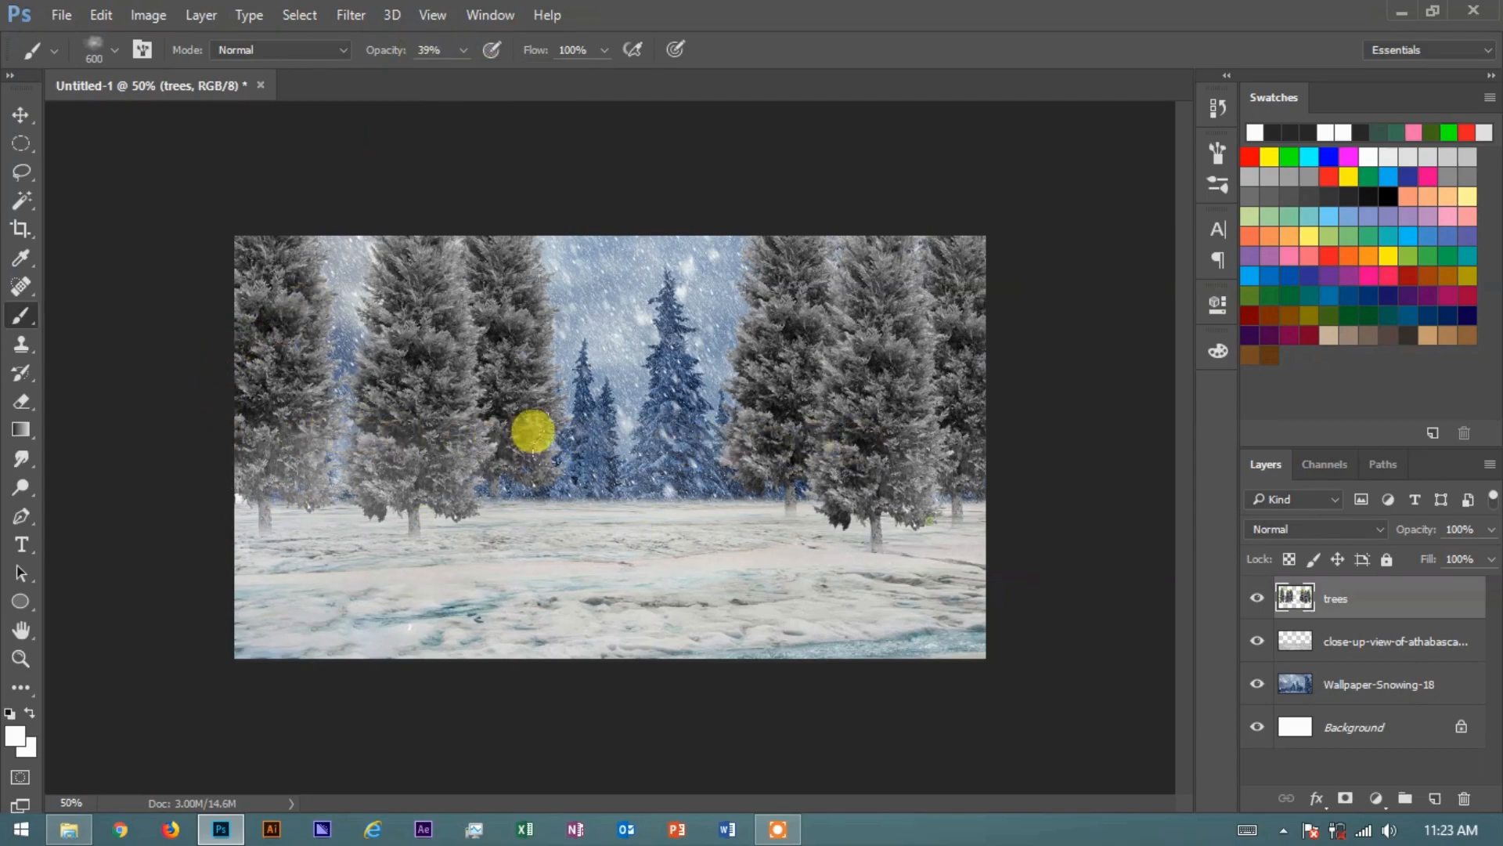
- Enlarge the brush to 1500, lower its opacity to 21% and paint soft white haze across the tree rows
key(bracketright)
key(bracketright)
key(bracketright)
key(bracketright)
key(bracketright)
key(bracketright)
key(bracketright)
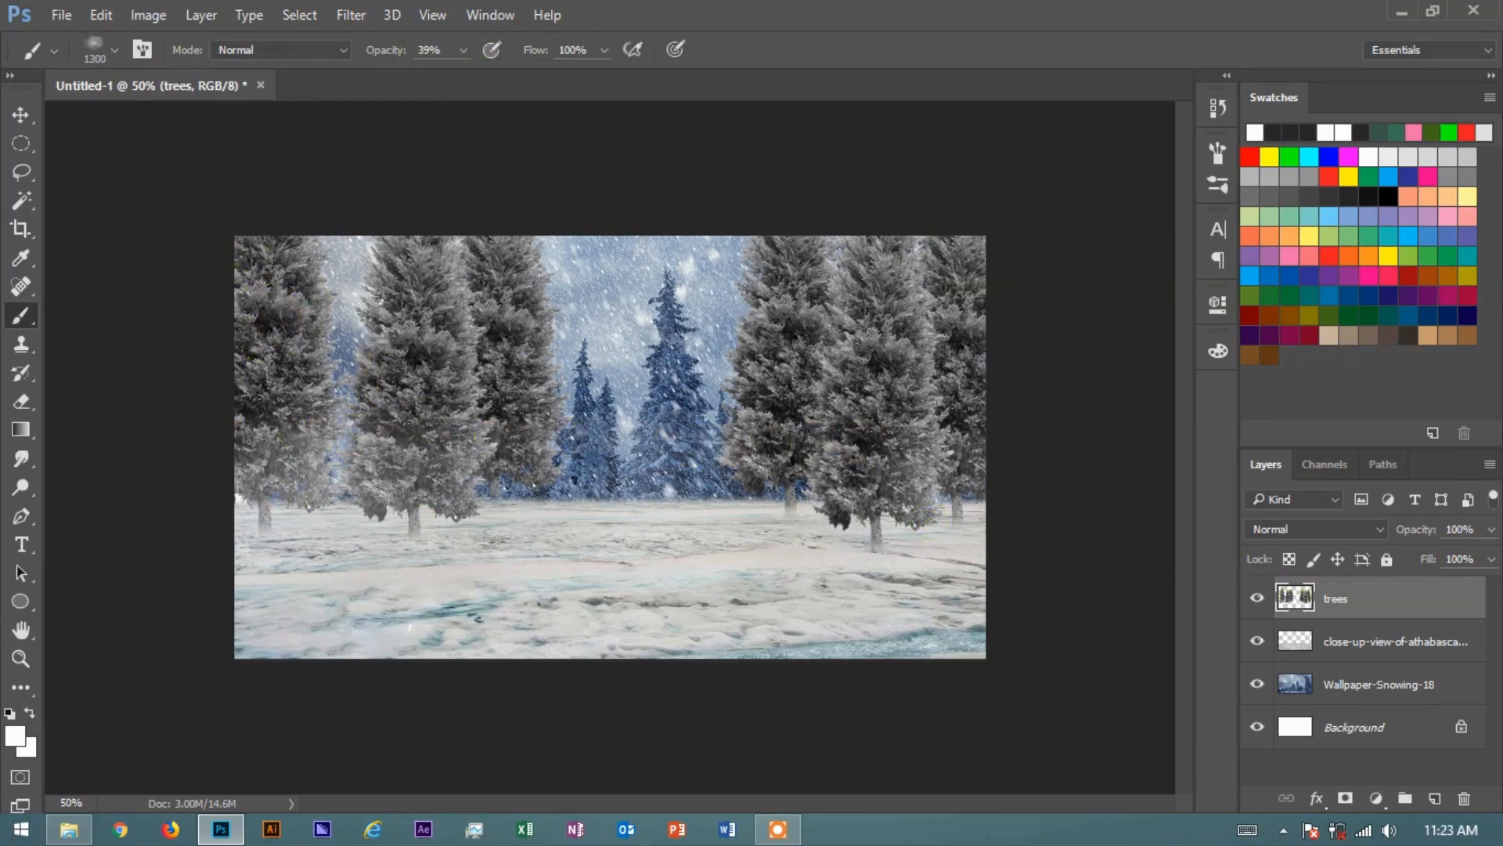
click(443, 76)
click(180, 176)
key(bracketright)
key(bracketright)
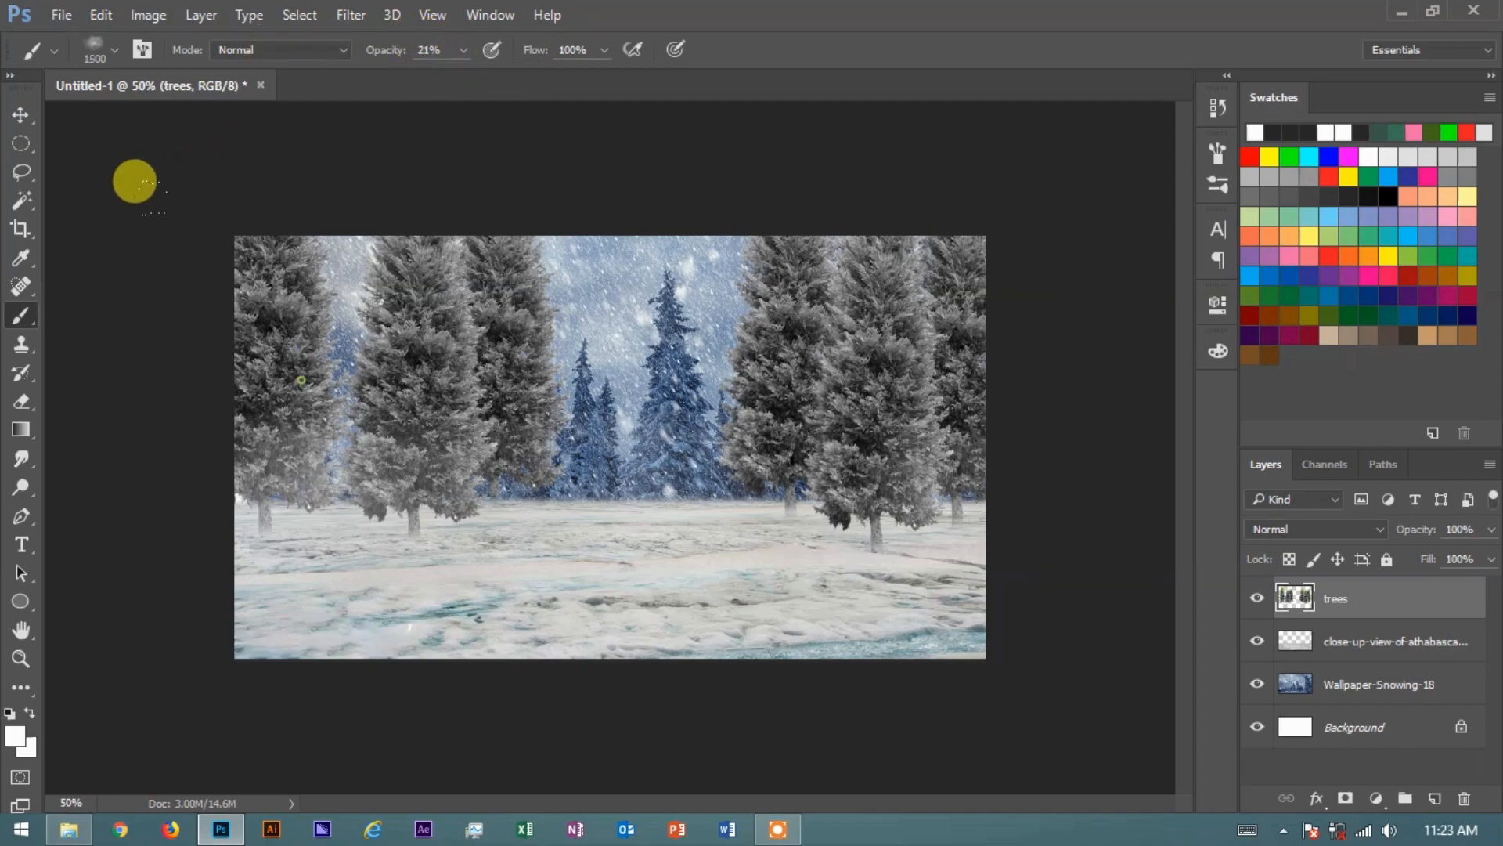
click(218, 177)
click(612, 160)
click(839, 433)
click(492, 242)
key(bracketleft)
click(220, 283)
- Paint white fog along the tree bases and across the horizon with a smaller brush at 21% opacity
key(bracketleft)
key(bracketleft)
key(bracketleft)
key(bracketleft)
key(bracketleft)
key(bracketleft)
key(bracketleft)
key(bracketleft)
key(bracketleft)
key(bracketleft)
key(bracketleft)
key(bracketleft)
drag(215, 540, 450, 502)
key(bracketright)
key(bracketright)
key(bracketright)
drag(185, 460, 1091, 460)
key(bracketright)
key(bracketright)
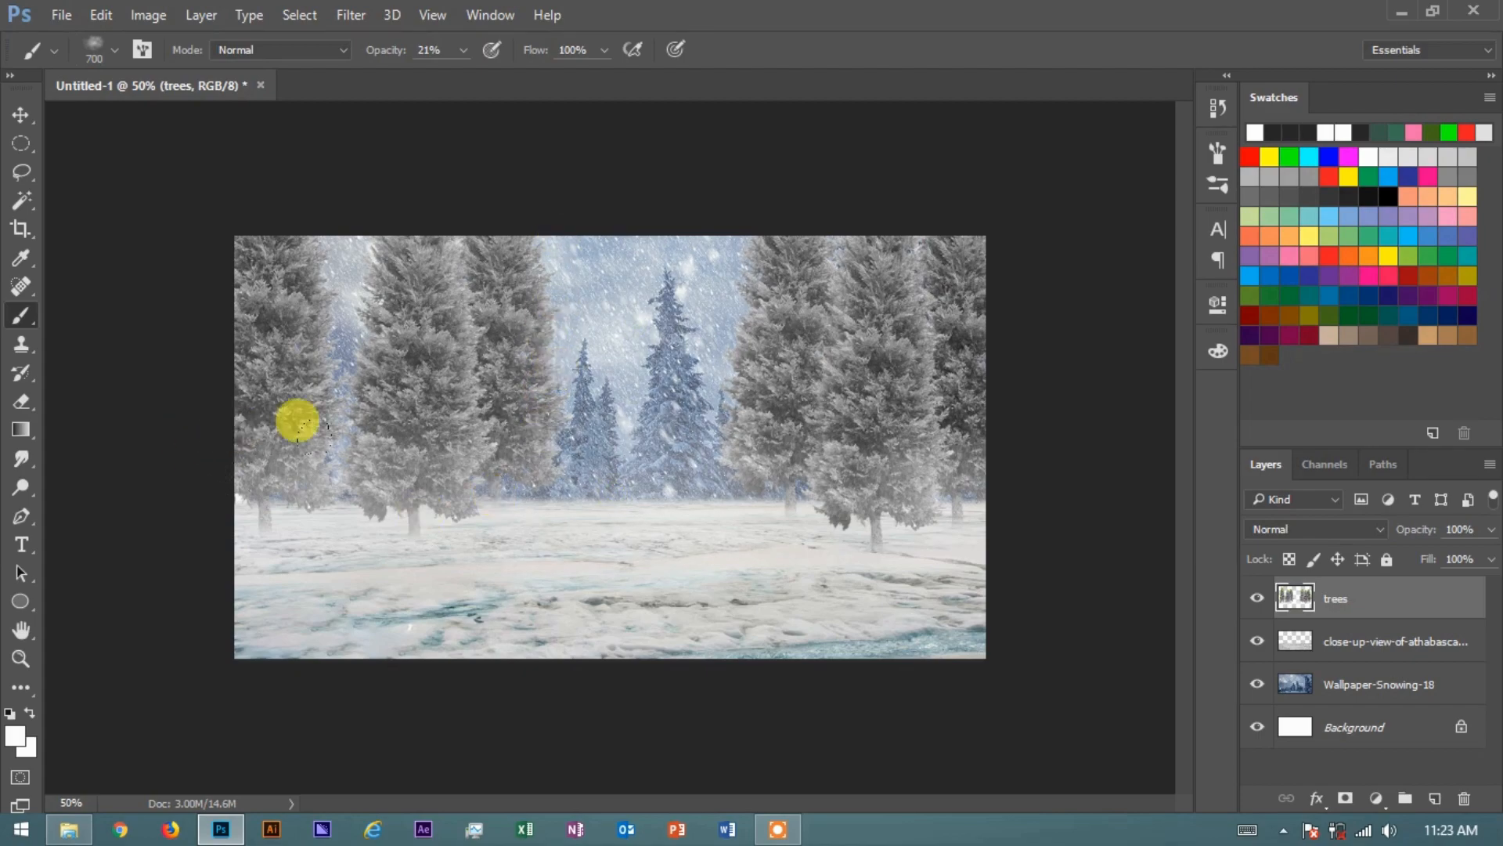
- Apply a Gaussian Blur with a 1.6 pixel radius to the Wallpaper-Snowing-18 layer and reduce the brush size to 150
click(1400, 685)
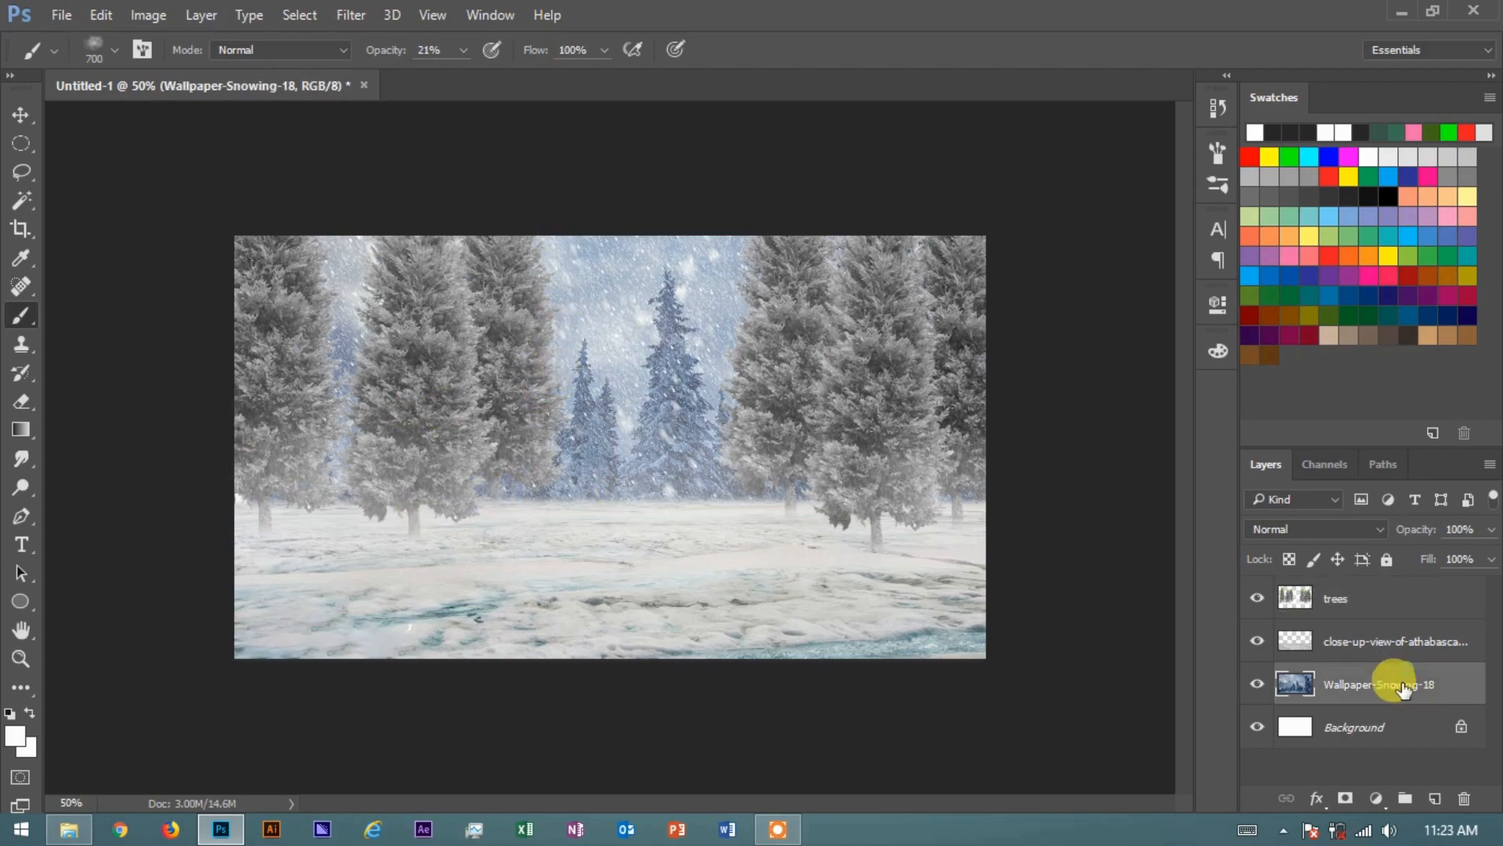
click(355, 17)
mouse_move(509, 258)
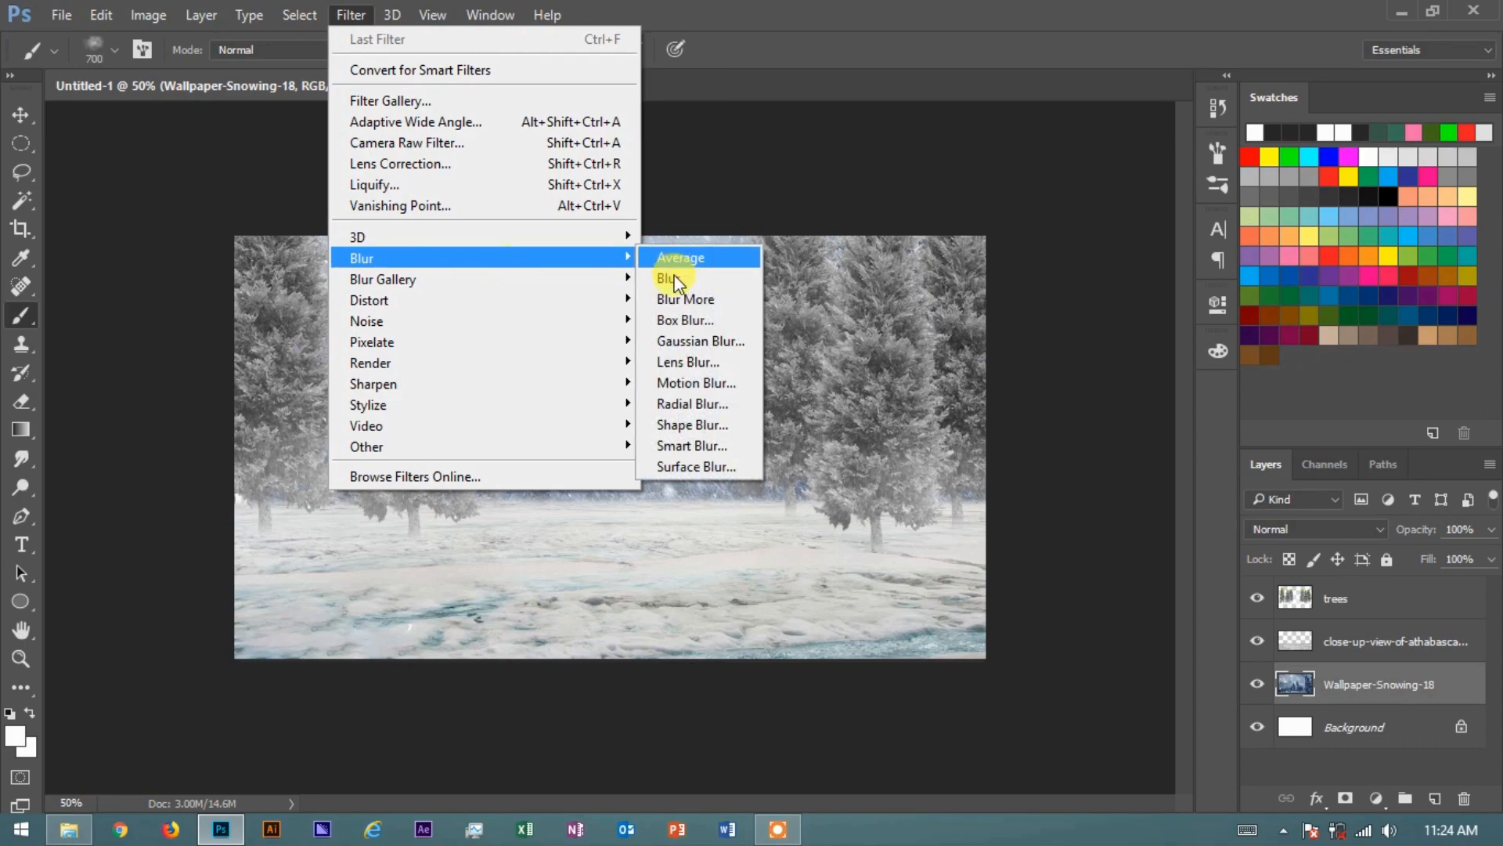
click(704, 341)
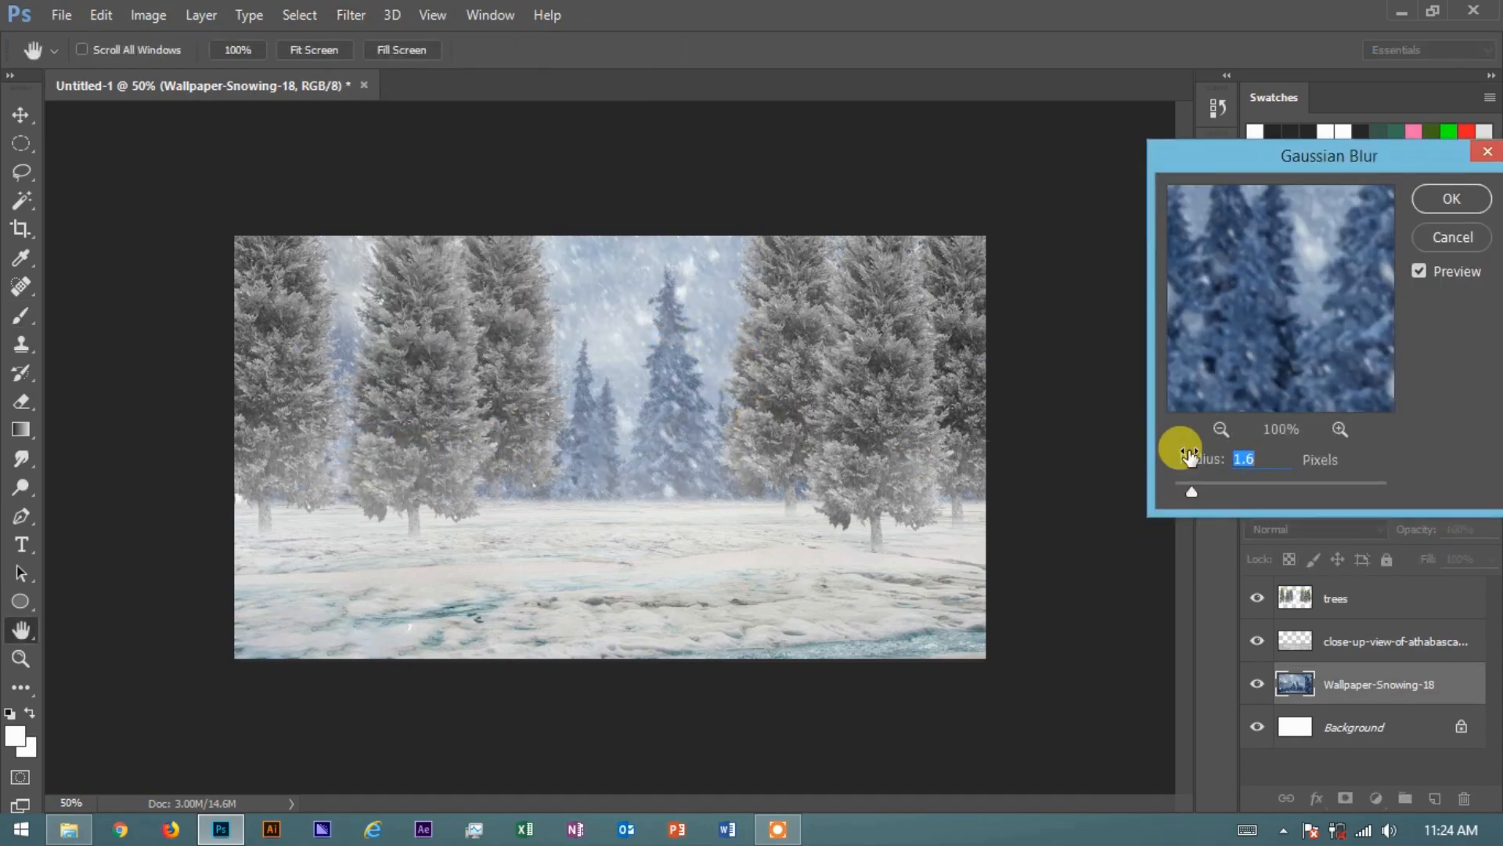
click(1445, 201)
key(b)
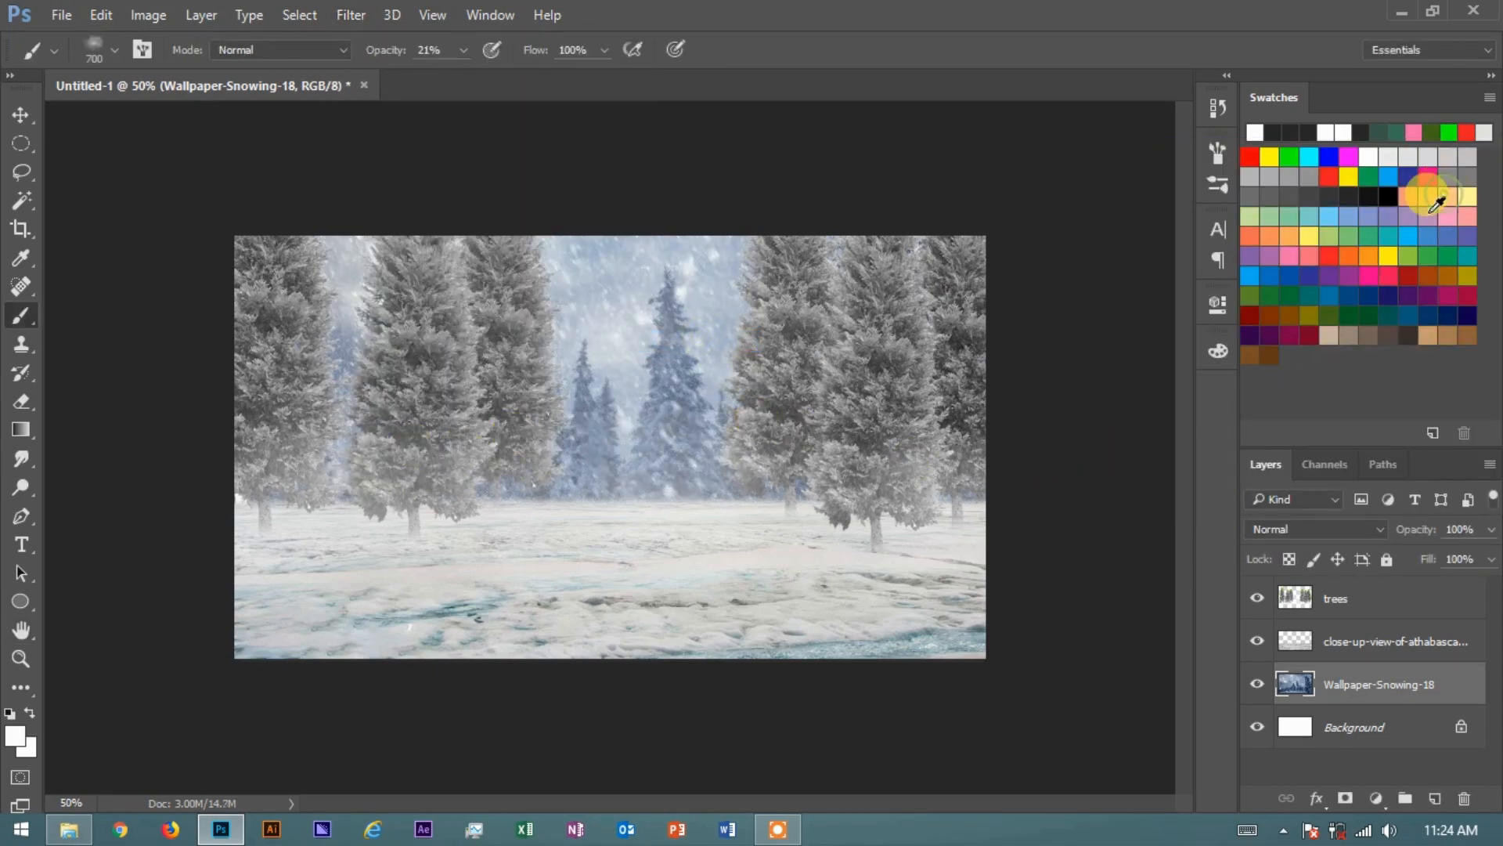
mouse_move(895, 596)
mouse_down()
mouse_move(920, 645)
mouse_move(947, 648)
mouse_up()
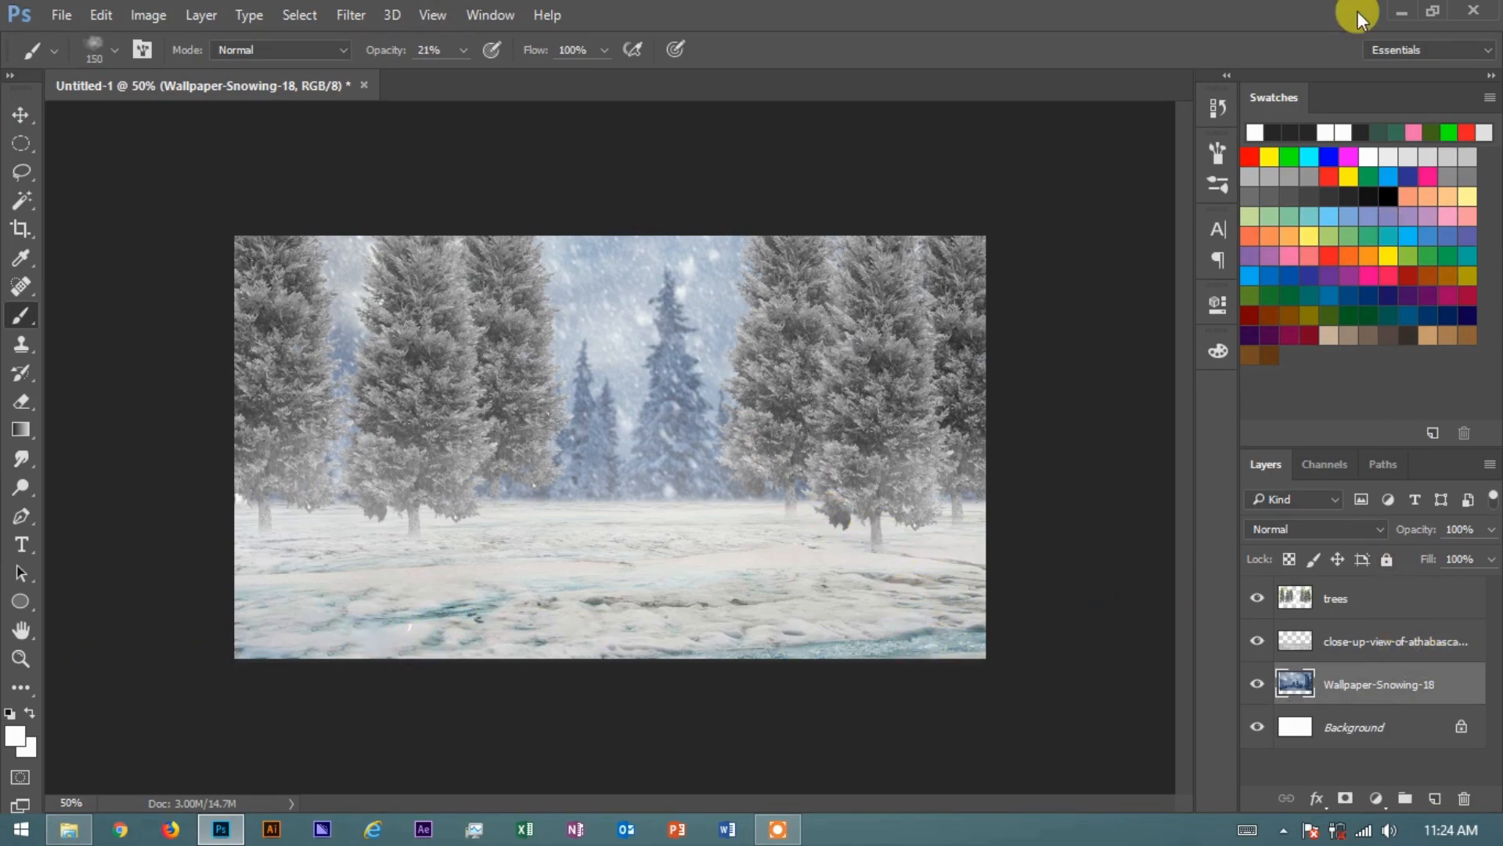
- Place the pubg_PNG48 character picture into the composite and move its layer above the trees layer
click(1401, 13)
drag(883, 306, 607, 523)
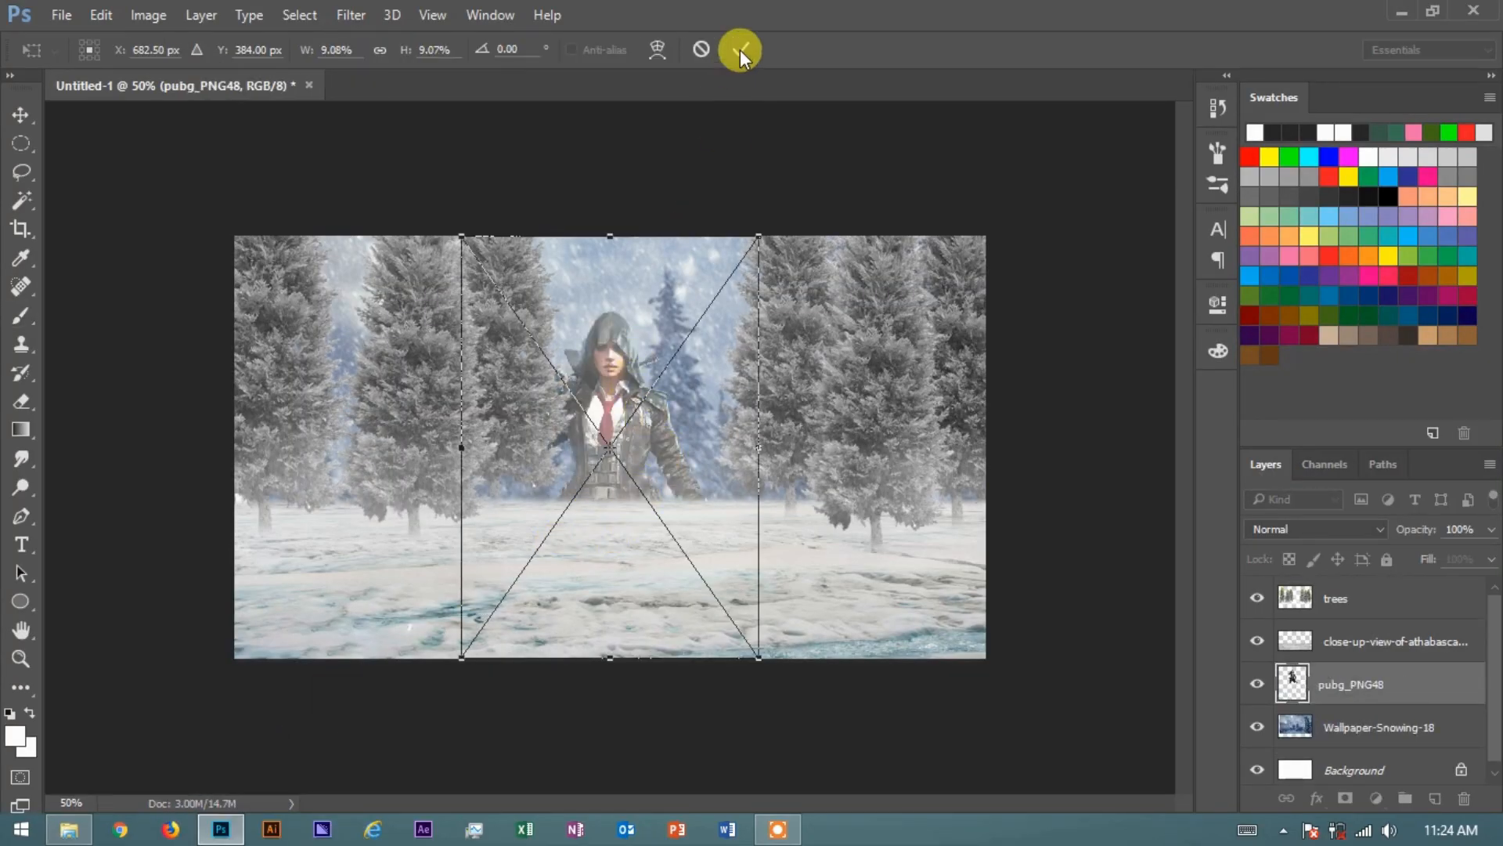
click(740, 49)
drag(1372, 689, 1376, 588)
- Rasterize the pubg_PNG48 layer and move the character slightly down and to the right in the centre of the scene
click(615, 515)
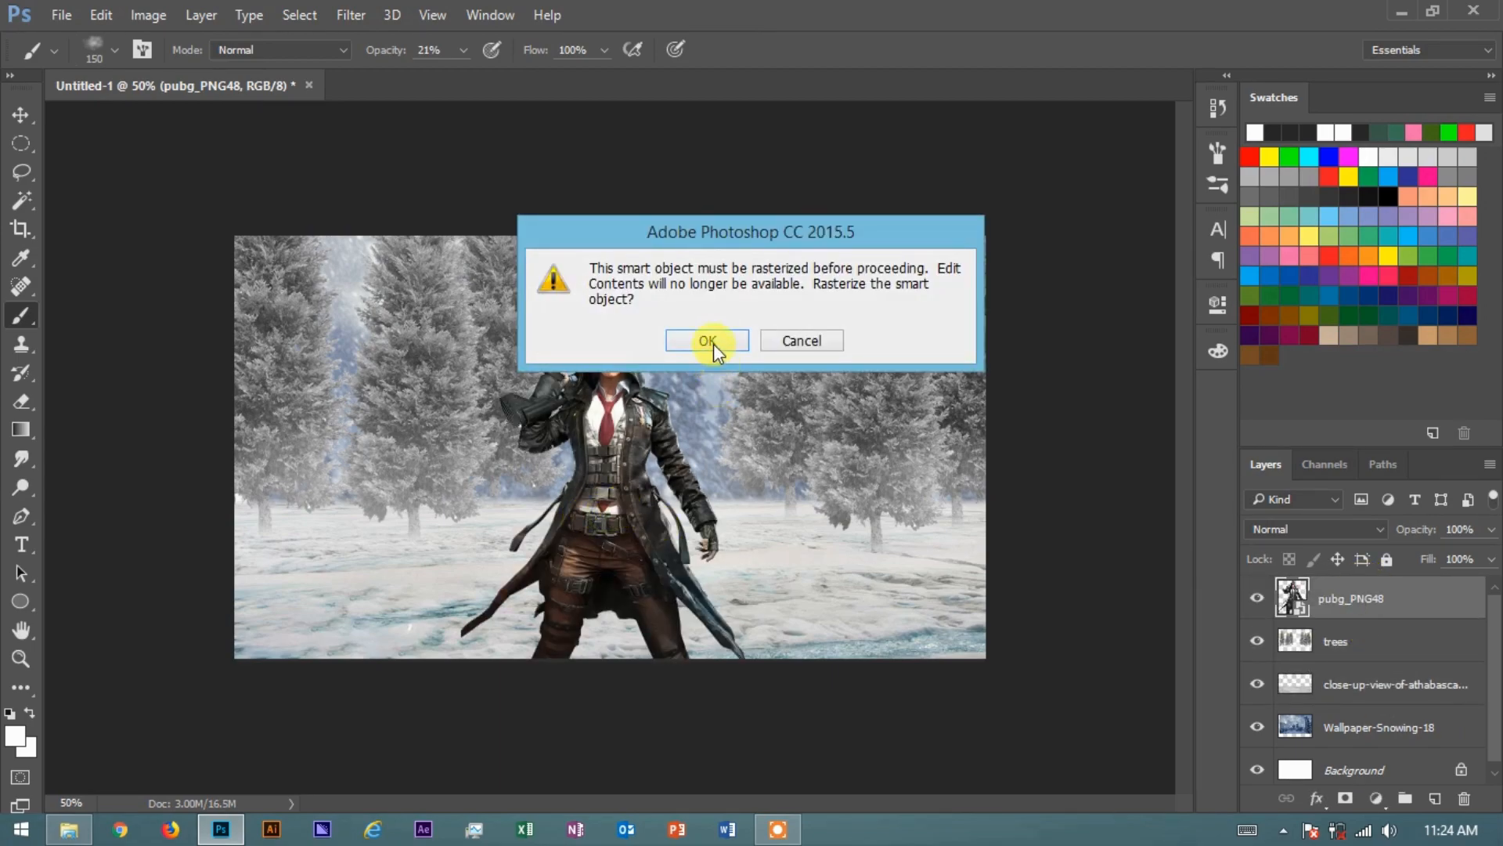
click(709, 342)
click(25, 116)
mouse_move(601, 429)
mouse_down()
mouse_move(636, 425)
mouse_move(612, 436)
mouse_move(624, 448)
mouse_up()
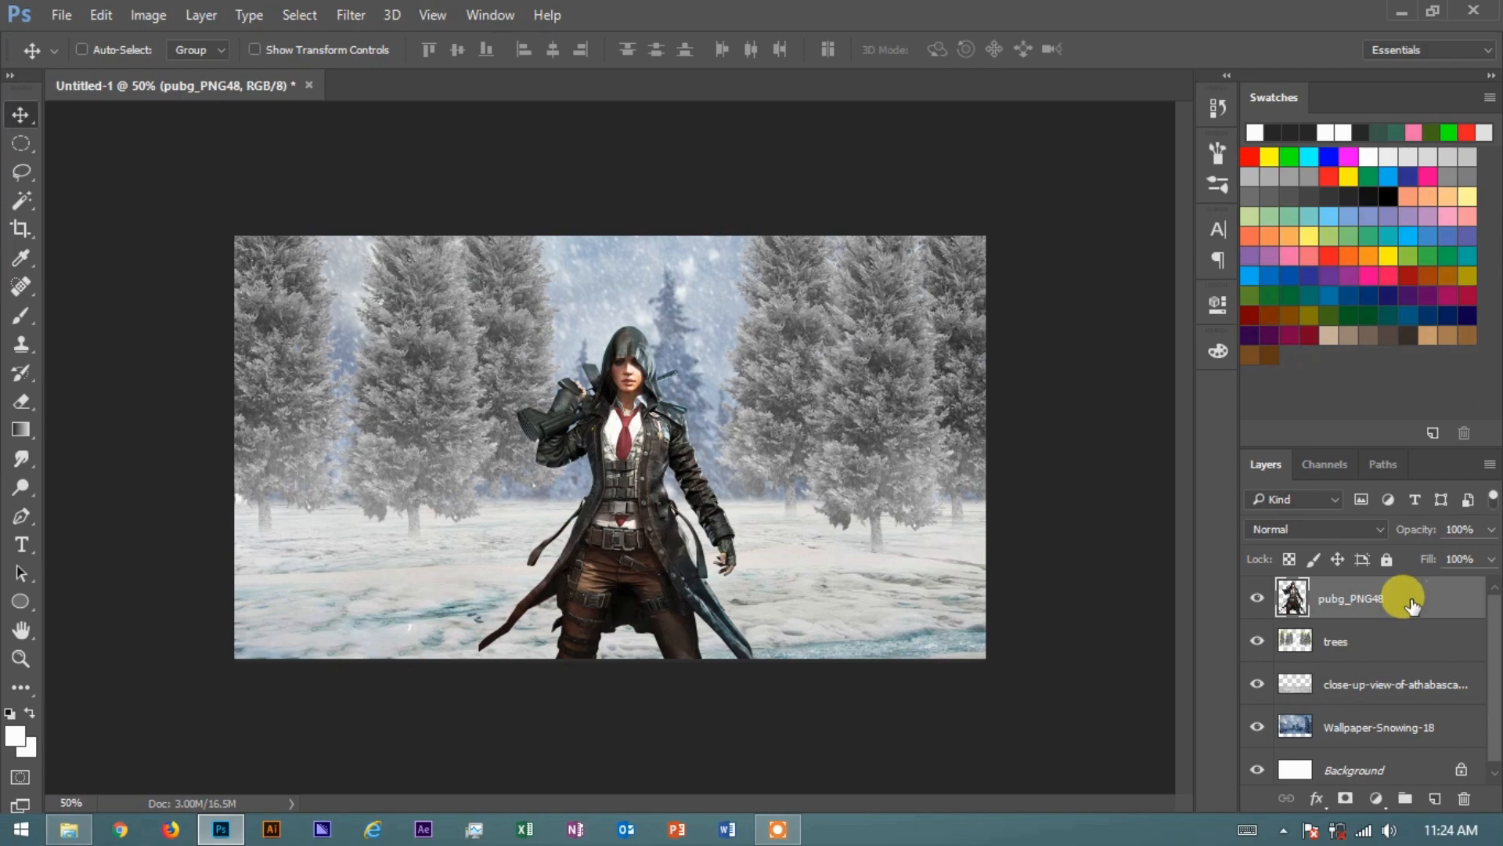
drag(656, 567, 655, 557)
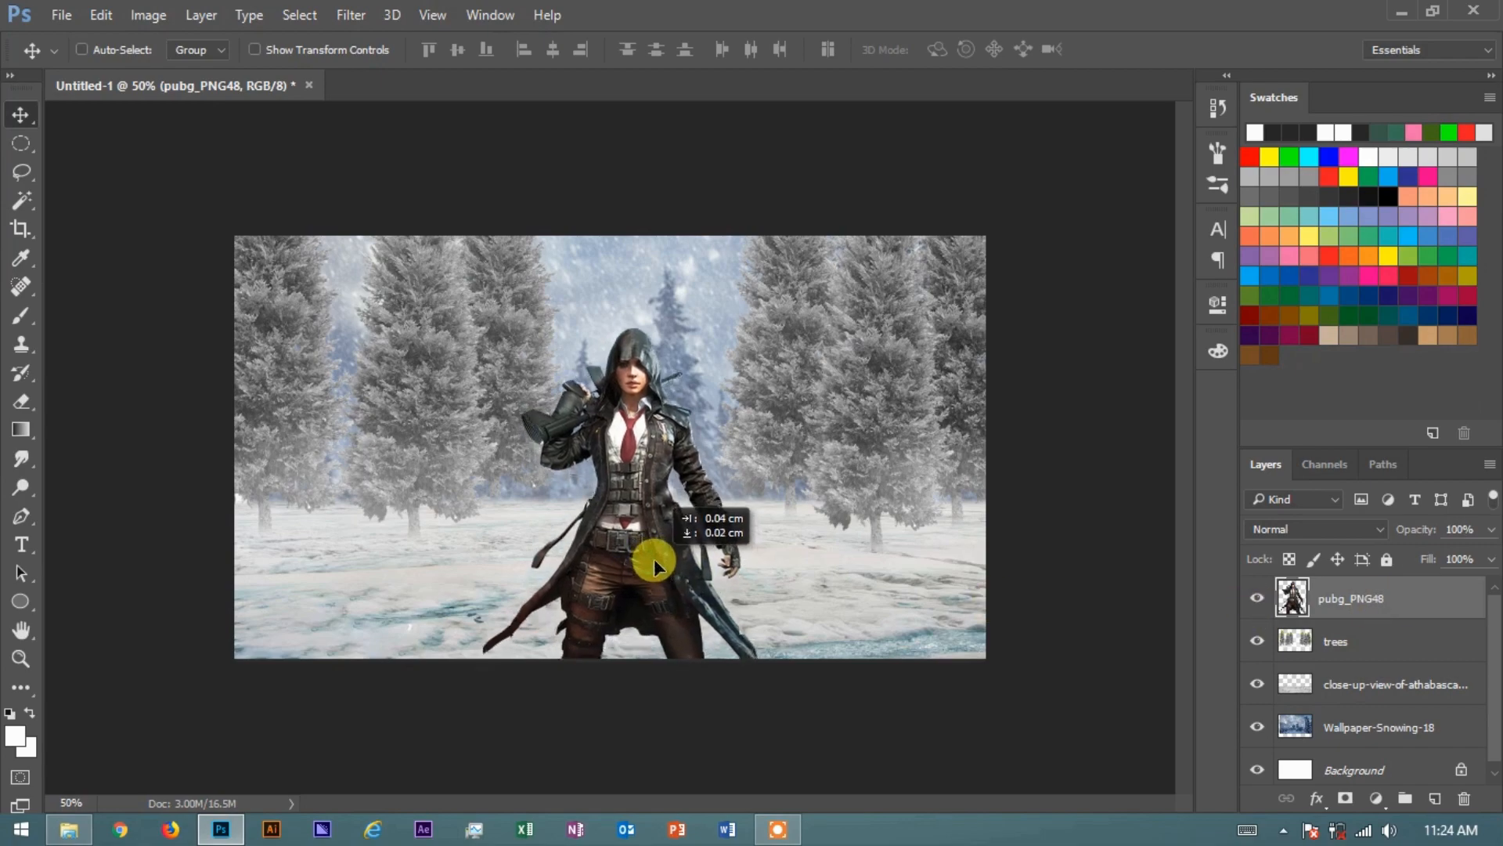
- Add a new layer above the character and paint white mist along the bottom of the snow with a size 500 brush at 21% opacity
click(1433, 797)
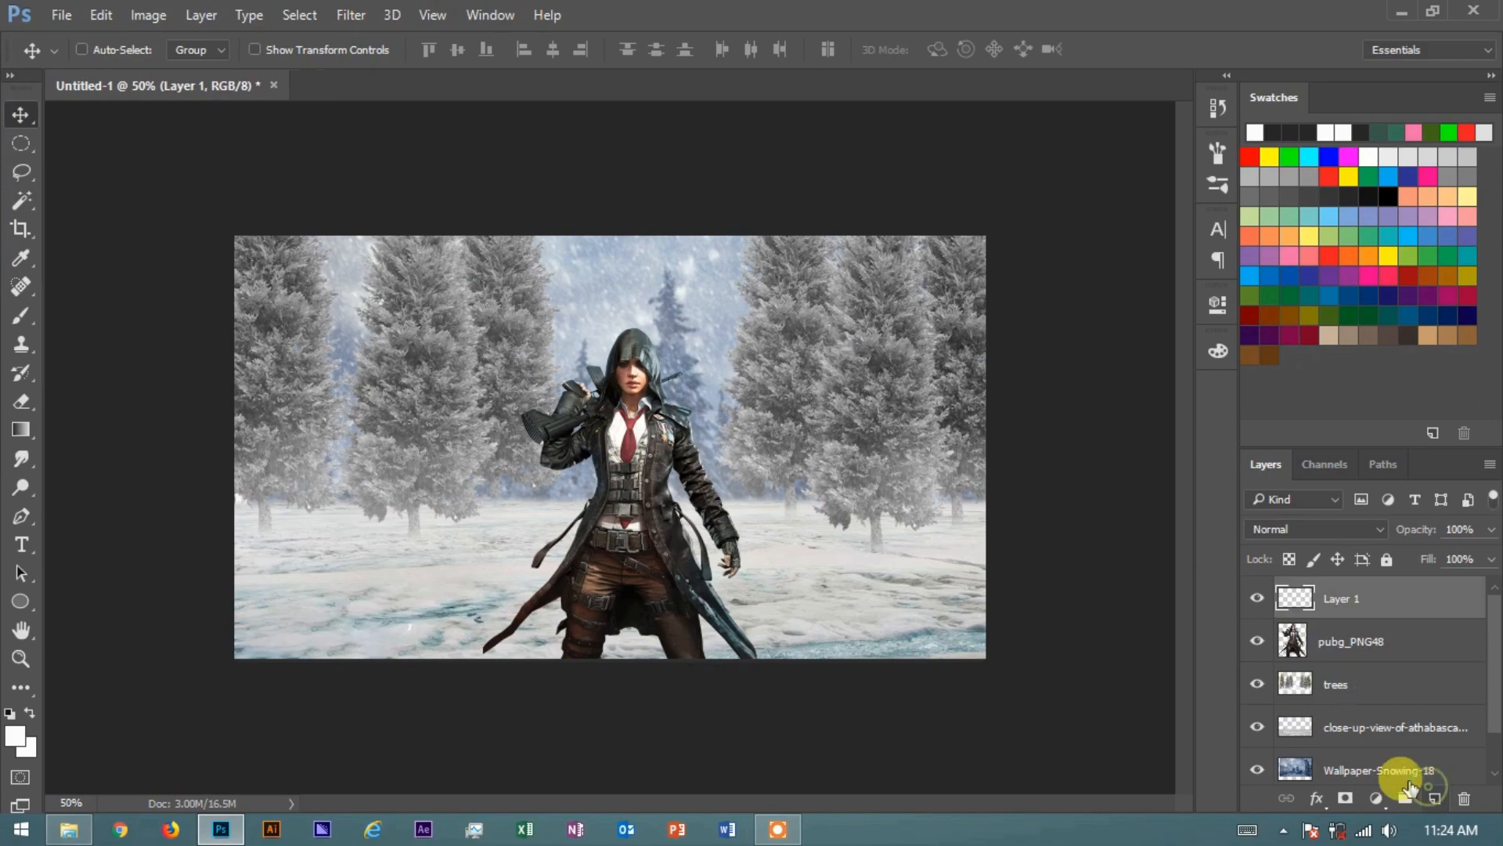
click(22, 321)
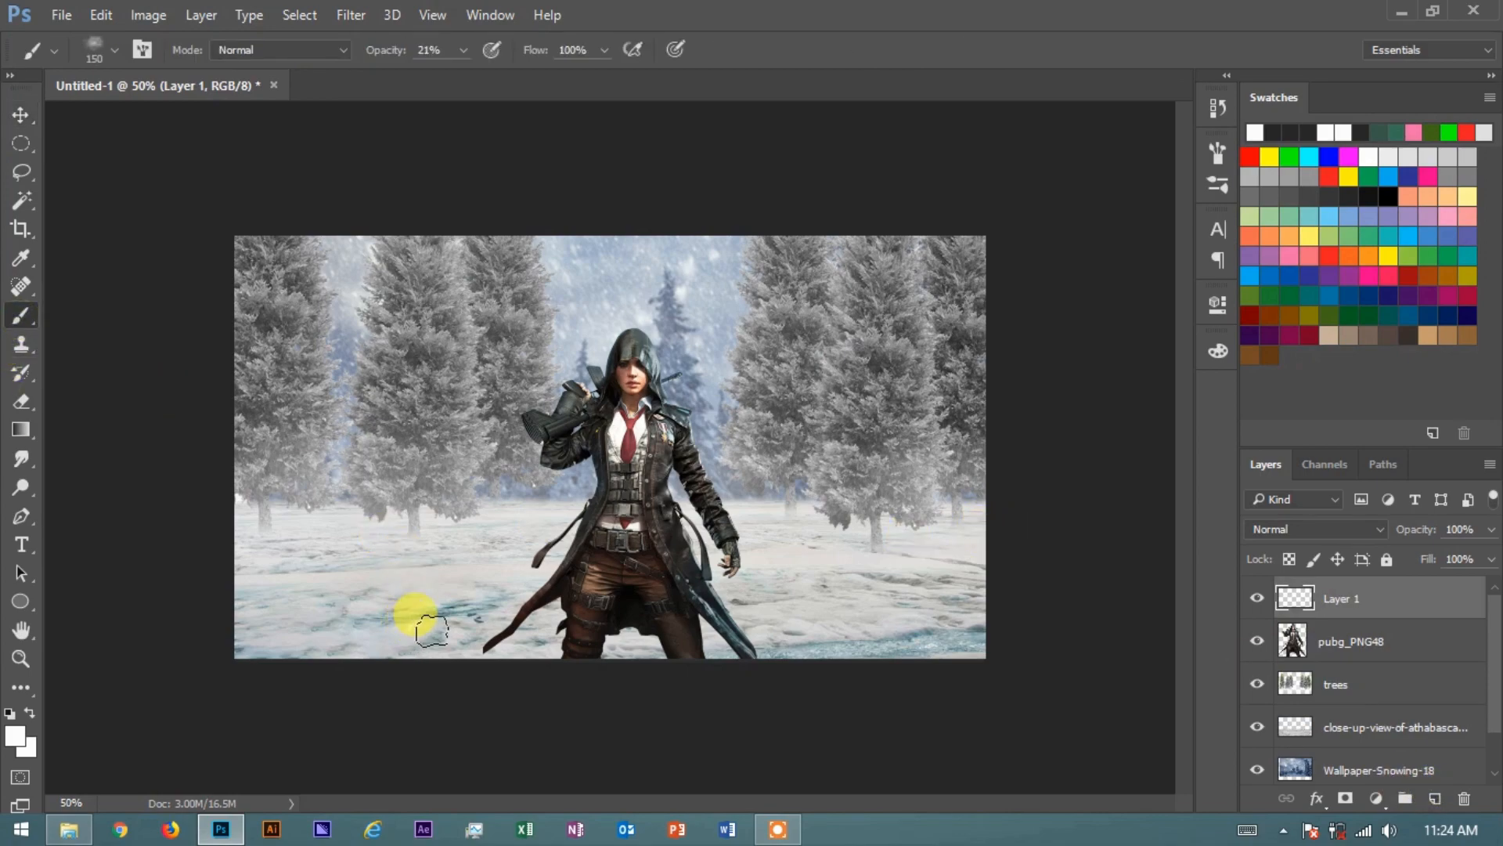
key(bracketright)
mouse_move(224, 662)
mouse_down()
mouse_move(638, 683)
mouse_move(690, 670)
mouse_move(419, 667)
mouse_move(445, 633)
mouse_move(726, 629)
mouse_up()
mouse_move(1007, 664)
mouse_down()
mouse_move(202, 603)
mouse_move(768, 633)
mouse_up()
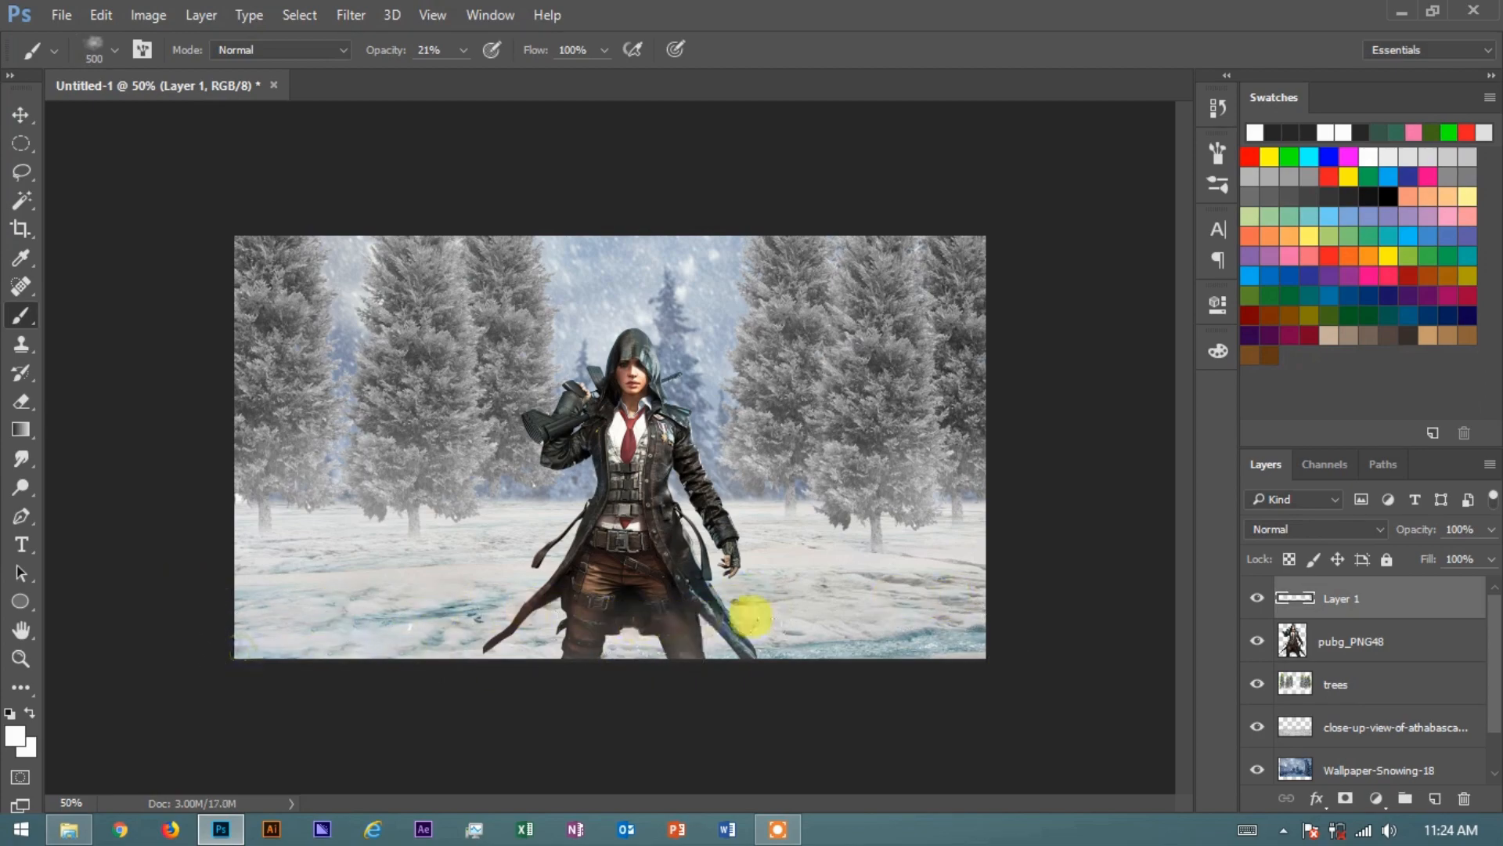
- Enlarge the brush to 1400, lower its opacity to 4% and paint faint white haze over the scene on the mist layer
key(bracketright)
key(bracketright)
drag(439, 73, 443, 76)
click(523, 330)
key(bracketright)
key(bracketright)
key(bracketright)
key(bracketright)
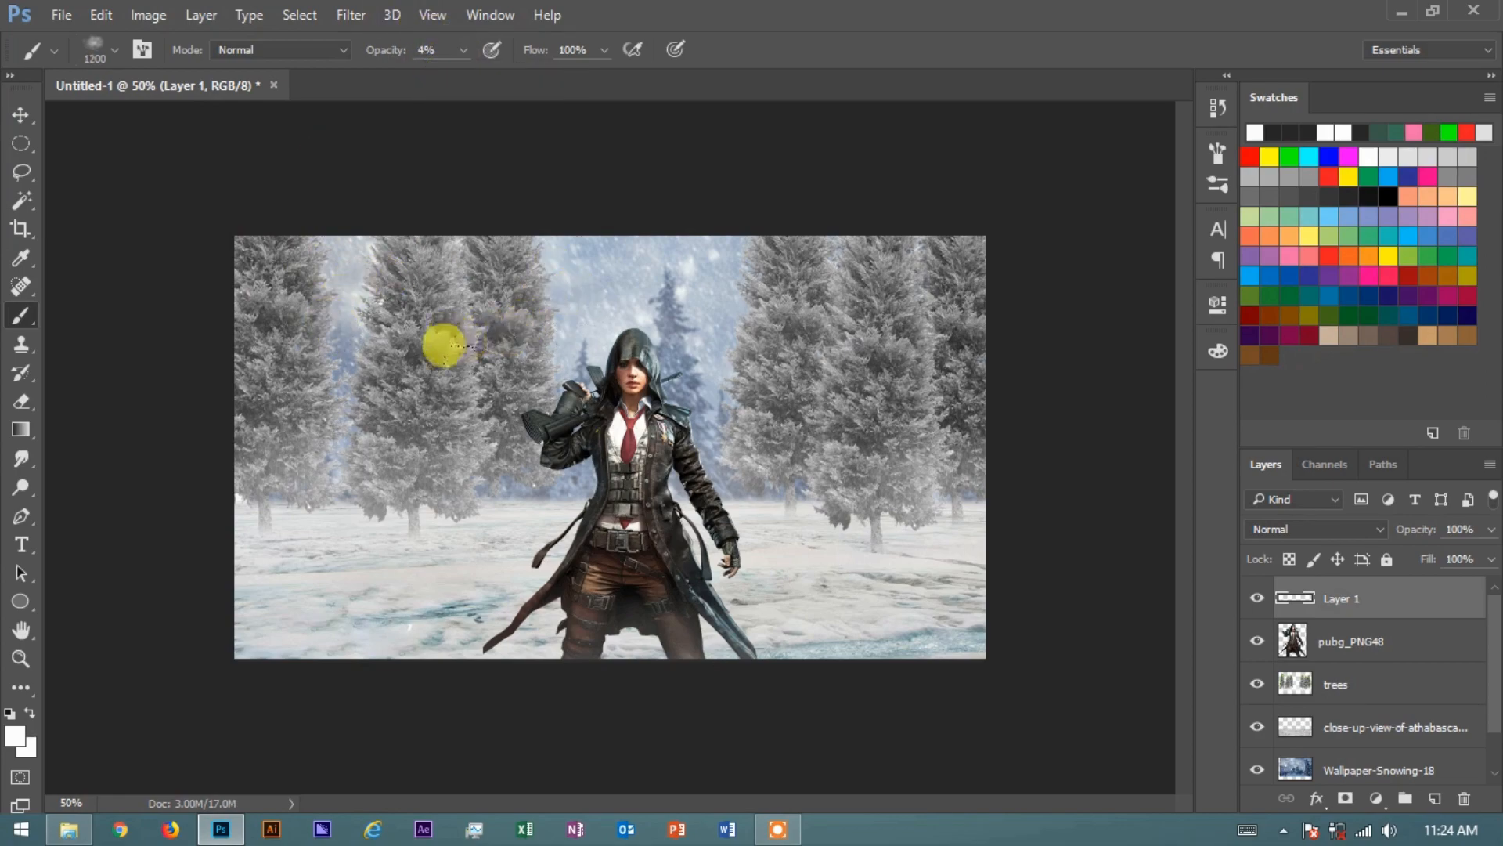
key(bracketright)
key(bracketright)
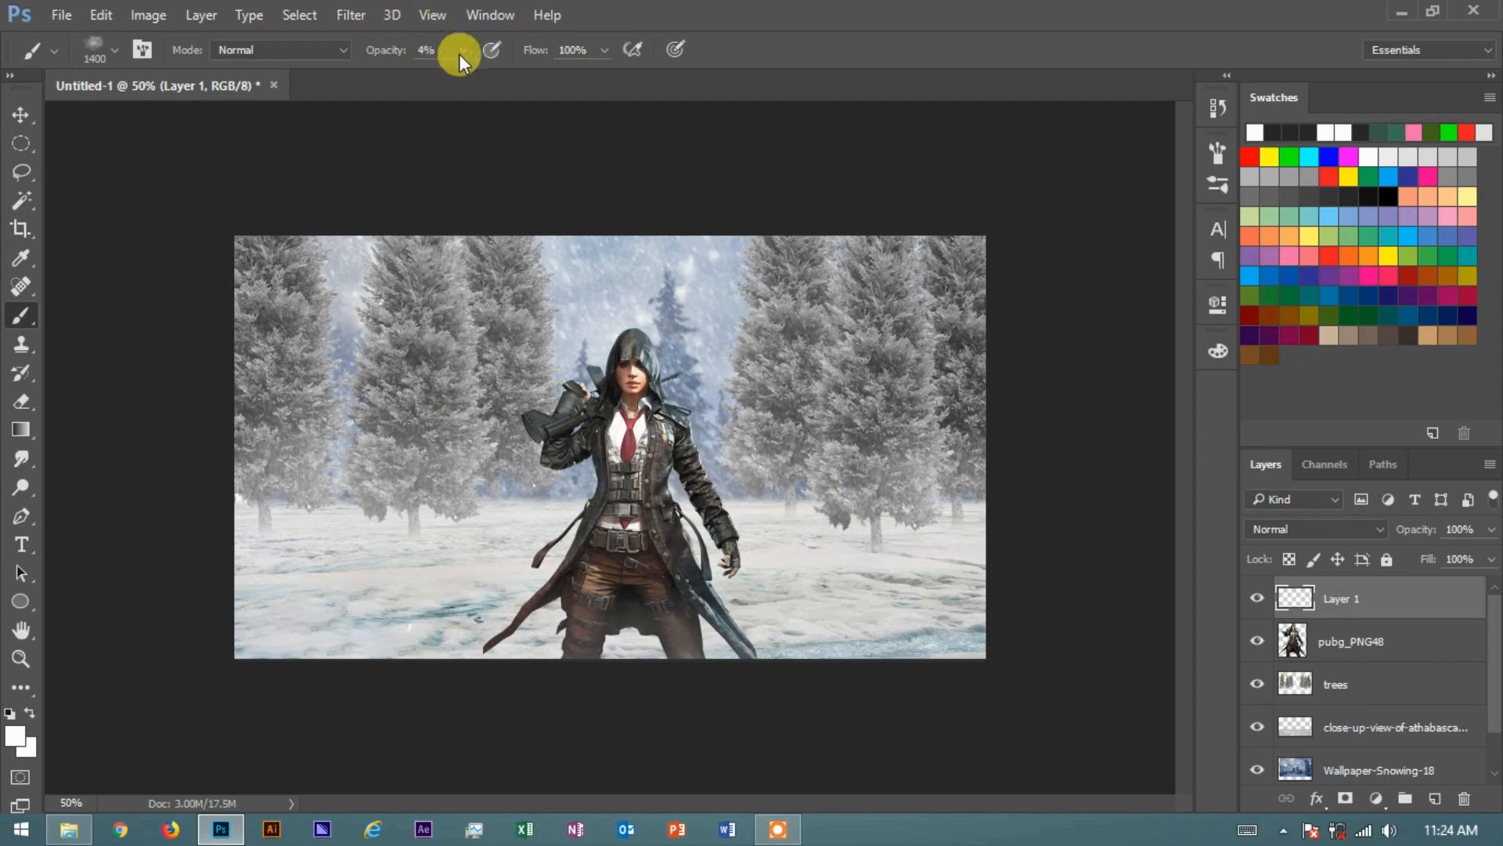
- Raise the brush opacity to 10% and paint more white haze over the trees and character on Layer 1
drag(462, 88, 468, 73)
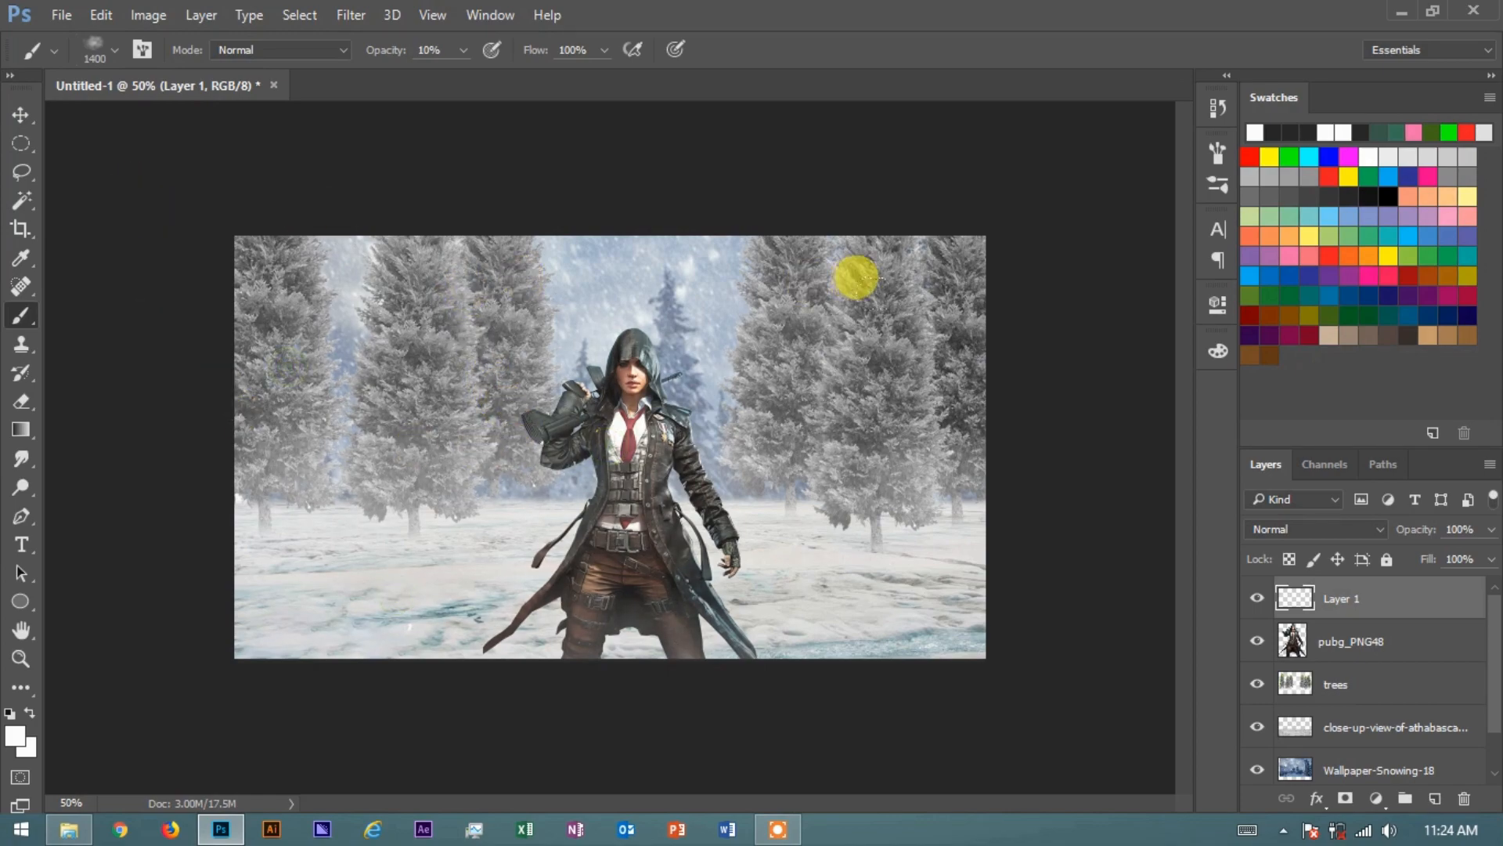
click(1383, 649)
click(1365, 603)
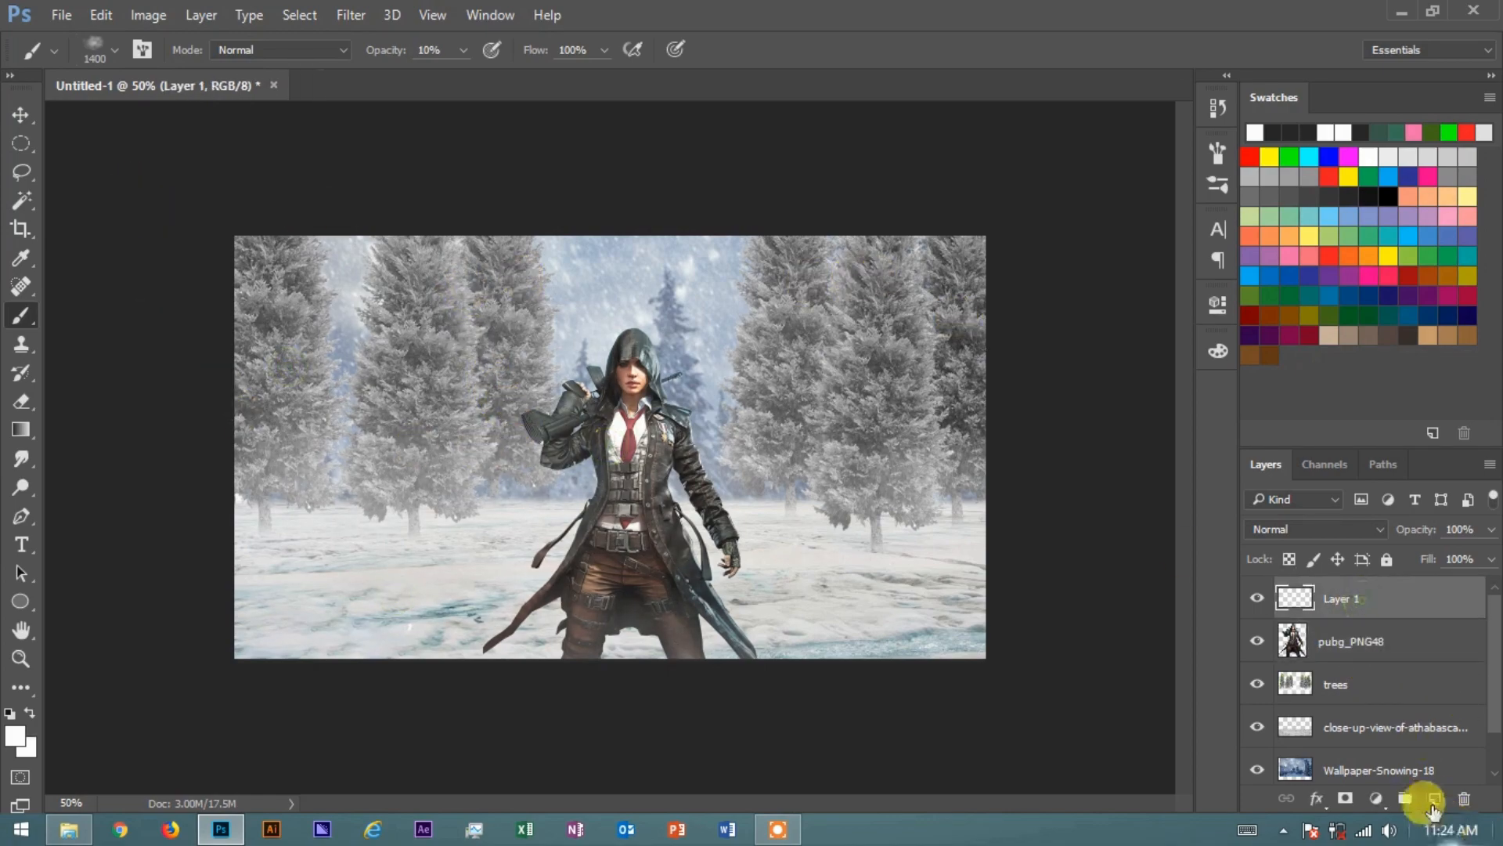
- Add a new layer above the trees layer and switch to a soft round brush at size 500
click(1340, 682)
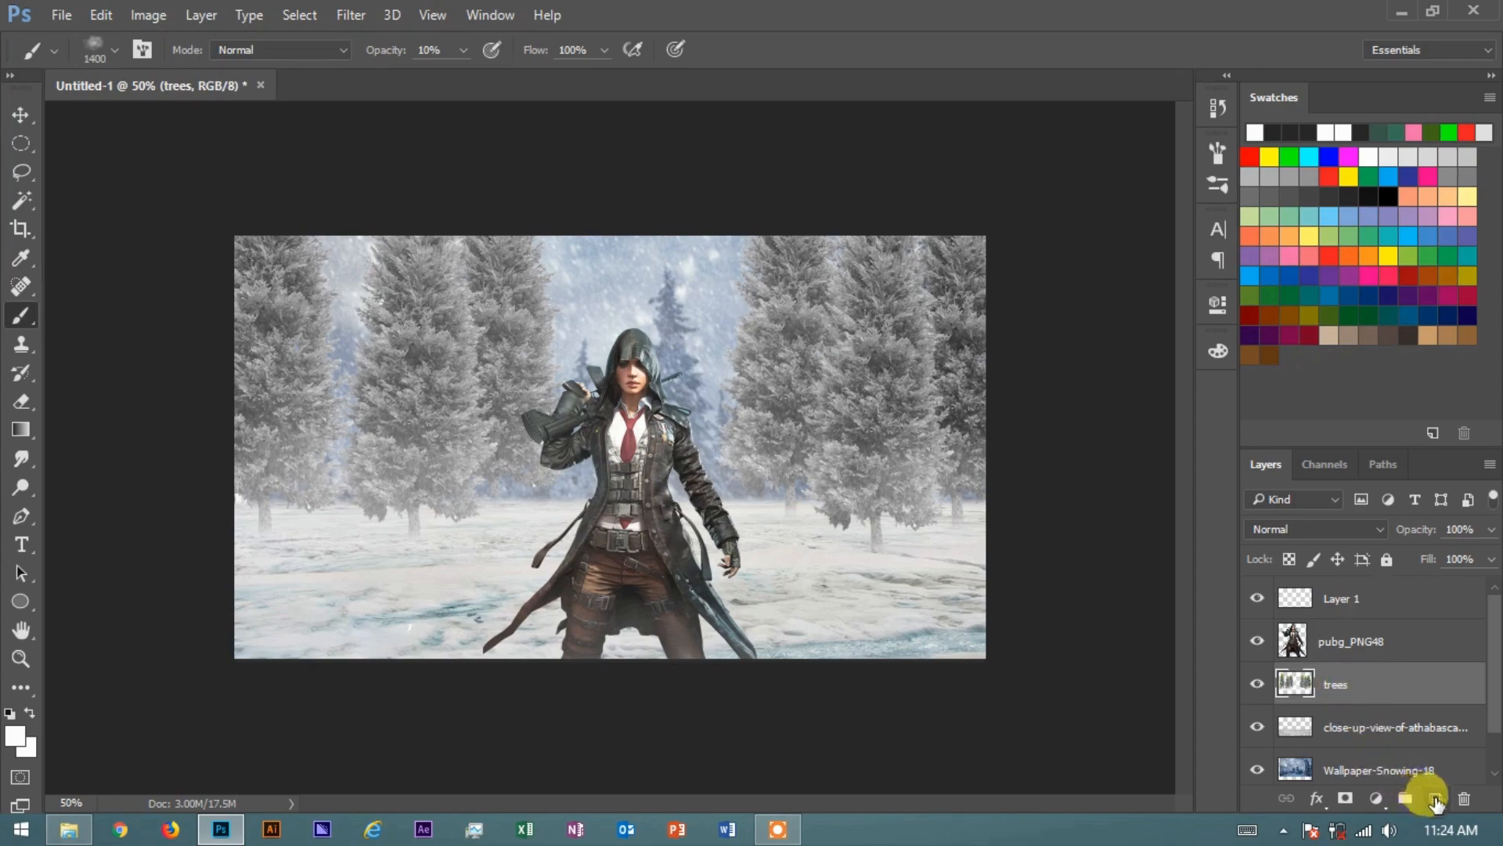
click(1434, 797)
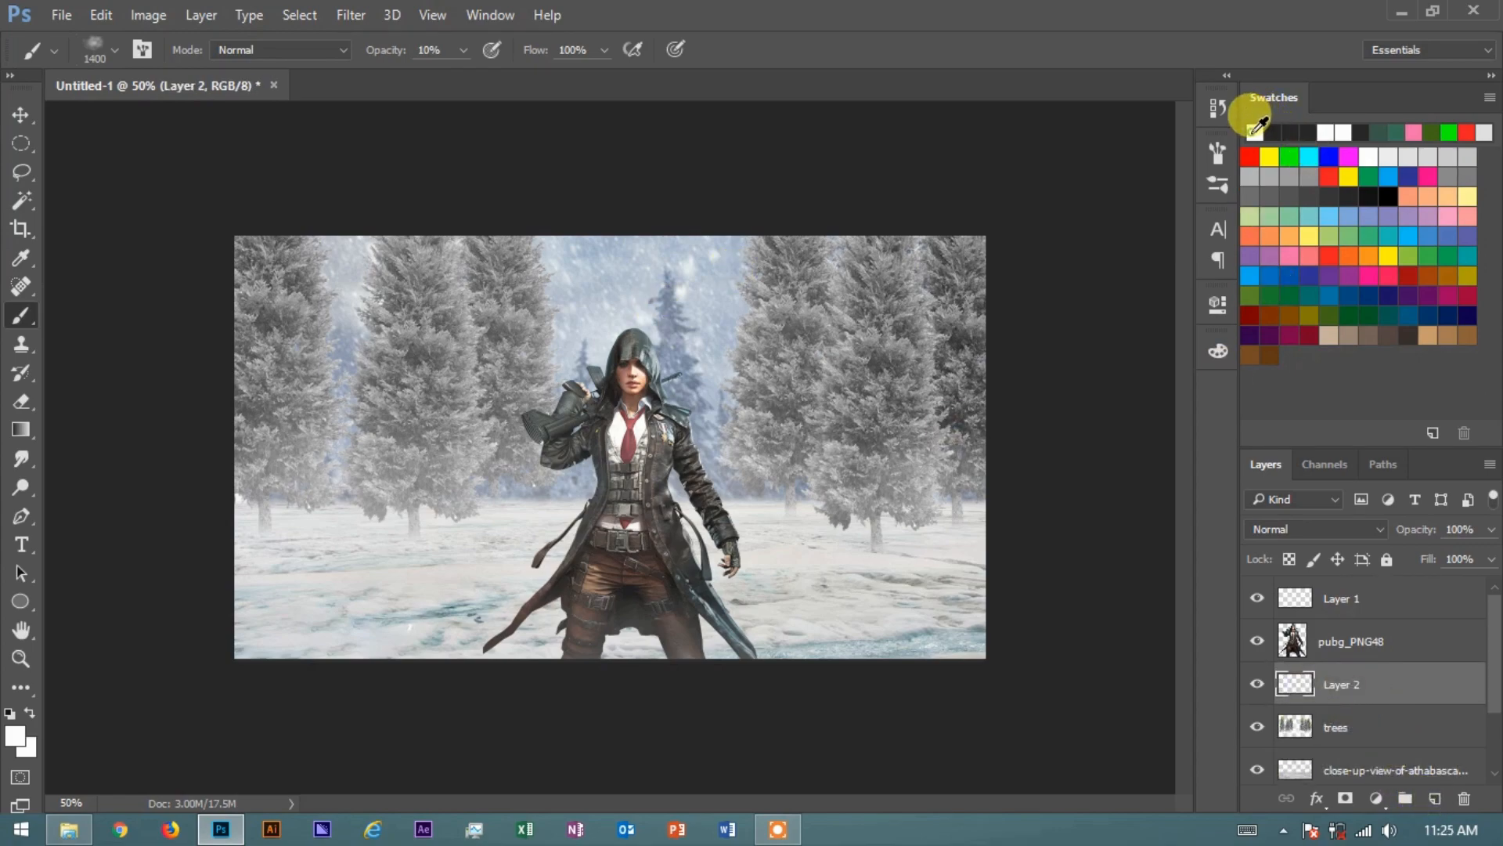
click(115, 50)
click(88, 260)
click(392, 49)
key(bracketleft)
key(bracketleft)
key(bracketleft)
key(bracketleft)
key(bracketleft)
key(bracketleft)
key(bracketleft)
key(bracketleft)
key(bracketleft)
key(bracketleft)
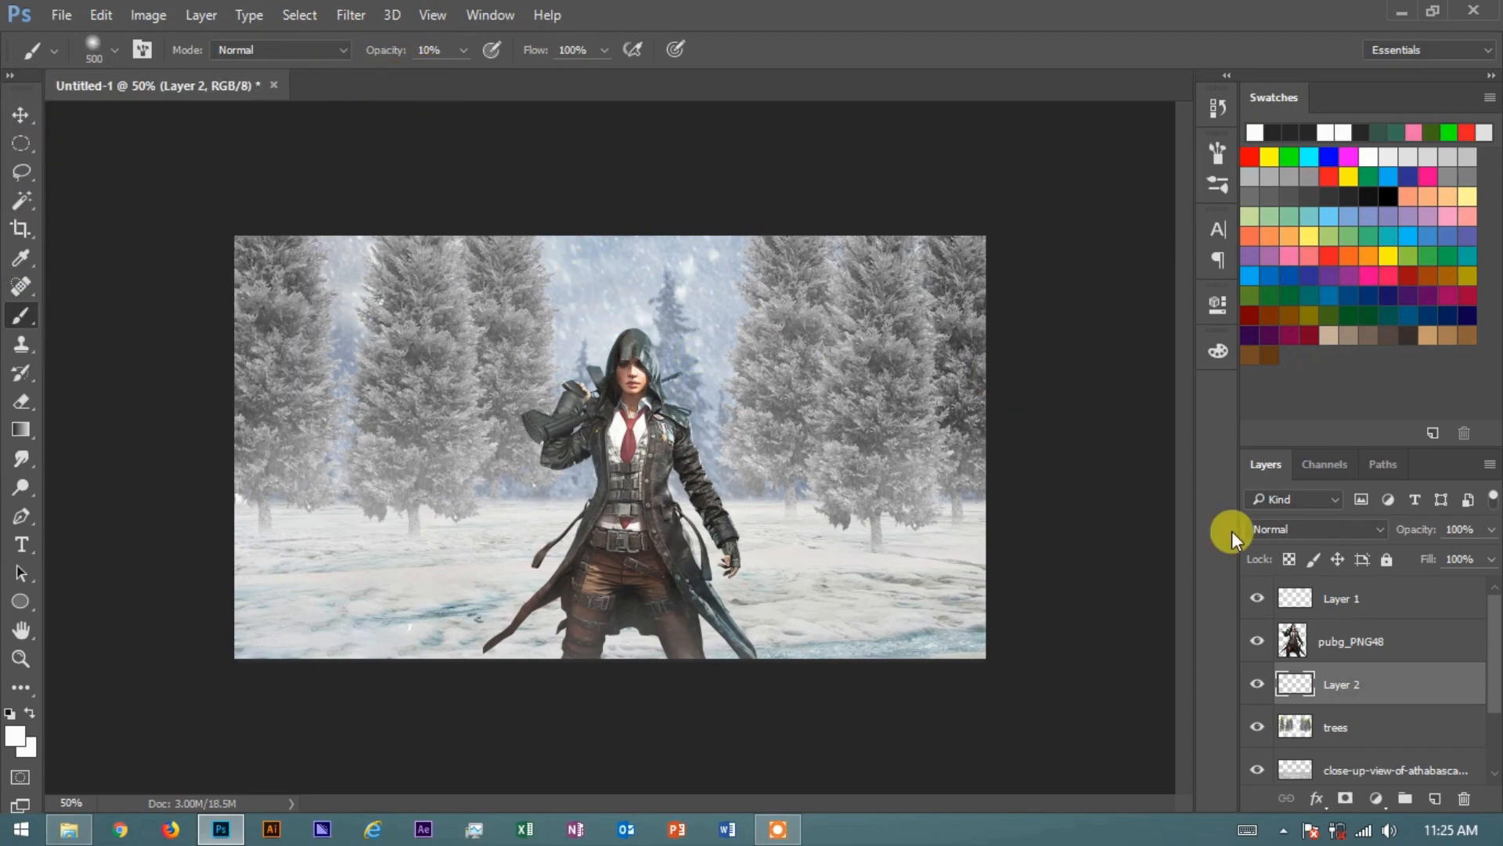
- Set Layer 2 to Overlay at 59% opacity and paint a white glow around the character's head with the brush at 100% opacity
click(1274, 531)
click(1260, 294)
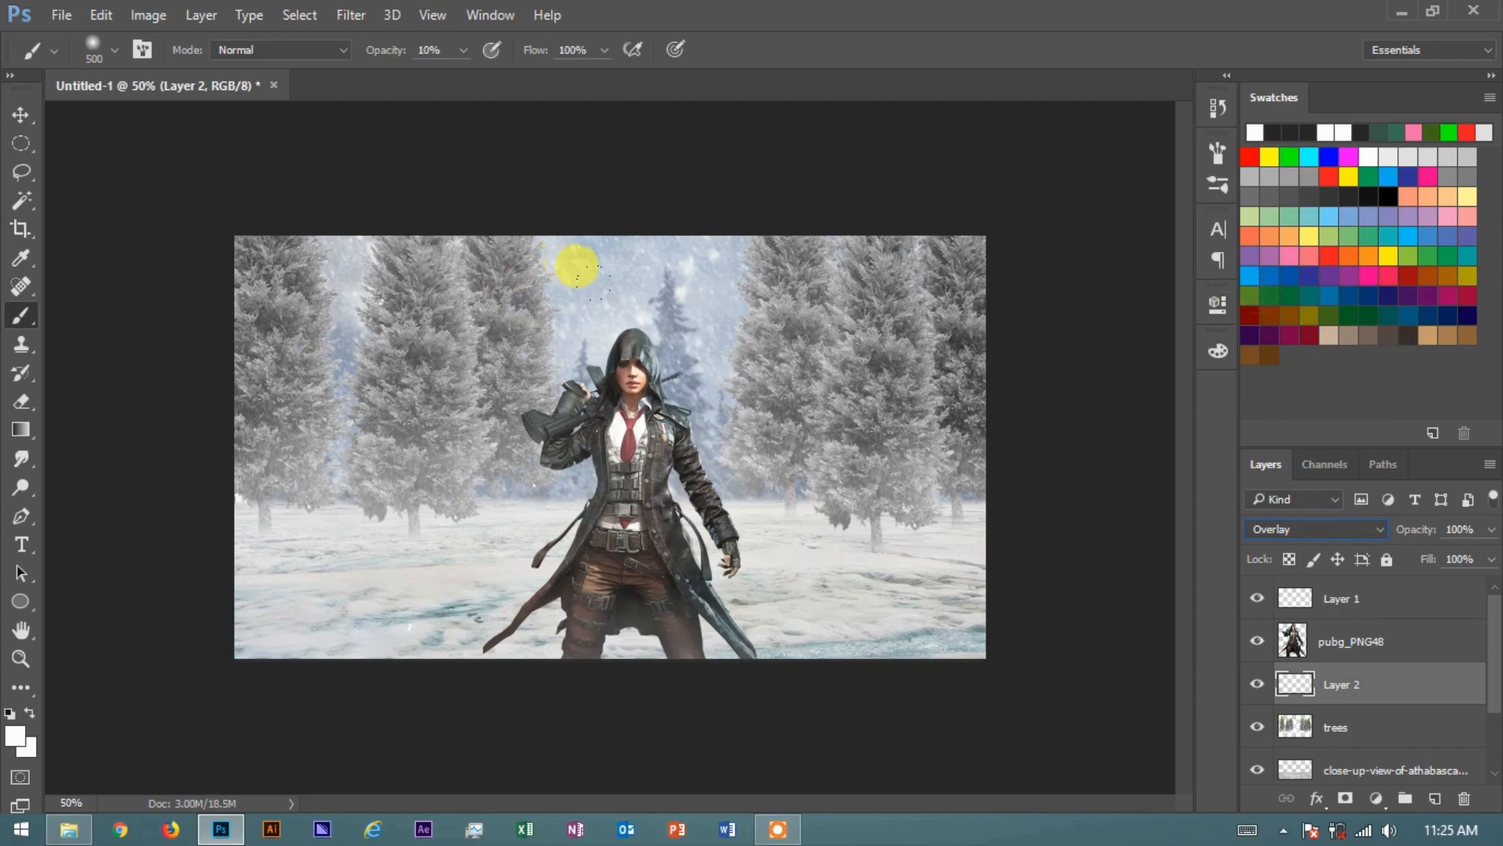
click(463, 49)
drag(460, 77, 564, 83)
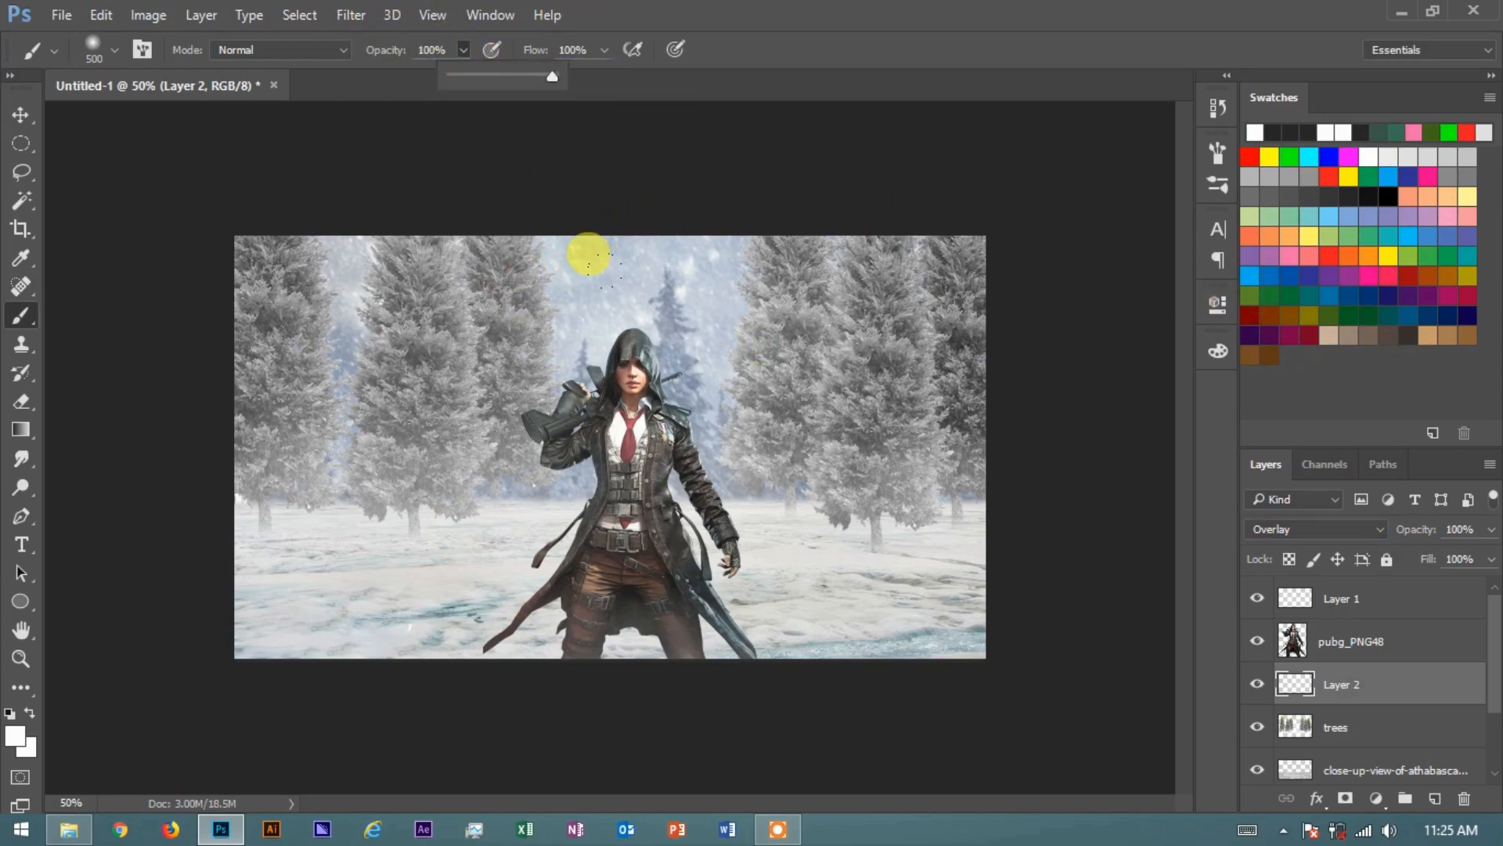
click(695, 361)
click(1492, 530)
click(528, 379)
key([)
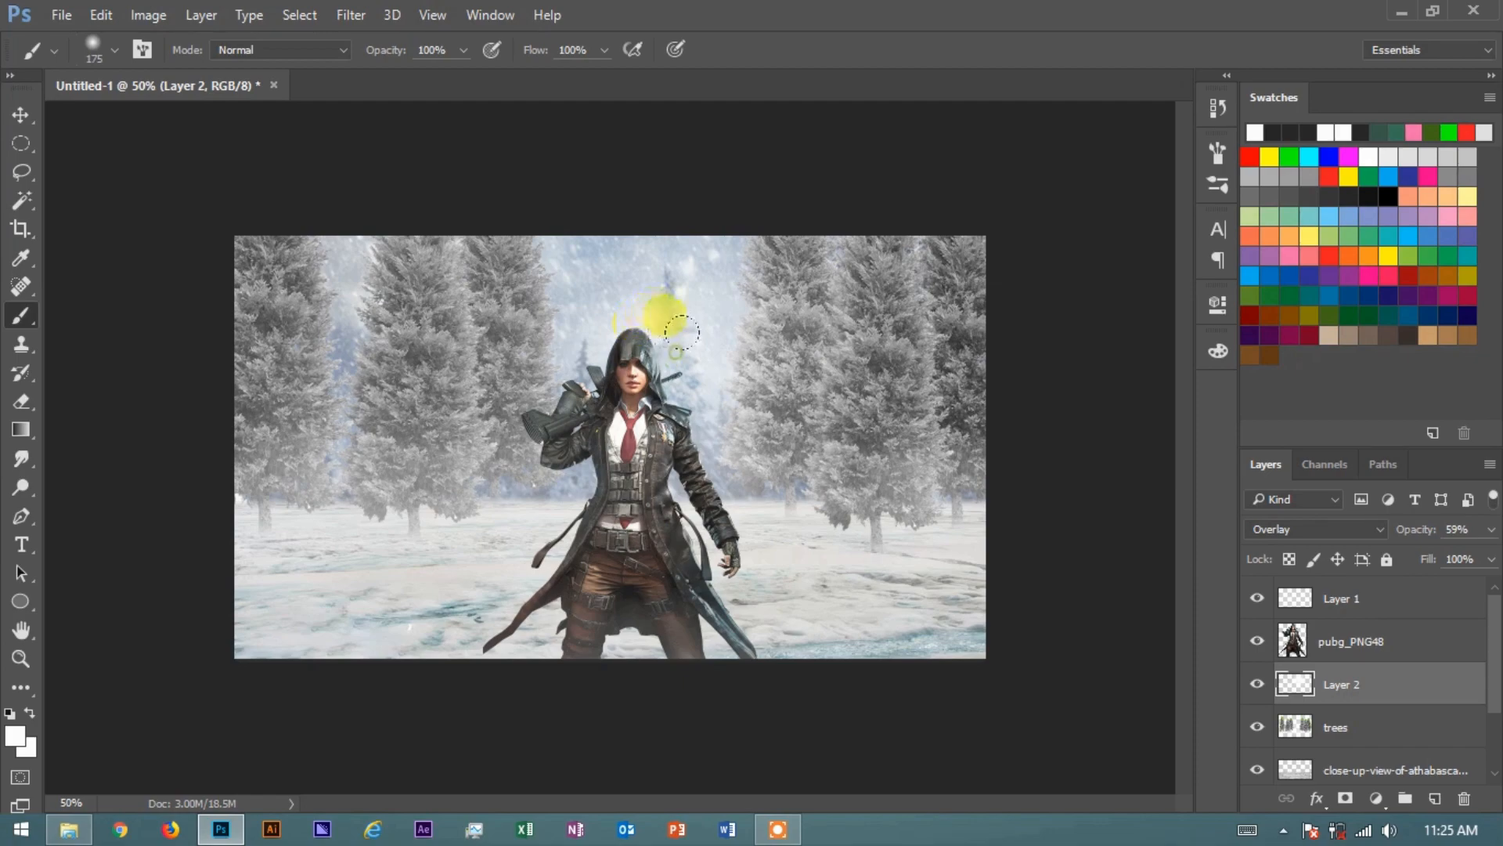
- Set the brush opacity to 59%, paint over the glow beside the head again and set Layer 2's opacity to 77%
click(1492, 533)
drag(1488, 562, 1497, 561)
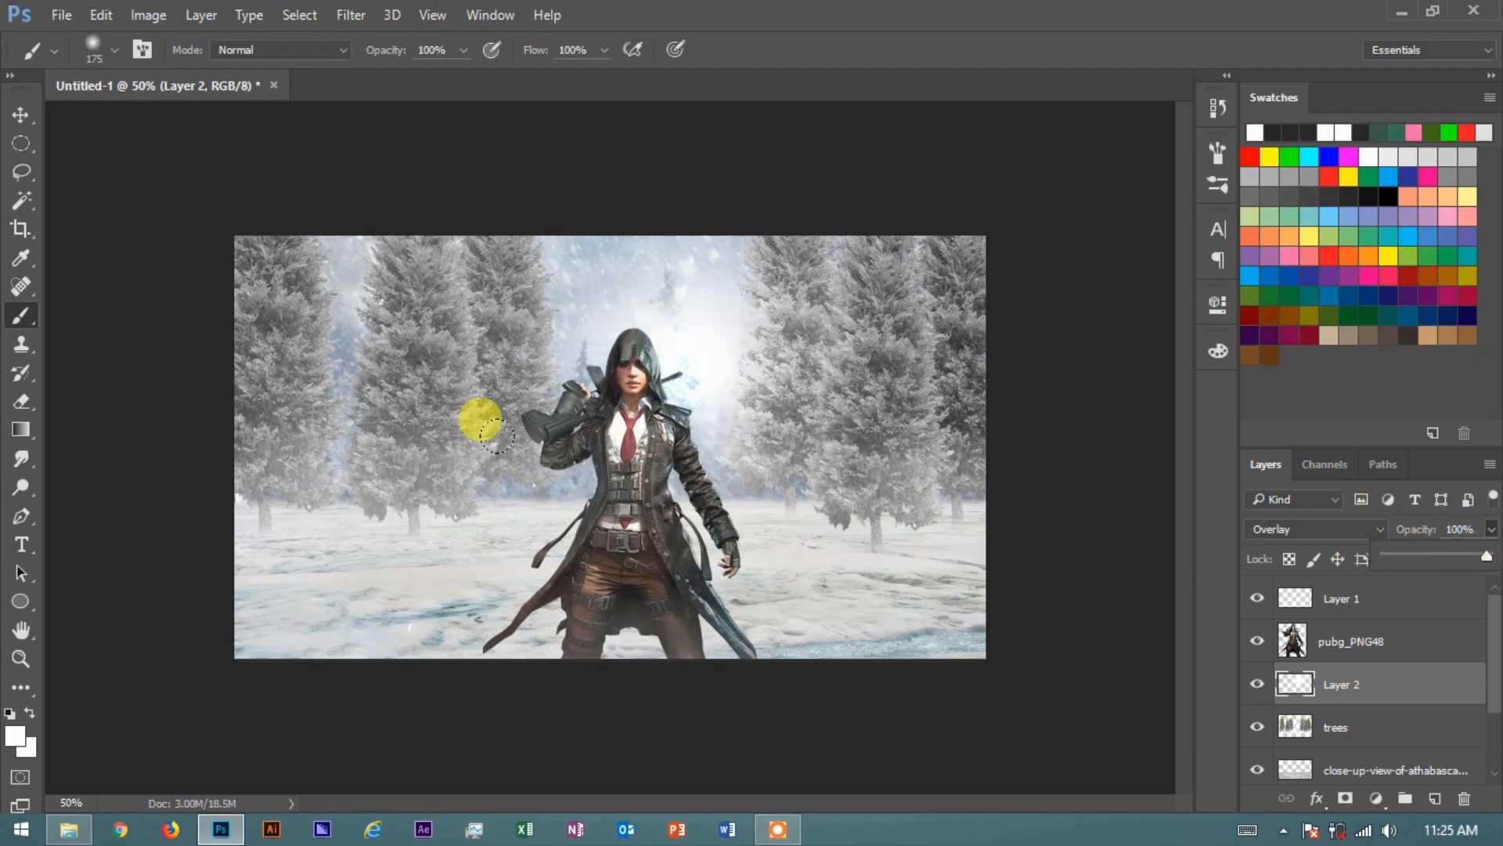
click(462, 50)
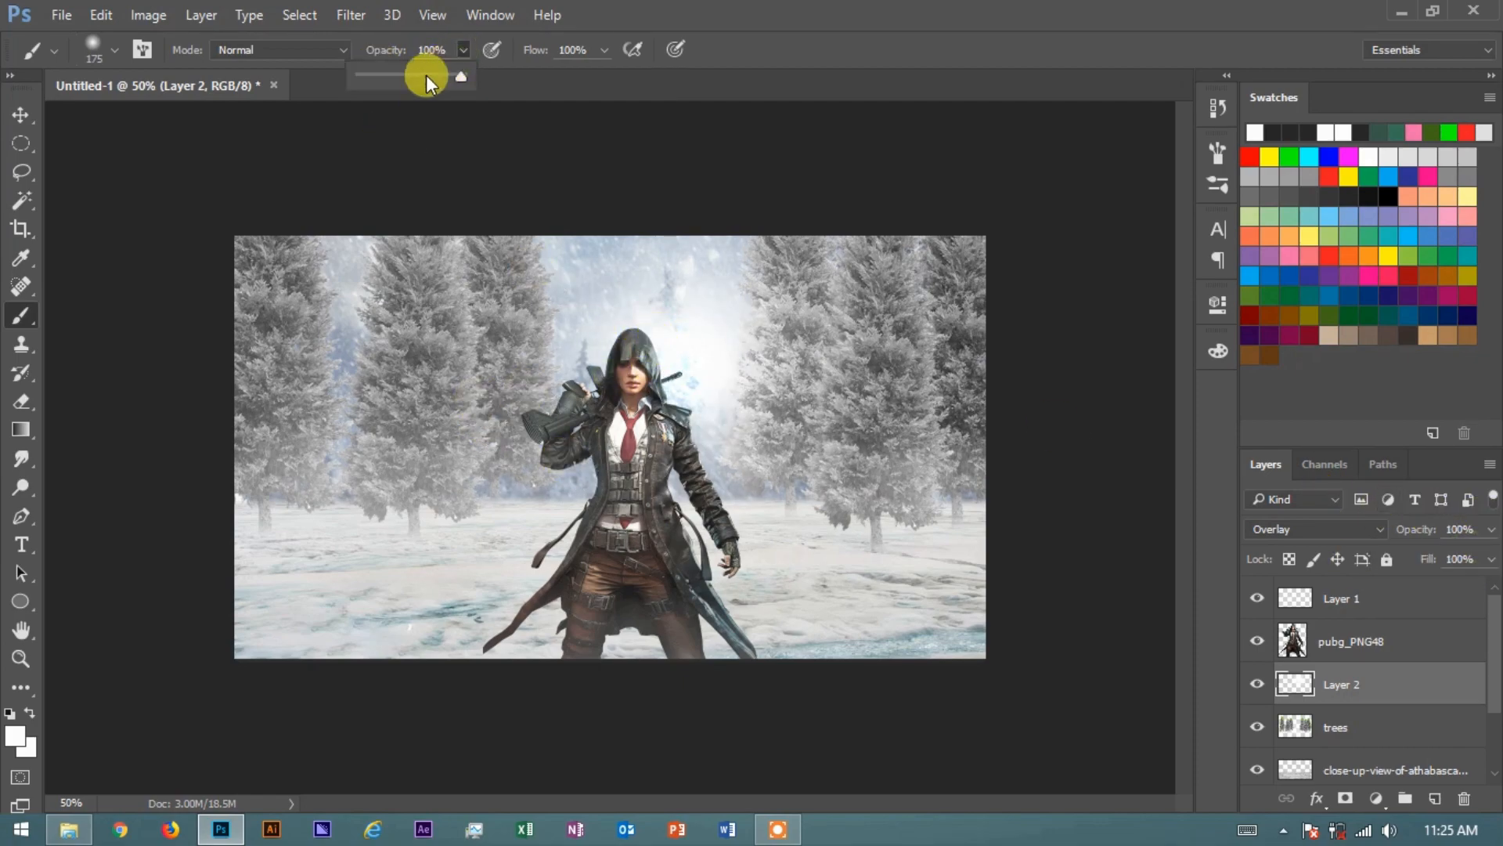
click(683, 381)
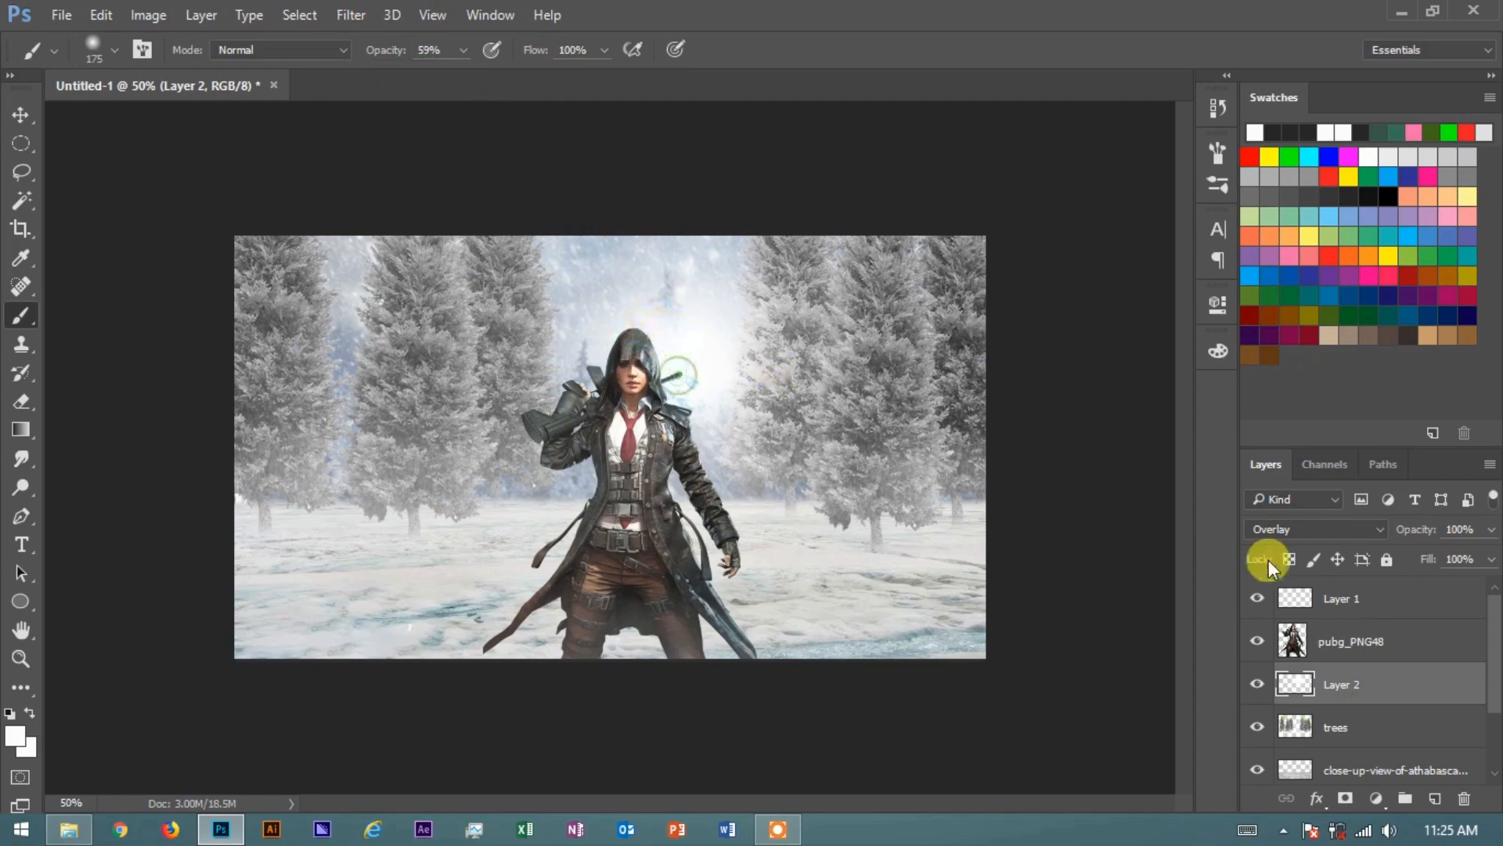
click(1492, 533)
drag(1458, 559, 1469, 560)
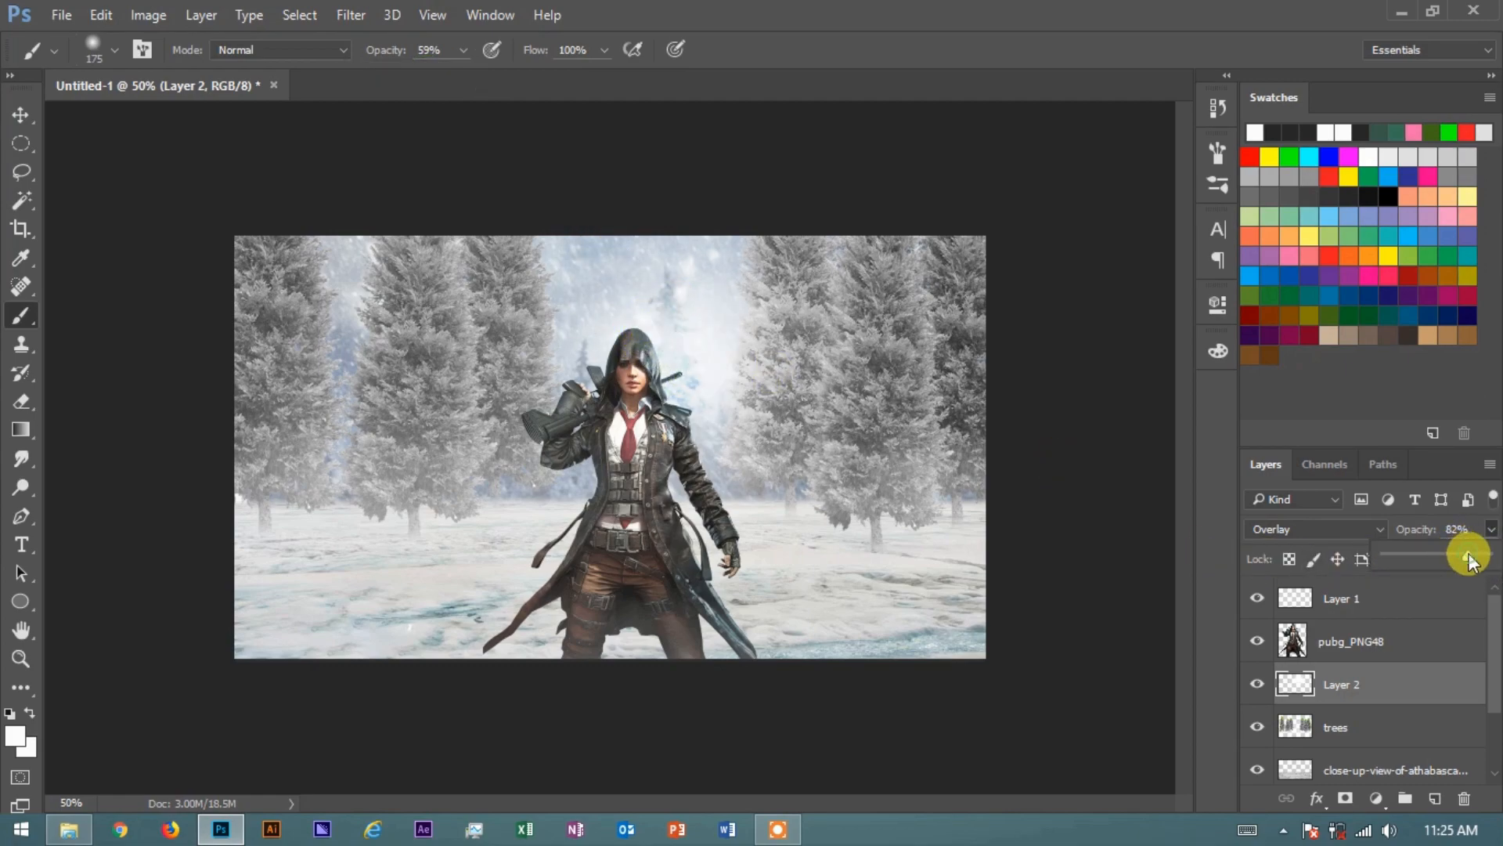
click(529, 396)
- Try moving the glow over the upper-right trees and delete Layer 2
click(19, 111)
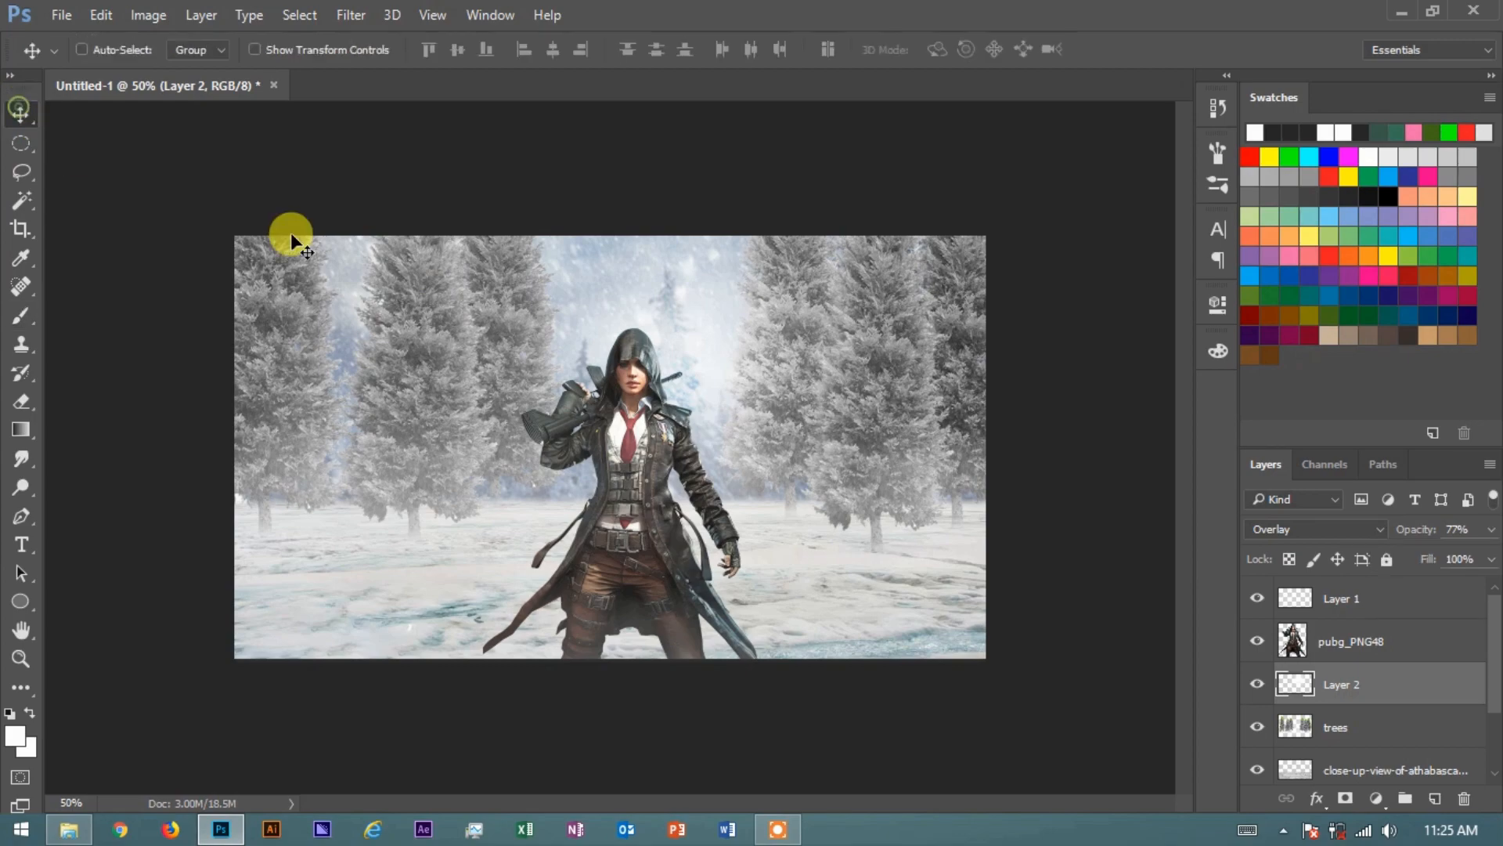
drag(668, 384, 955, 293)
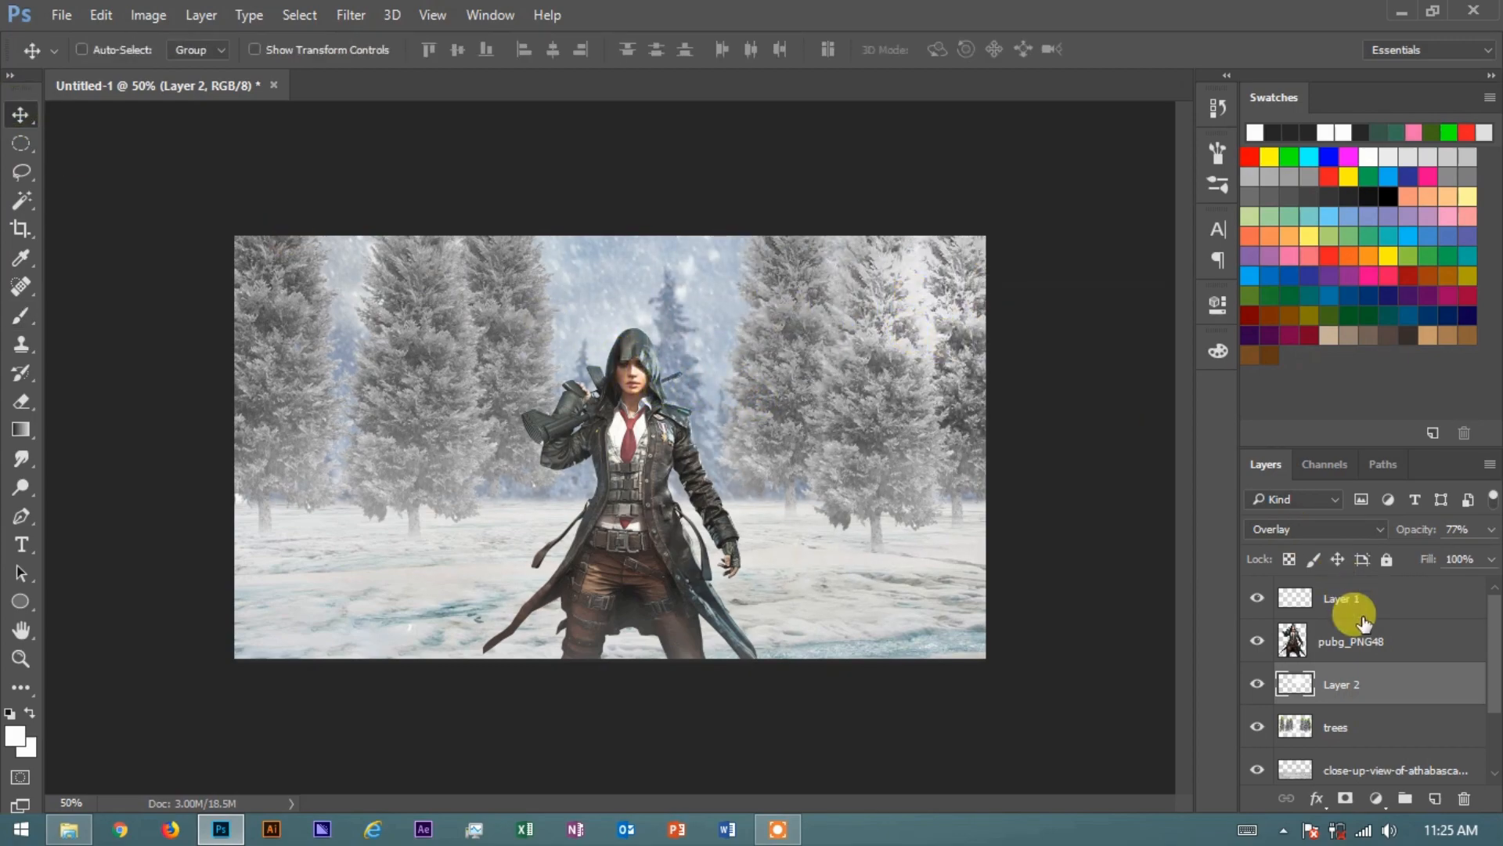
key(Delete)
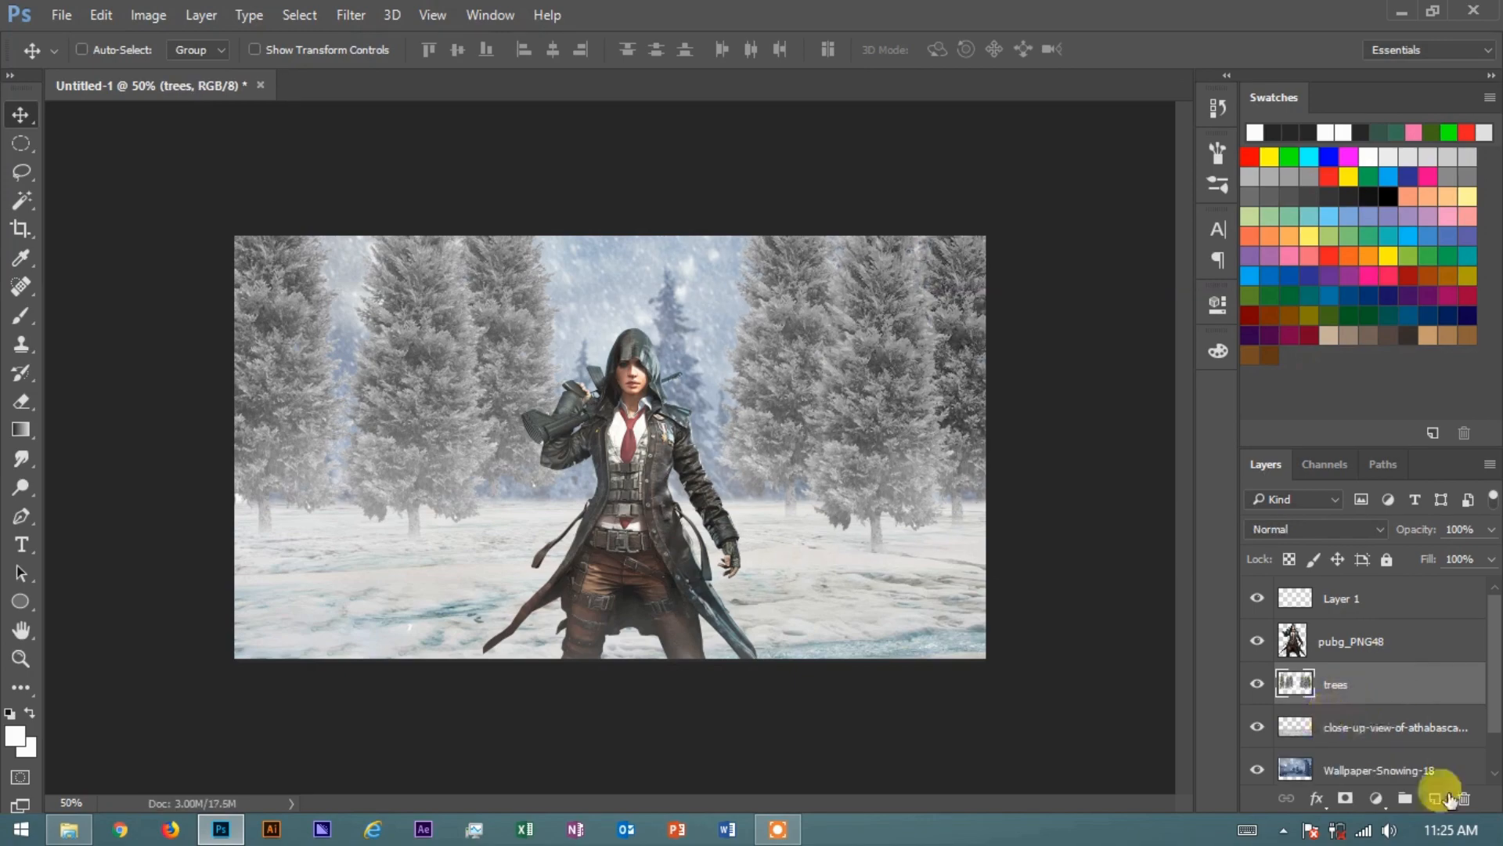
- Add a new layer above the trees layer and paint white mist over the upper-right trees with a size 900 brush
click(1435, 797)
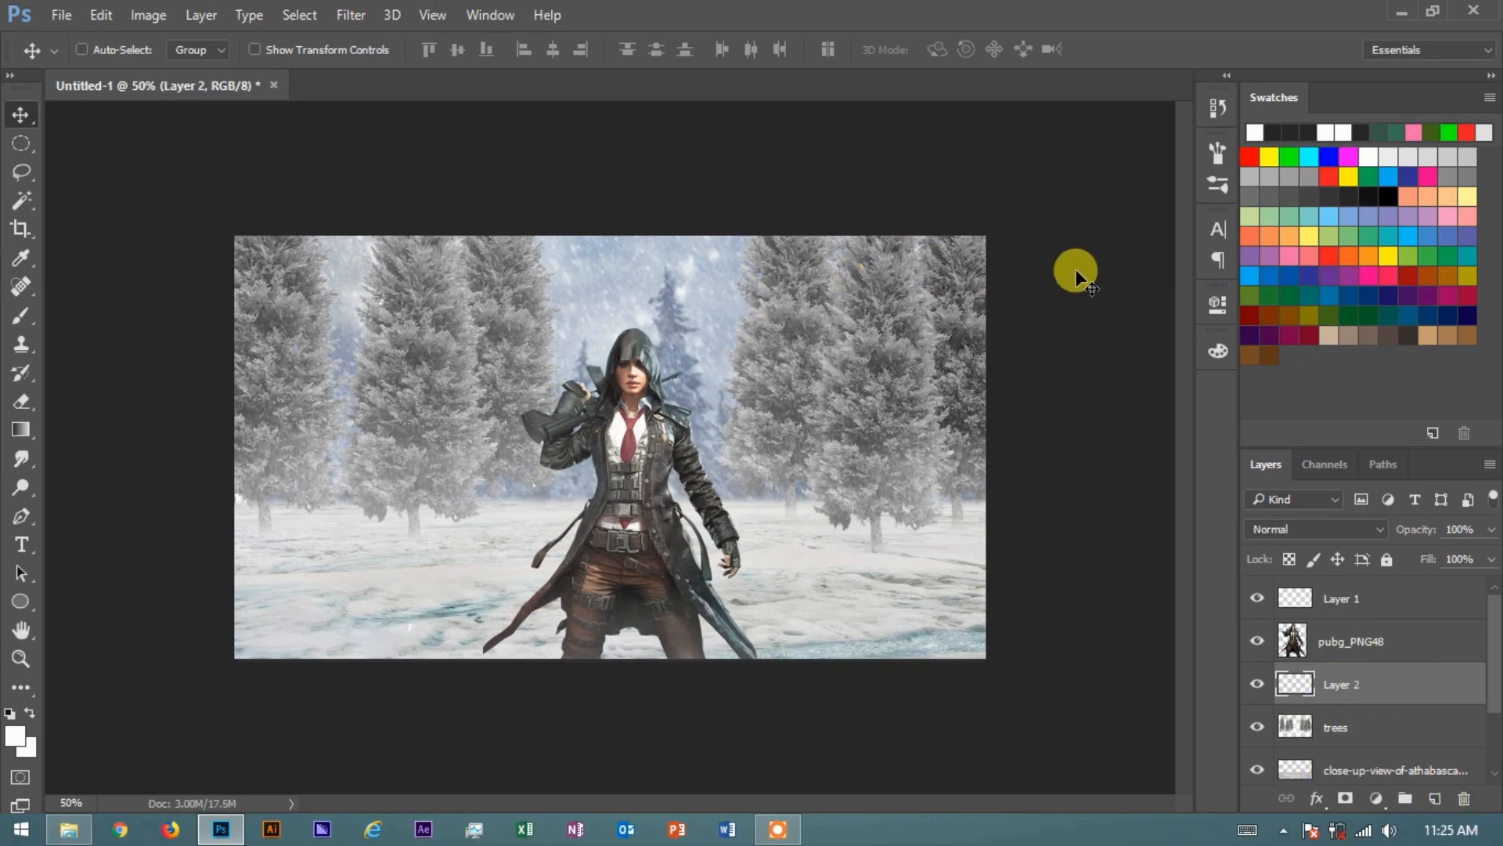
click(21, 315)
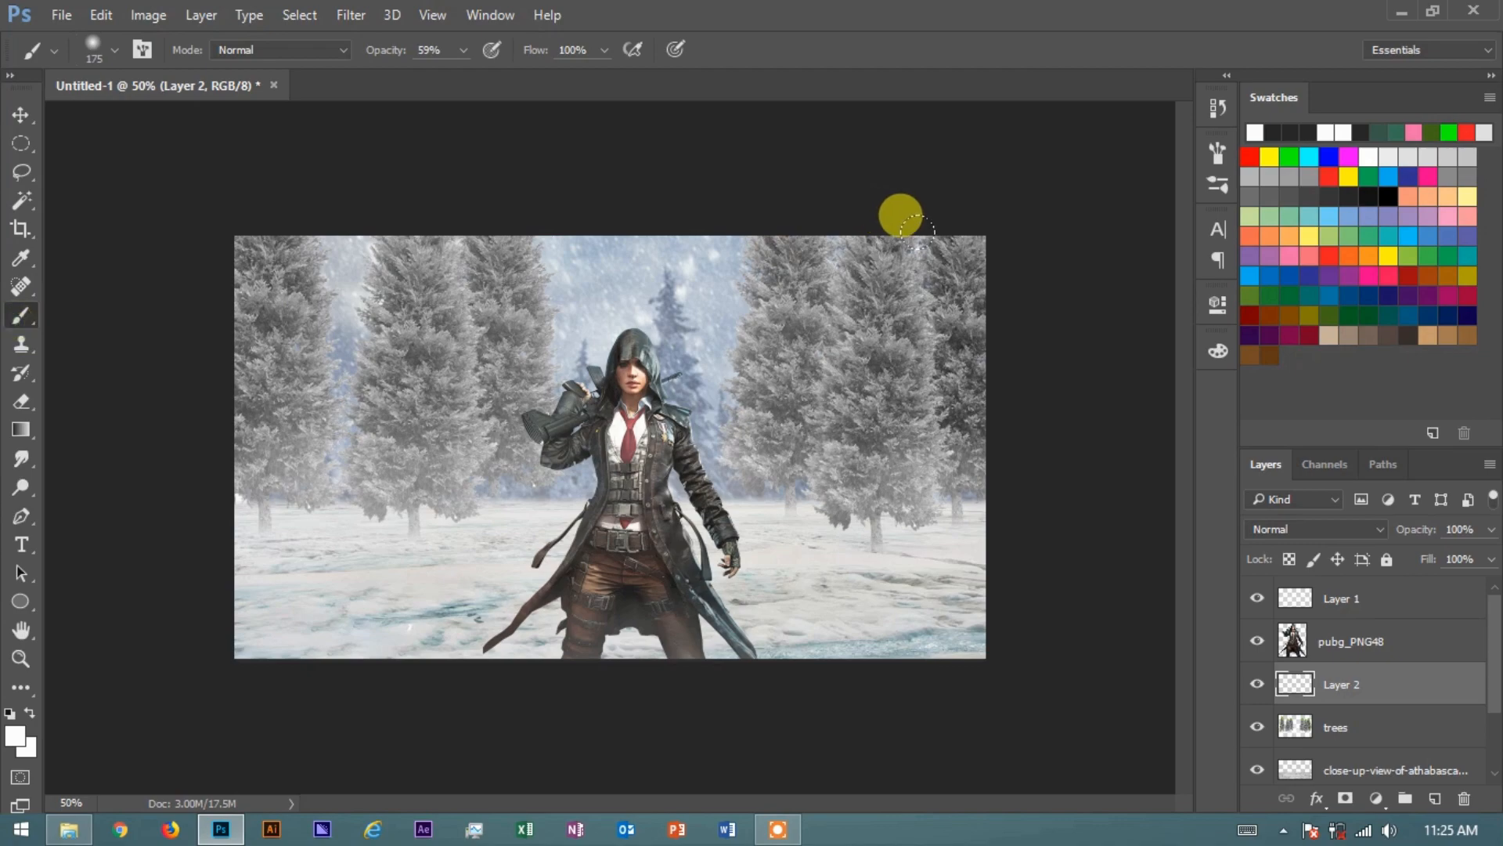
key(bracketright)
key(bracketright)
key(bracketright)
key(bracketright)
key(bracketright)
key(bracketright)
key(bracketright)
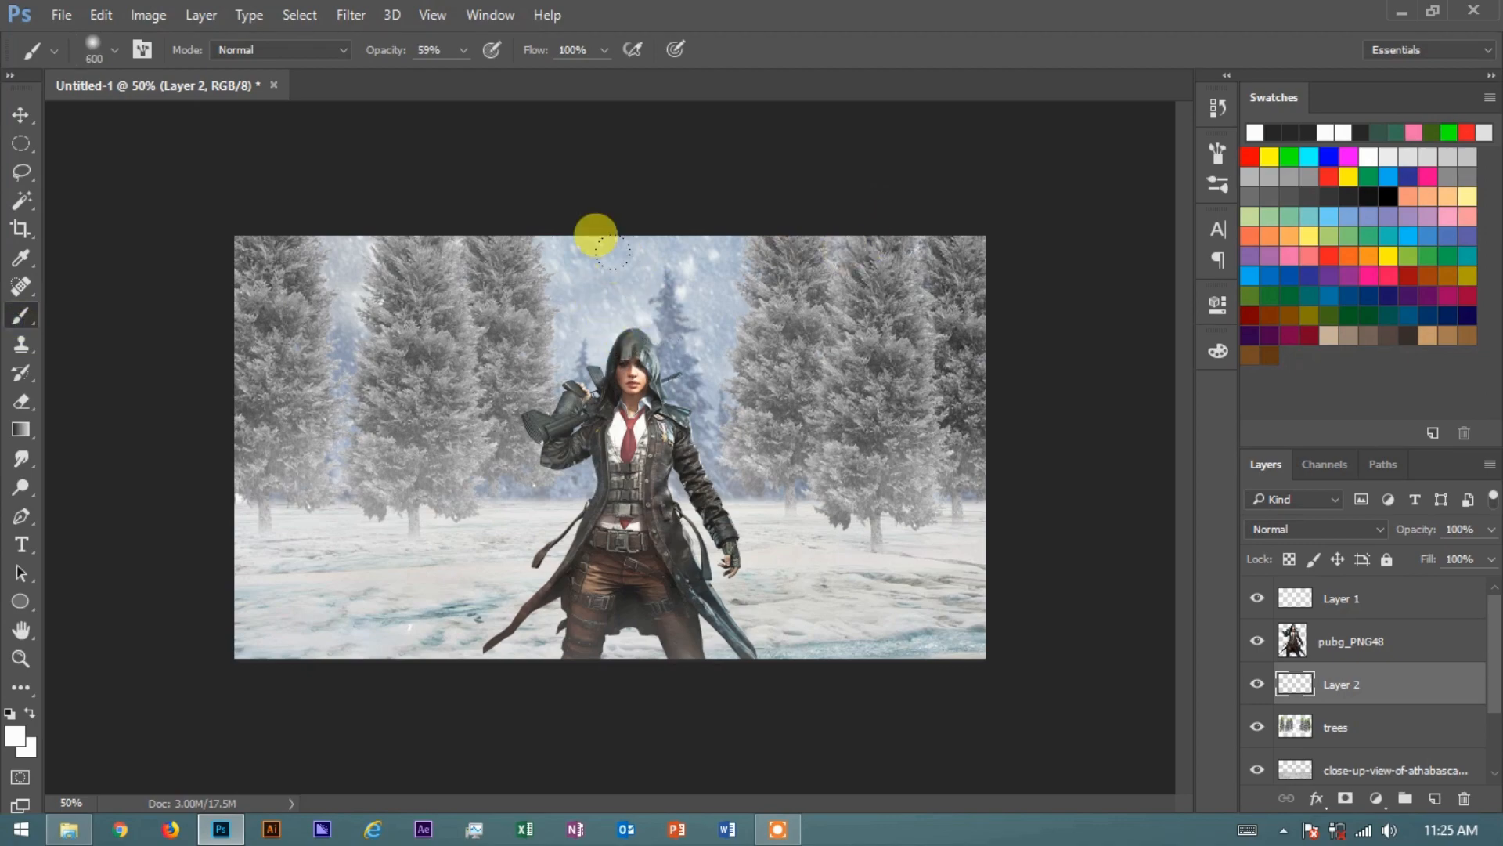
key(bracketright)
key(bracketright)
click(926, 272)
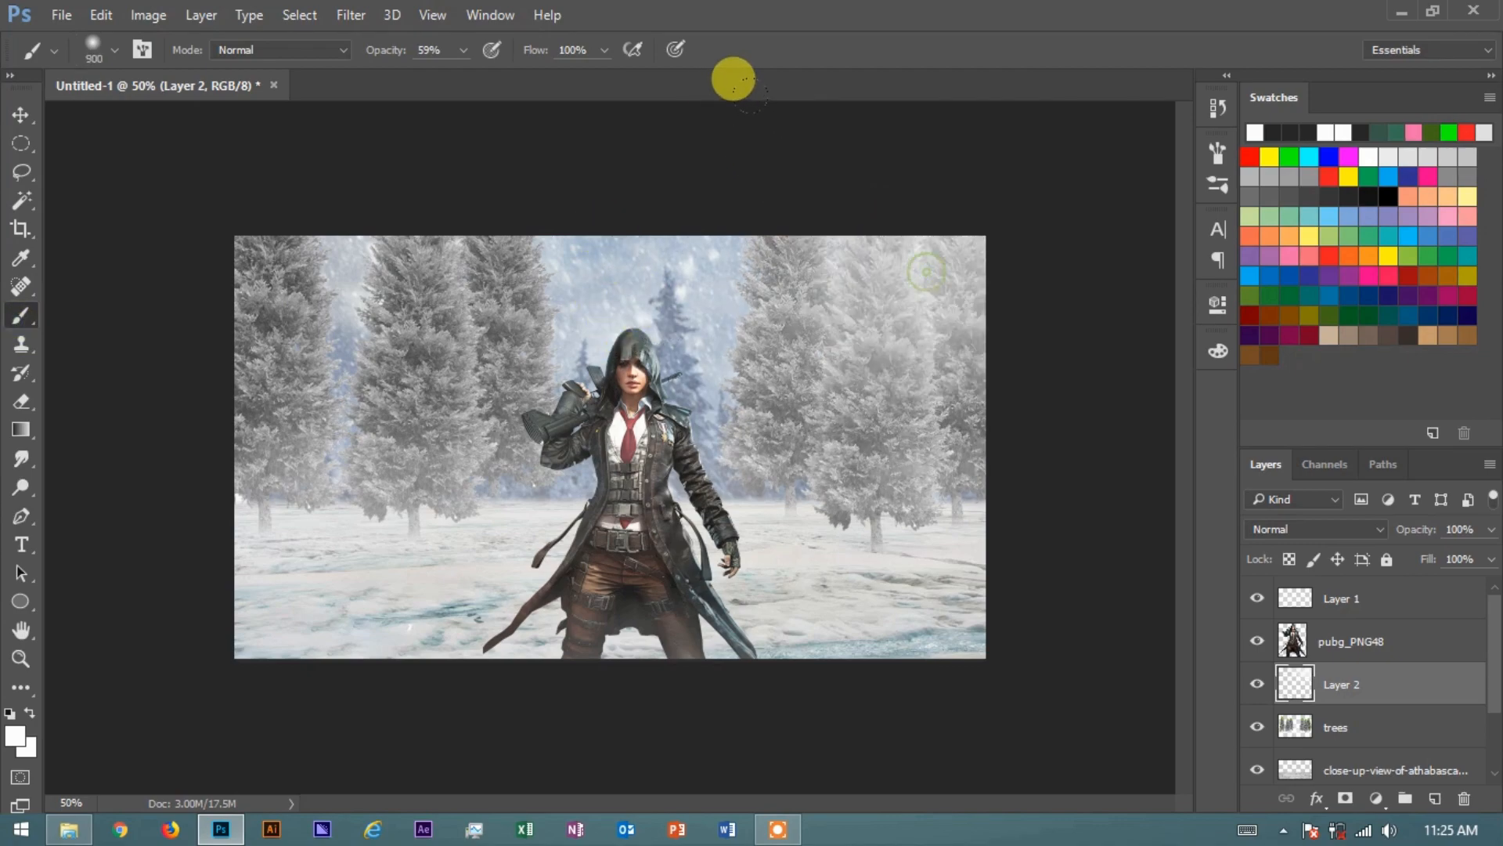
- Build up the white light in the scene's upper-right corner using brush sizes 500 and 800
key(bracketleft)
key(bracketleft)
key(bracketleft)
key(bracketleft)
click(1007, 204)
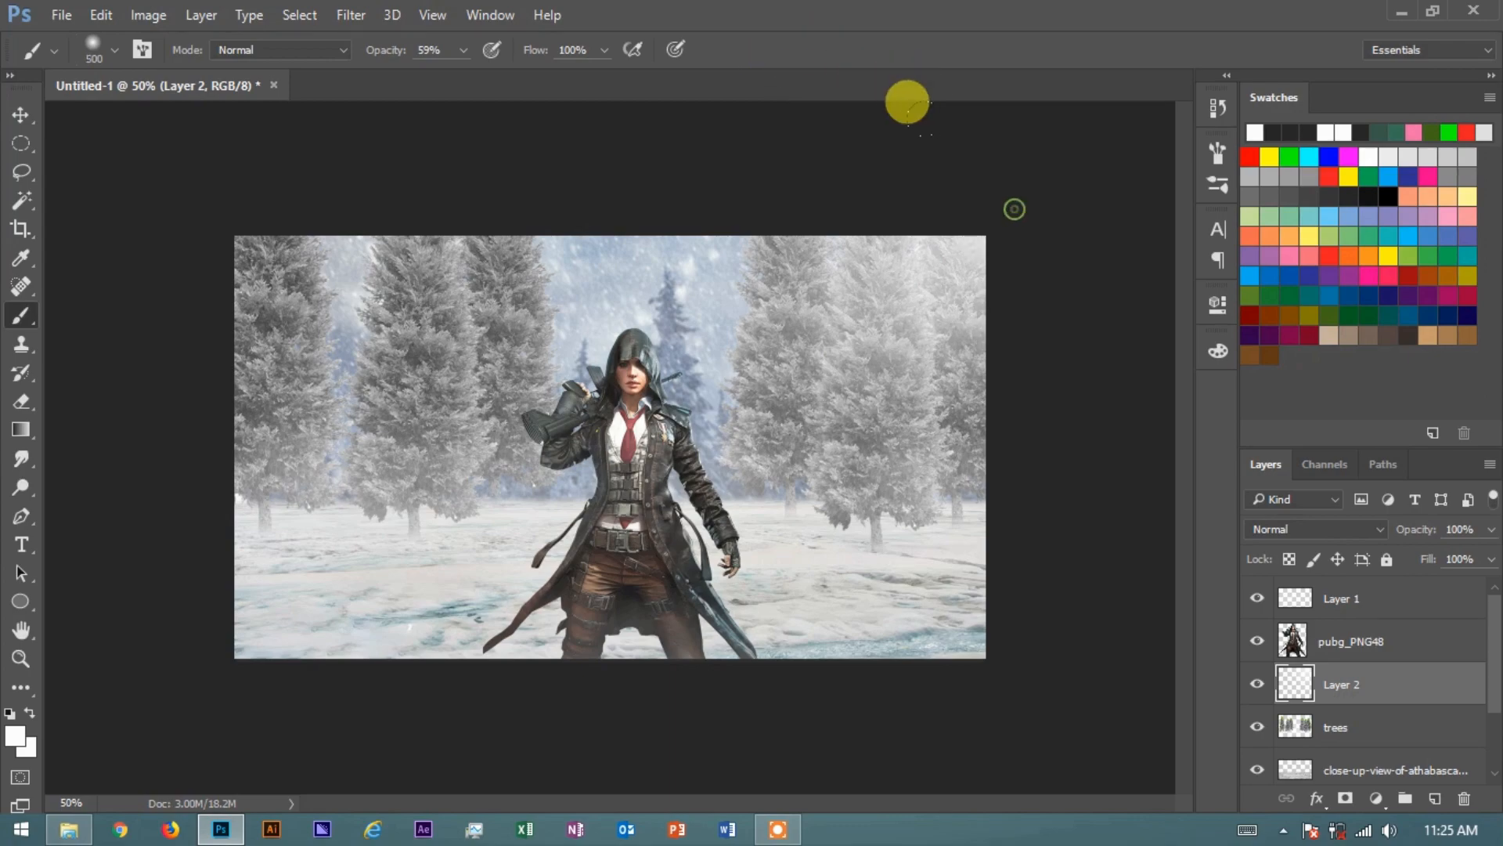
key(bracketright)
key(bracketright)
click(862, 268)
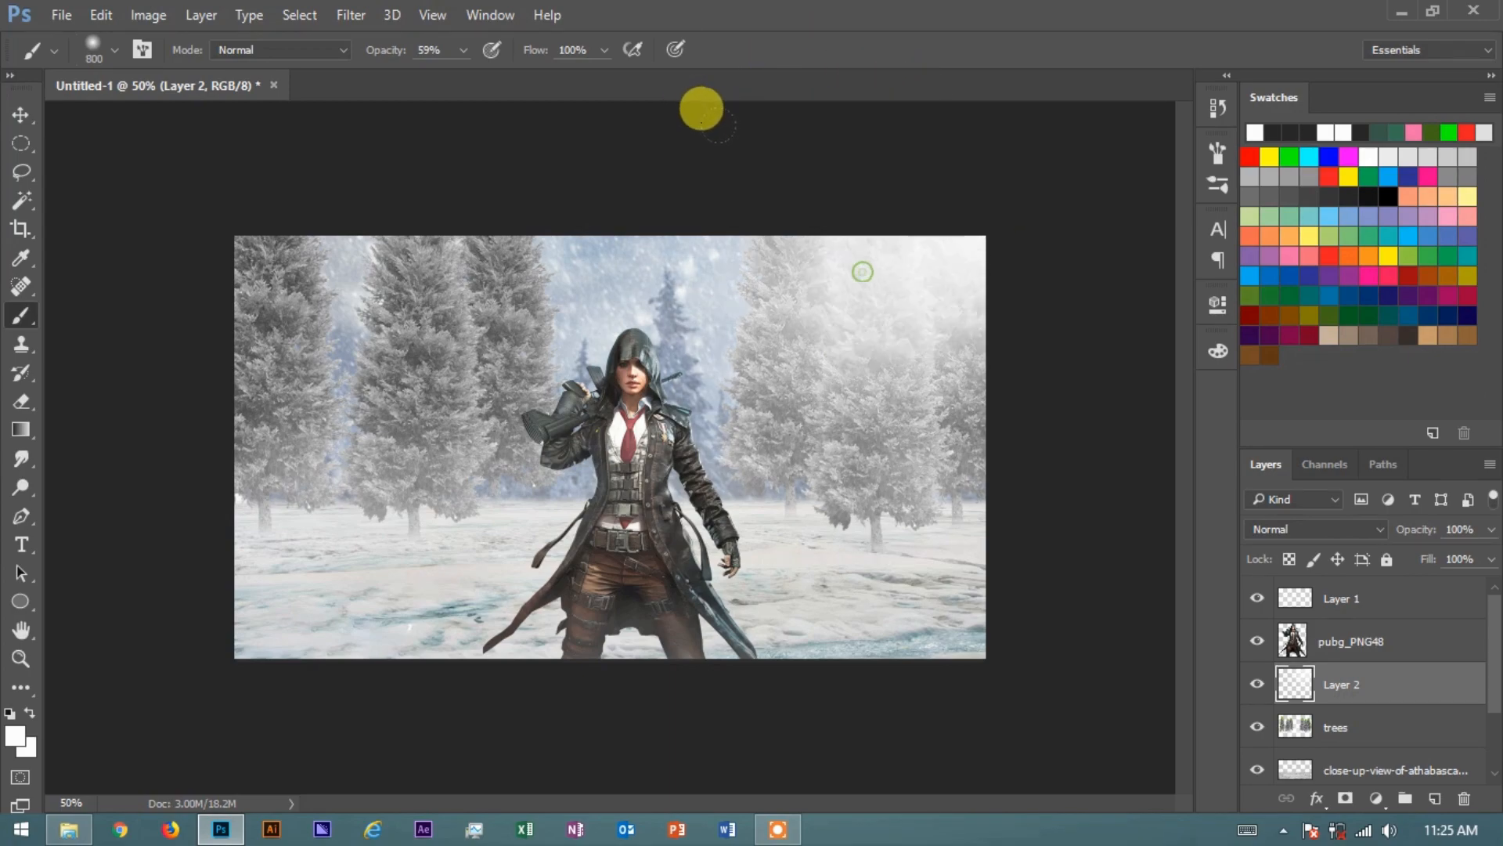
- Reduce the brush to 300, add a new layer above pubg_PNG48 and clip it to the character
key(bracketleft)
key(bracketleft)
key(bracketleft)
key(bracketleft)
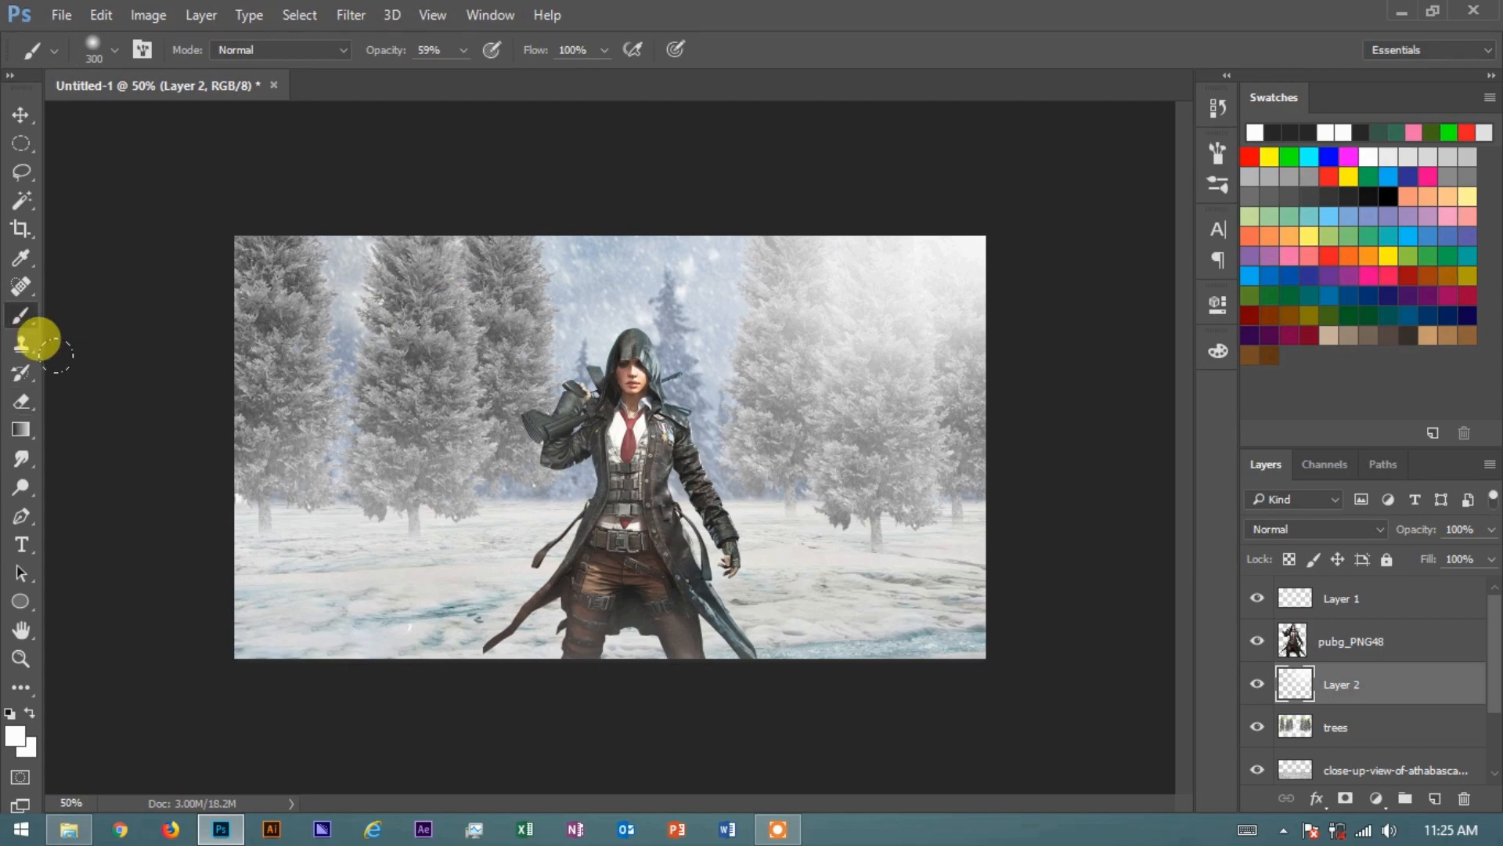
click(1370, 639)
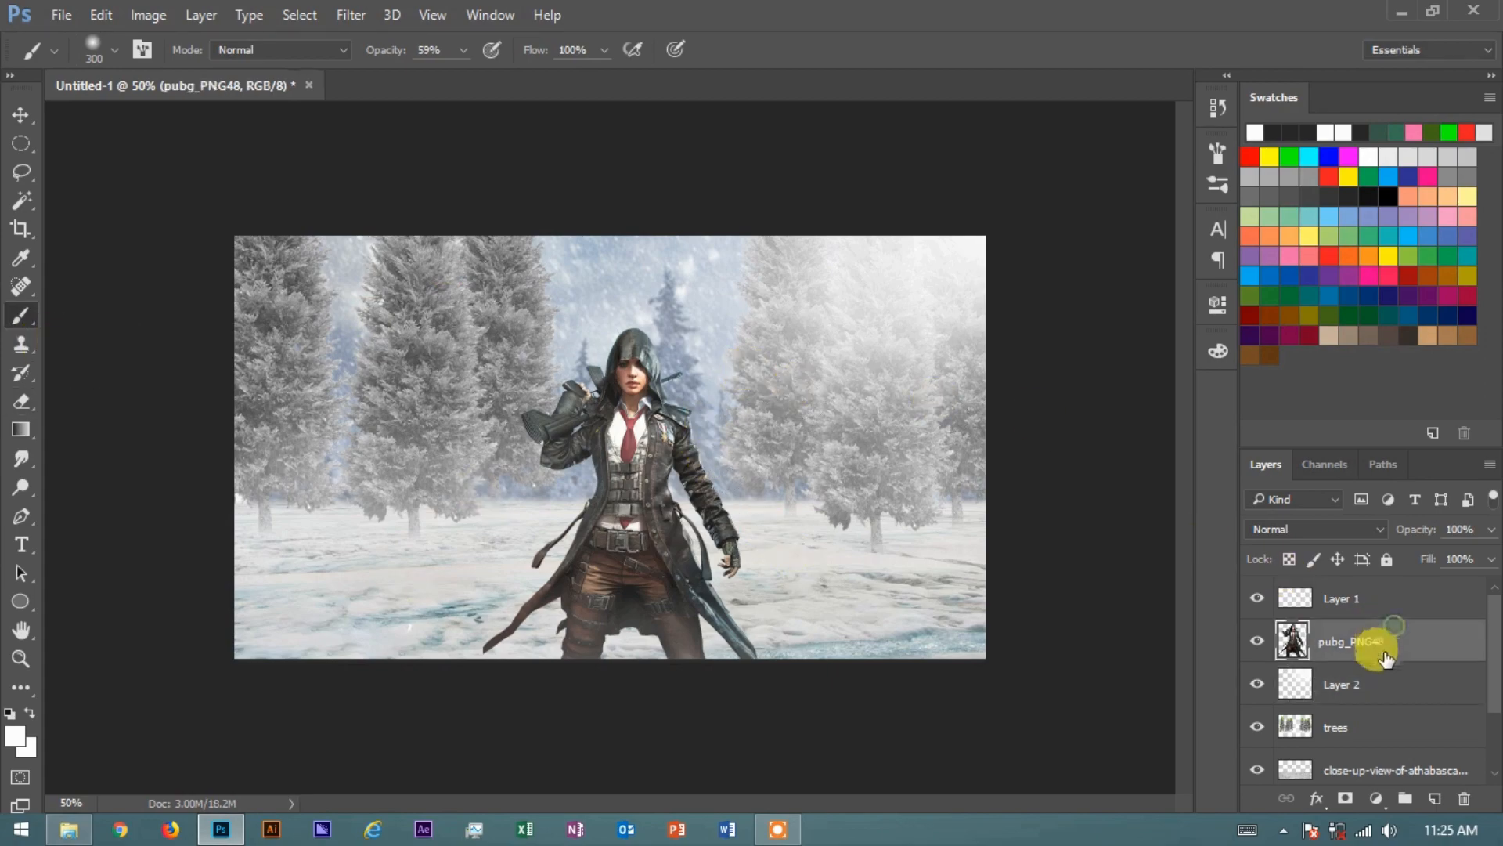
click(1428, 809)
click(1347, 650)
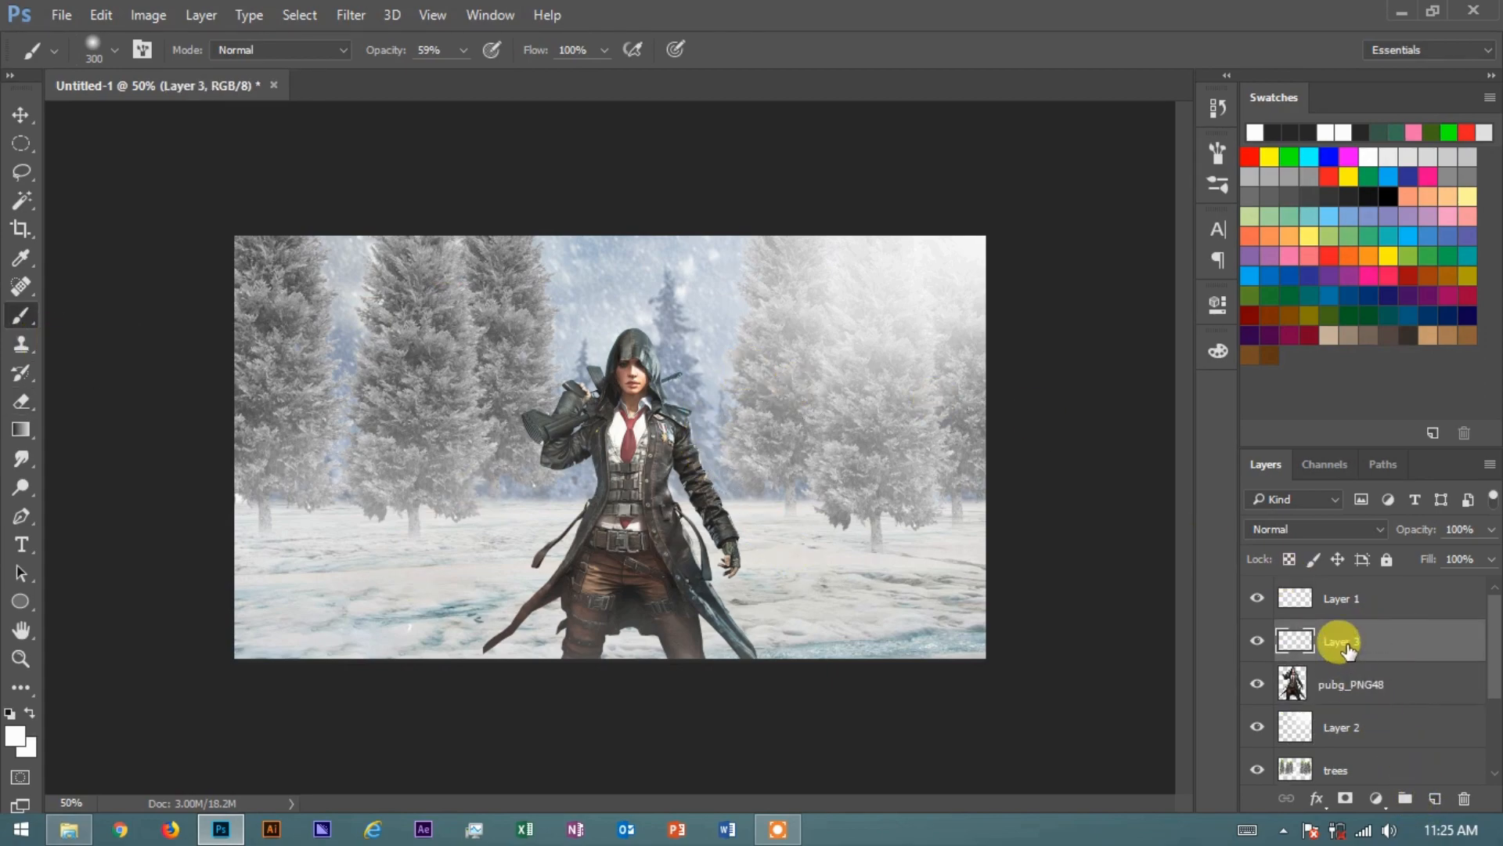
alt+click(1292, 658)
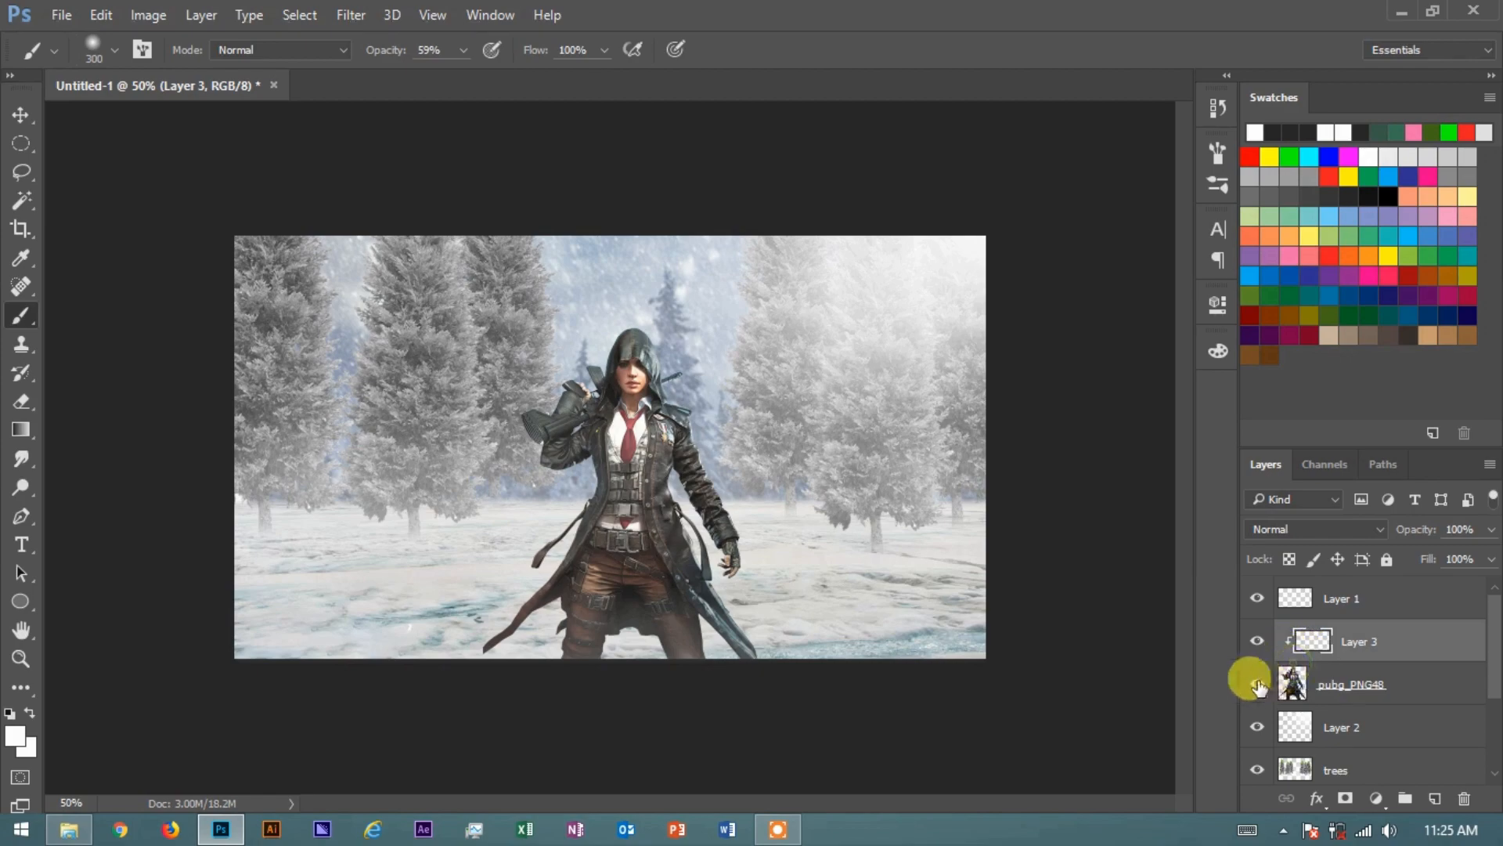
- Set Layer 3 to Overlay and paint white highlights down the character's light-facing side, from hood to sleeve and coat, with a size 200 brush
key(ctrl+plus)
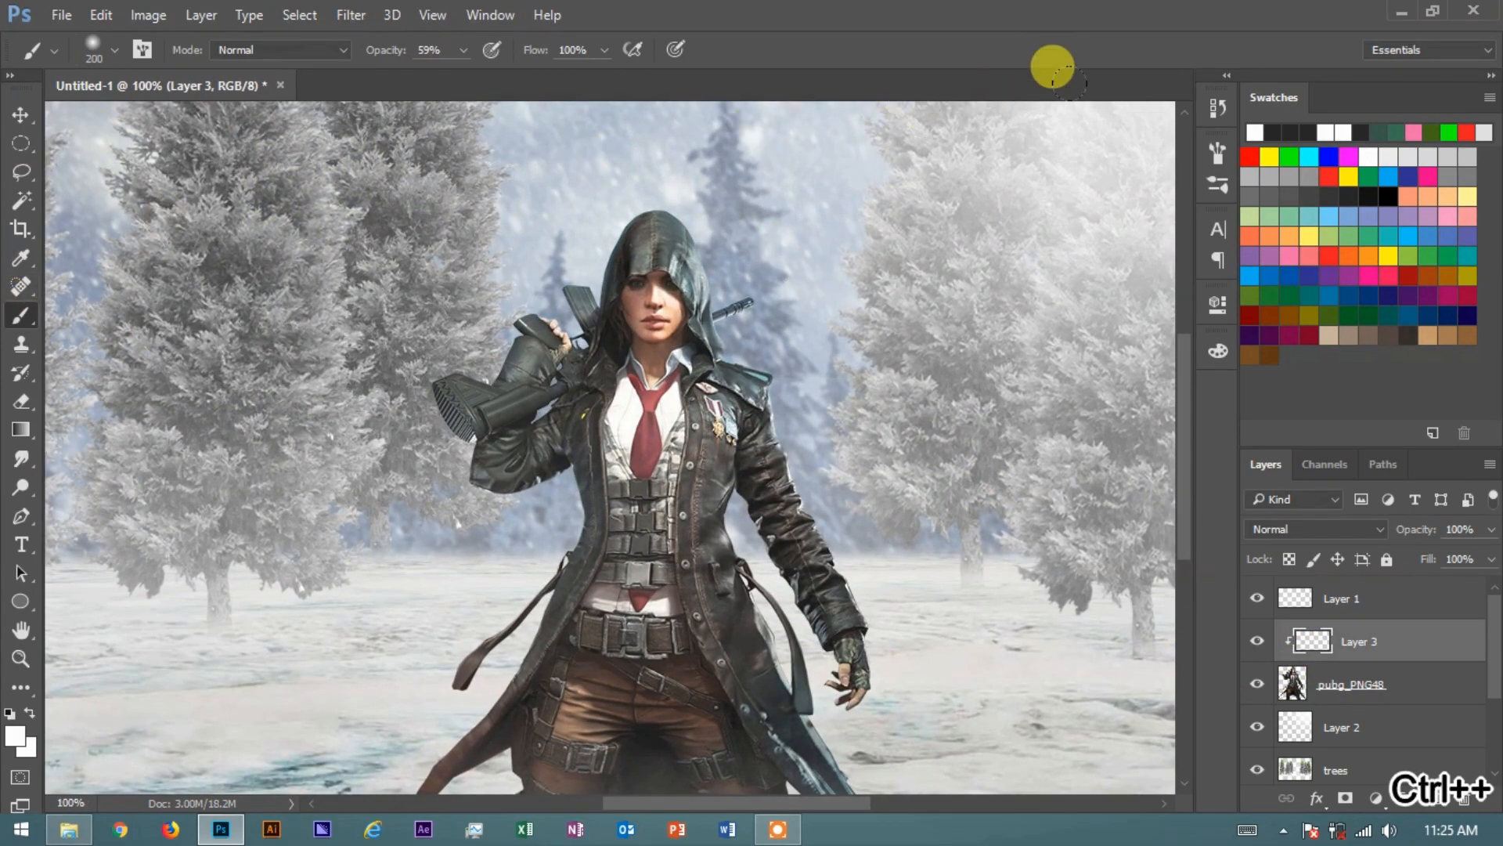
click(1291, 531)
click(1297, 303)
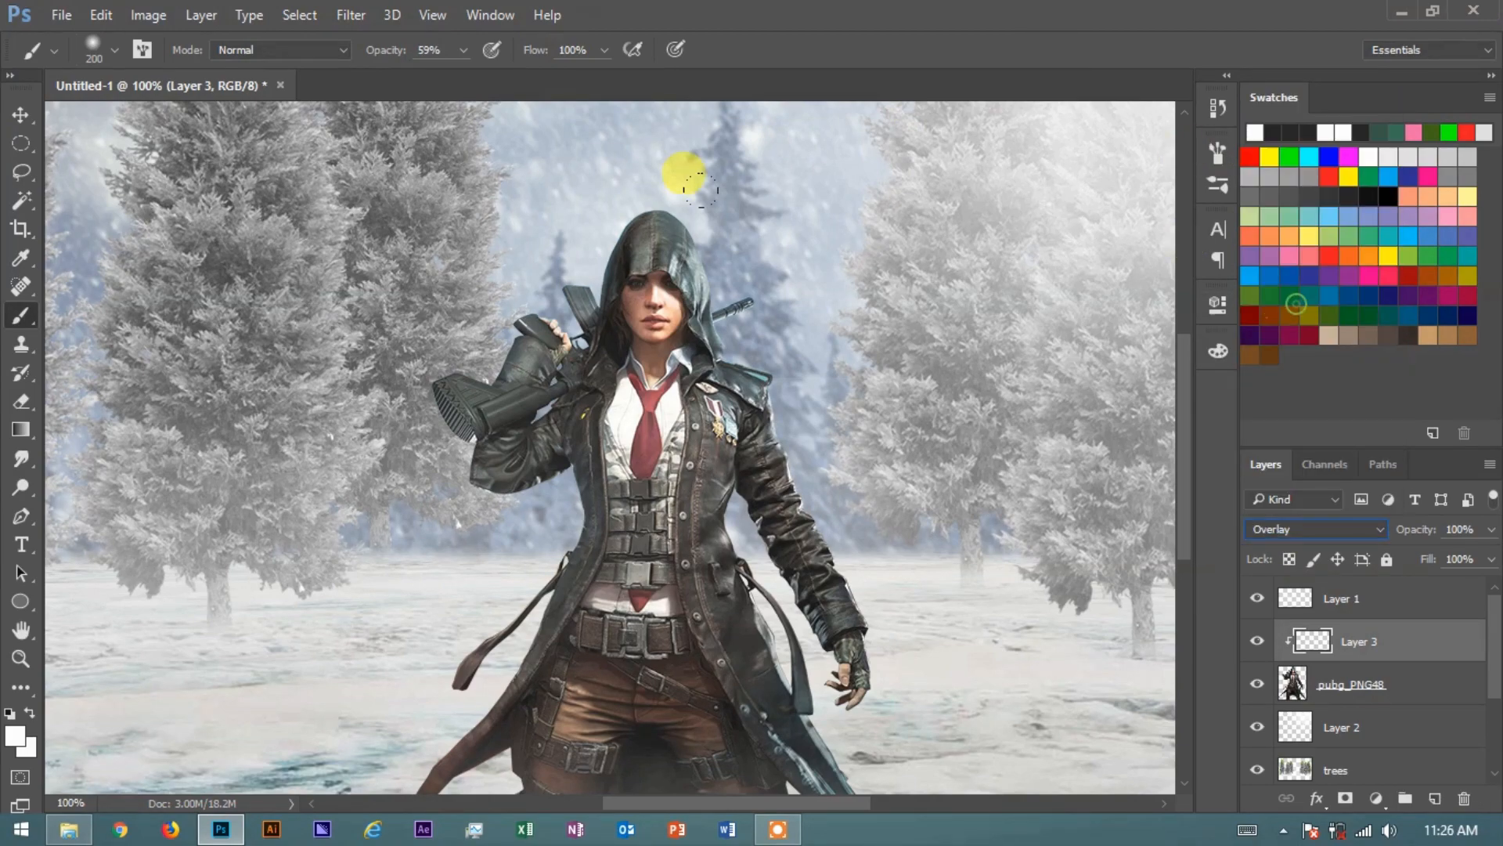
click(662, 142)
mouse_move(703, 205)
mouse_down()
mouse_move(738, 238)
mouse_move(834, 449)
mouse_move(863, 568)
mouse_up()
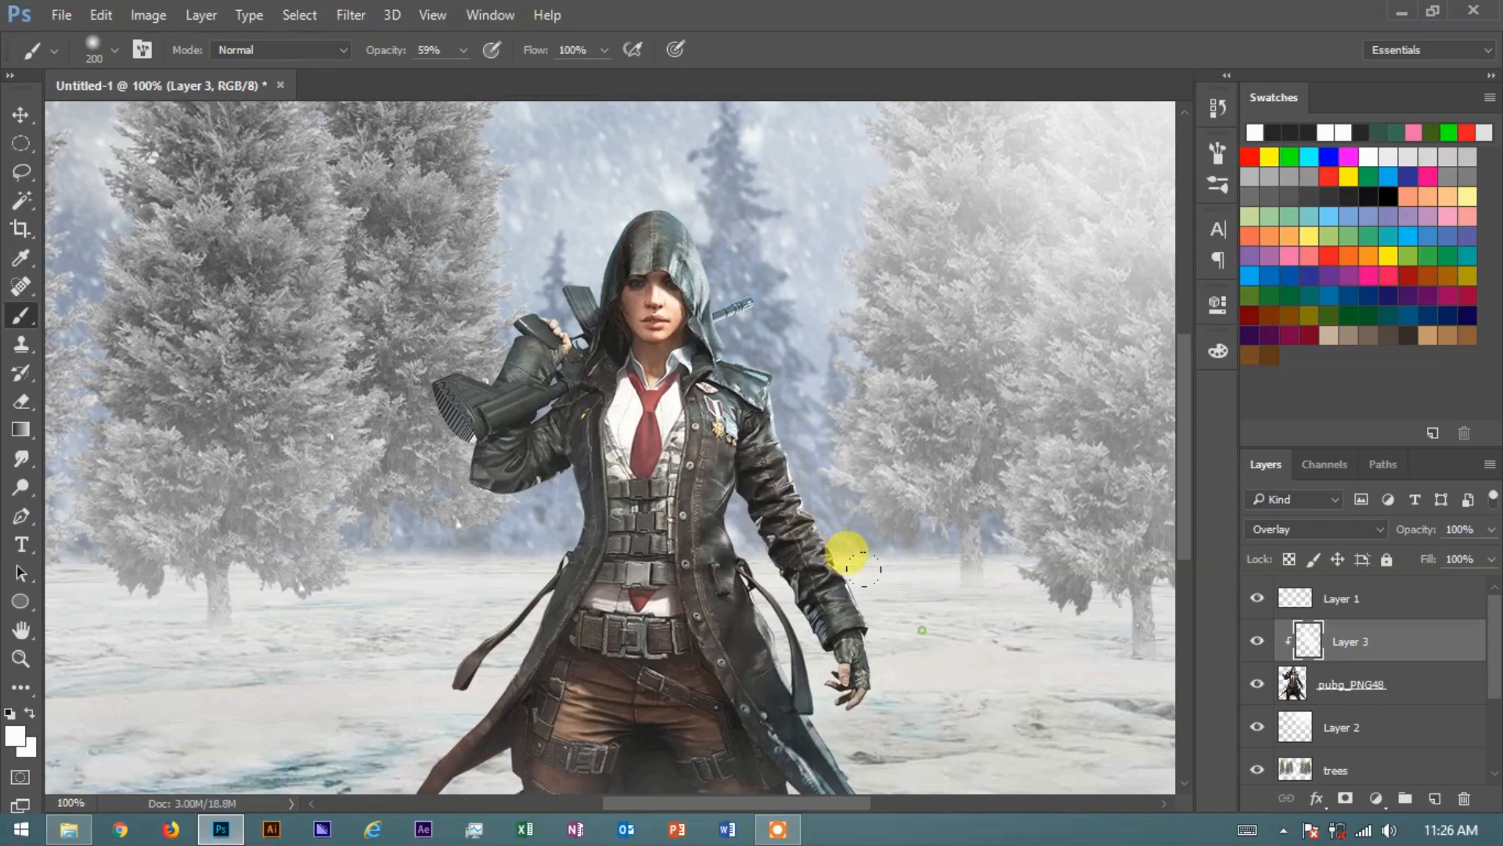
mouse_move(719, 498)
mouse_down()
mouse_move(744, 571)
mouse_move(767, 593)
mouse_move(758, 523)
mouse_move(851, 675)
mouse_up()
- Paint white highlights along the lower coat tail and leg on the character's light-facing side with a smaller brush
scroll(773, 581, down, 2)
scroll(934, 626, down, 4)
drag(783, 530, 837, 627)
drag(787, 526, 786, 553)
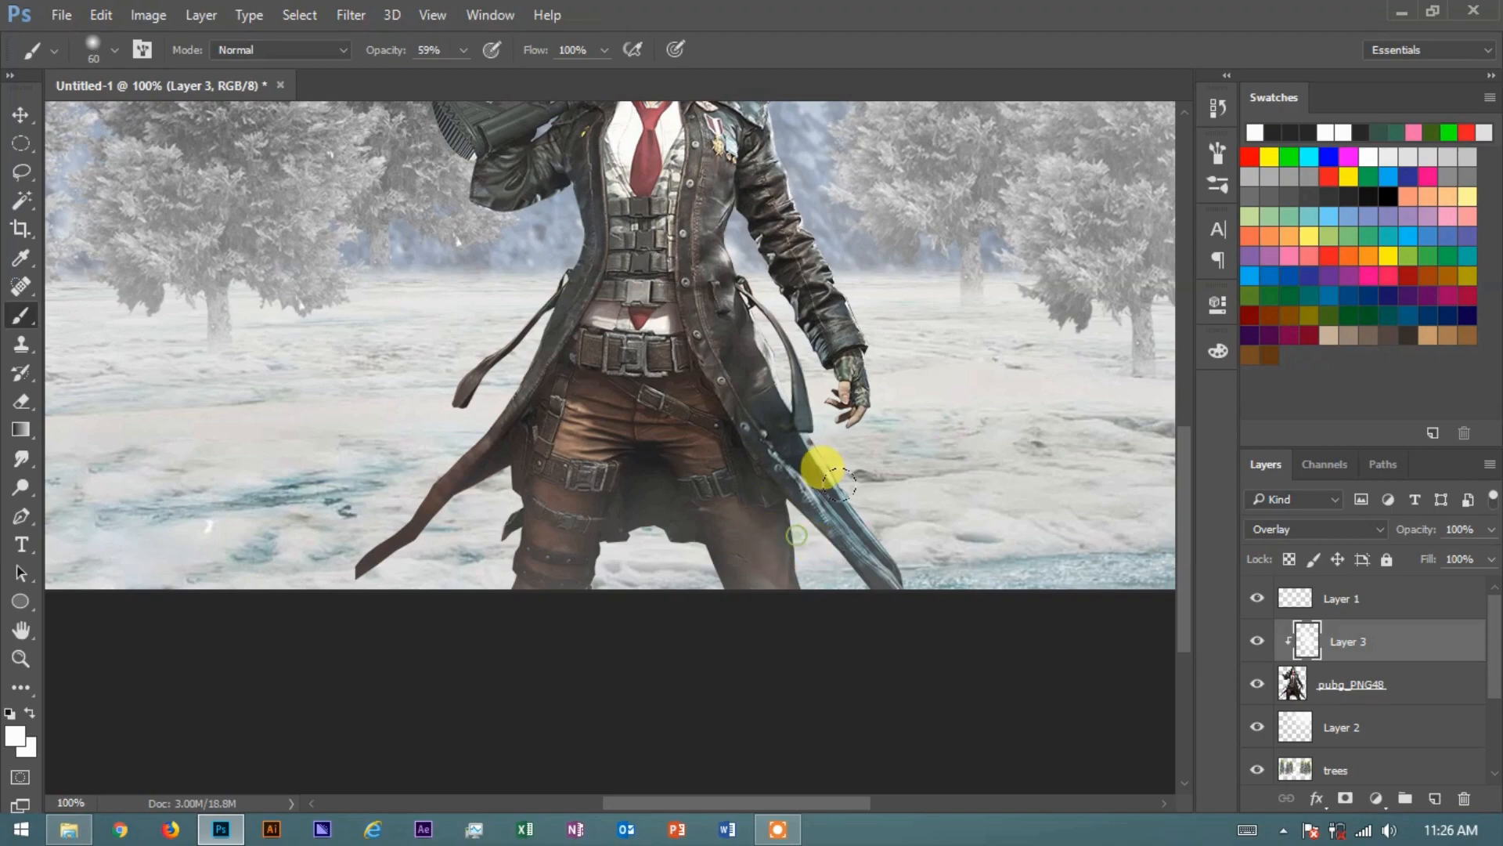
- Switch to dark grey with a size 40 brush and paint shadows on the coat front, beneath the sleeve and along the far coat tail
scroll(882, 472, up, 2)
key(bracketleft)
key(bracketleft)
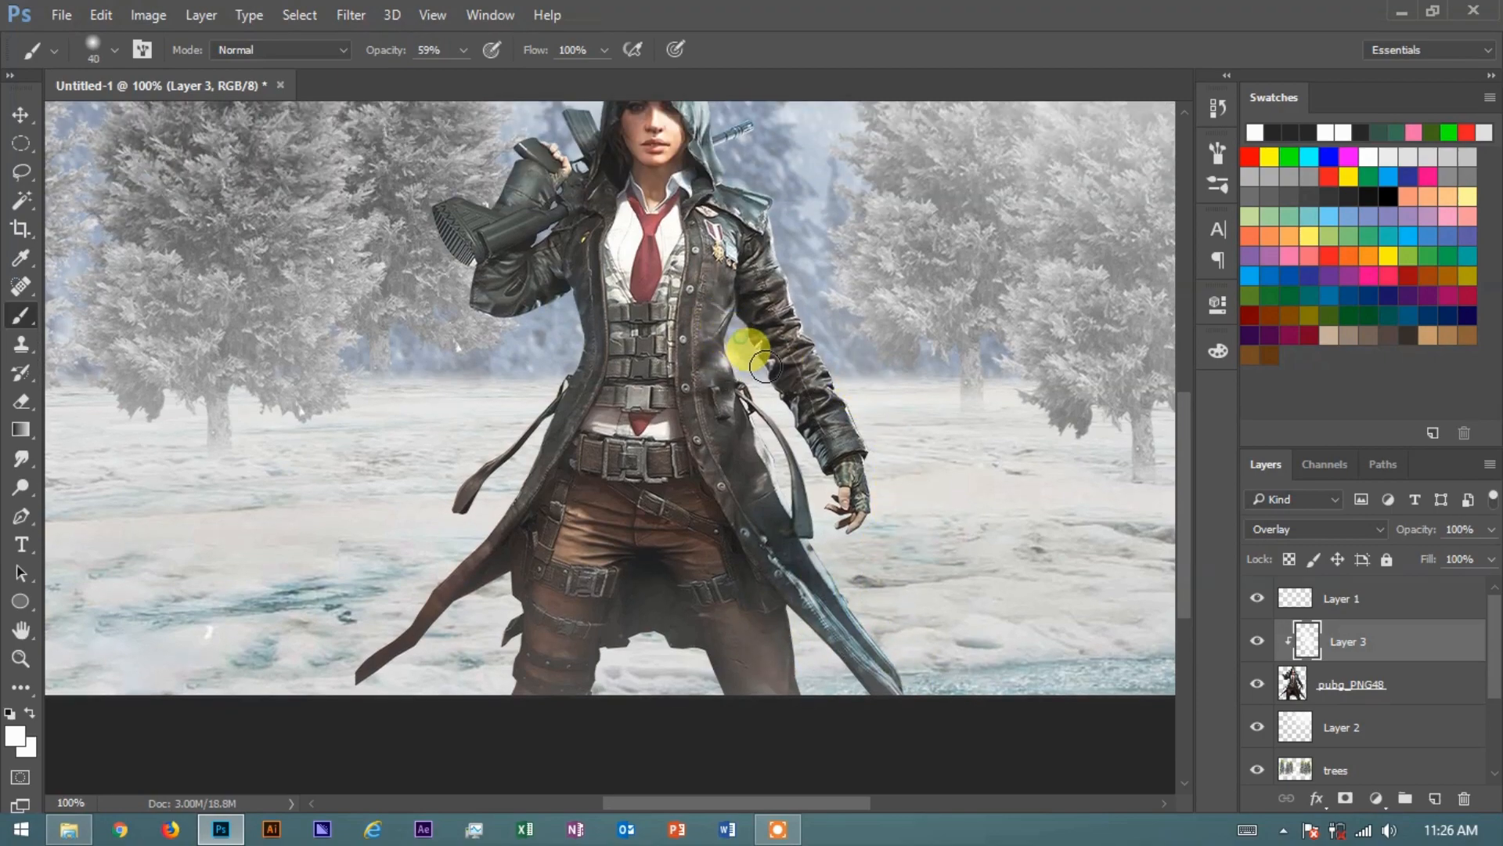
click(1306, 132)
mouse_move(702, 213)
mouse_down()
mouse_move(717, 349)
mouse_move(766, 352)
mouse_move(740, 319)
mouse_move(801, 433)
mouse_up()
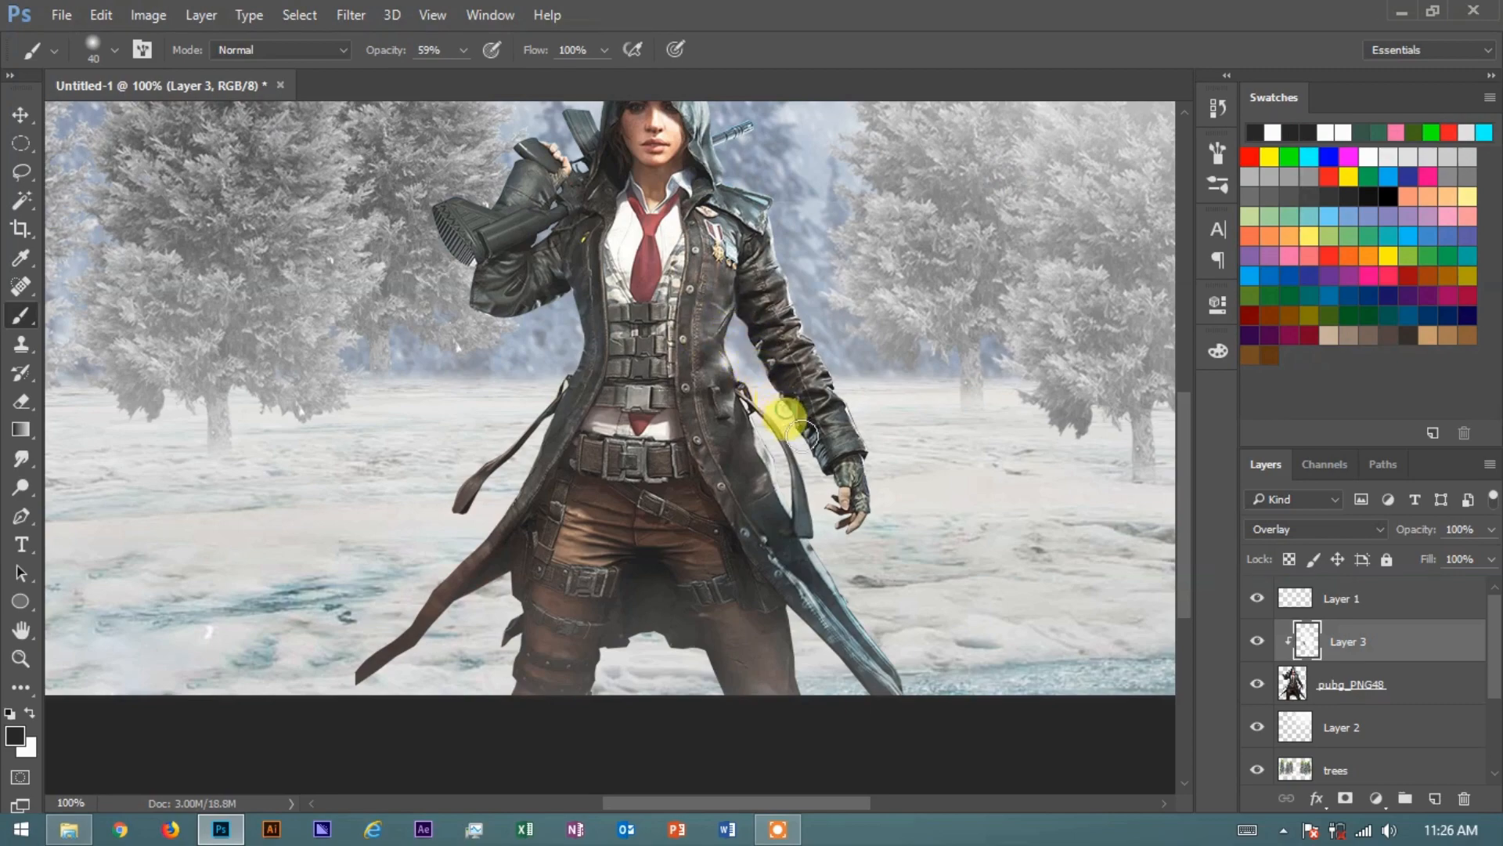
mouse_move(577, 322)
mouse_down()
mouse_move(592, 348)
mouse_move(587, 332)
mouse_move(566, 386)
mouse_up()
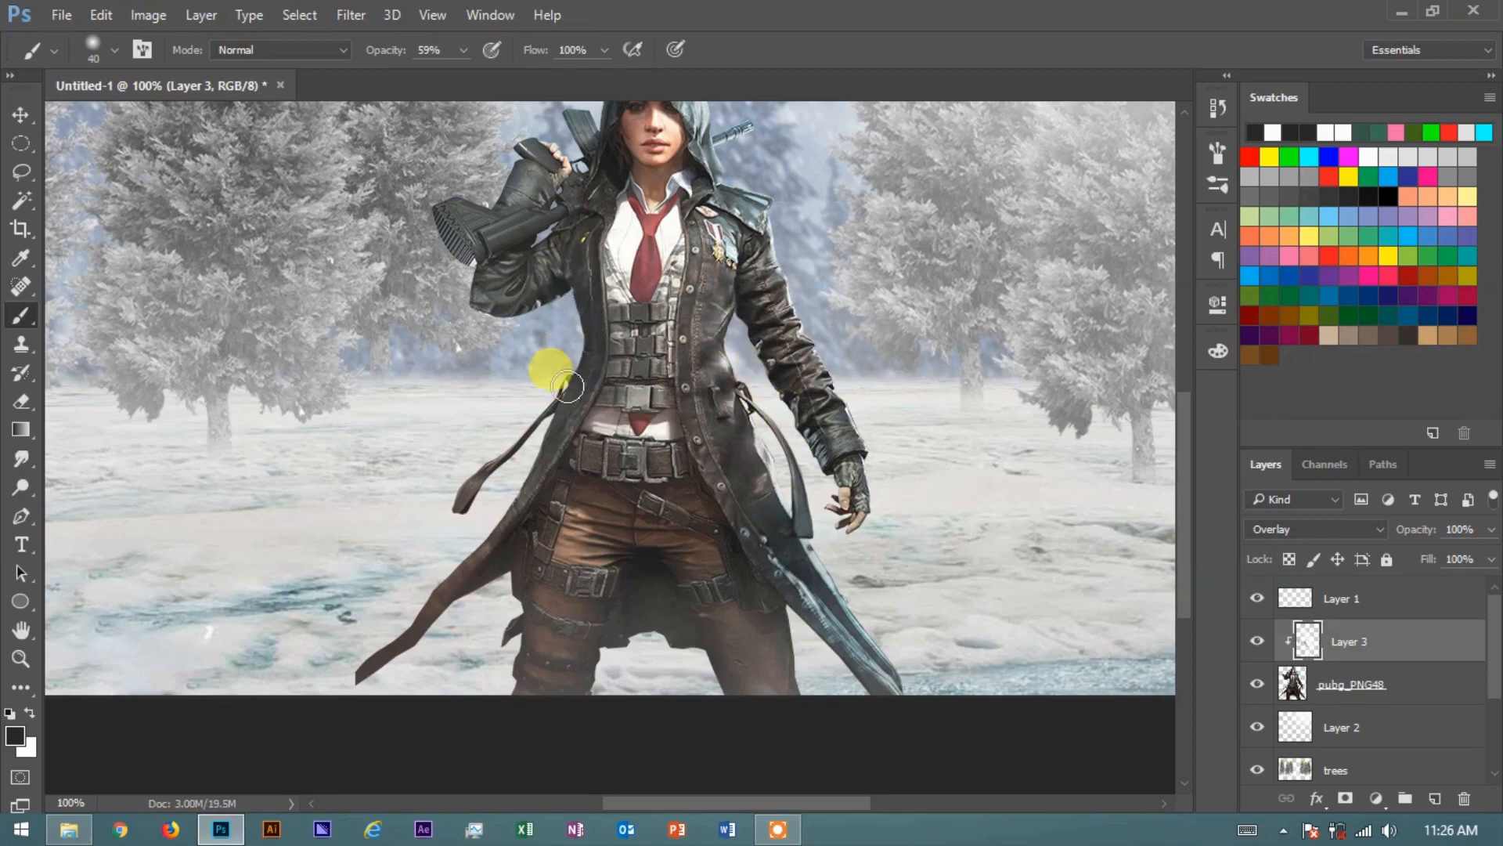
drag(447, 579, 385, 661)
- Paint dark shading over the hood and the underside of the raised gun-holding arm on Layer 3
scroll(491, 202, up, 1)
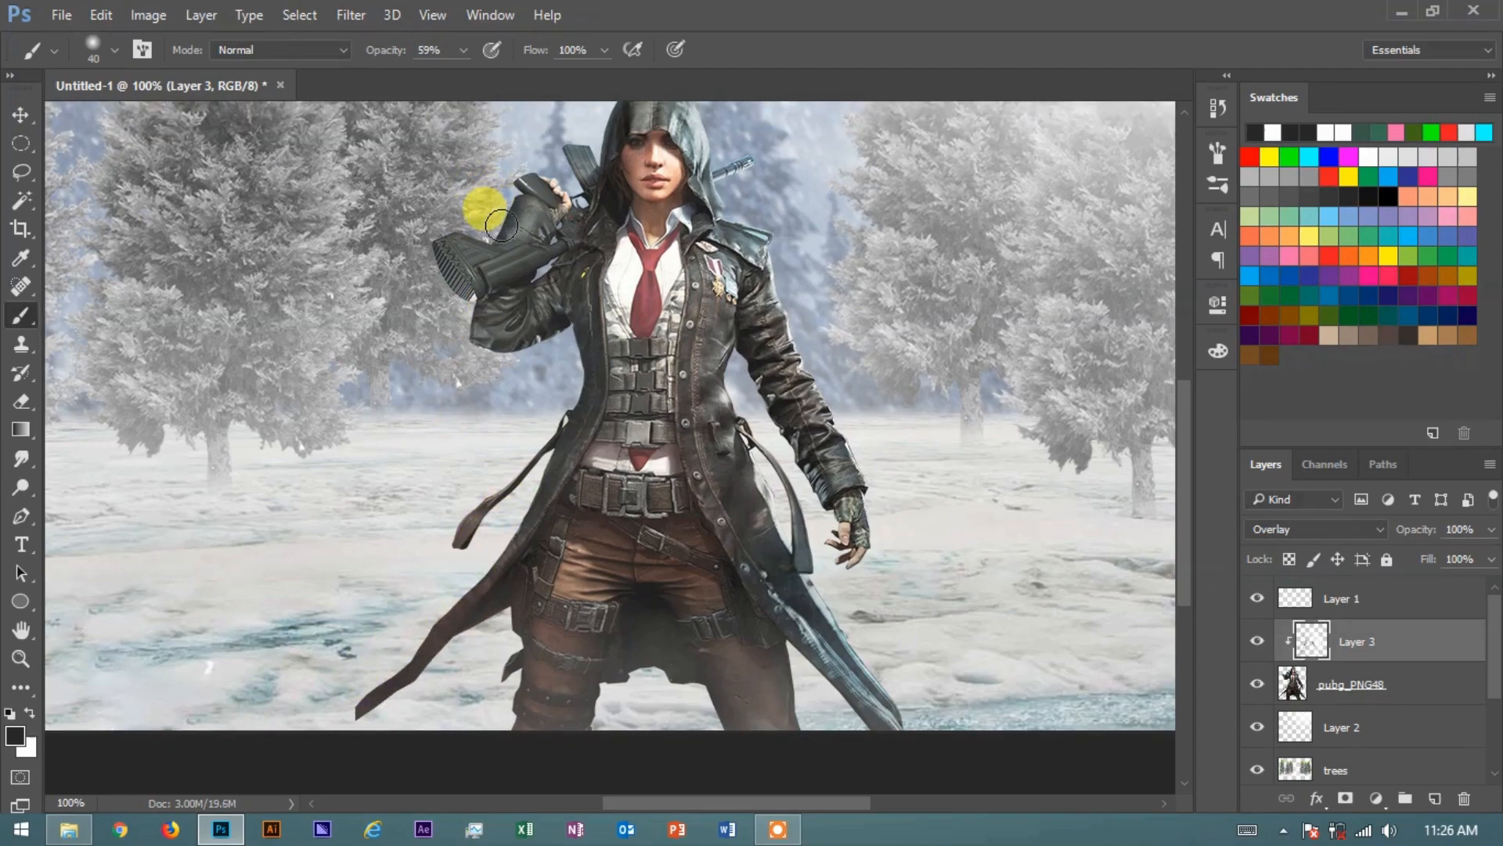
scroll(580, 166, up, 1)
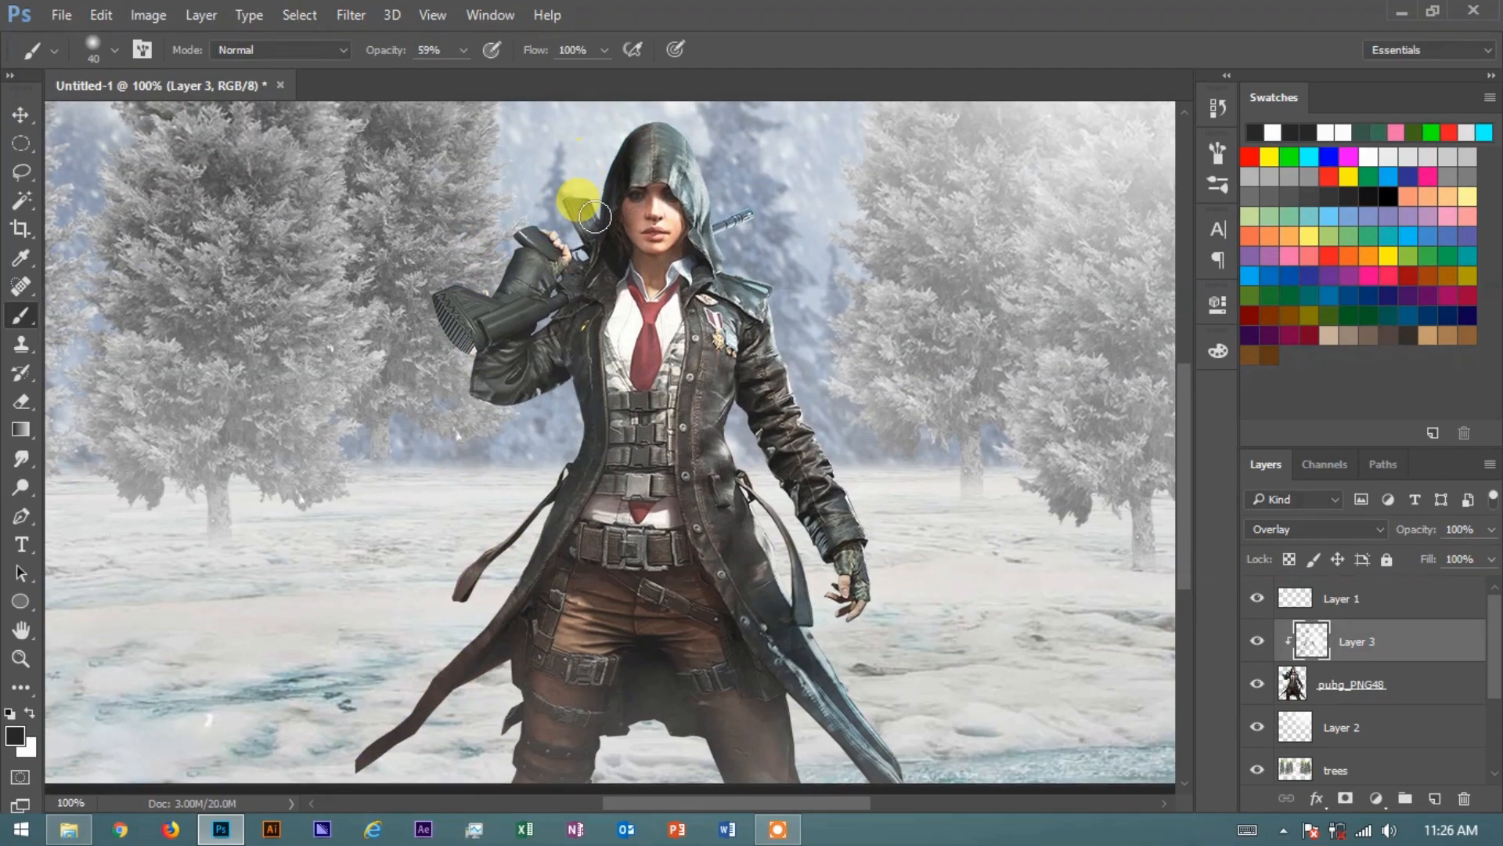
mouse_move(653, 145)
mouse_down()
mouse_move(759, 156)
mouse_move(743, 169)
mouse_move(682, 151)
mouse_up()
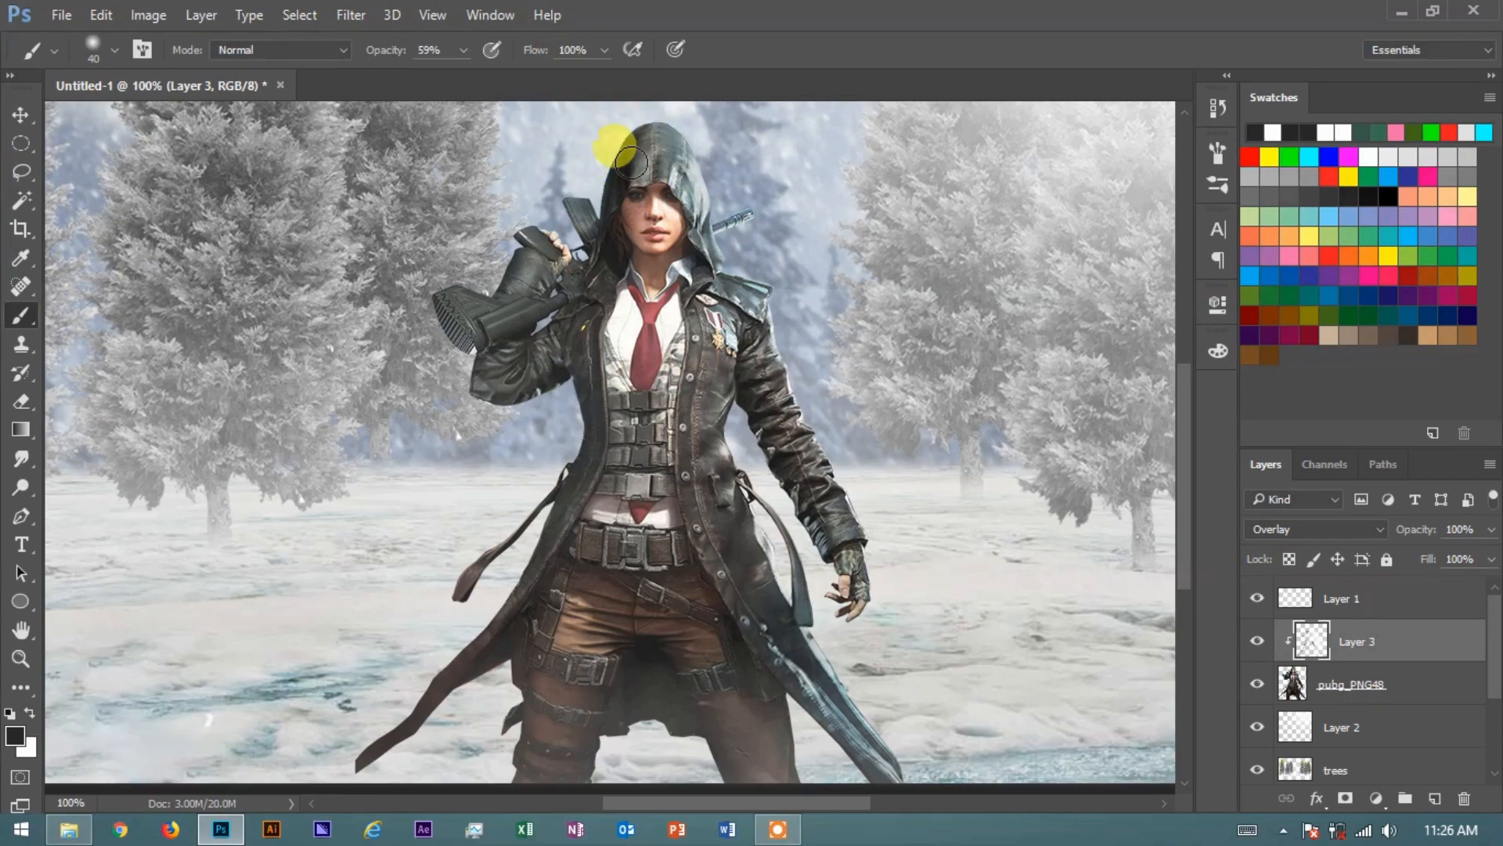
click(549, 379)
mouse_move(552, 381)
mouse_down()
mouse_move(508, 404)
mouse_move(464, 383)
mouse_up()
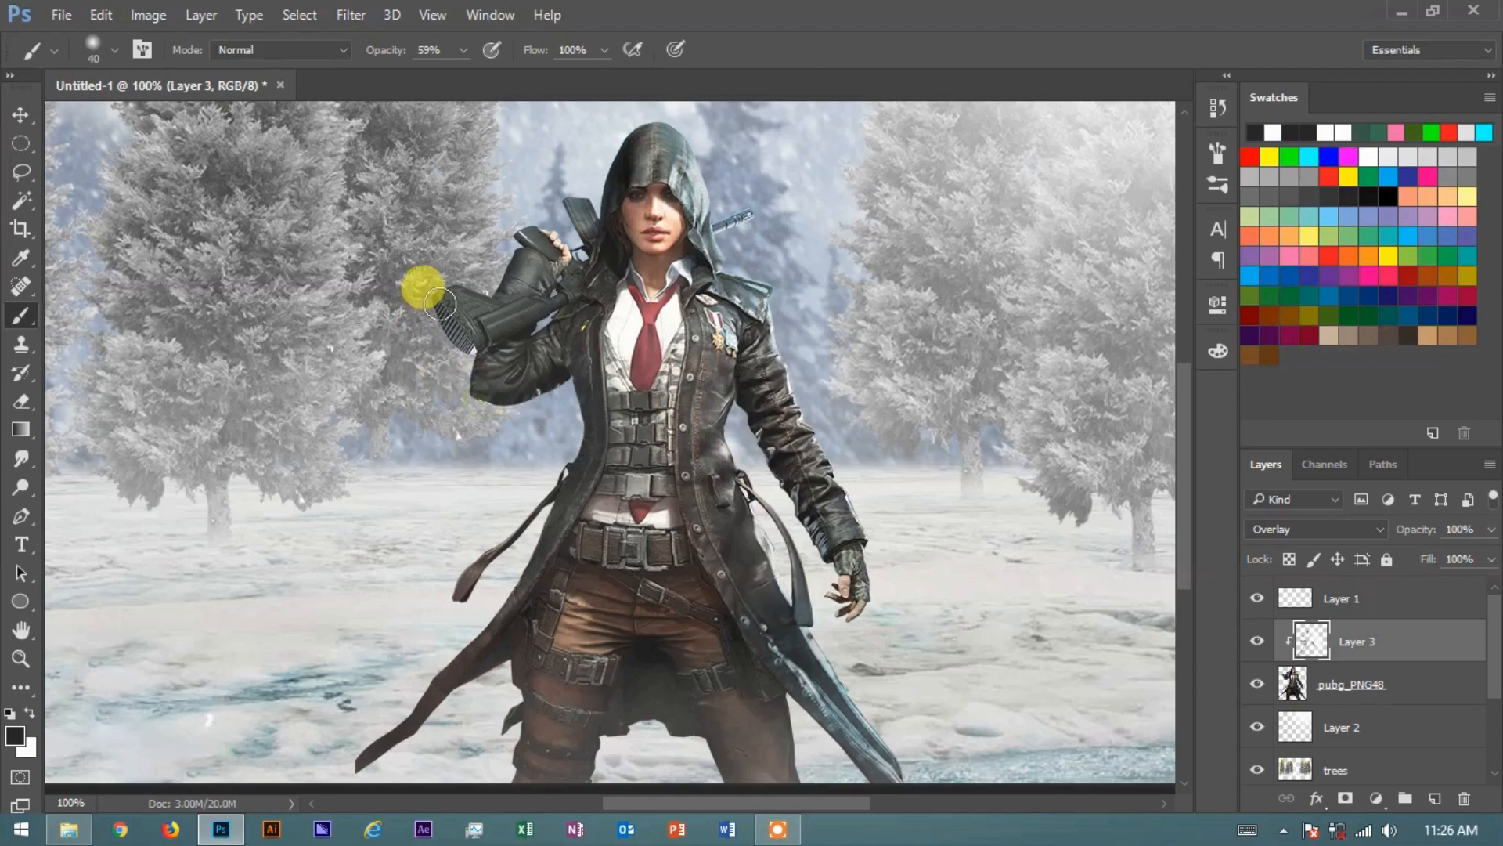
scroll(473, 271, down, 2)
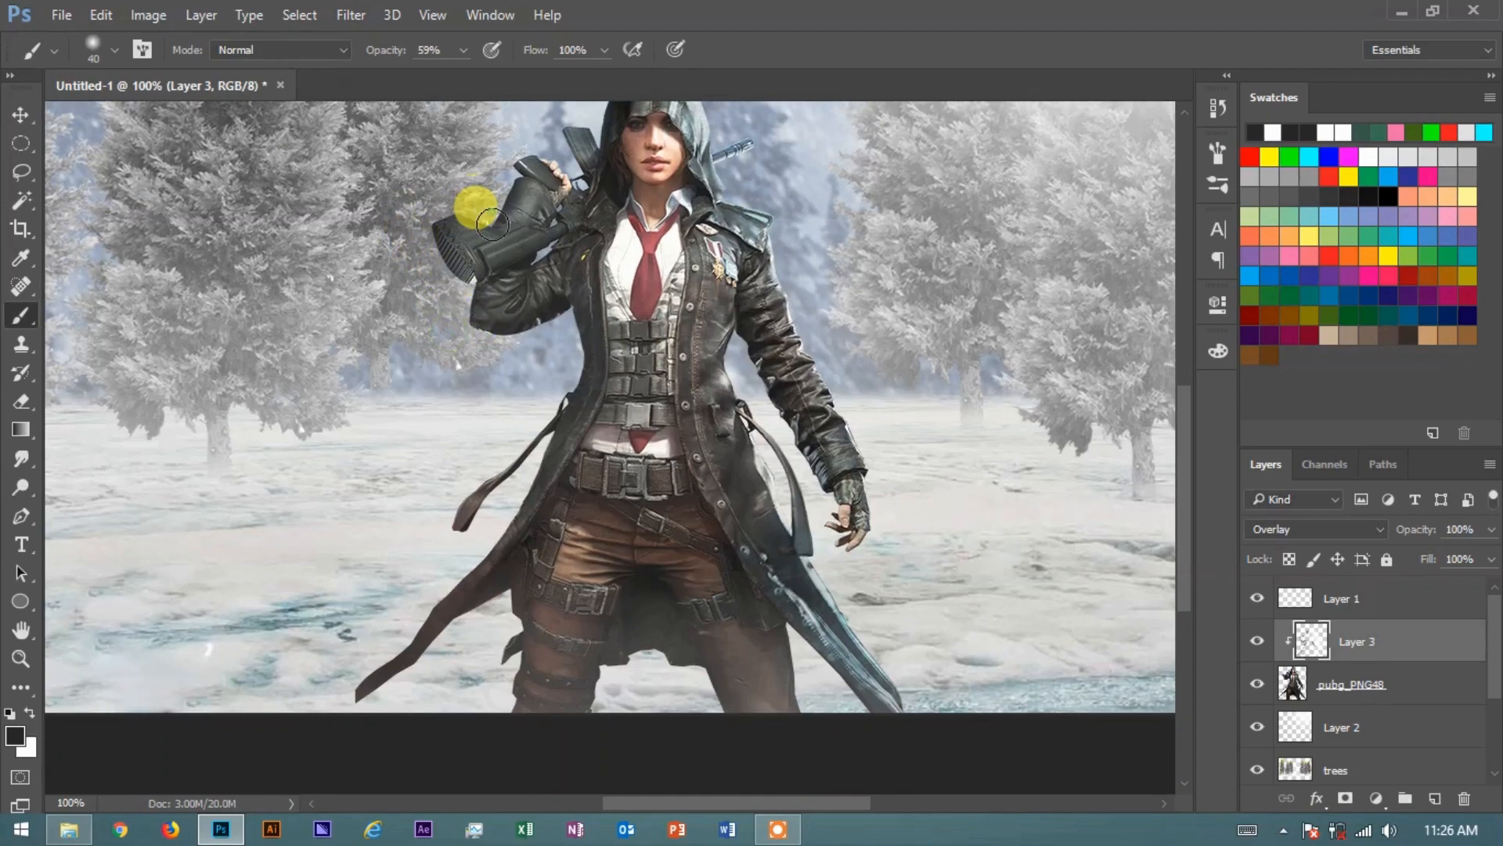
- Paint dark shading along the far coat tail and the coat lining between the character's legs on Layer 3
scroll(486, 219, down, 6)
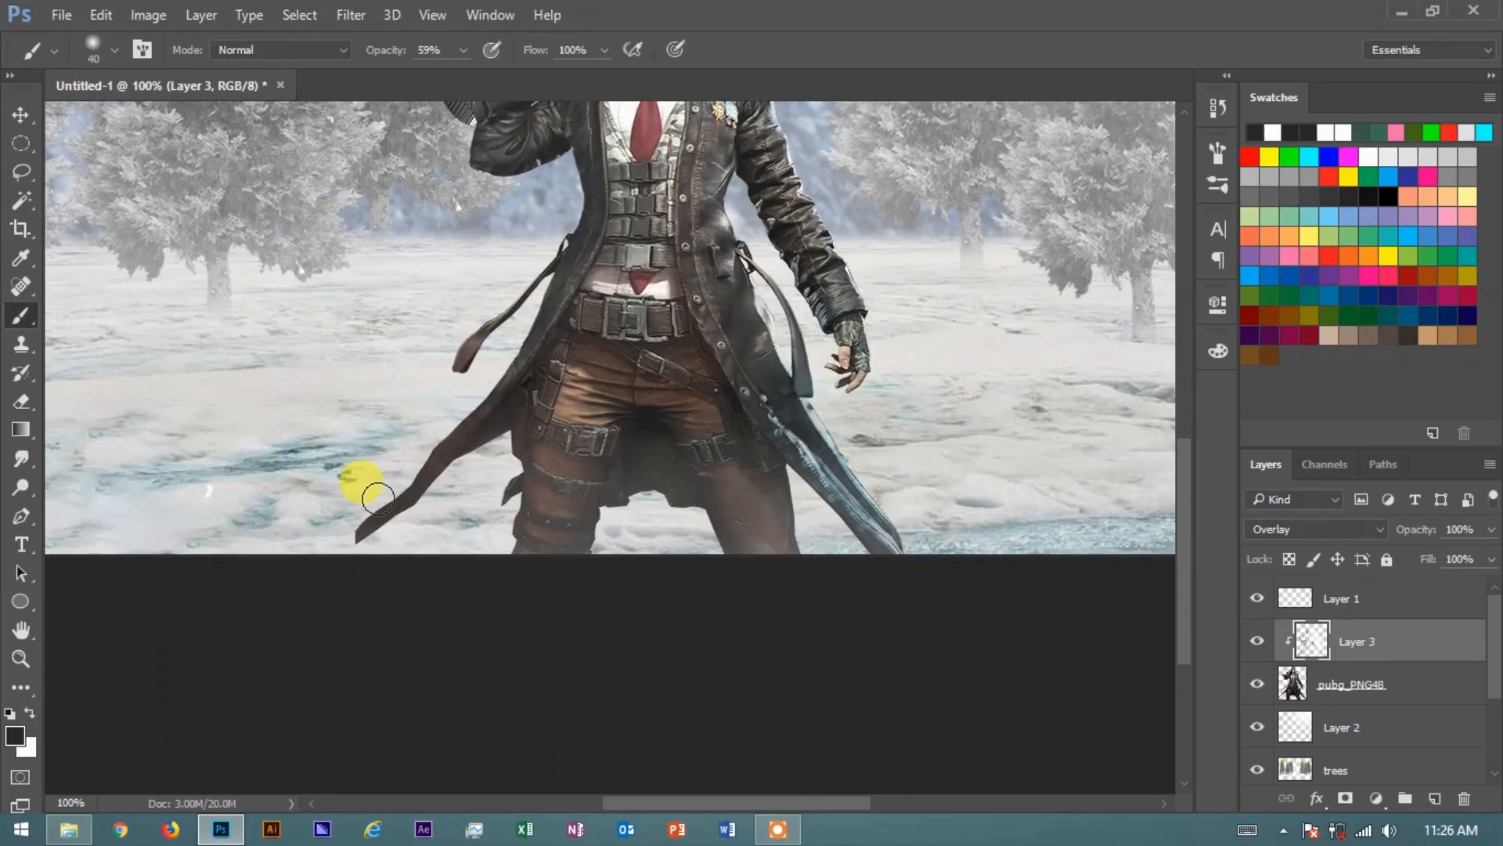
mouse_move(376, 518)
mouse_down()
mouse_move(494, 426)
mouse_move(508, 442)
mouse_up()
mouse_move(660, 525)
mouse_down()
mouse_move(696, 507)
mouse_move(737, 572)
mouse_move(660, 530)
mouse_move(670, 504)
mouse_move(629, 514)
mouse_up()
- Touch up the light-facing coat tail with white highlights and the adjacent leg with dark grey shading, using a slightly larger brush
click(1276, 130)
mouse_move(821, 455)
mouse_down()
mouse_move(584, 541)
mouse_move(595, 524)
mouse_move(594, 542)
mouse_move(789, 518)
mouse_move(837, 494)
mouse_move(794, 480)
mouse_move(821, 551)
mouse_move(794, 520)
mouse_move(834, 565)
mouse_up()
click(1290, 131)
click(1272, 130)
key(bracketright)
mouse_move(822, 453)
mouse_down()
mouse_move(739, 505)
mouse_move(689, 502)
mouse_move(759, 533)
mouse_up()
scroll(706, 510, up, 3)
key(bracketright)
key(bracketright)
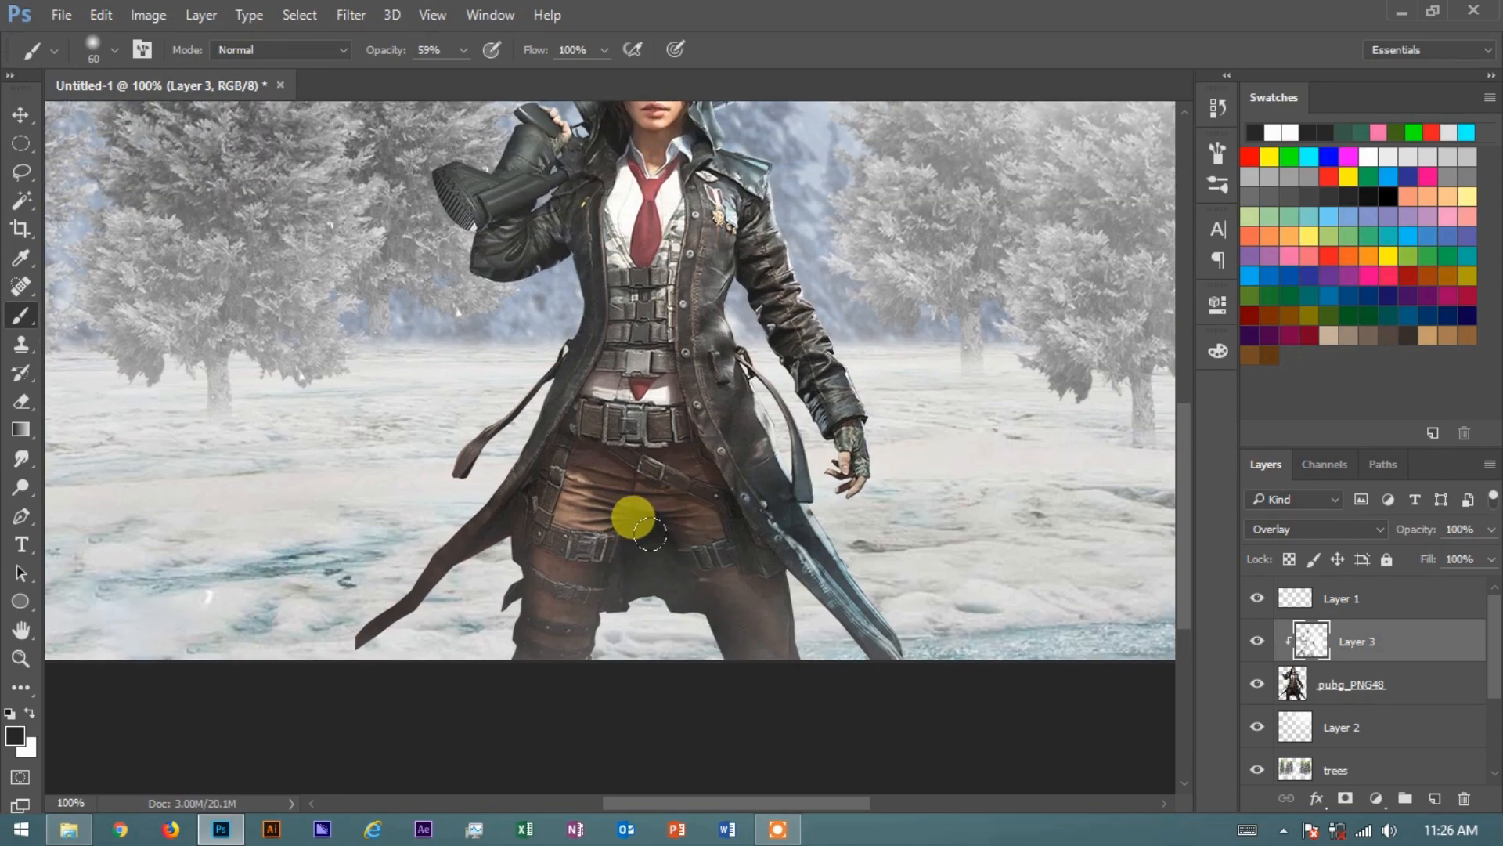
scroll(893, 501, up, 3)
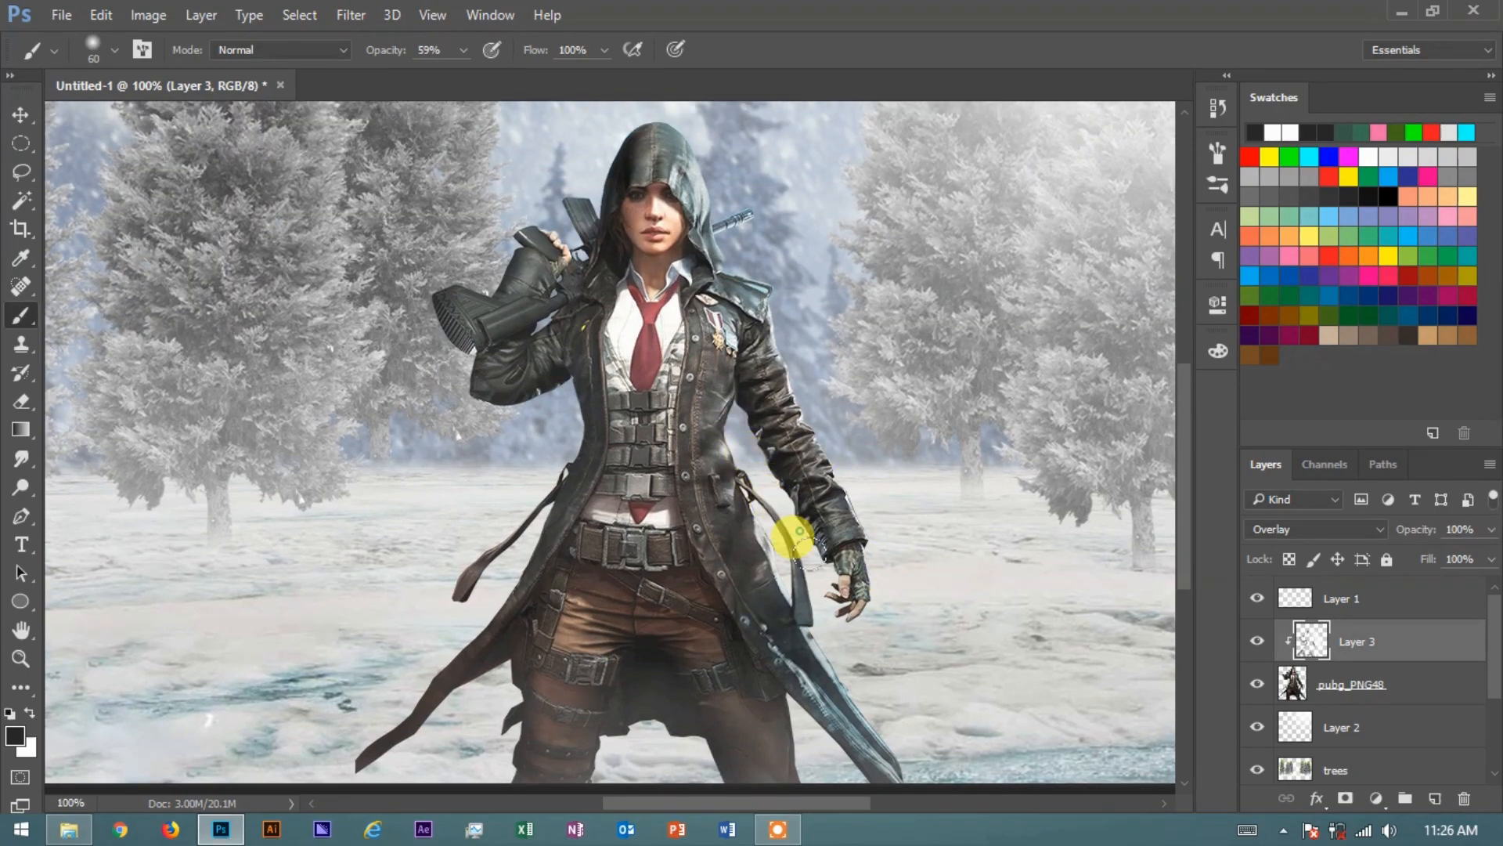
- Paint white mist over the scene on Layer 1 with the 1400 px textured brush, undoing the excess haze
click(1286, 133)
scroll(897, 661, up, 3)
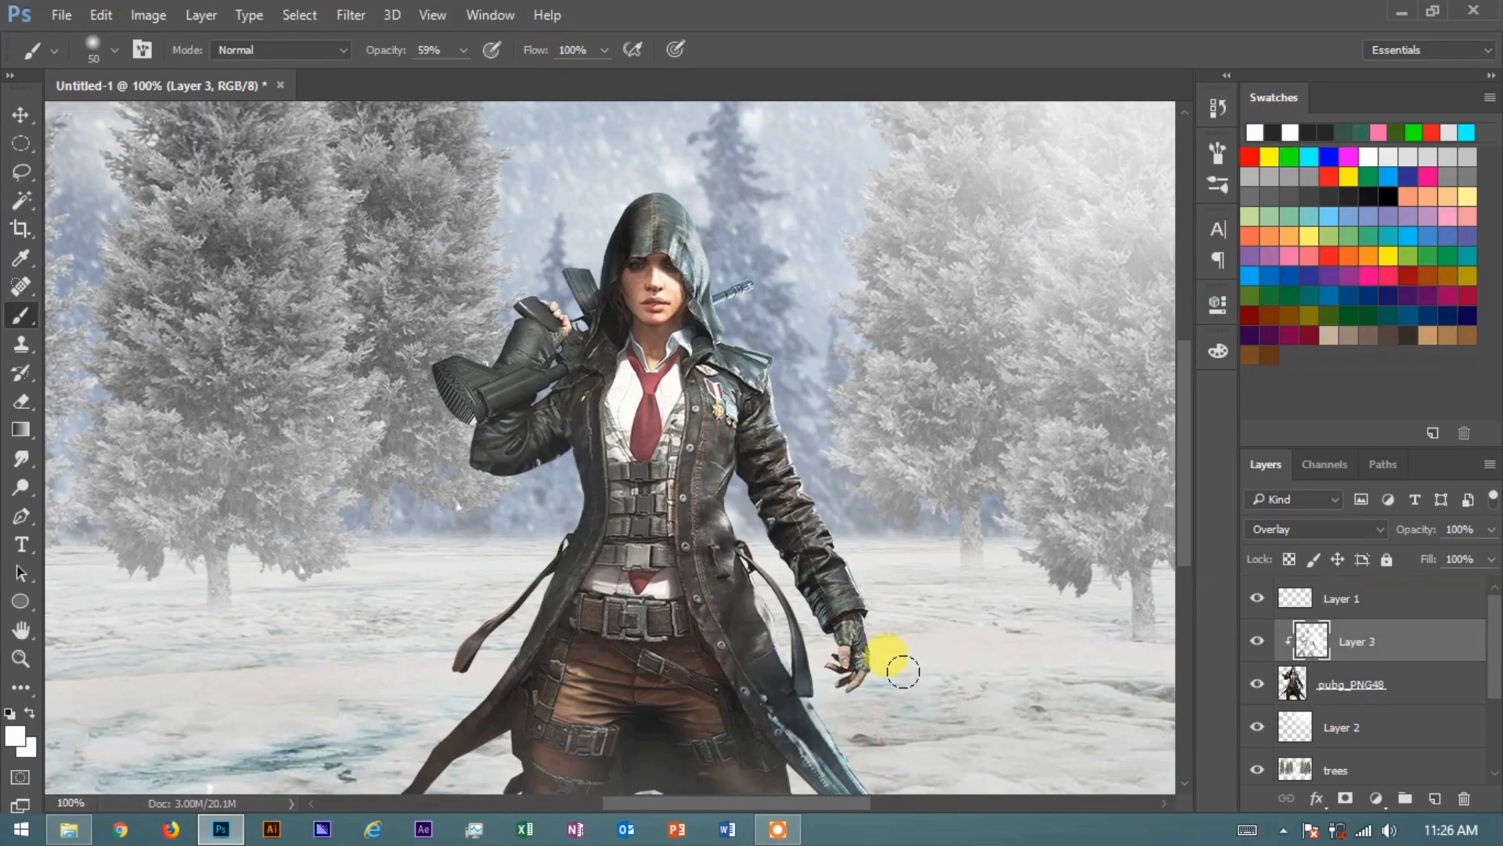
key(ctrl+0)
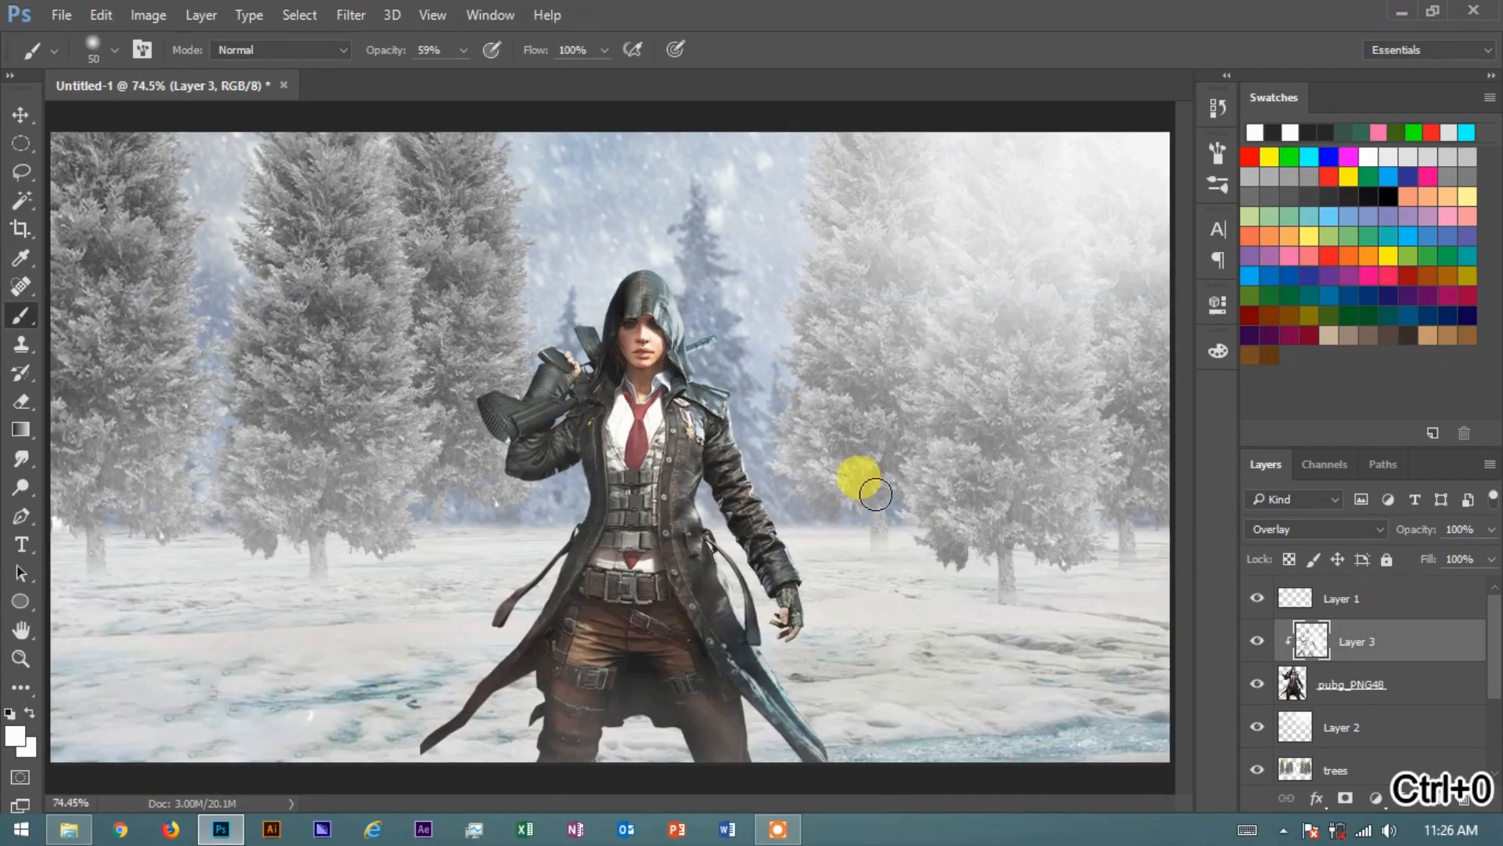
key(ctrl+minus)
key(ctrl+minus)
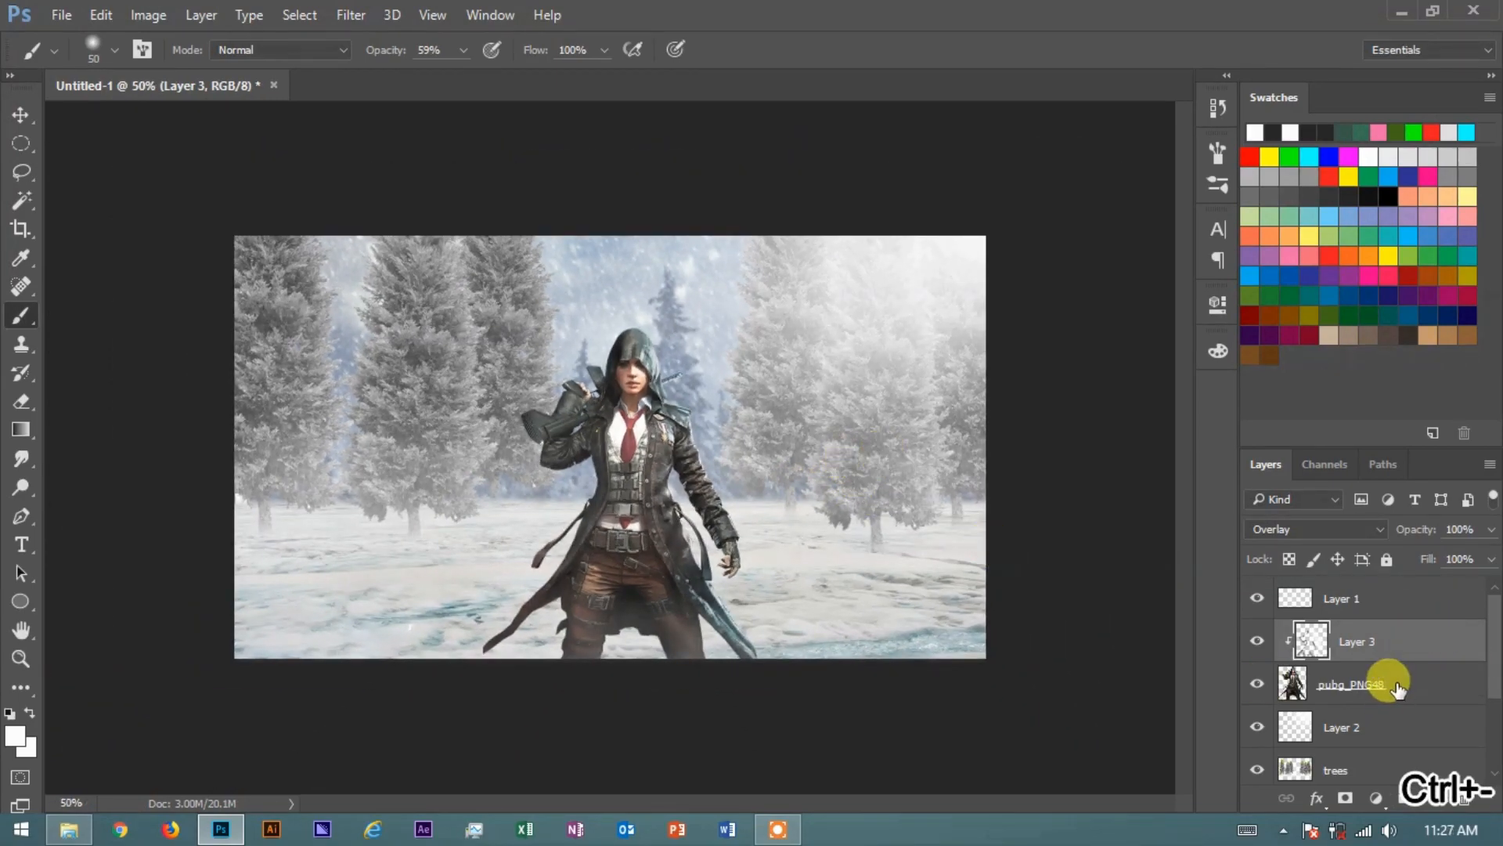
click(1423, 708)
click(1386, 646)
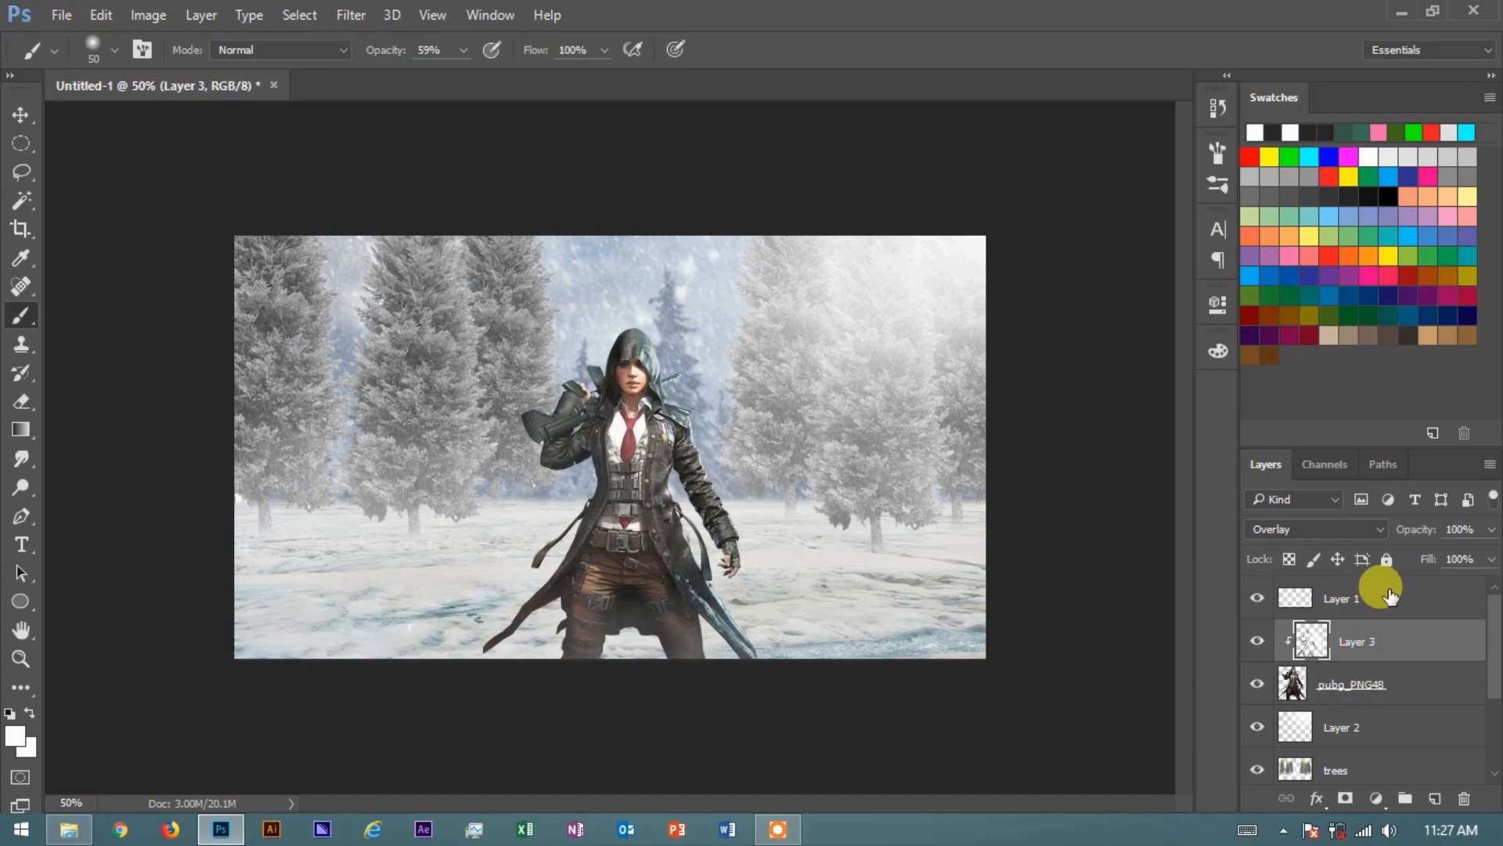
click(1378, 596)
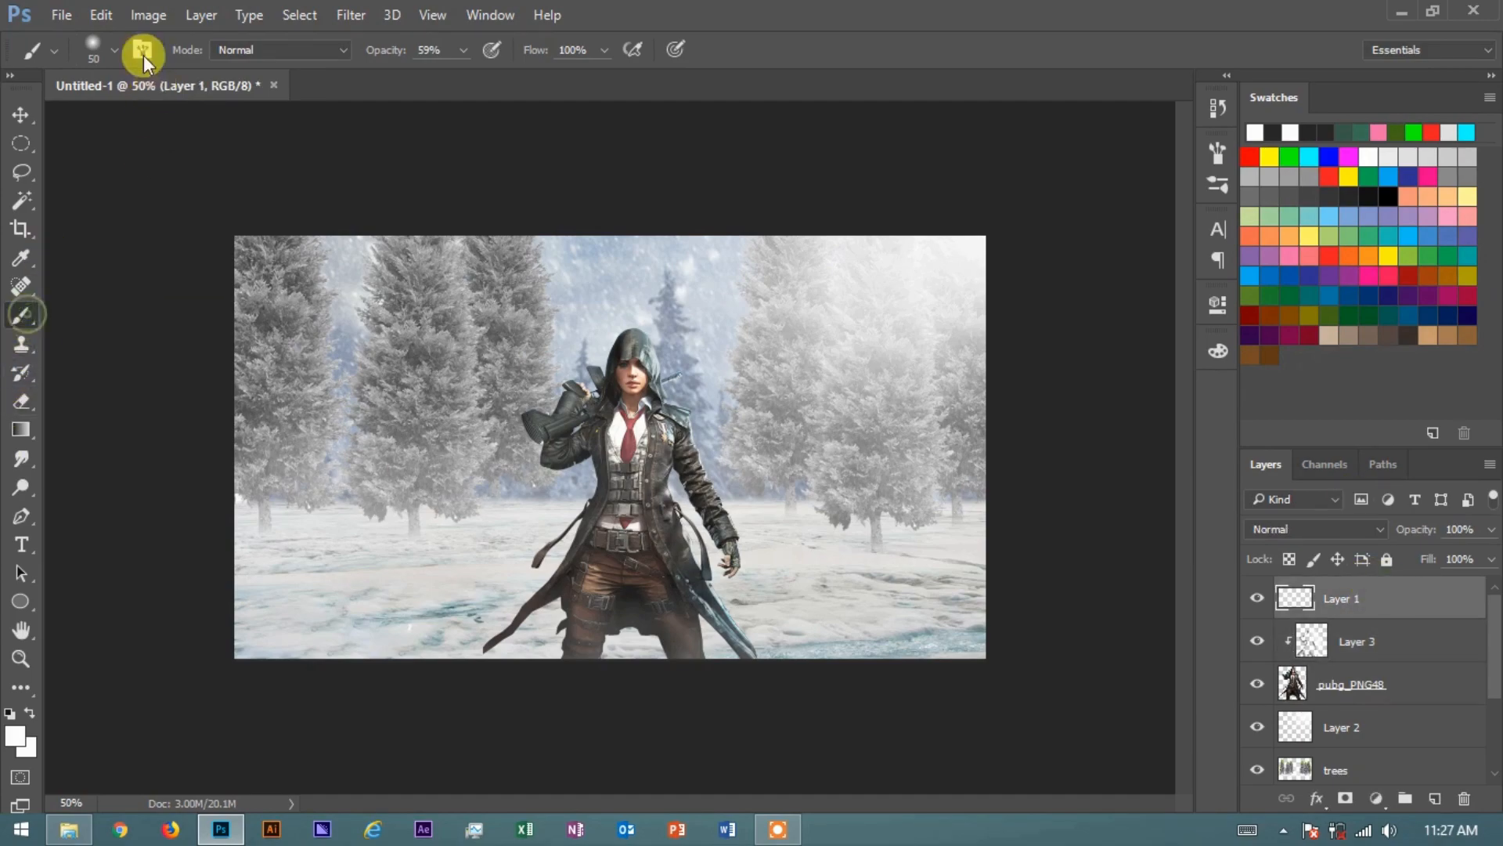
click(112, 51)
click(82, 210)
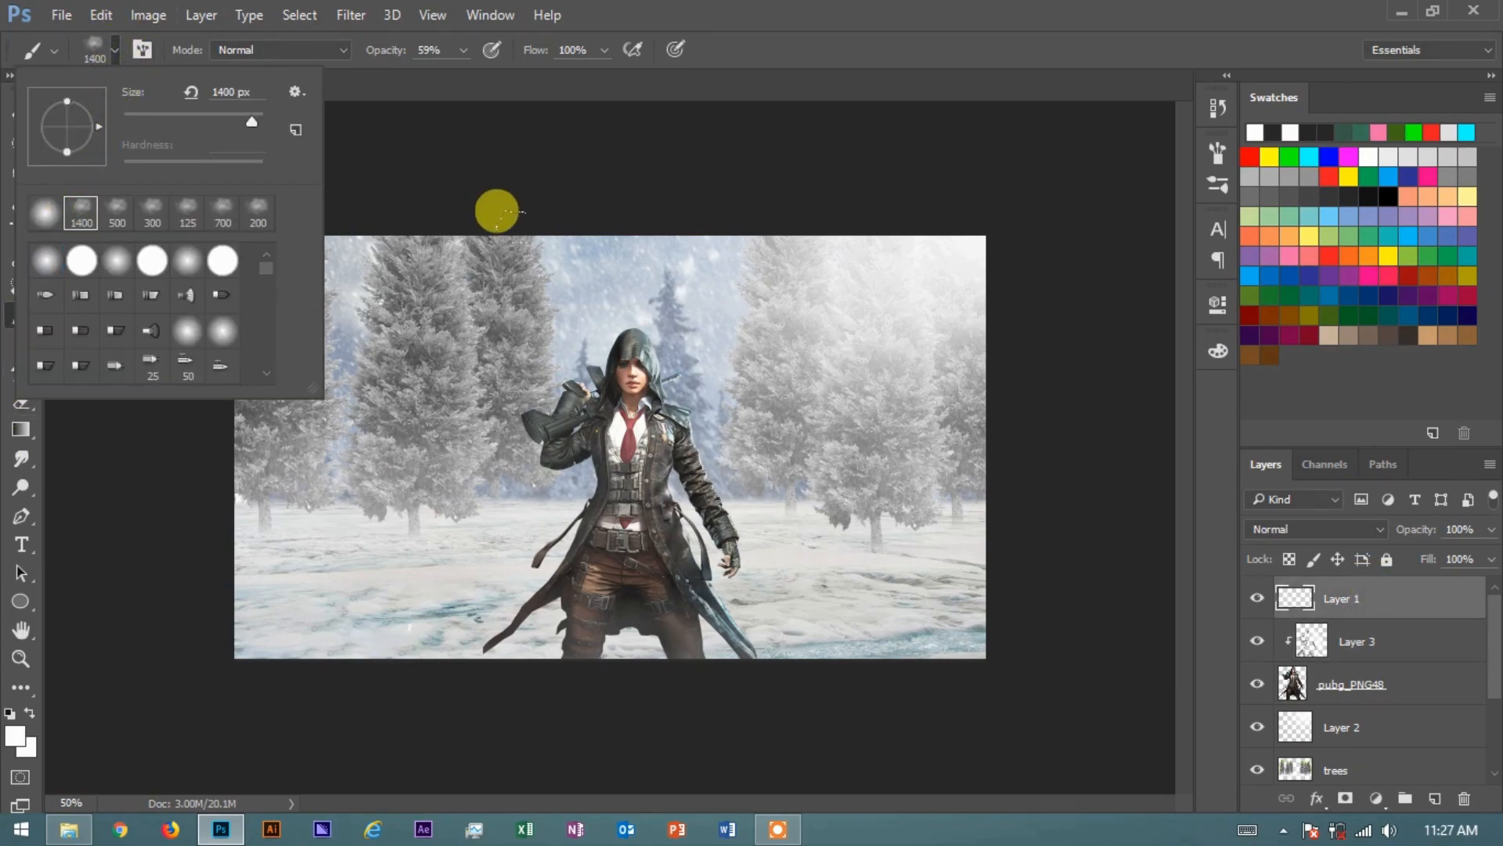
click(382, 317)
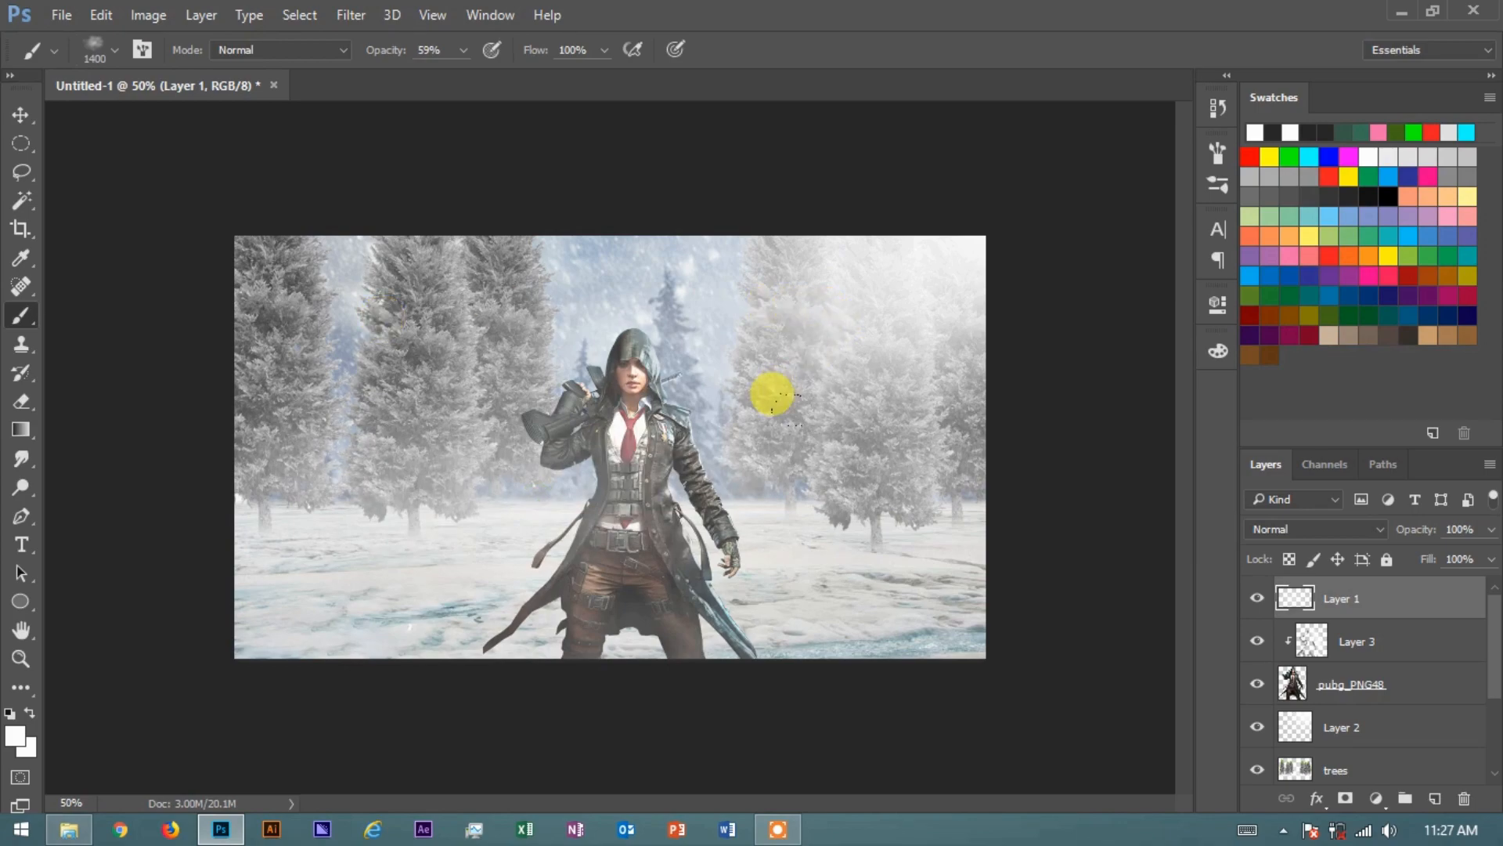
key(ctrl+alt+z)
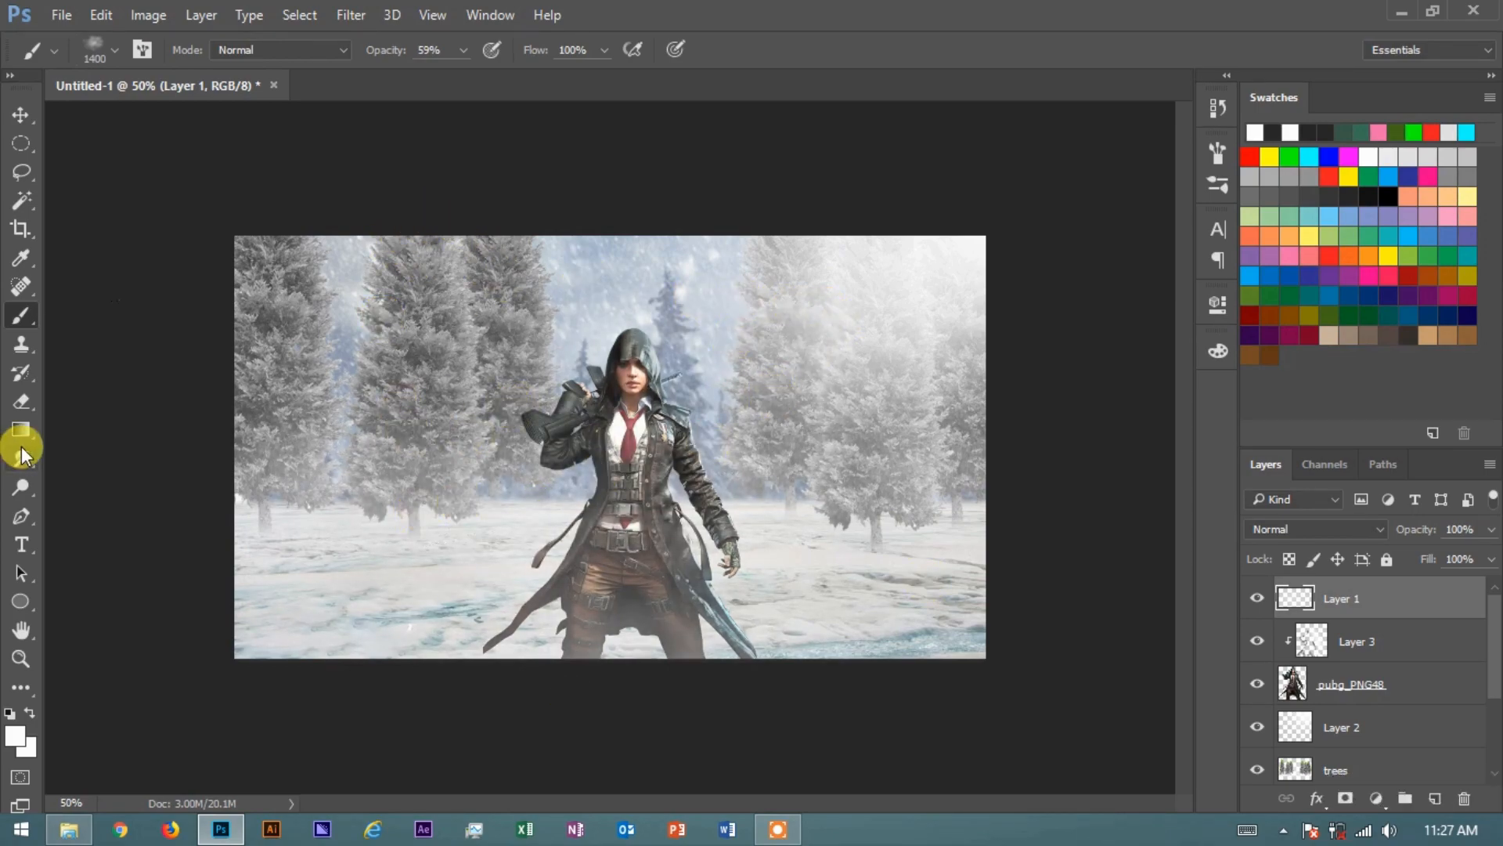
- Erase the mist covering the character's face and upper body on Layer 1 with a soft size 250 eraser
click(21, 401)
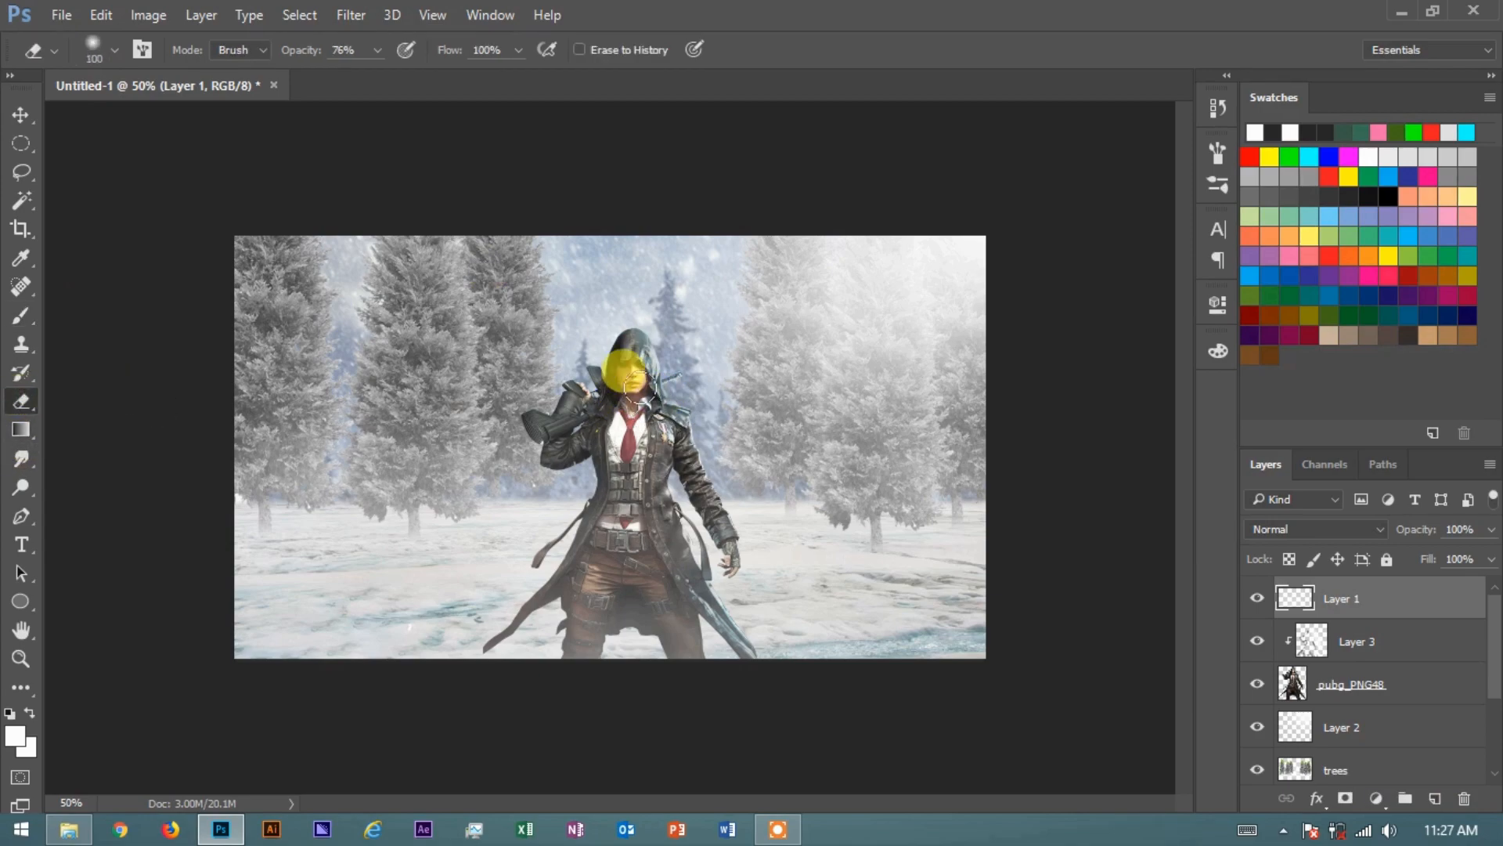
key(bracketright)
key(bracketright)
key(bracketright)
key(bracketright)
key(bracketright)
key(bracketright)
key(bracketright)
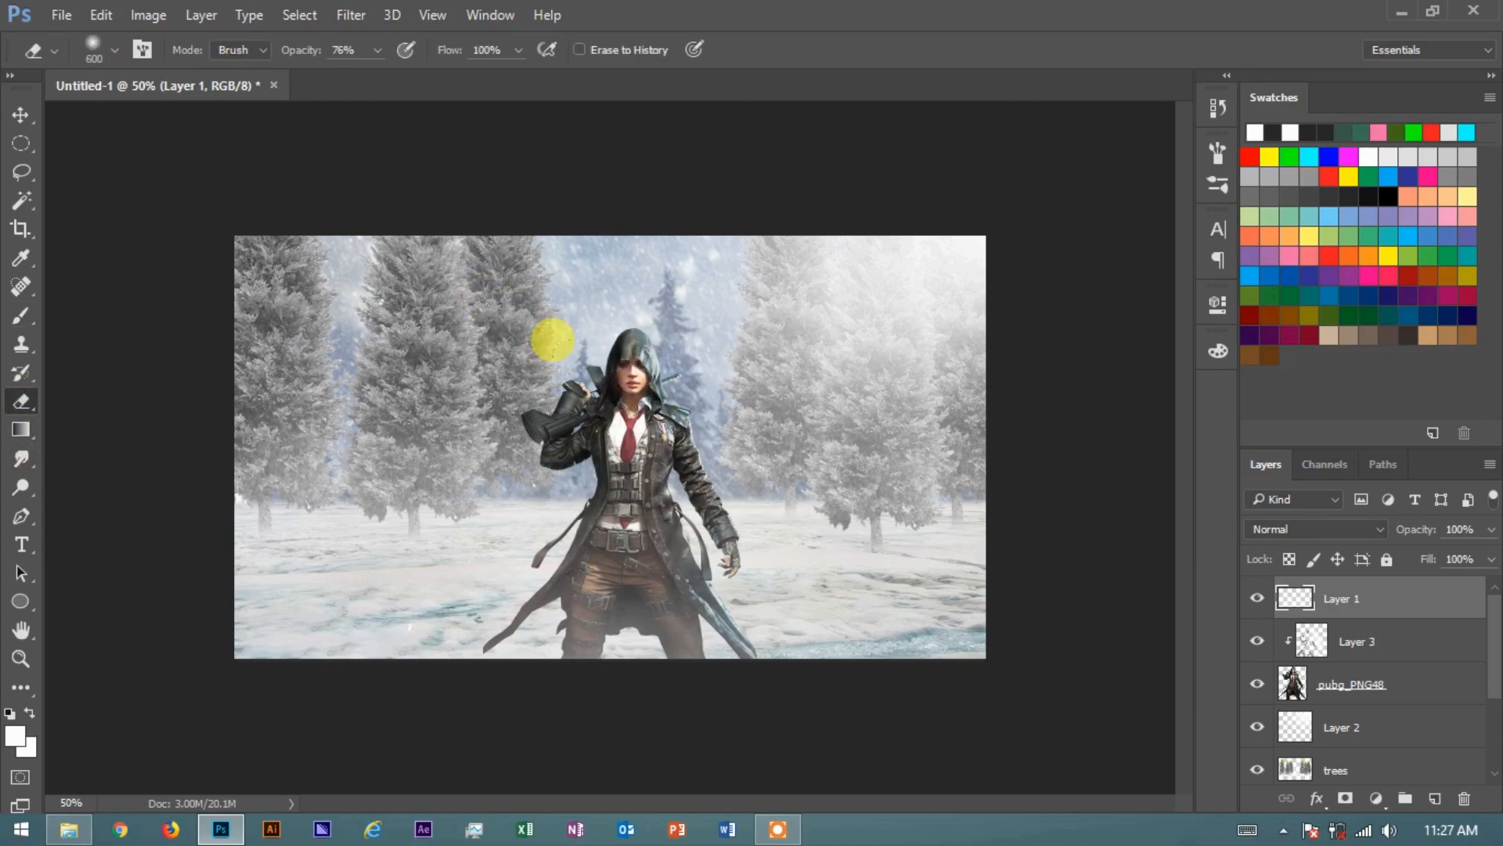
key(bracketleft)
key(bracketleft)
key(bracketleft)
key(bracketleft)
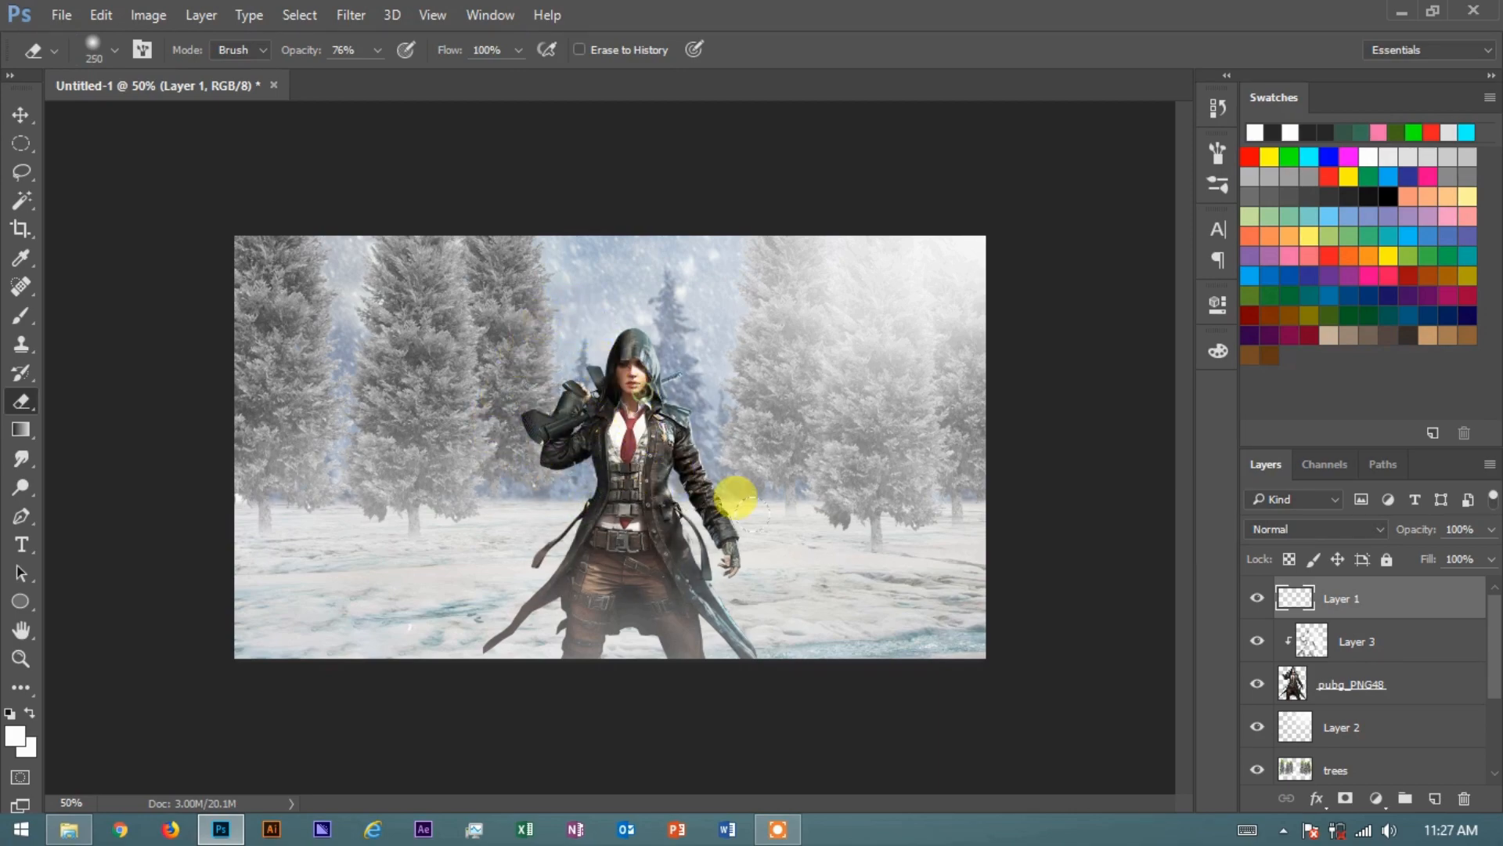
- Darken the trees layer with a Hue/Saturation adjustment, setting Lightness to -9
click(1347, 771)
scroll(1378, 736, down, 1)
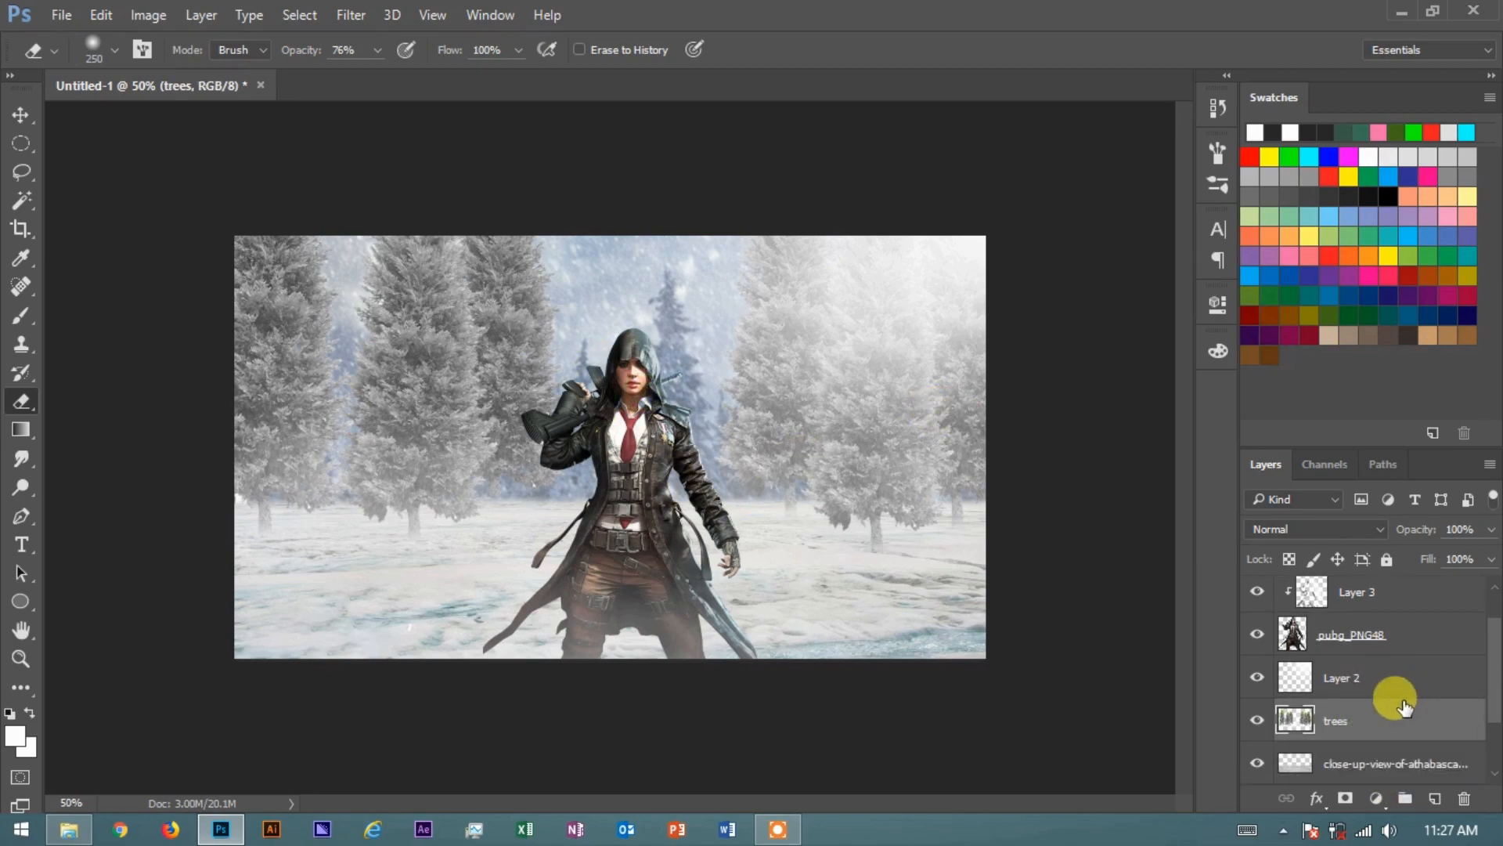
right_click(1361, 743)
key(Escape)
scroll(1357, 728, down, 1)
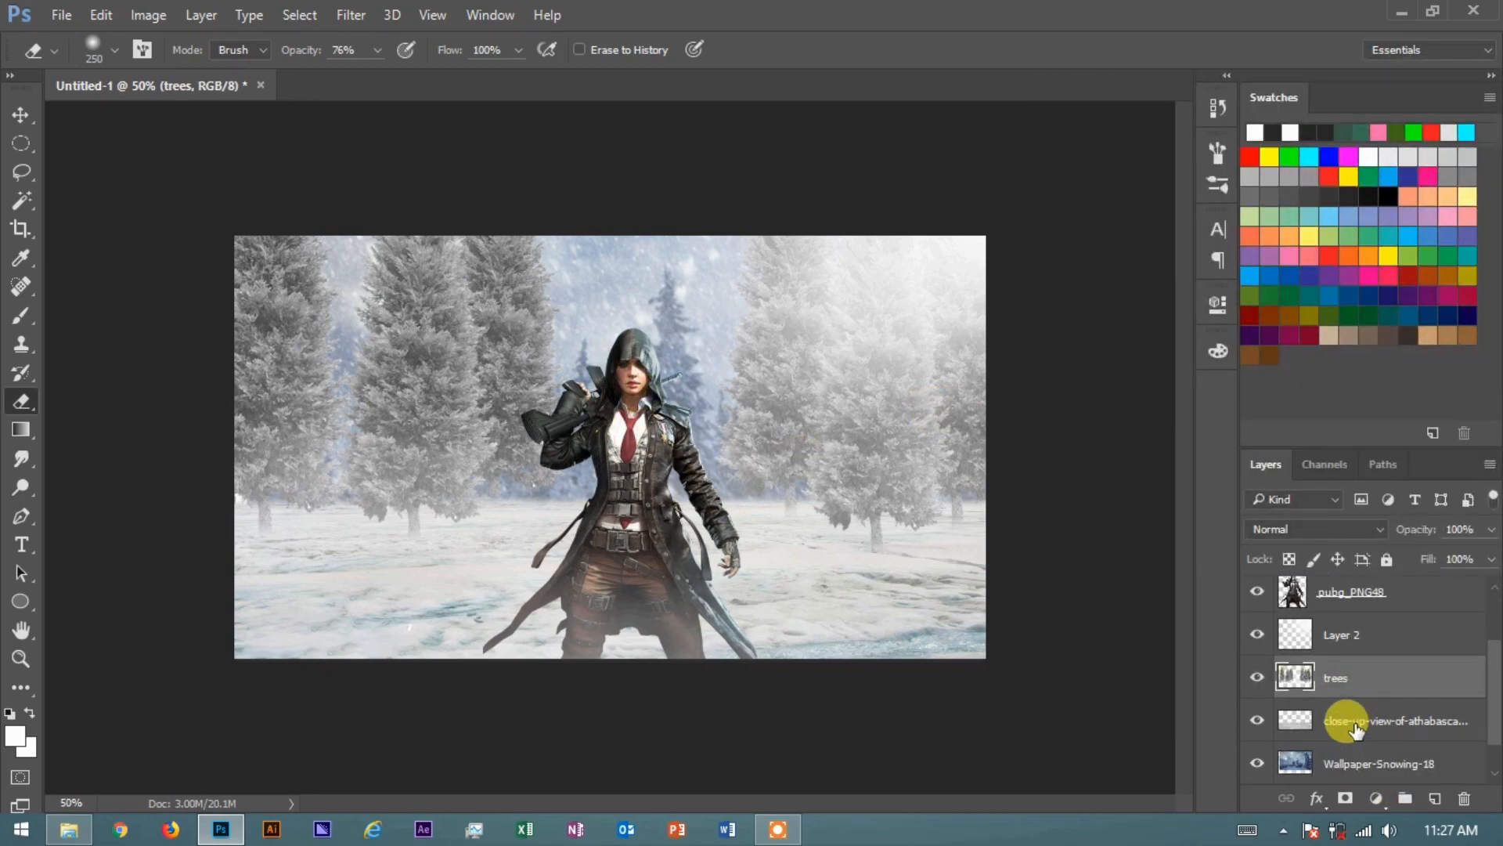
scroll(1357, 728, down, 1)
click(1359, 720)
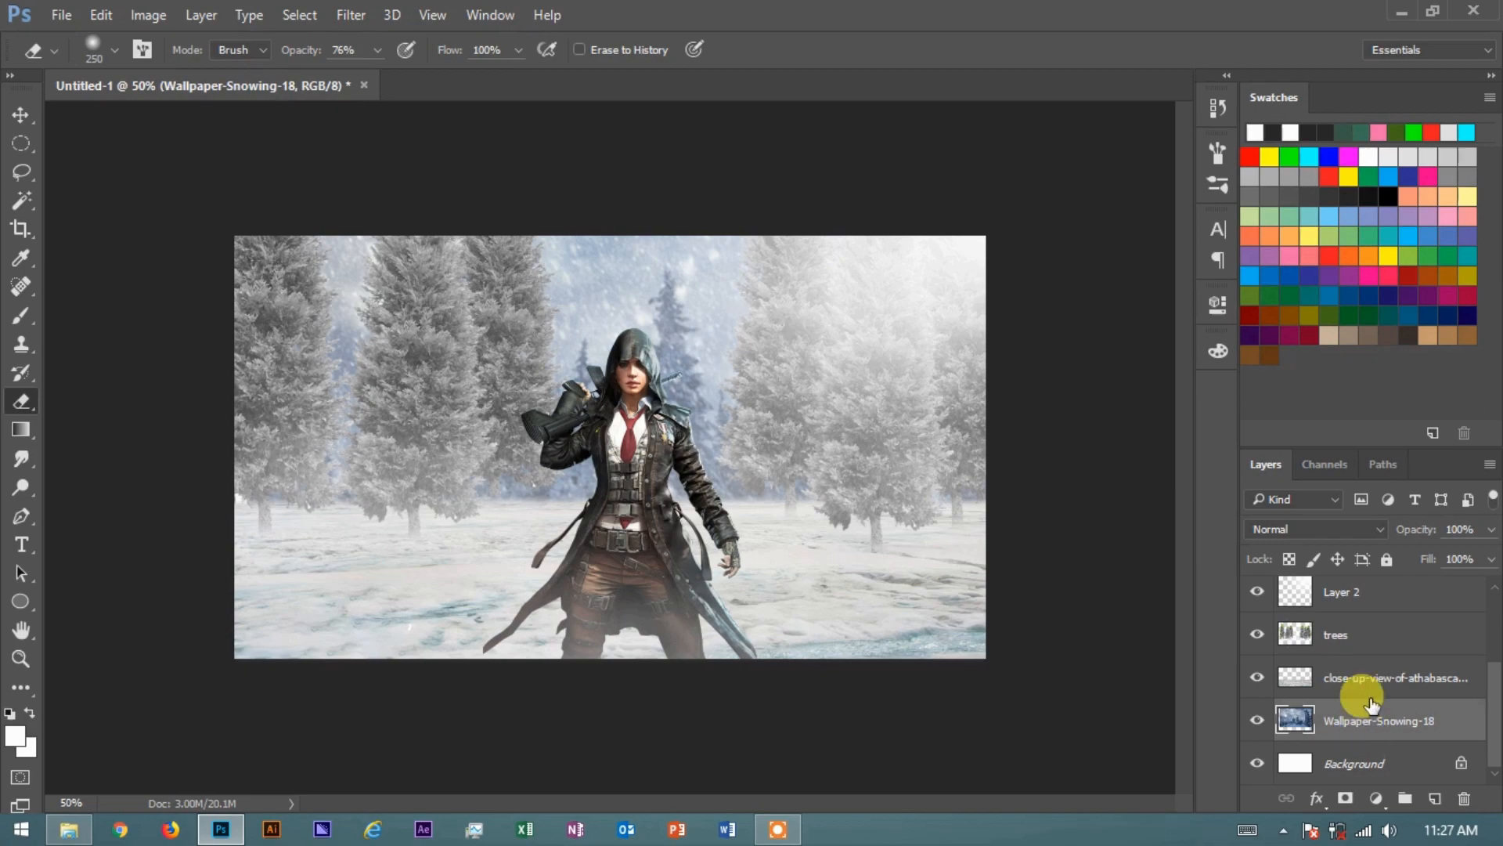
click(1338, 642)
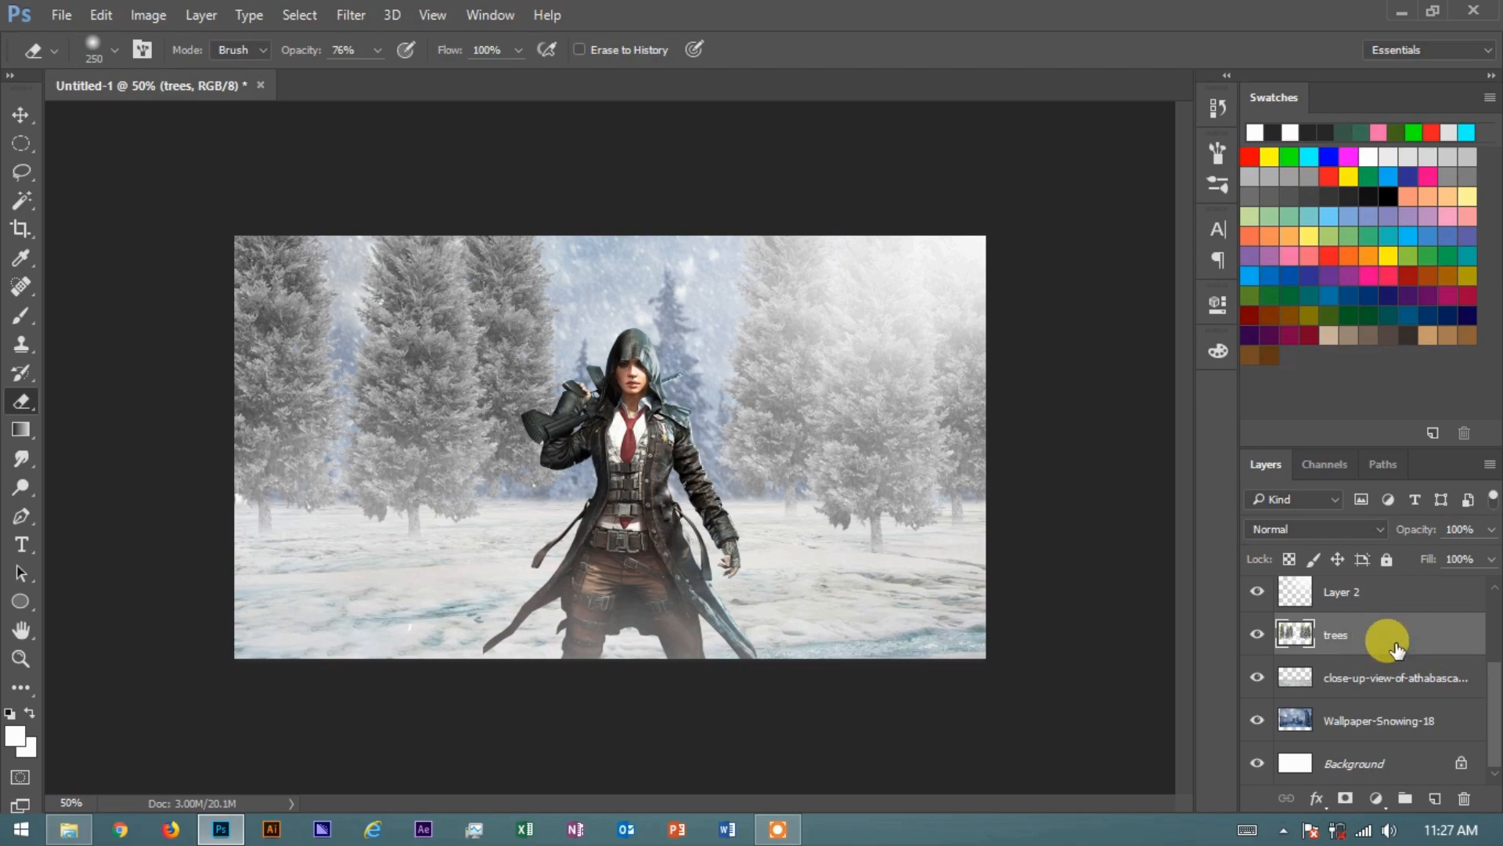
key(ctrl+u)
drag(1116, 413, 1069, 411)
drag(1078, 412, 1110, 434)
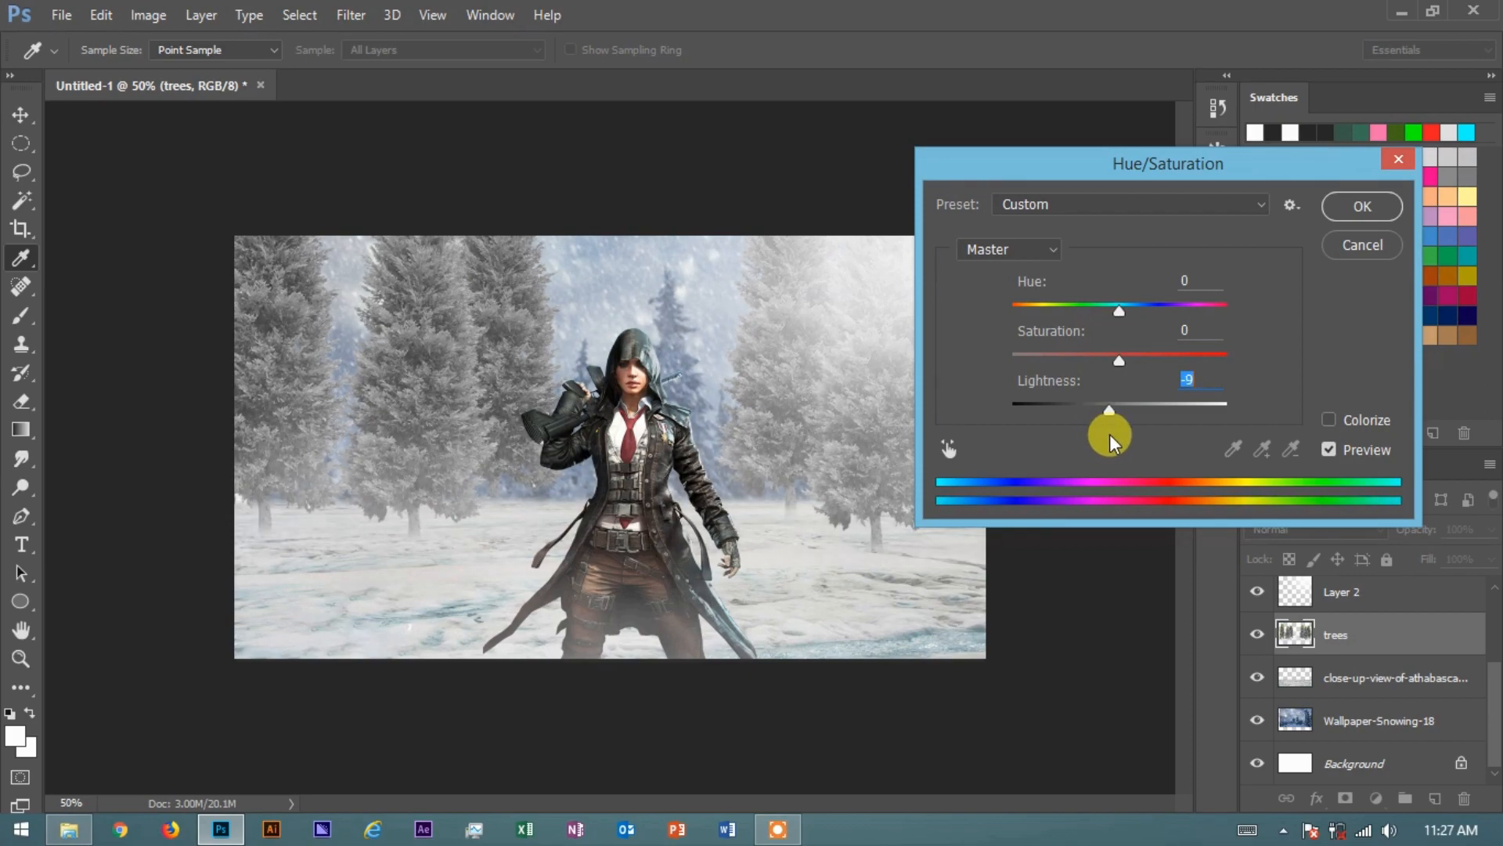
click(1360, 206)
key(e)
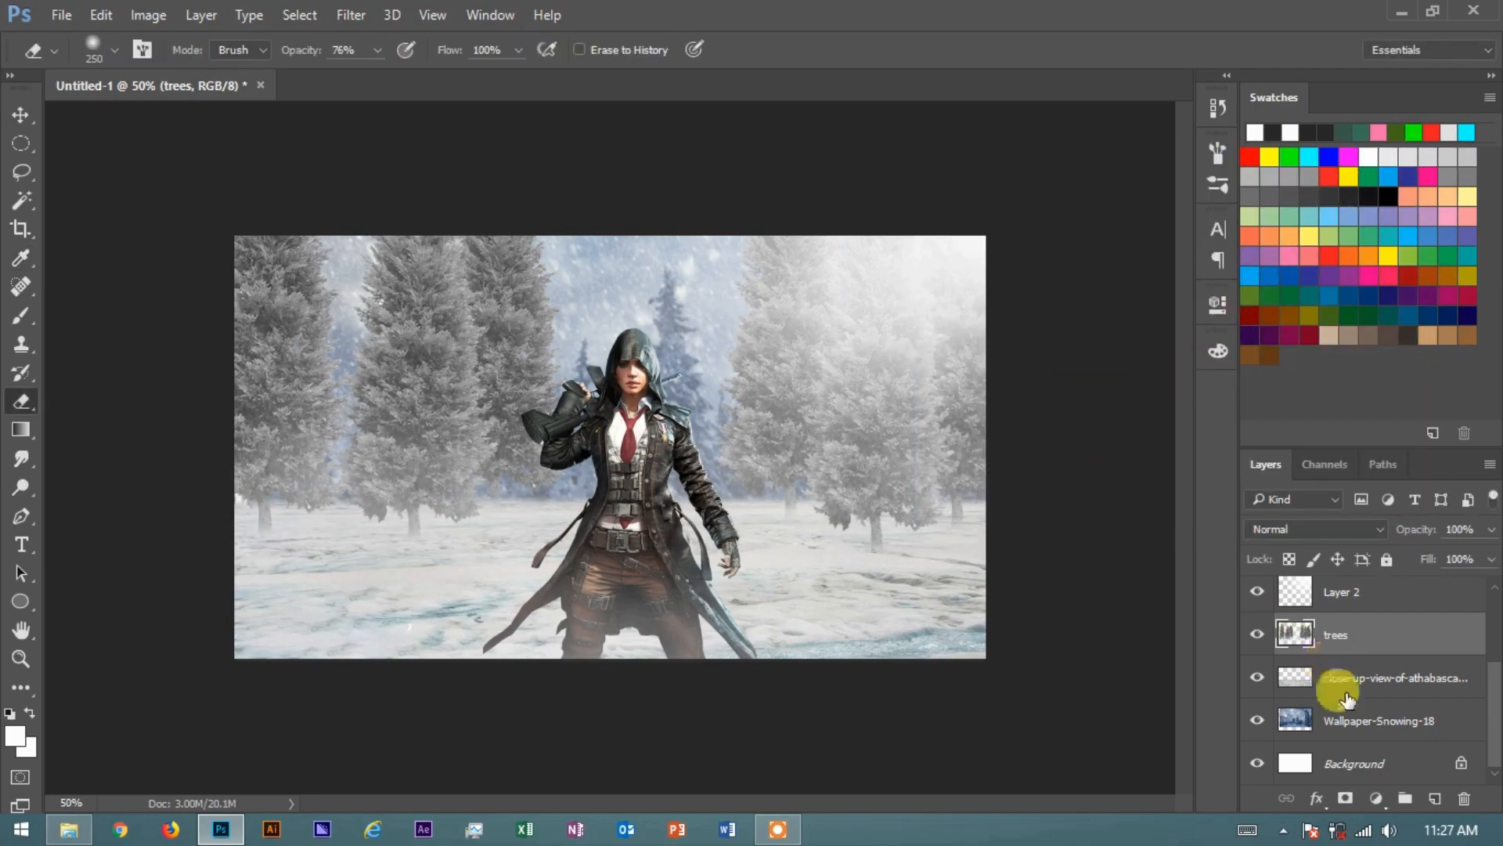
- Add a Curves adjustment layer clipped to the trees layer and pull its midtones down to darken the trees
click(1346, 798)
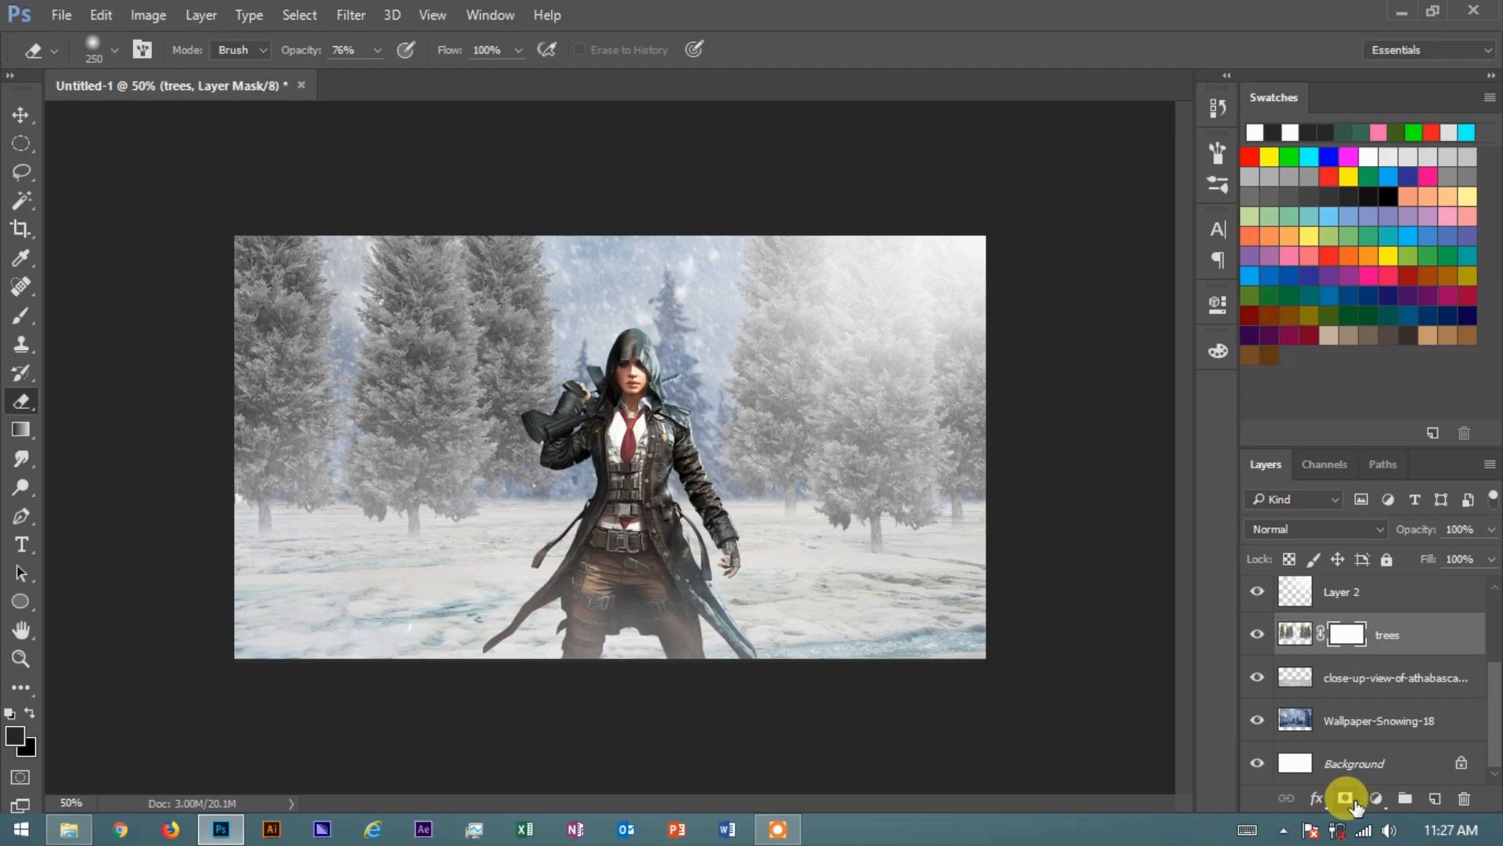
key(ctrl+z)
click(1375, 798)
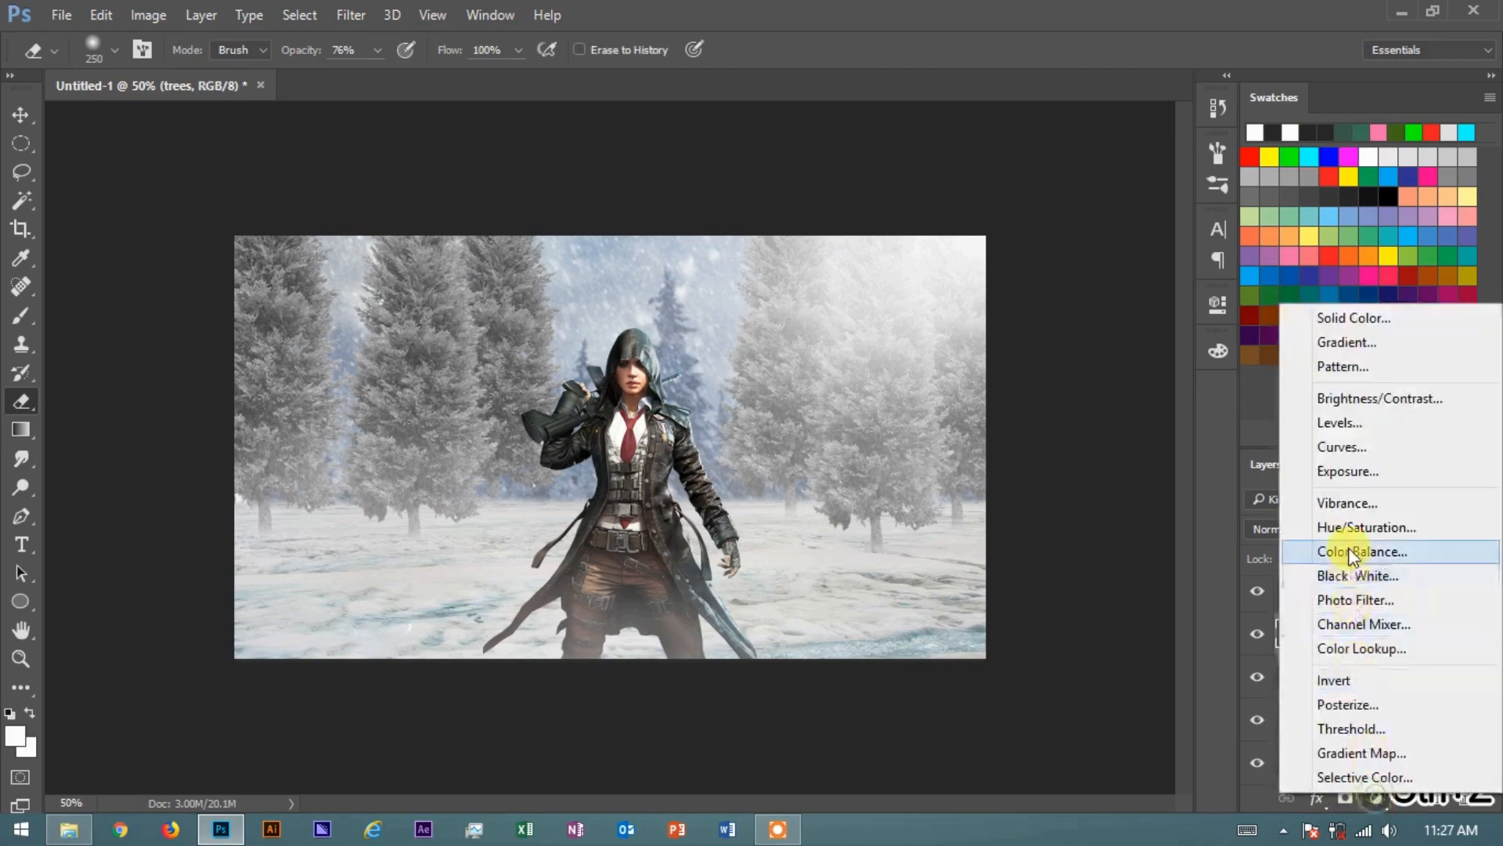
click(1353, 447)
click(1024, 671)
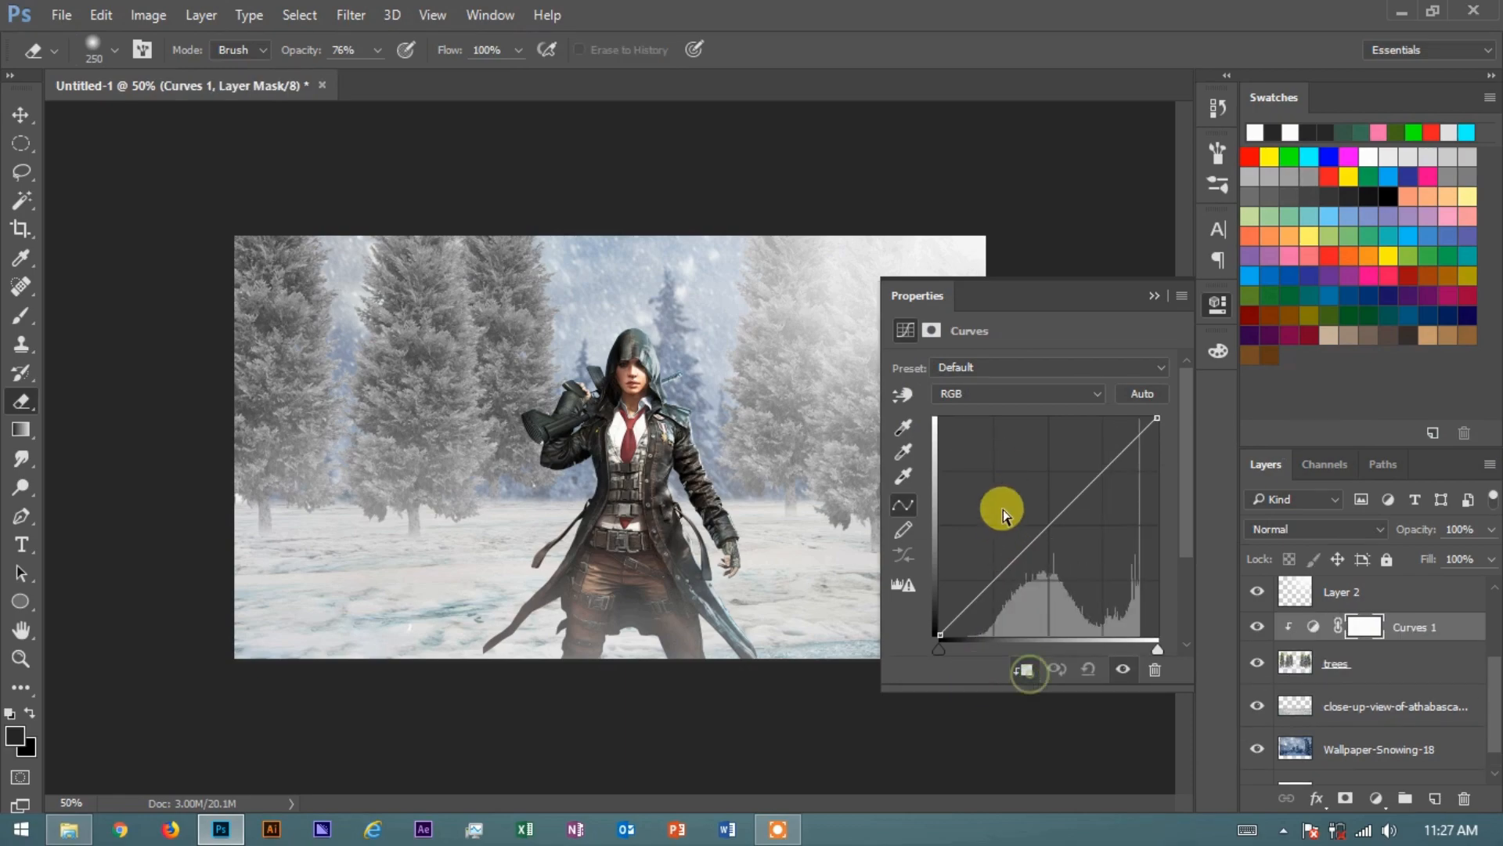
drag(1026, 527, 1044, 566)
click(1154, 296)
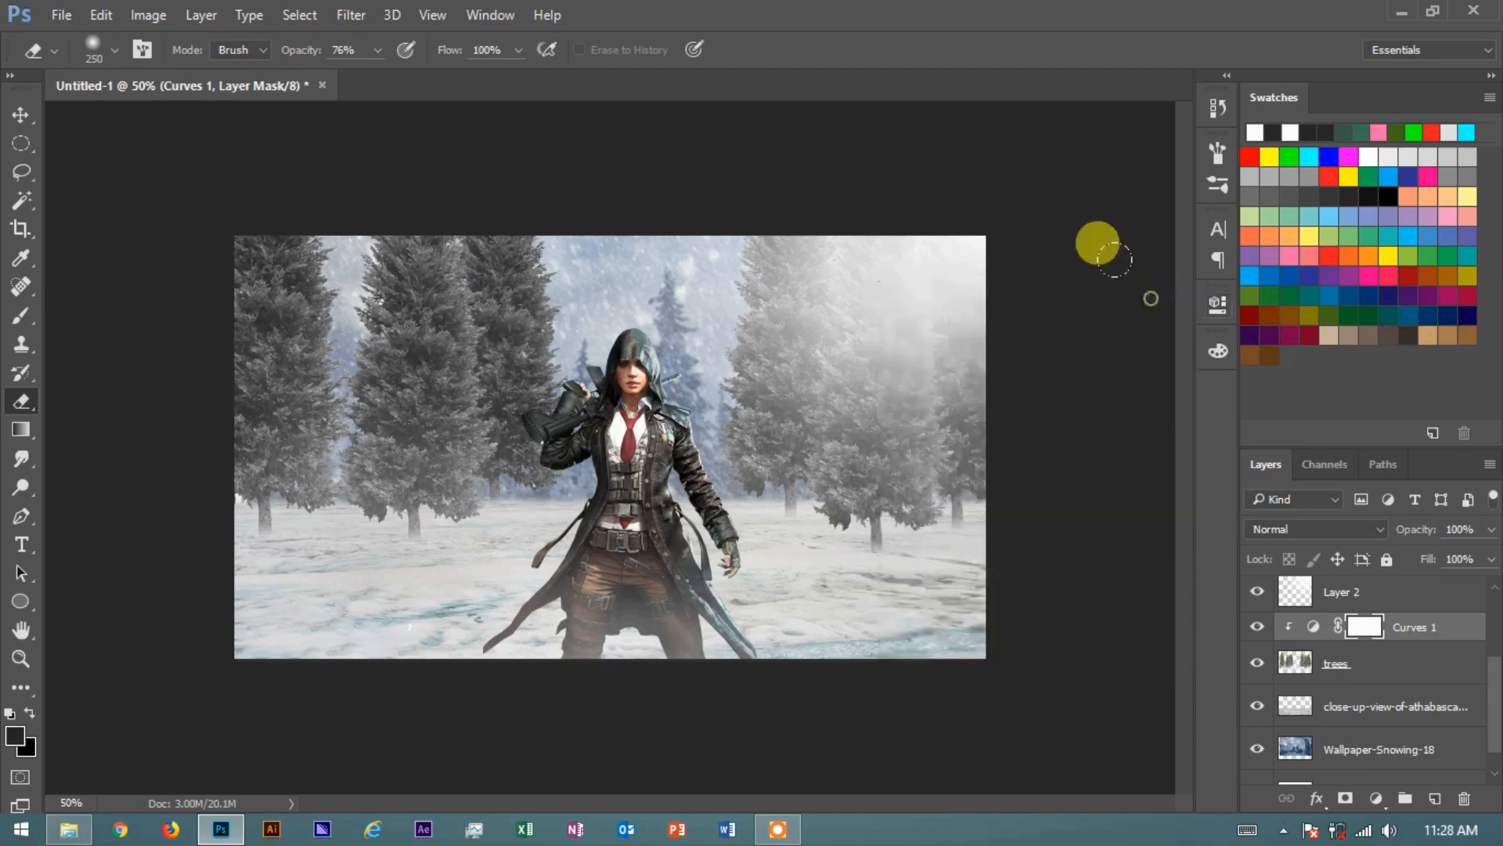
- Place the PUBG_Header logo image, scale it to about 11% width and 12% height, and position it above the character's head
click(1400, 13)
drag(752, 323, 613, 574)
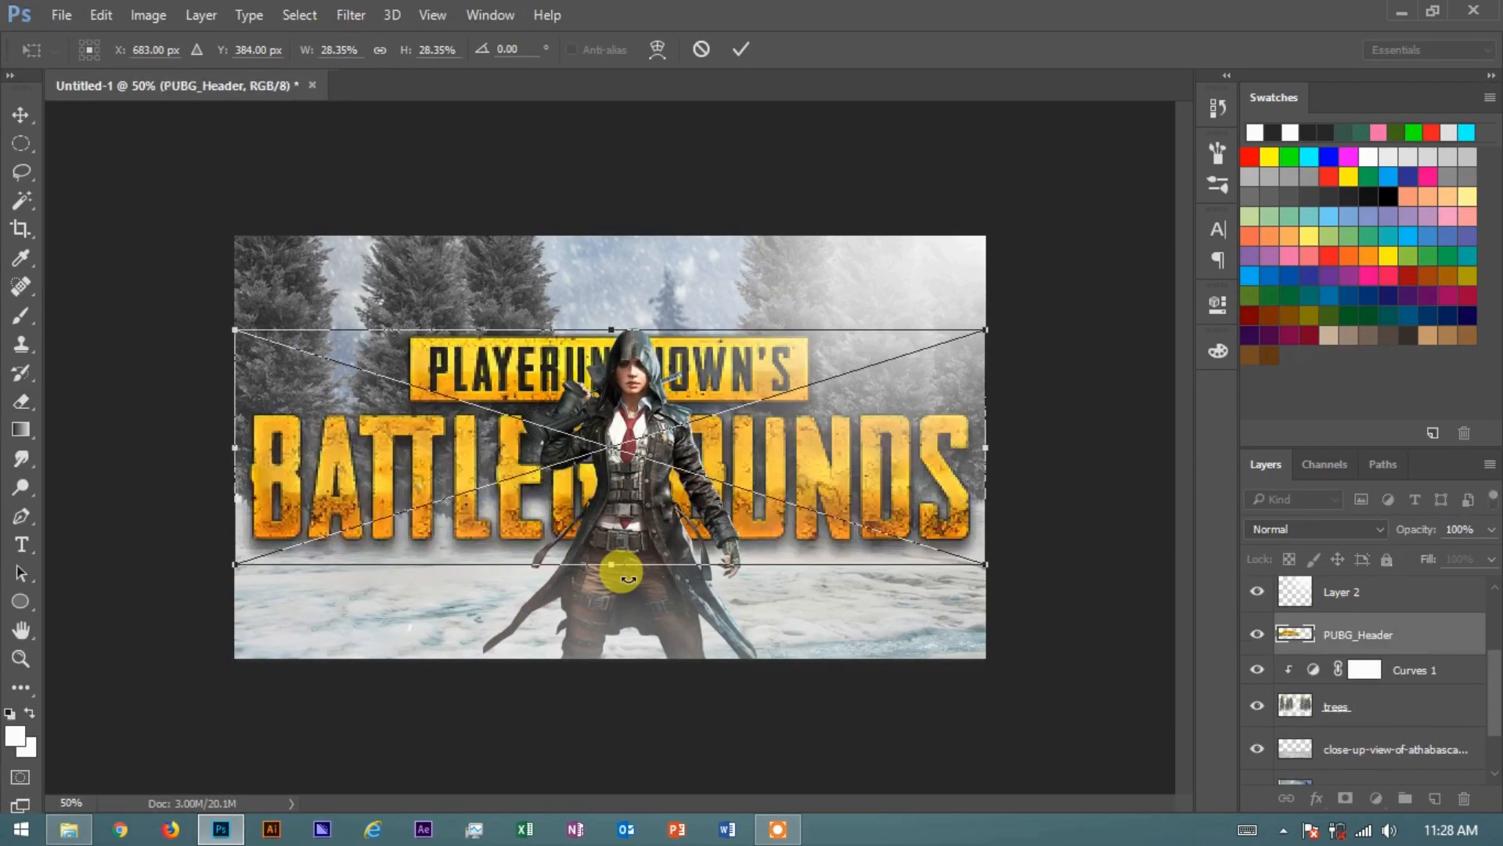
drag(946, 334, 529, 450)
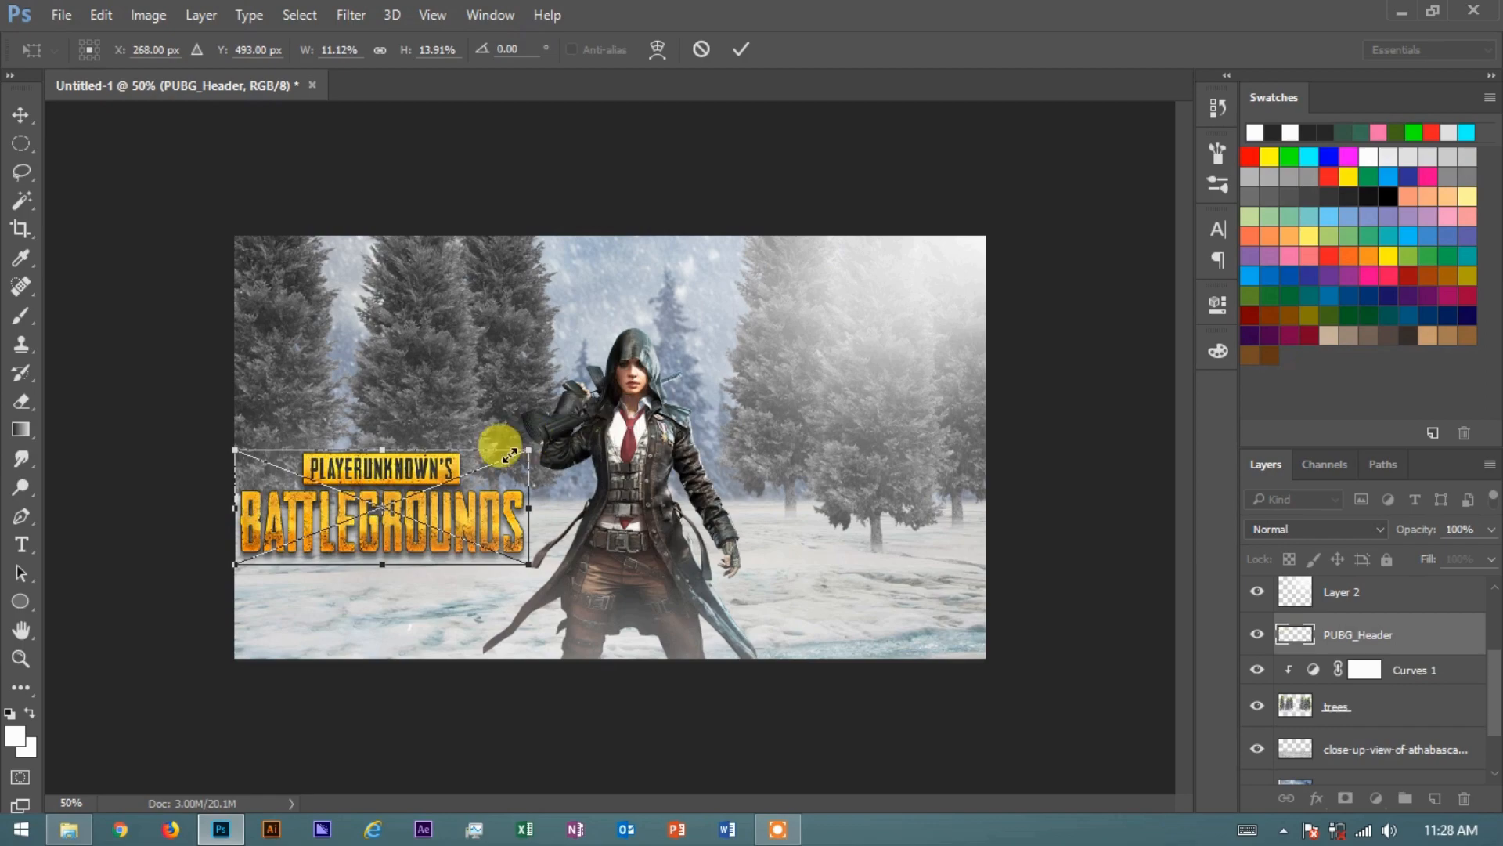
drag(379, 448, 654, 257)
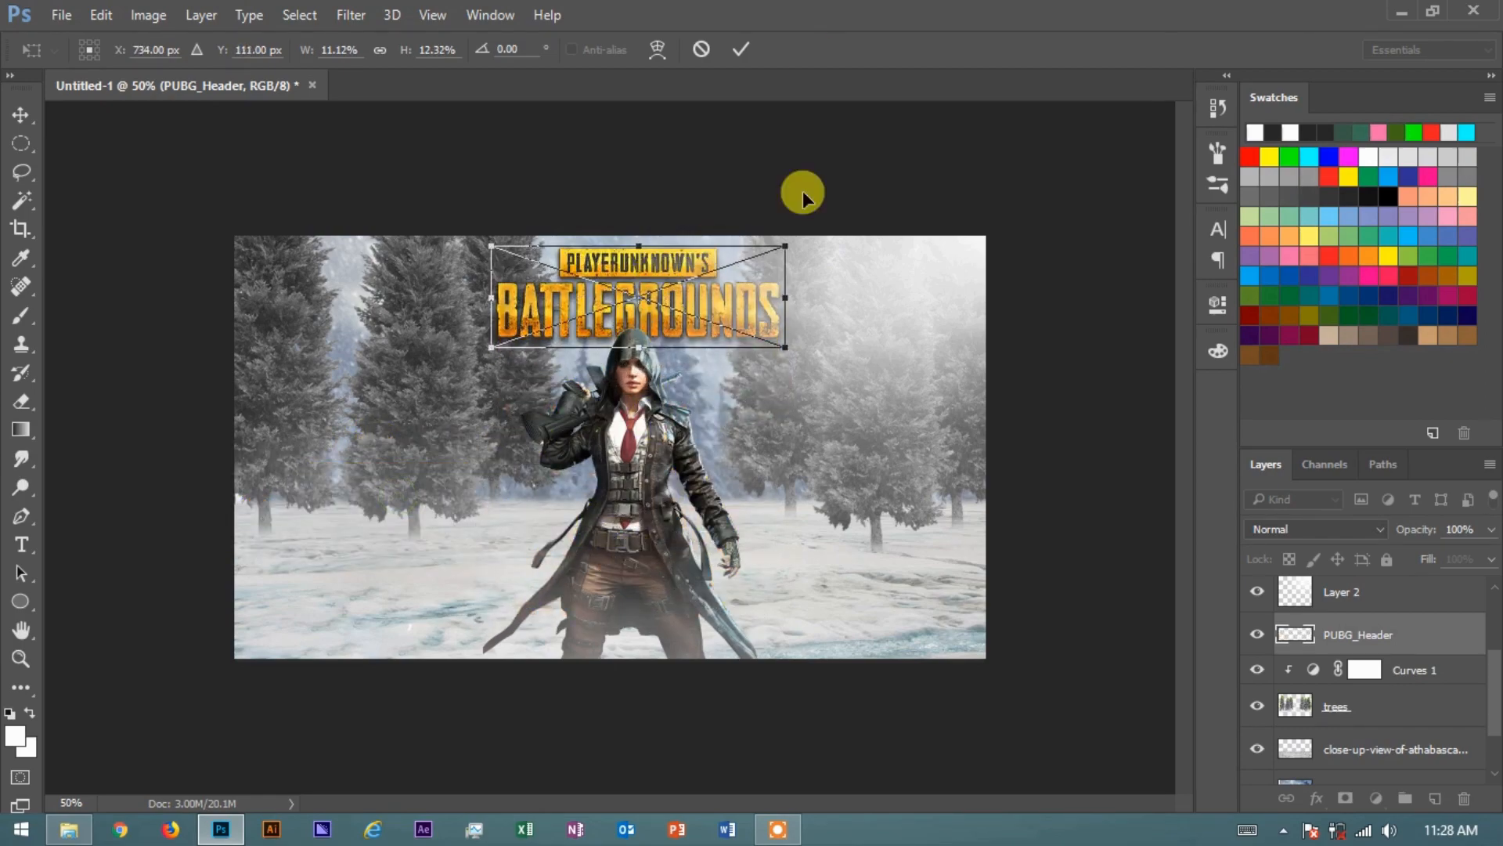
click(741, 50)
- Move the PUBG_Header layer to the top of the layer stack and nudge the logo slightly
mouse_move(1366, 635)
mouse_down()
mouse_move(1379, 590)
mouse_move(1347, 576)
mouse_up()
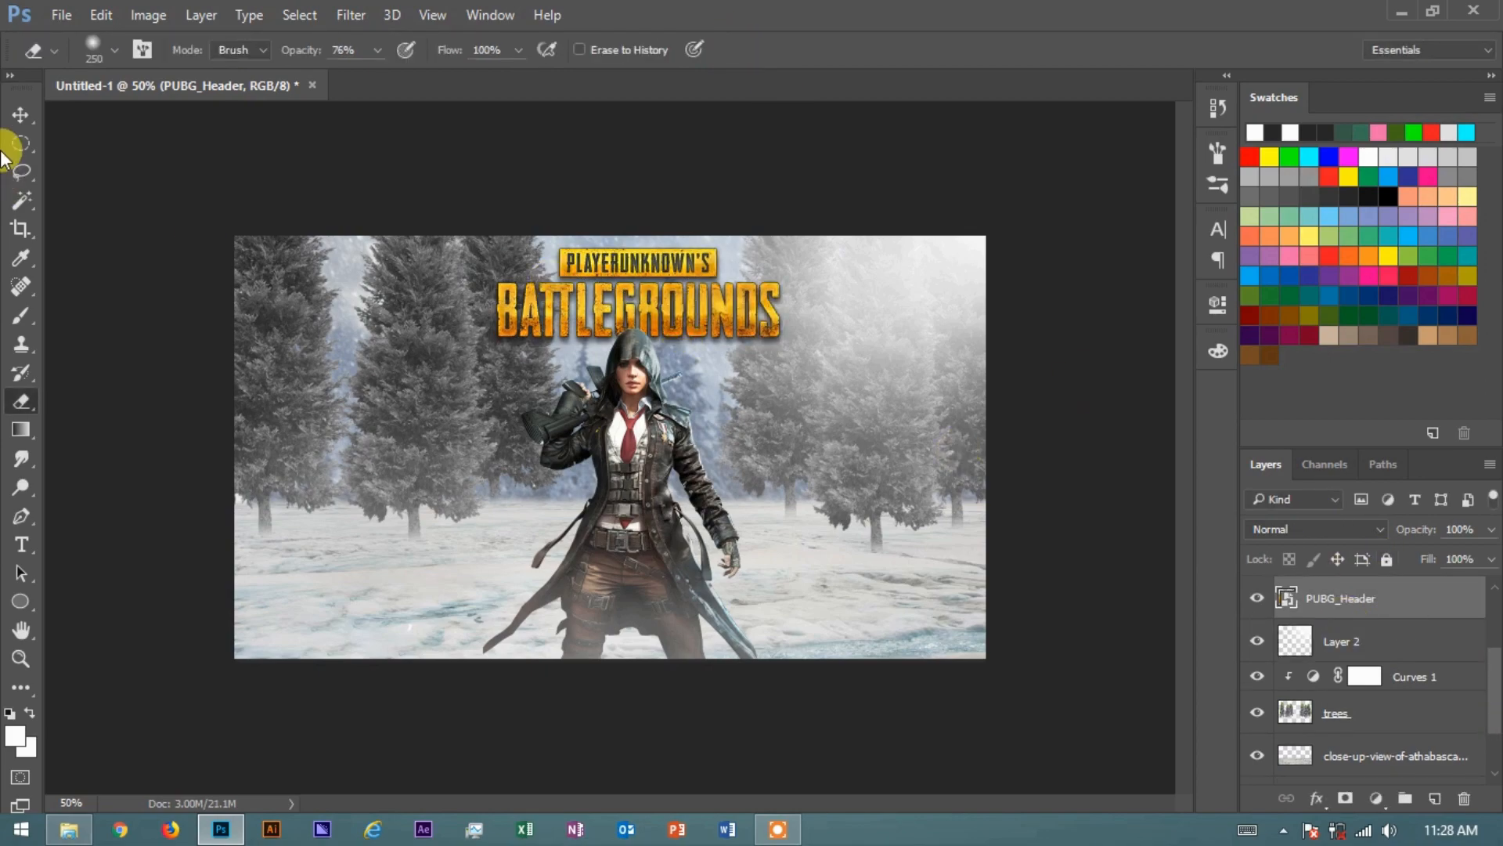
click(20, 114)
mouse_move(686, 303)
mouse_down()
mouse_move(689, 481)
mouse_move(686, 279)
mouse_move(690, 299)
mouse_up()
drag(1494, 701, 1497, 630)
drag(1358, 727, 1371, 589)
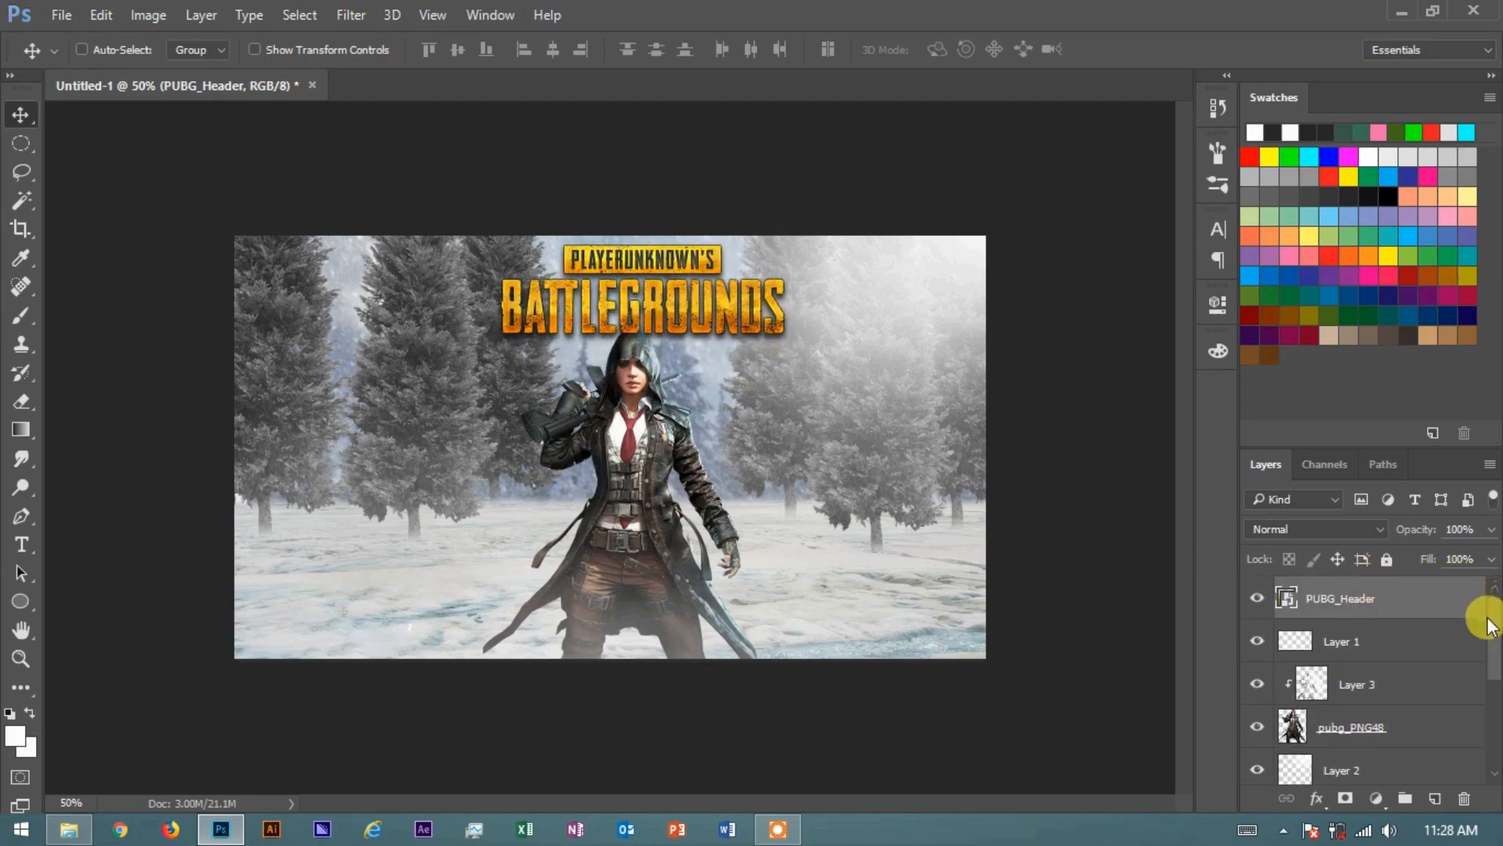
- Move the logo down over the character's legs and scale it down to 10% width
drag(646, 313, 617, 583)
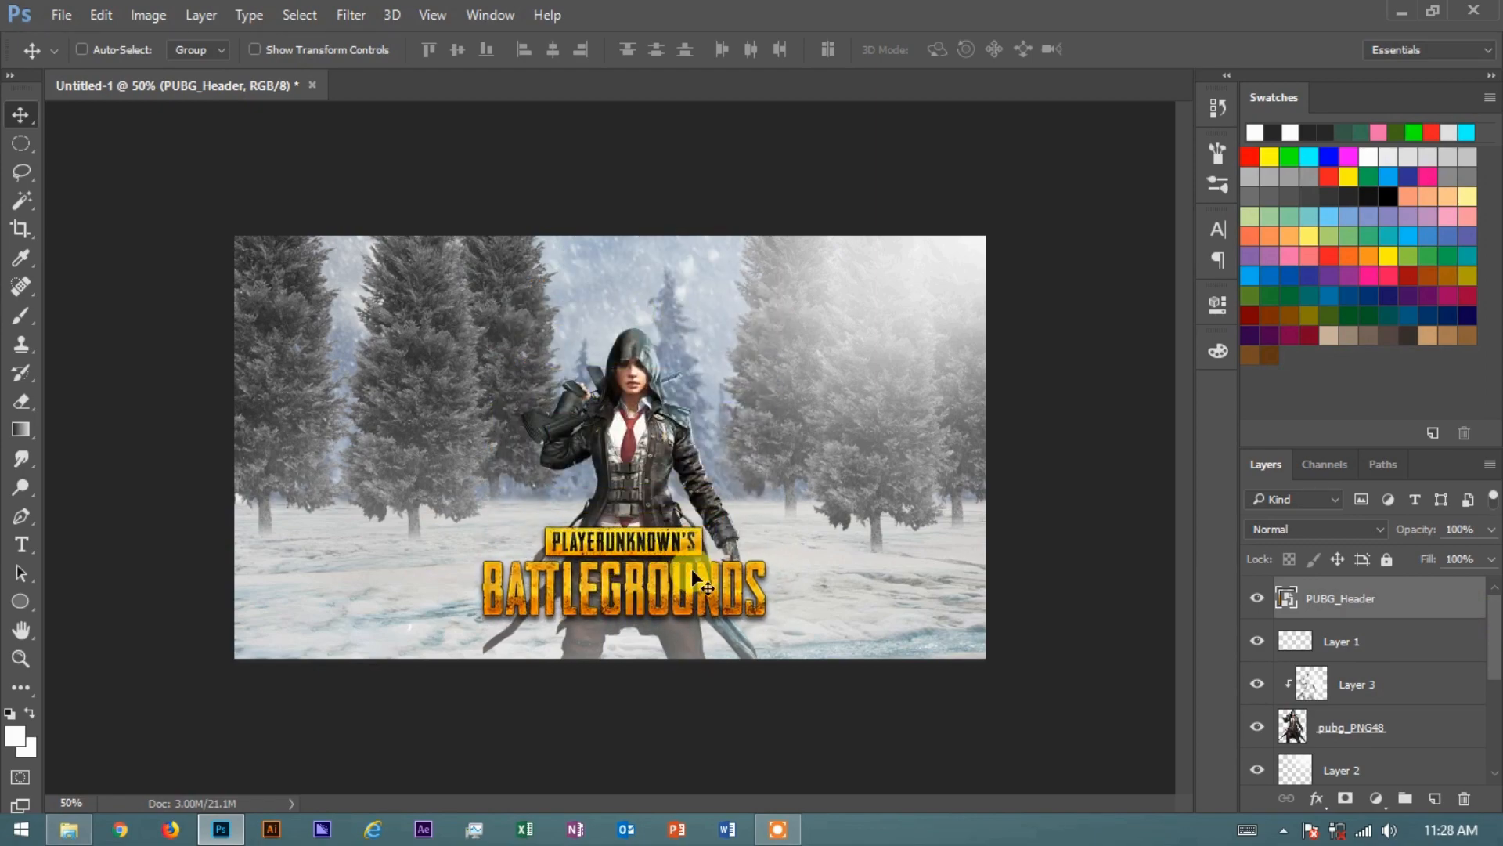
key(ctrl+t)
drag(773, 523, 733, 585)
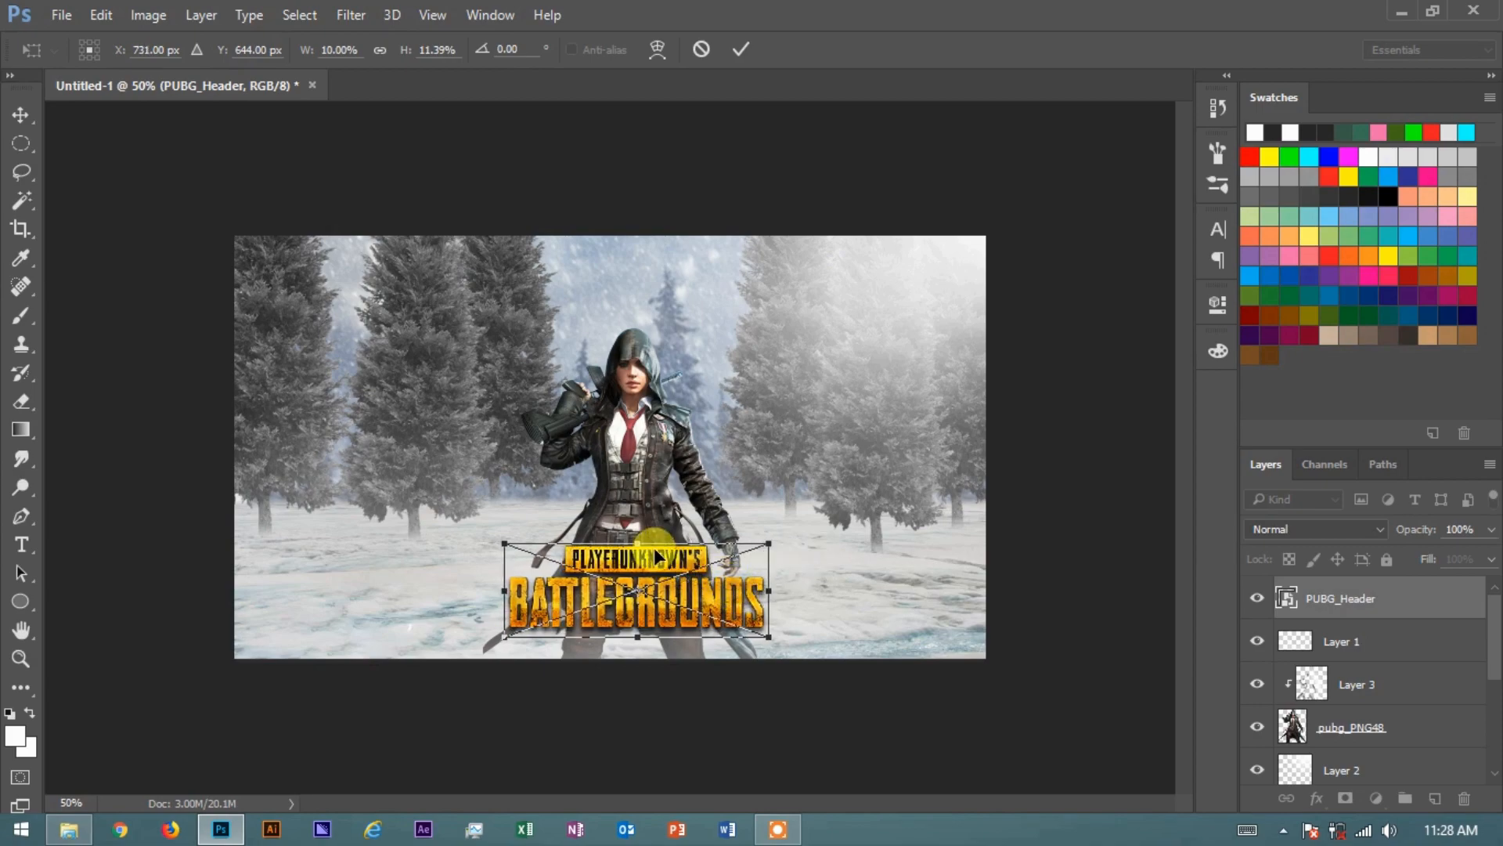
drag(635, 534, 670, 599)
click(737, 49)
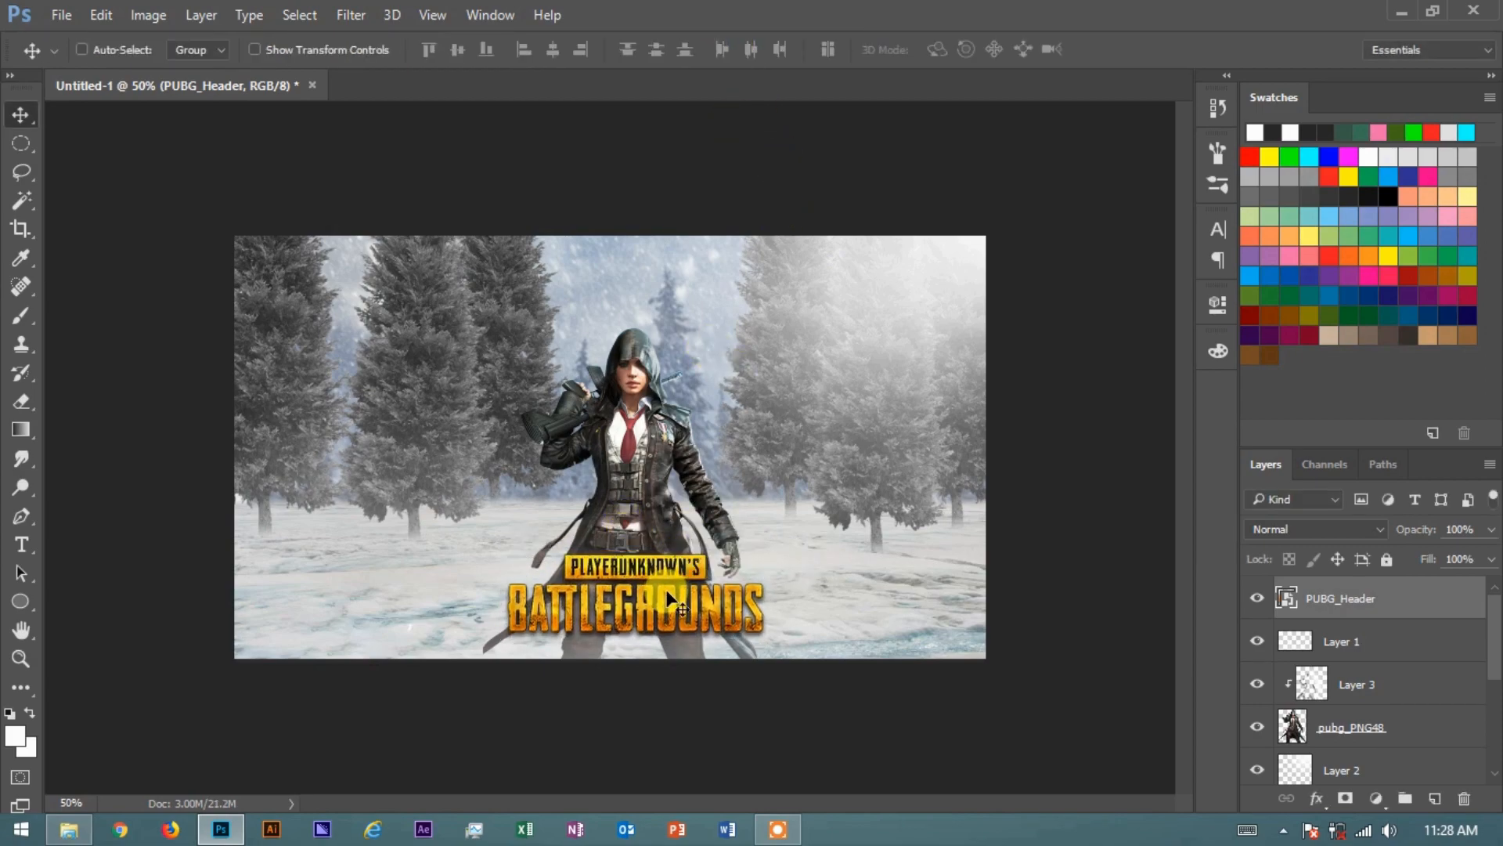
click(666, 478)
key(ctrl+0)
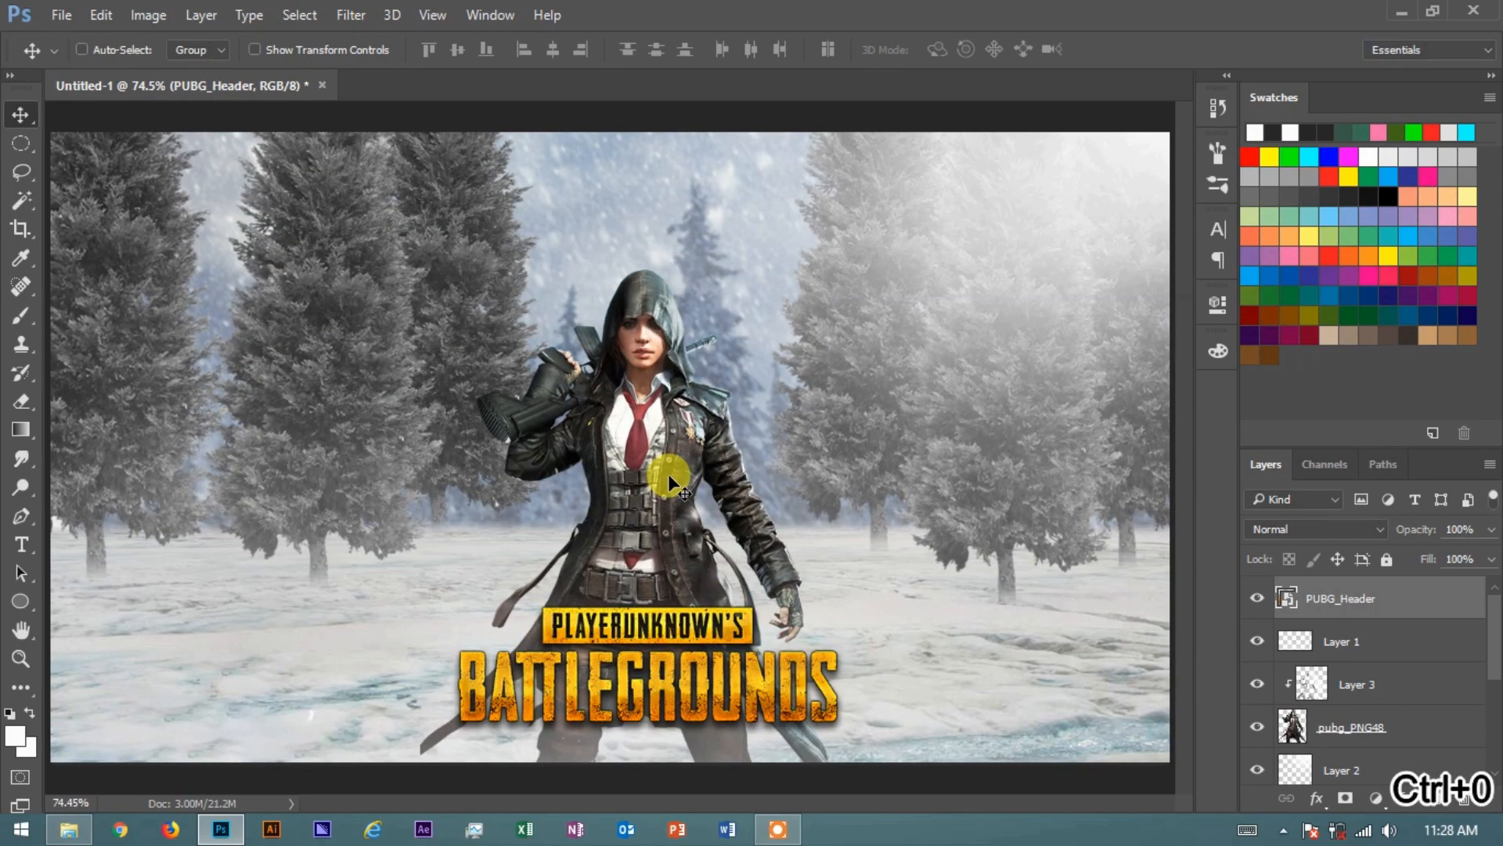
key(ctrl+minus)
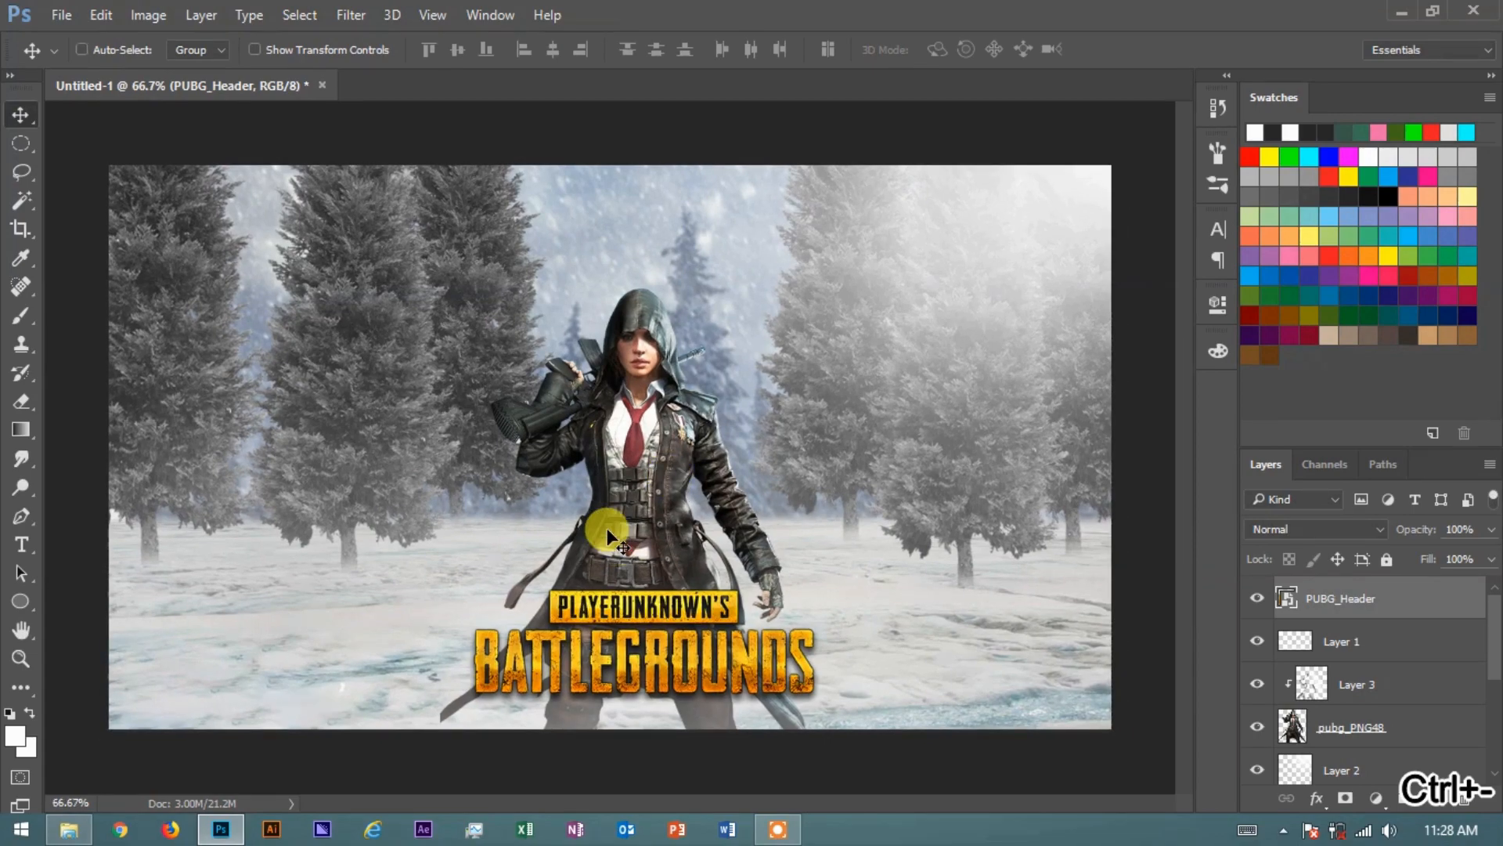